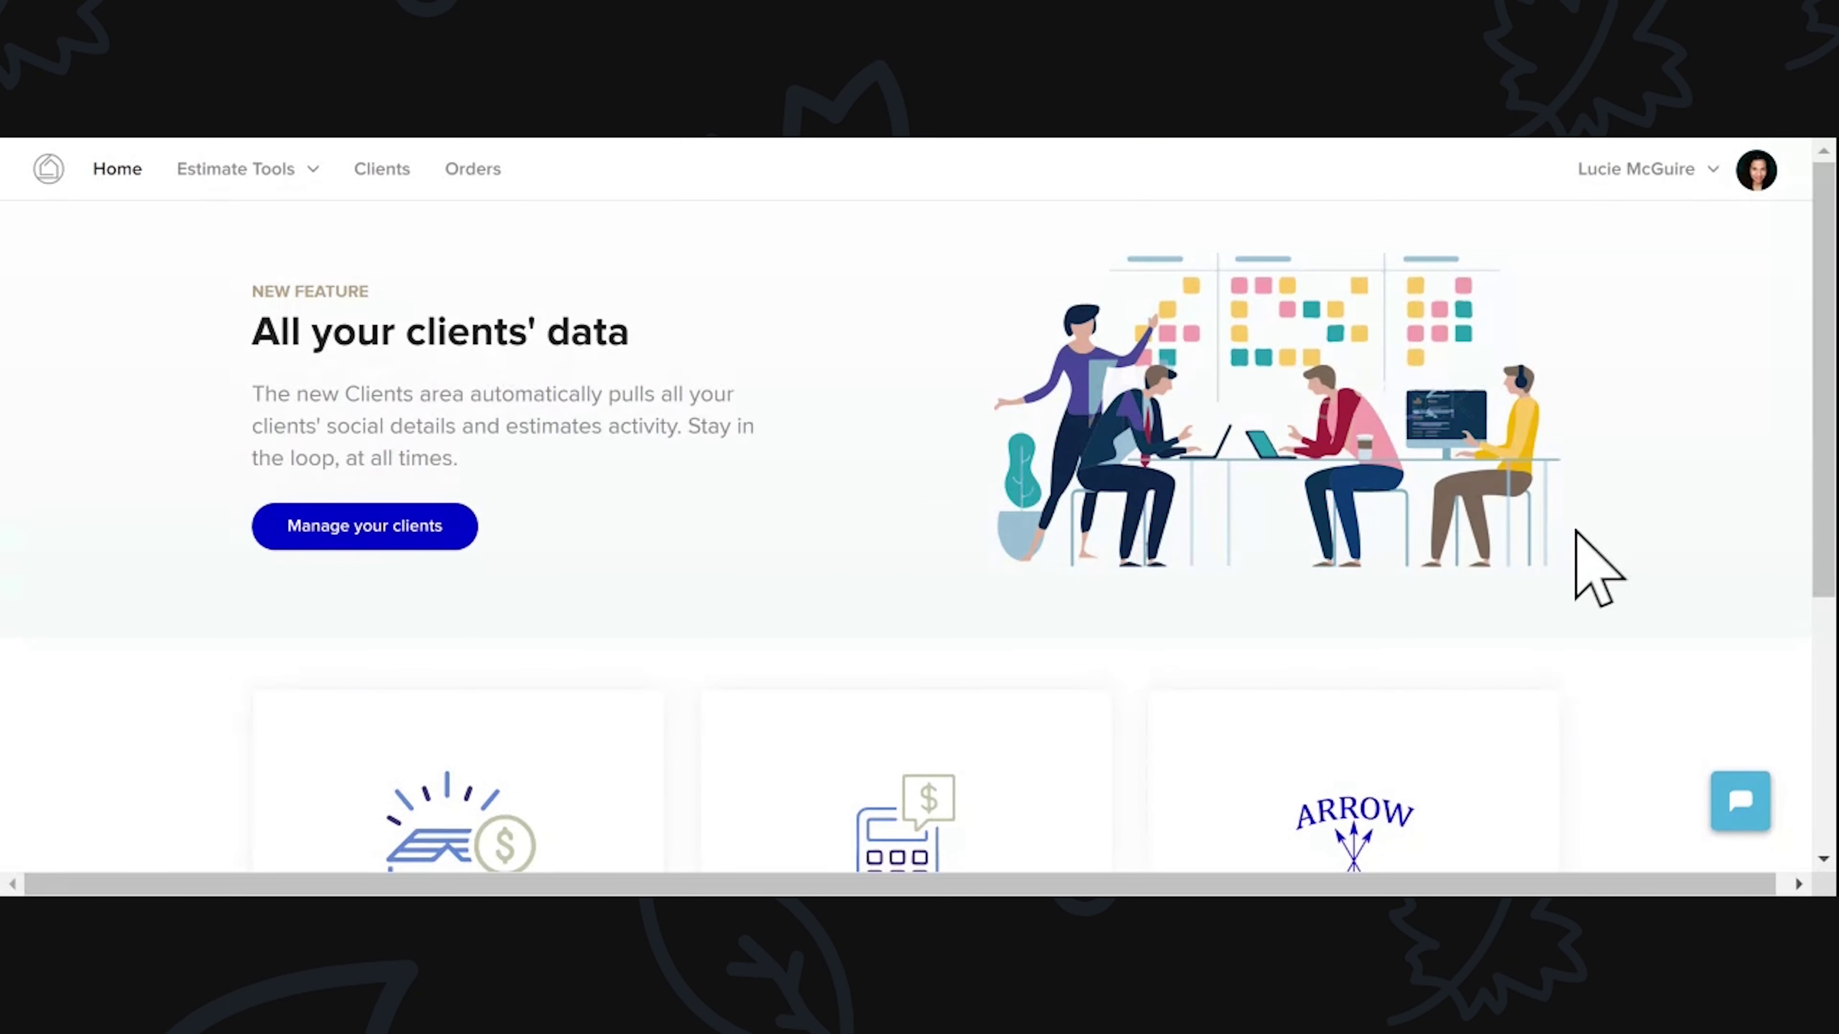
# Step: Open the Estimate Tools dropdown listing the quote, seller and buyer tools
pyautogui.scroll(-5, 1579, 540)
pyautogui.scroll(5, 1571, 529)
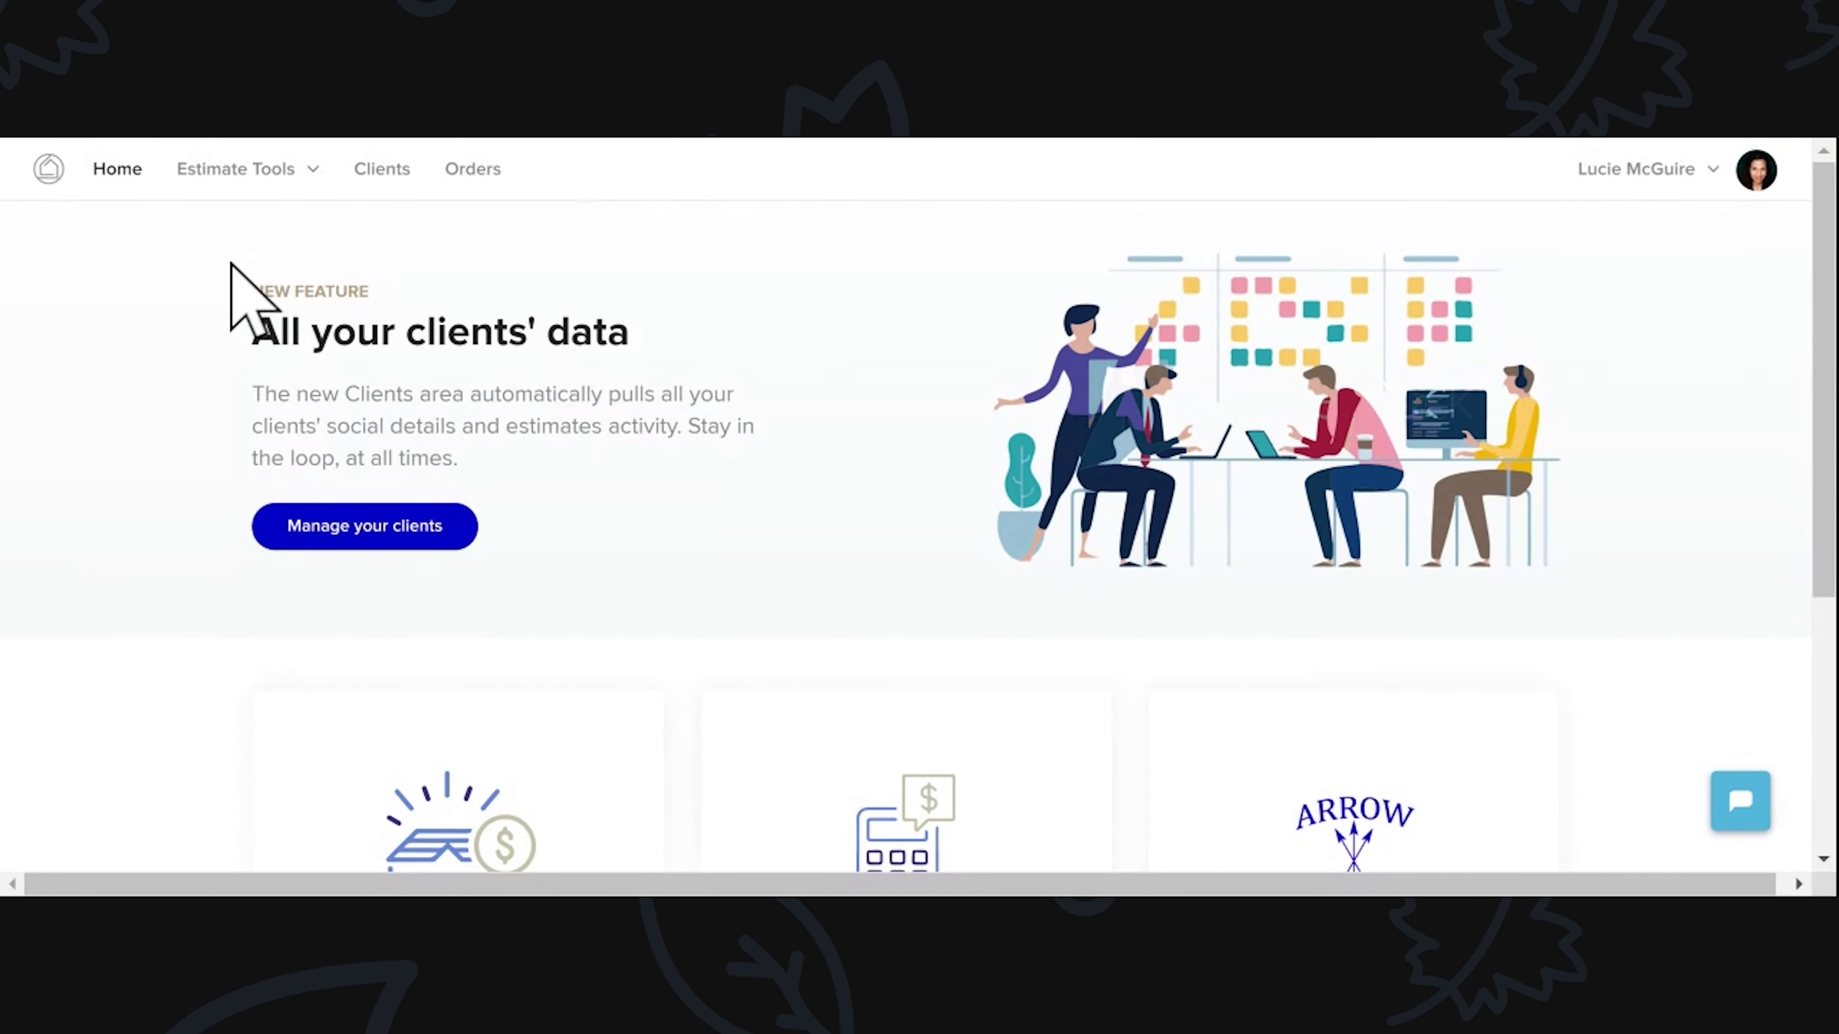
pyautogui.click(243, 177)
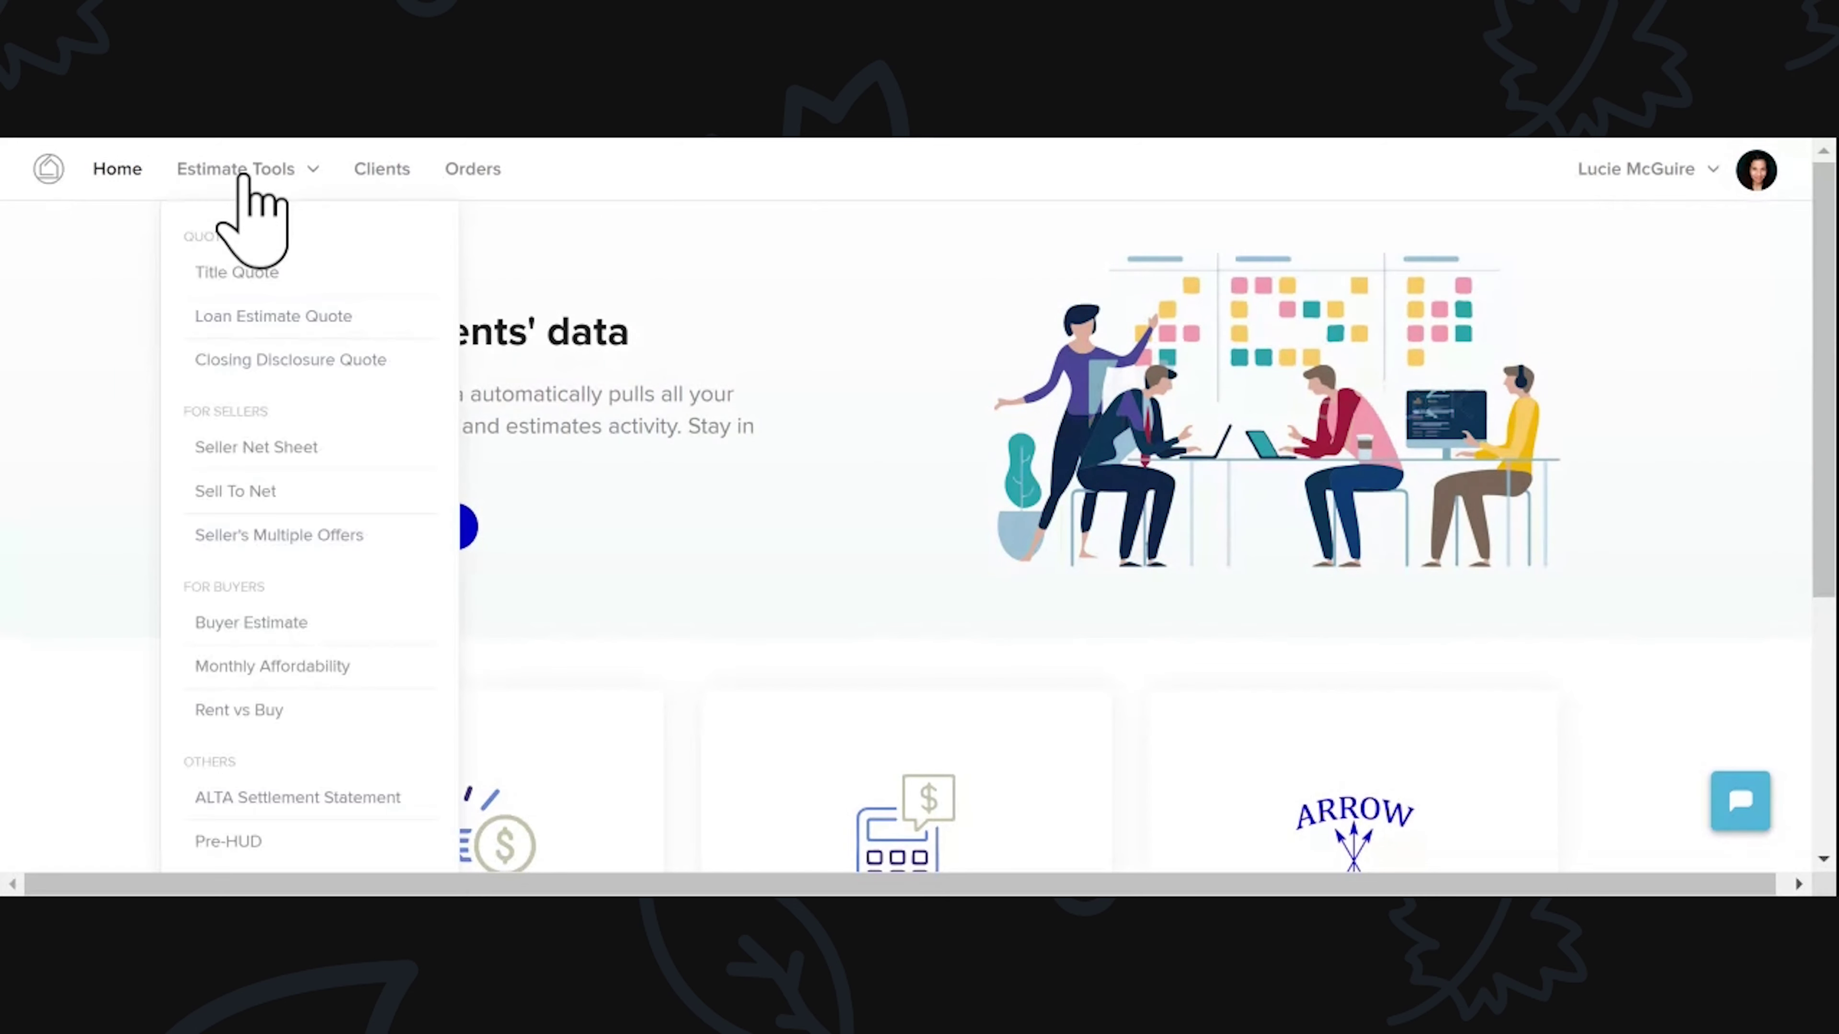
pyautogui.click(289, 450)
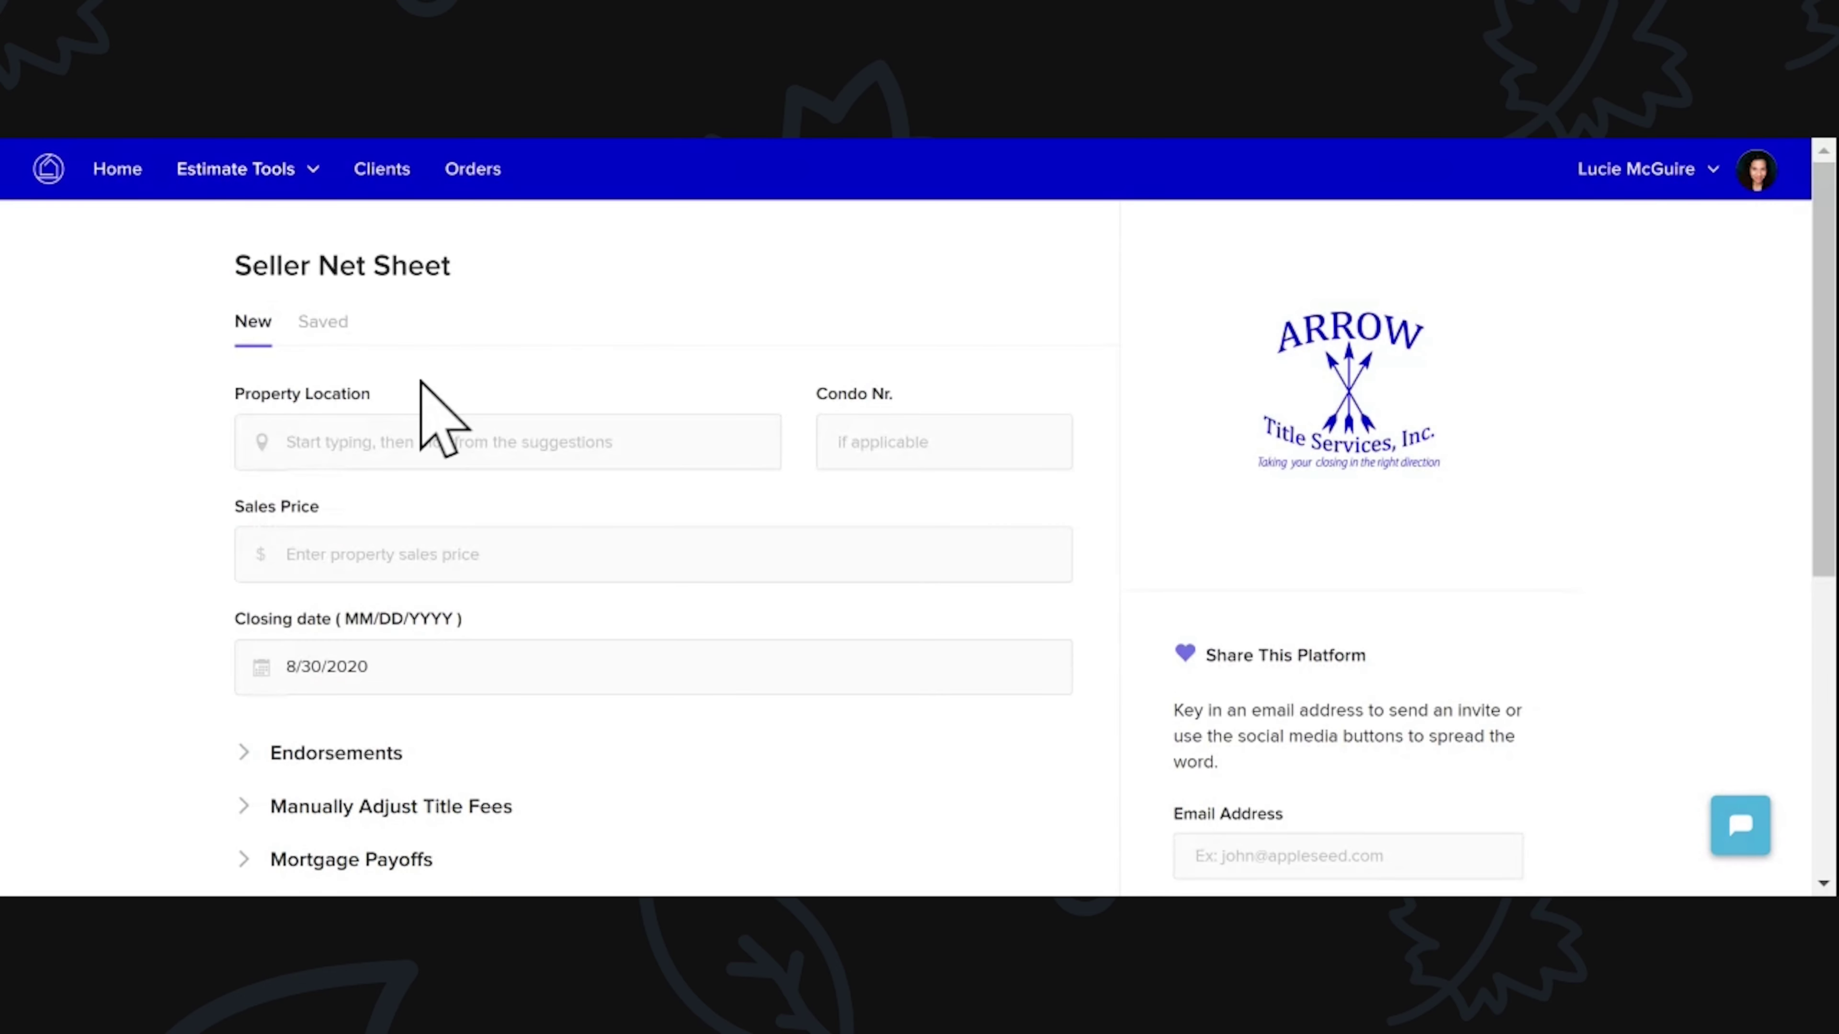
pyautogui.scroll(-1, 590, 333)
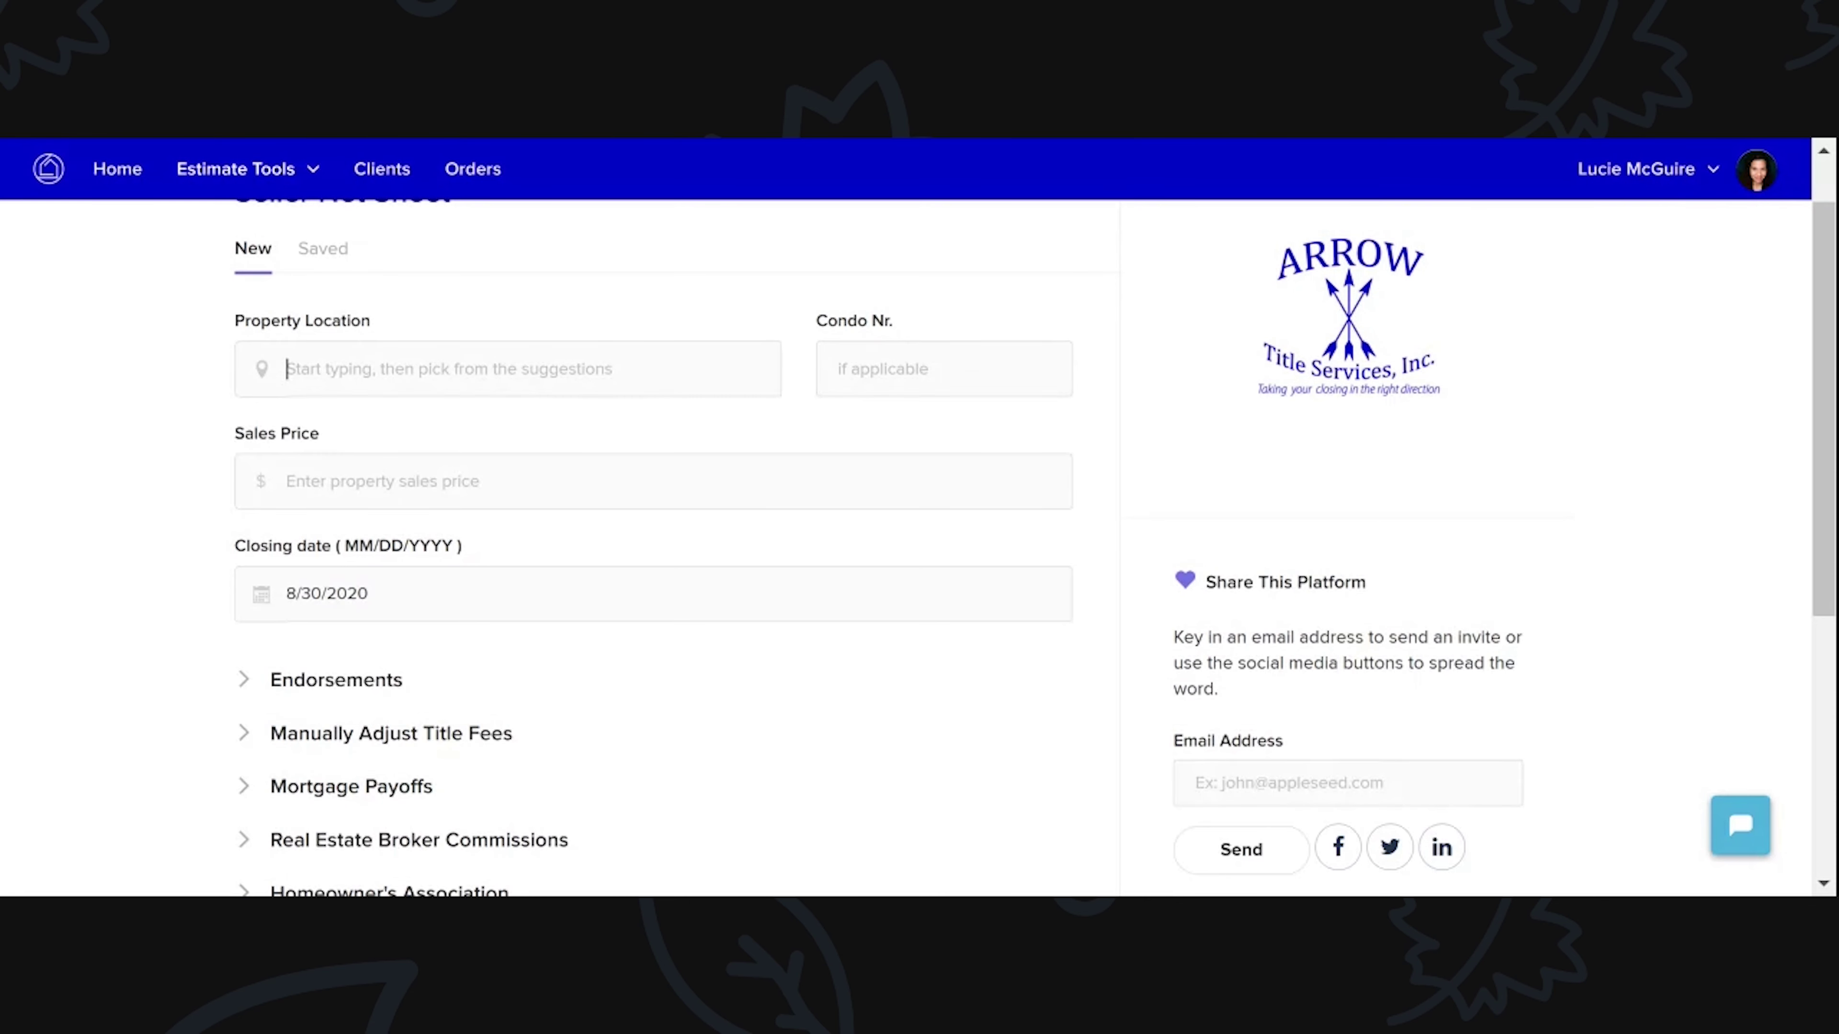
pyautogui.write('2053 SE ')
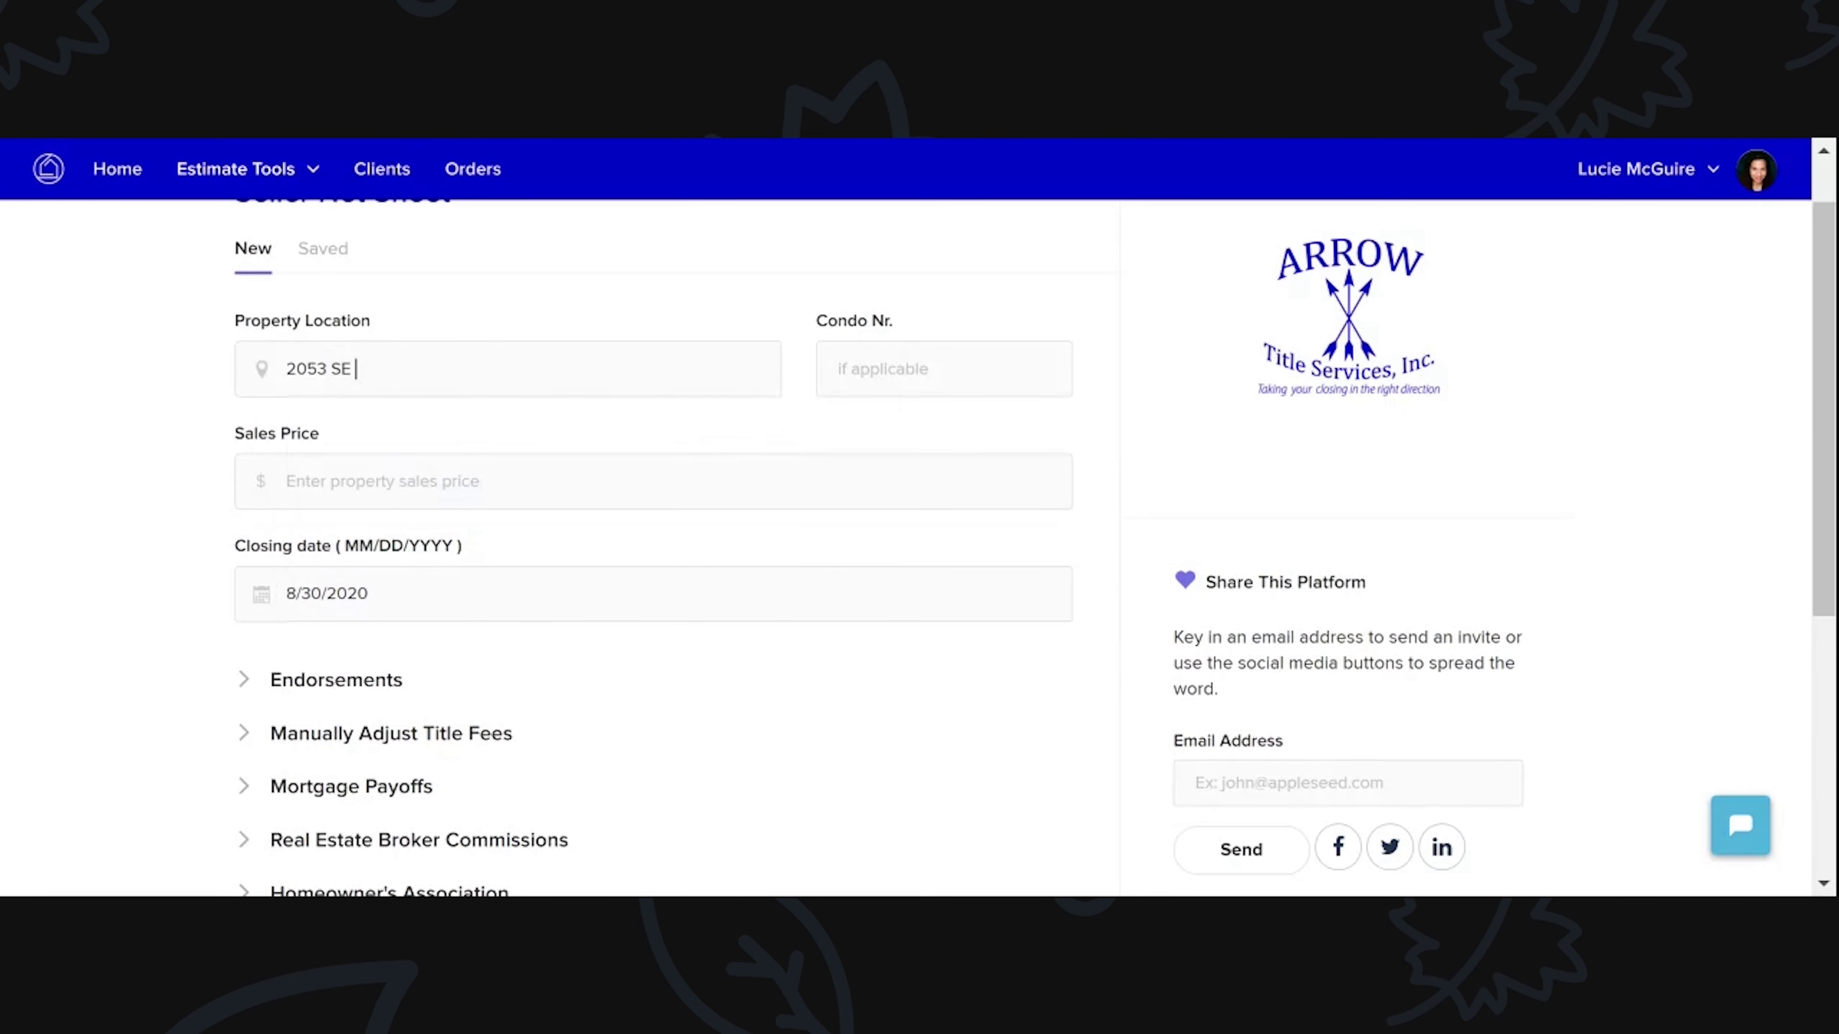
pyautogui.write('berk')
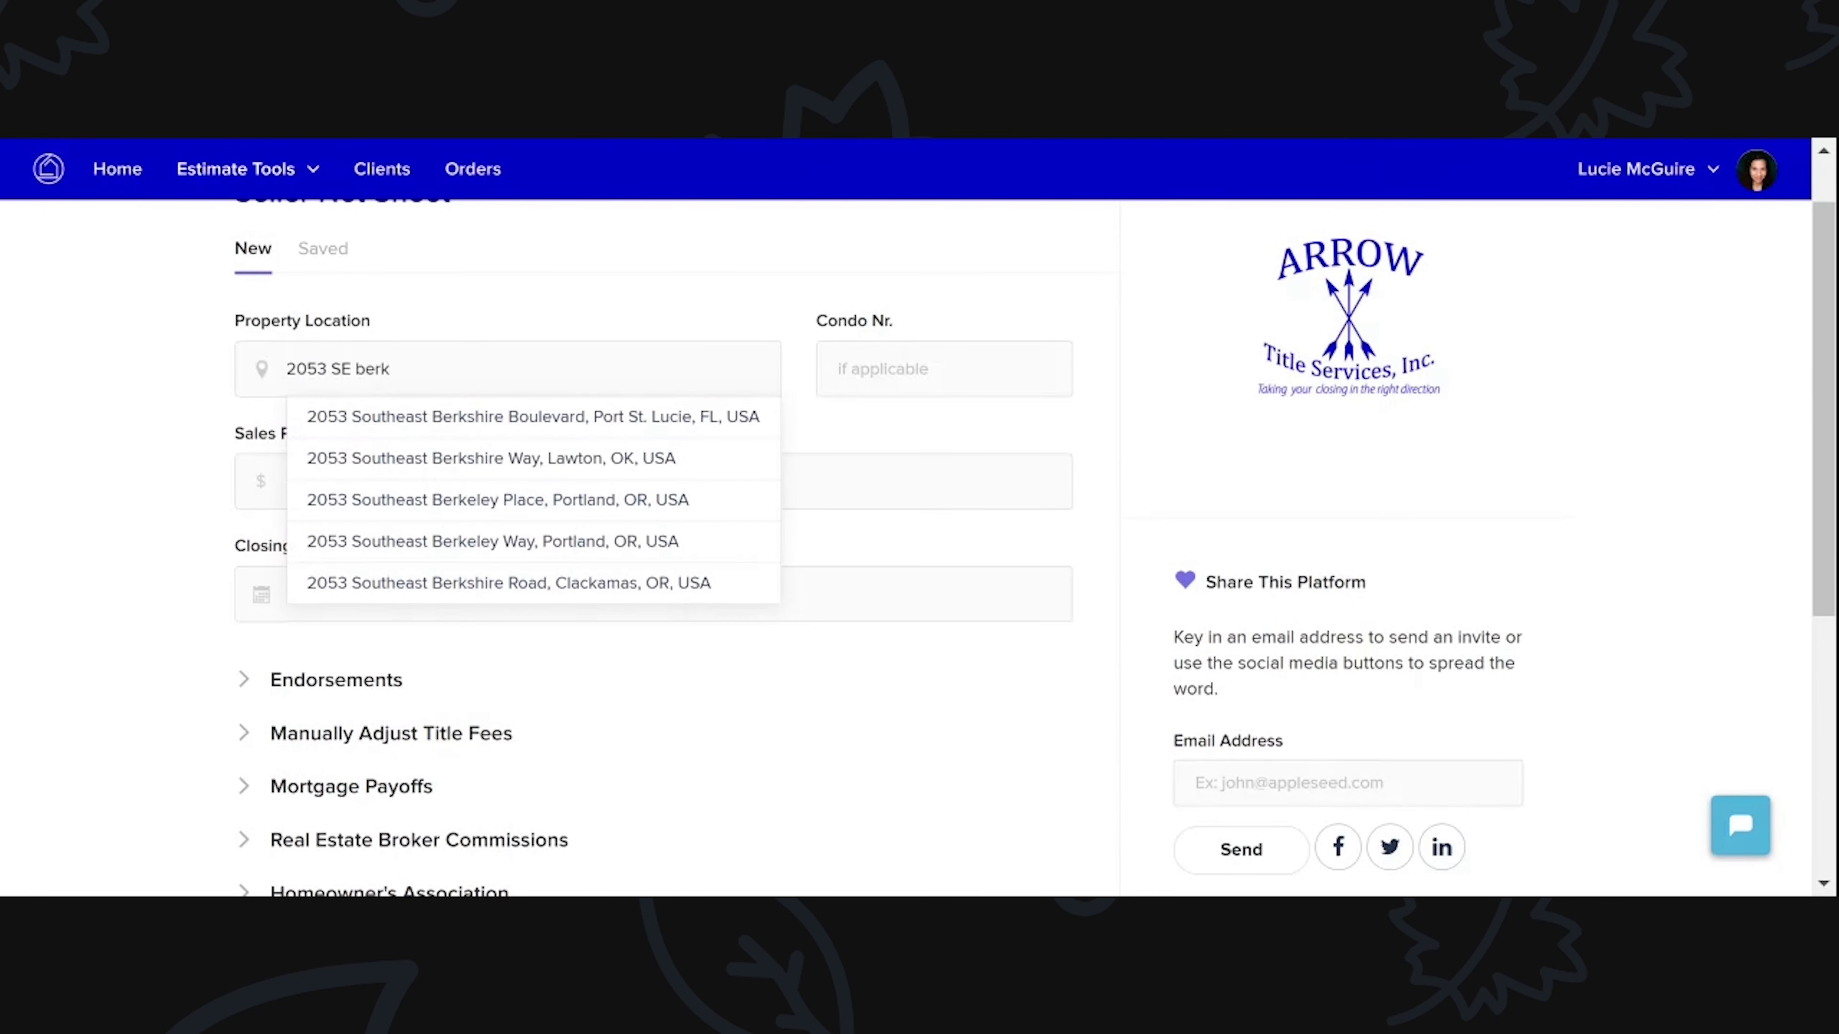
pyautogui.click(463, 416)
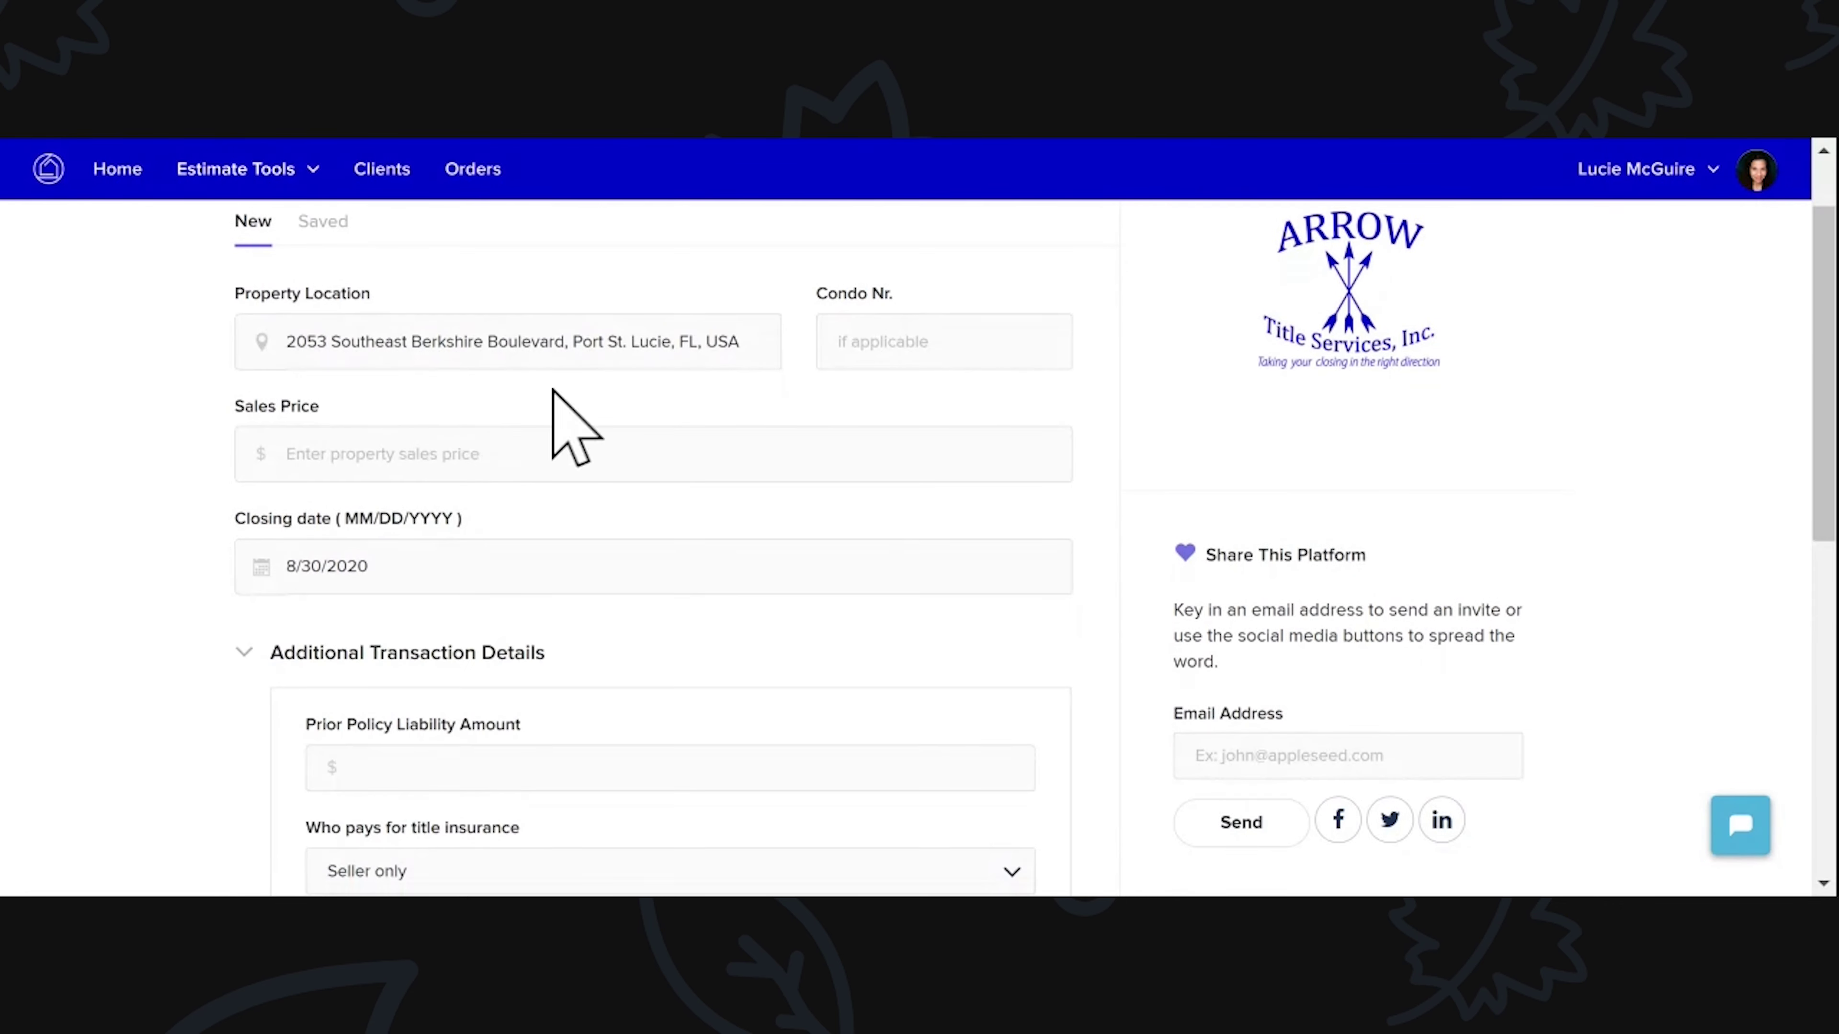
pyautogui.scroll(-1, 920, 548)
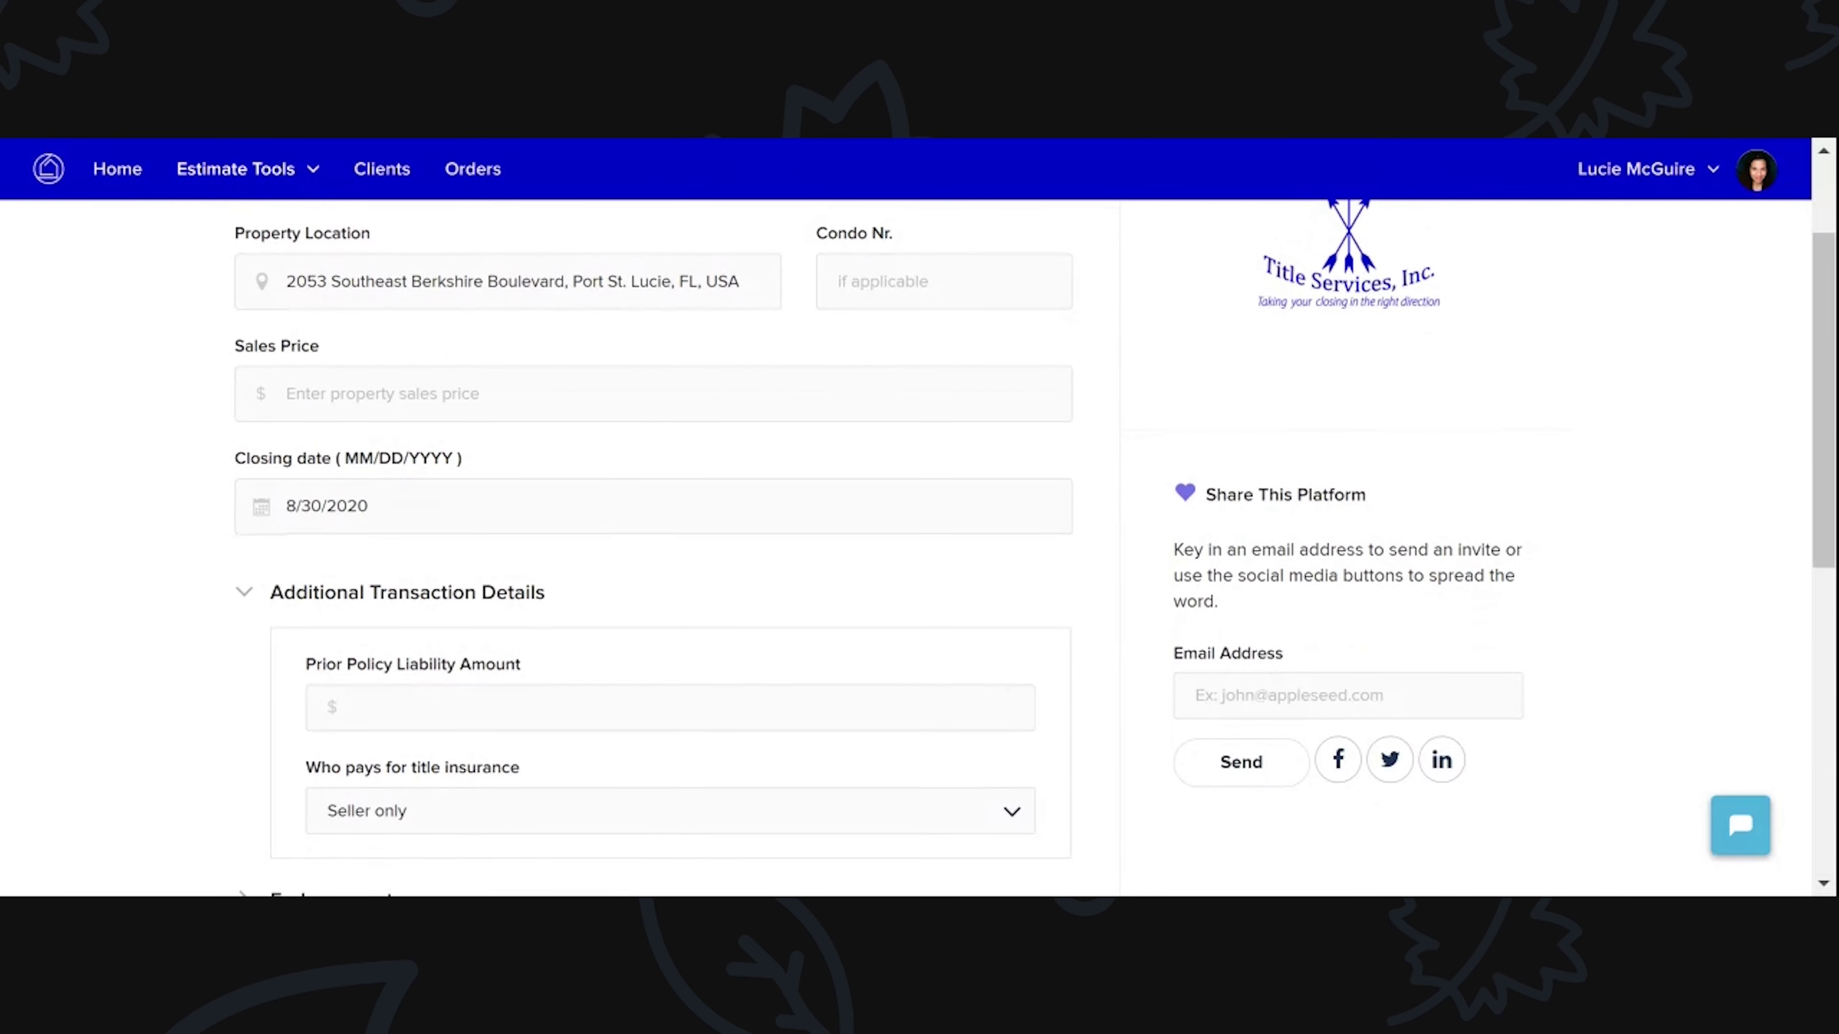
# Step: Enter the 250,000.00 sales price and keep title insurance paid by the seller only
pyautogui.click(290, 393)
pyautogui.write('200')
pyautogui.scroll(-1, 920, 548)
pyautogui.scroll(-3, 920, 548)
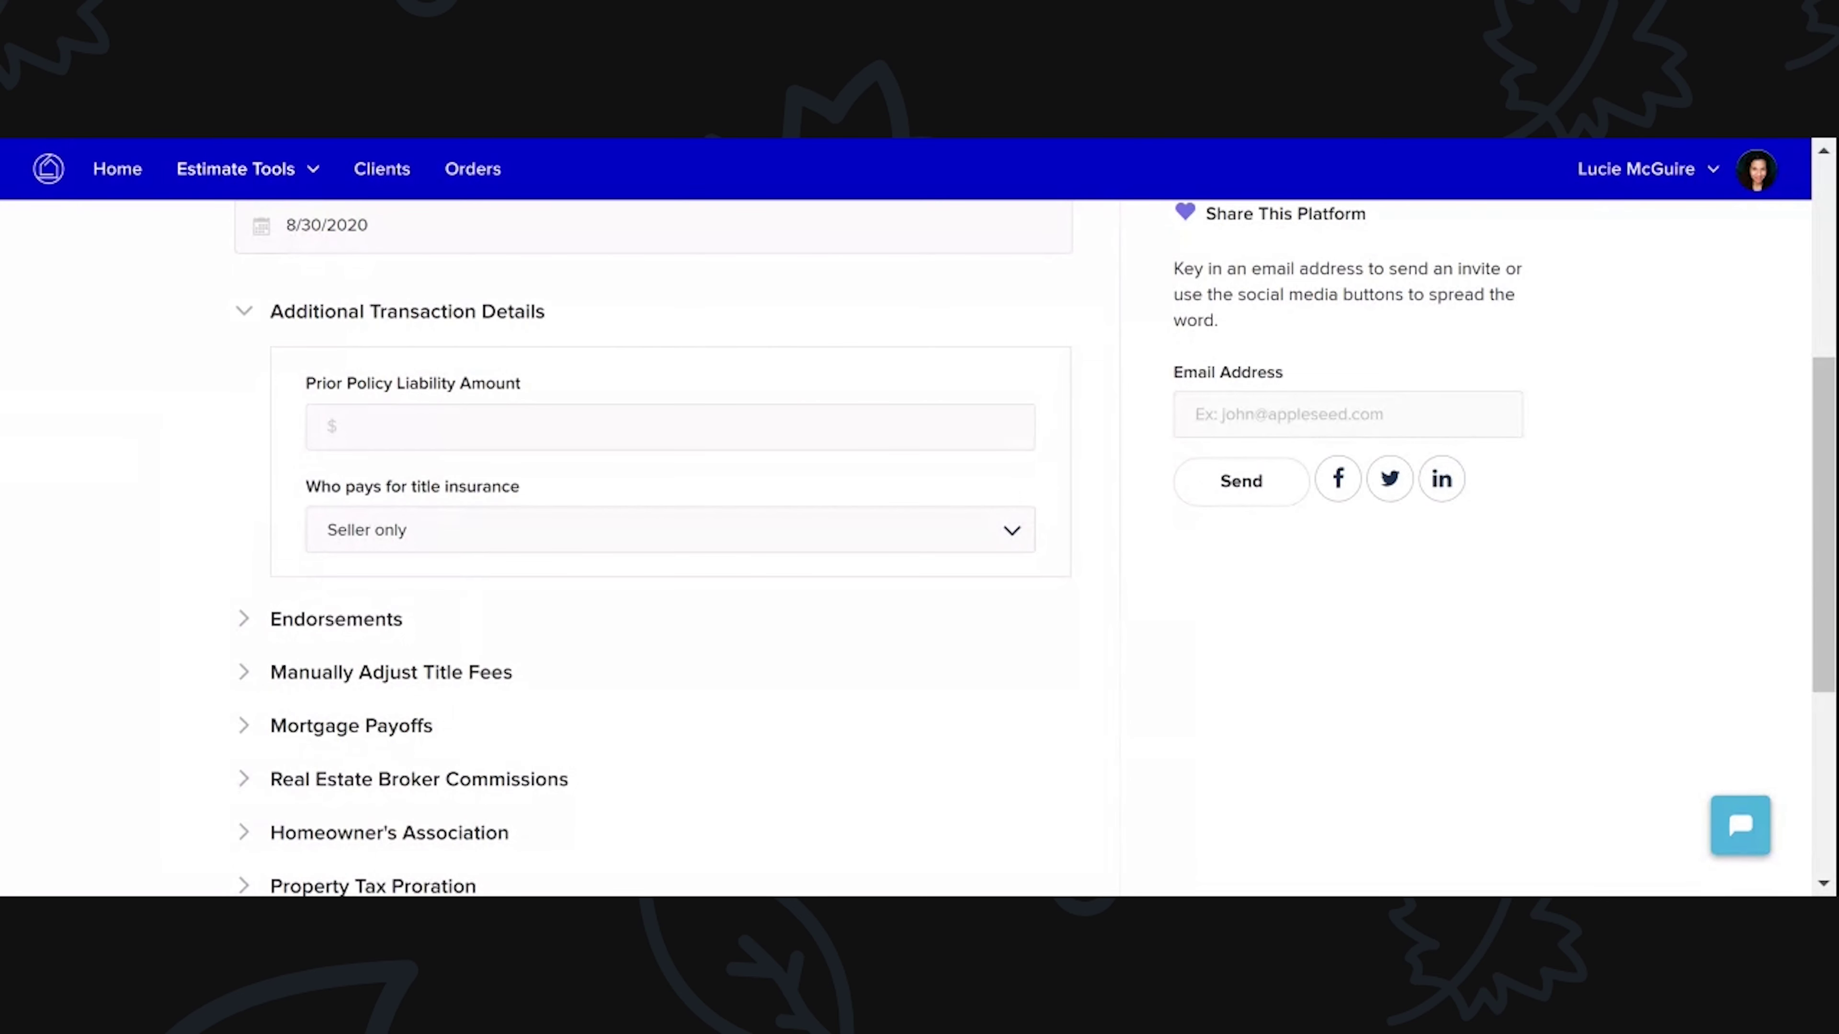
pyautogui.scroll(-1, 920, 548)
pyautogui.click(469, 479)
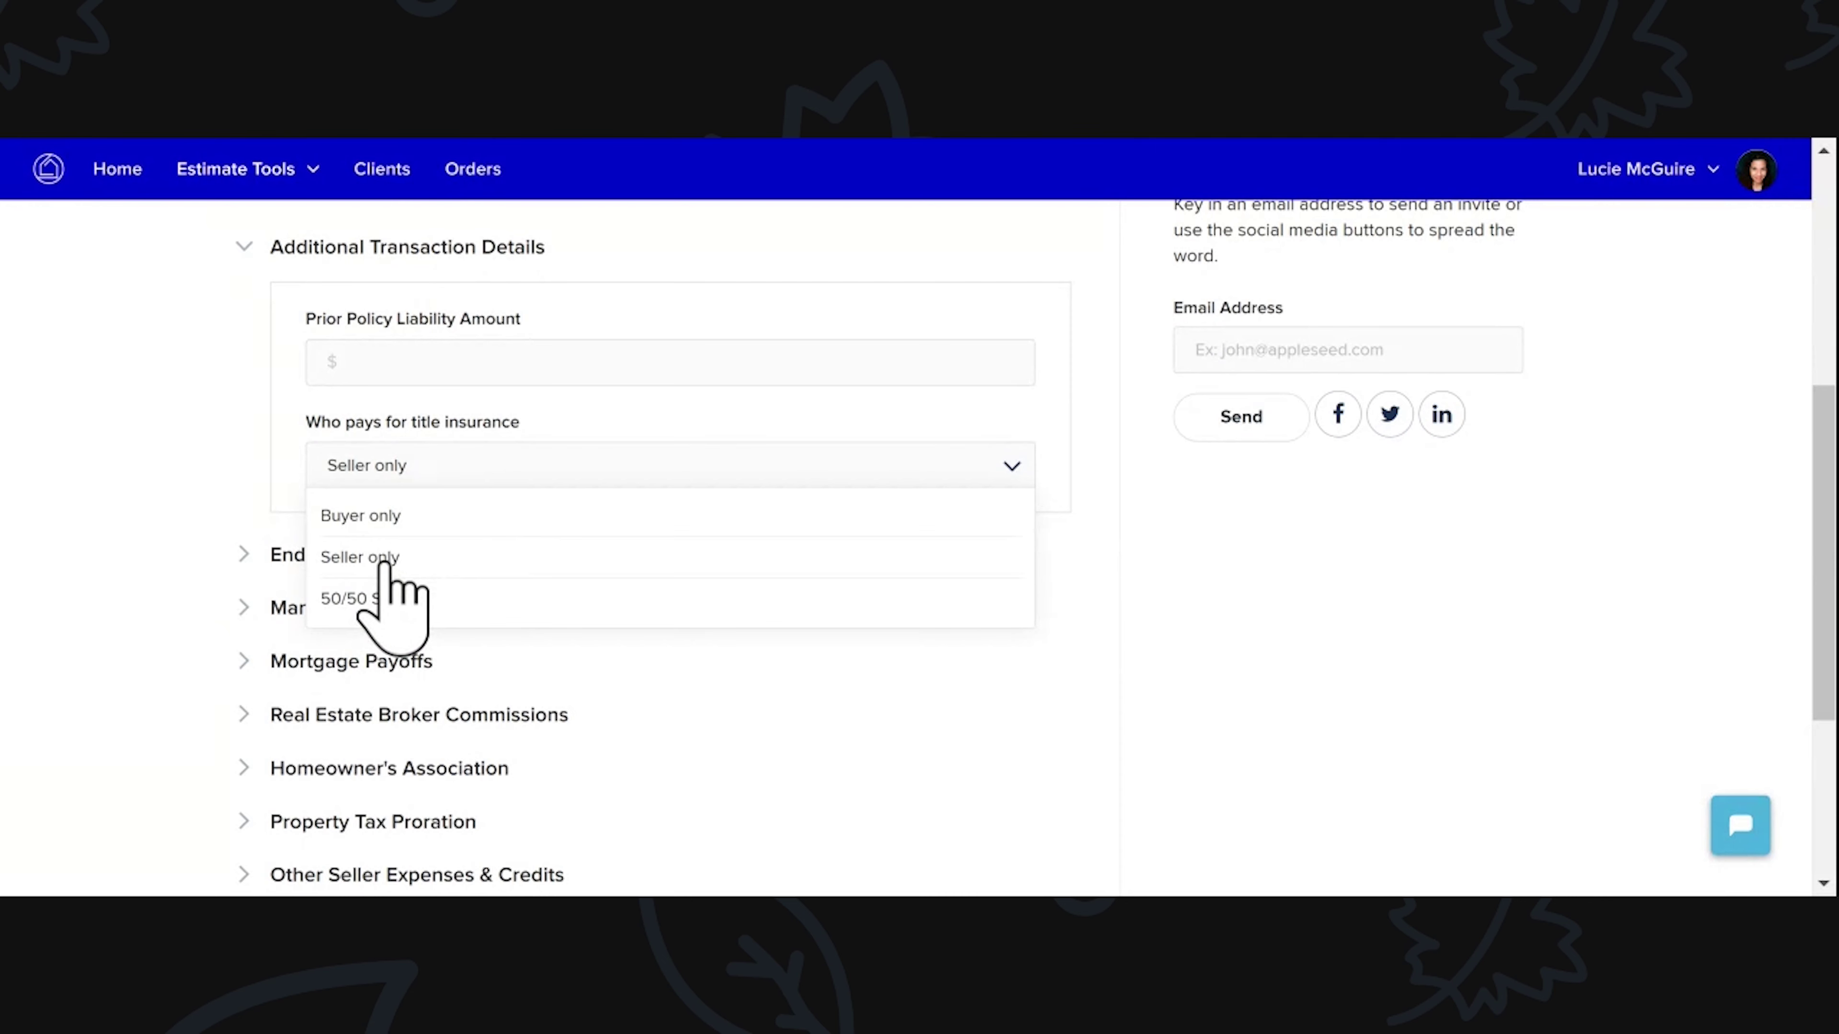
pyautogui.click(462, 465)
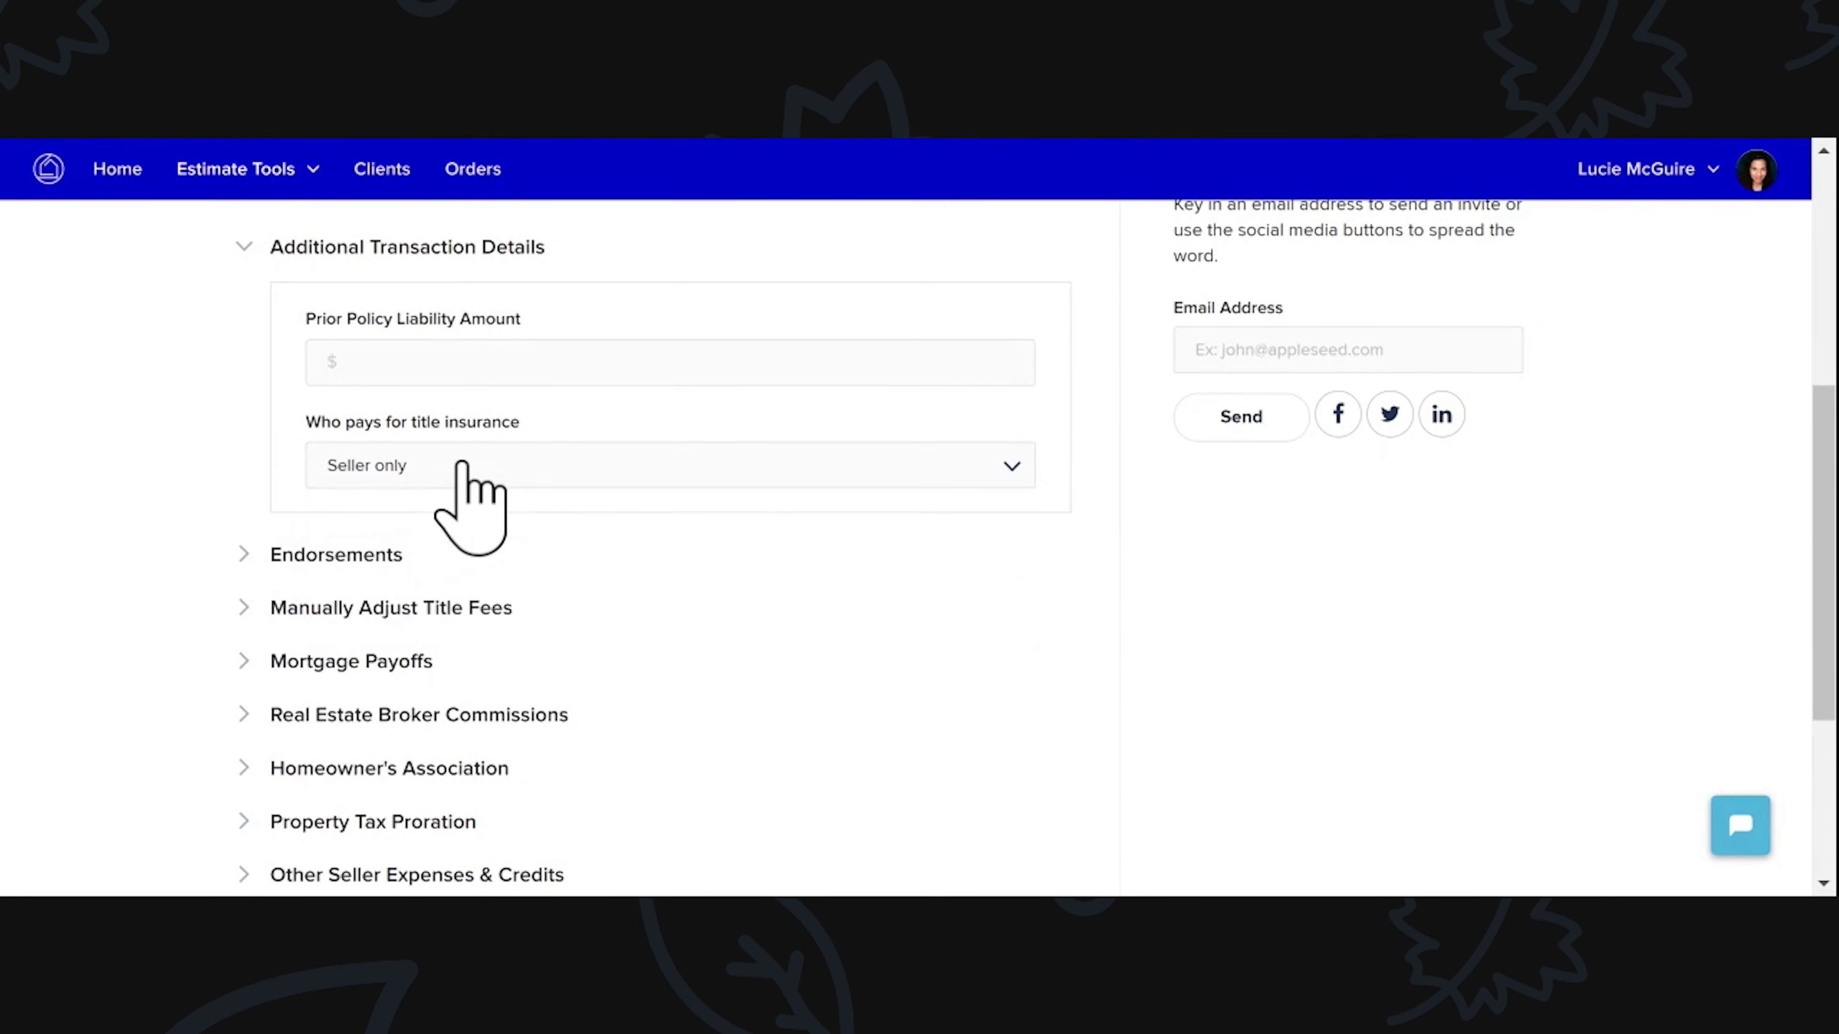
pyautogui.scroll(-3, 462, 478)
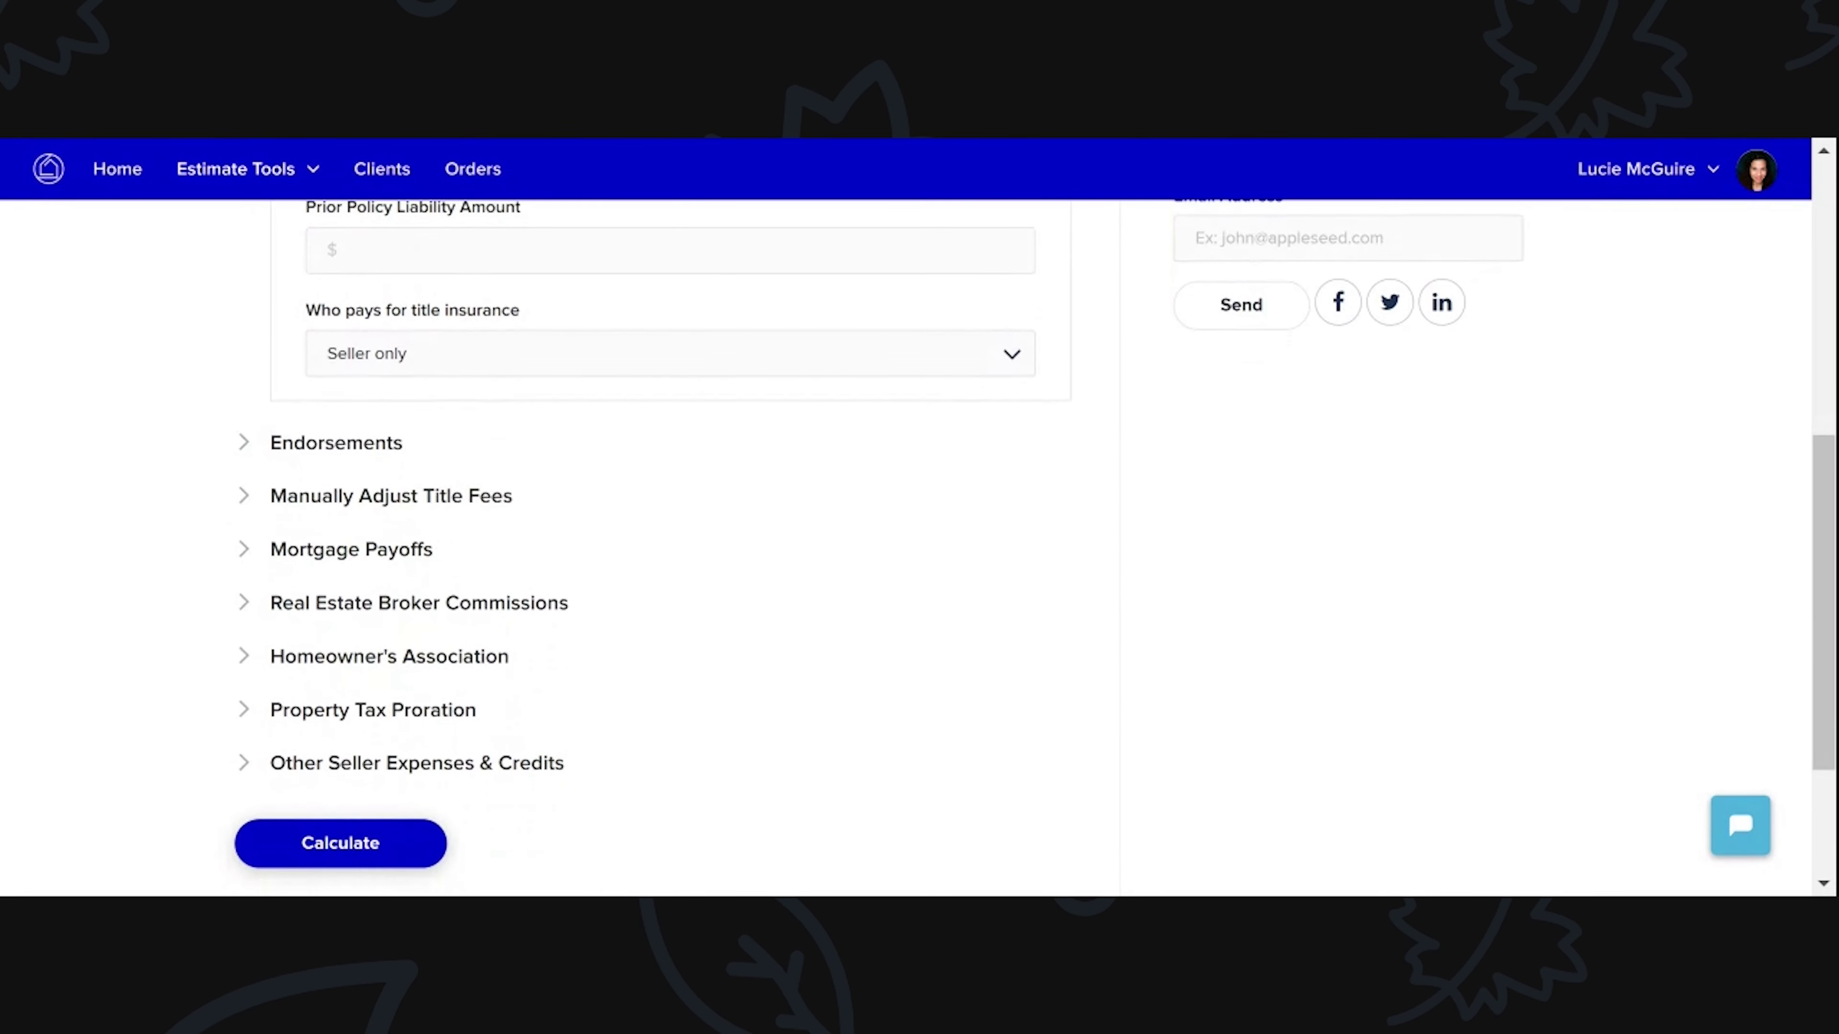
pyautogui.scroll(2, 462, 477)
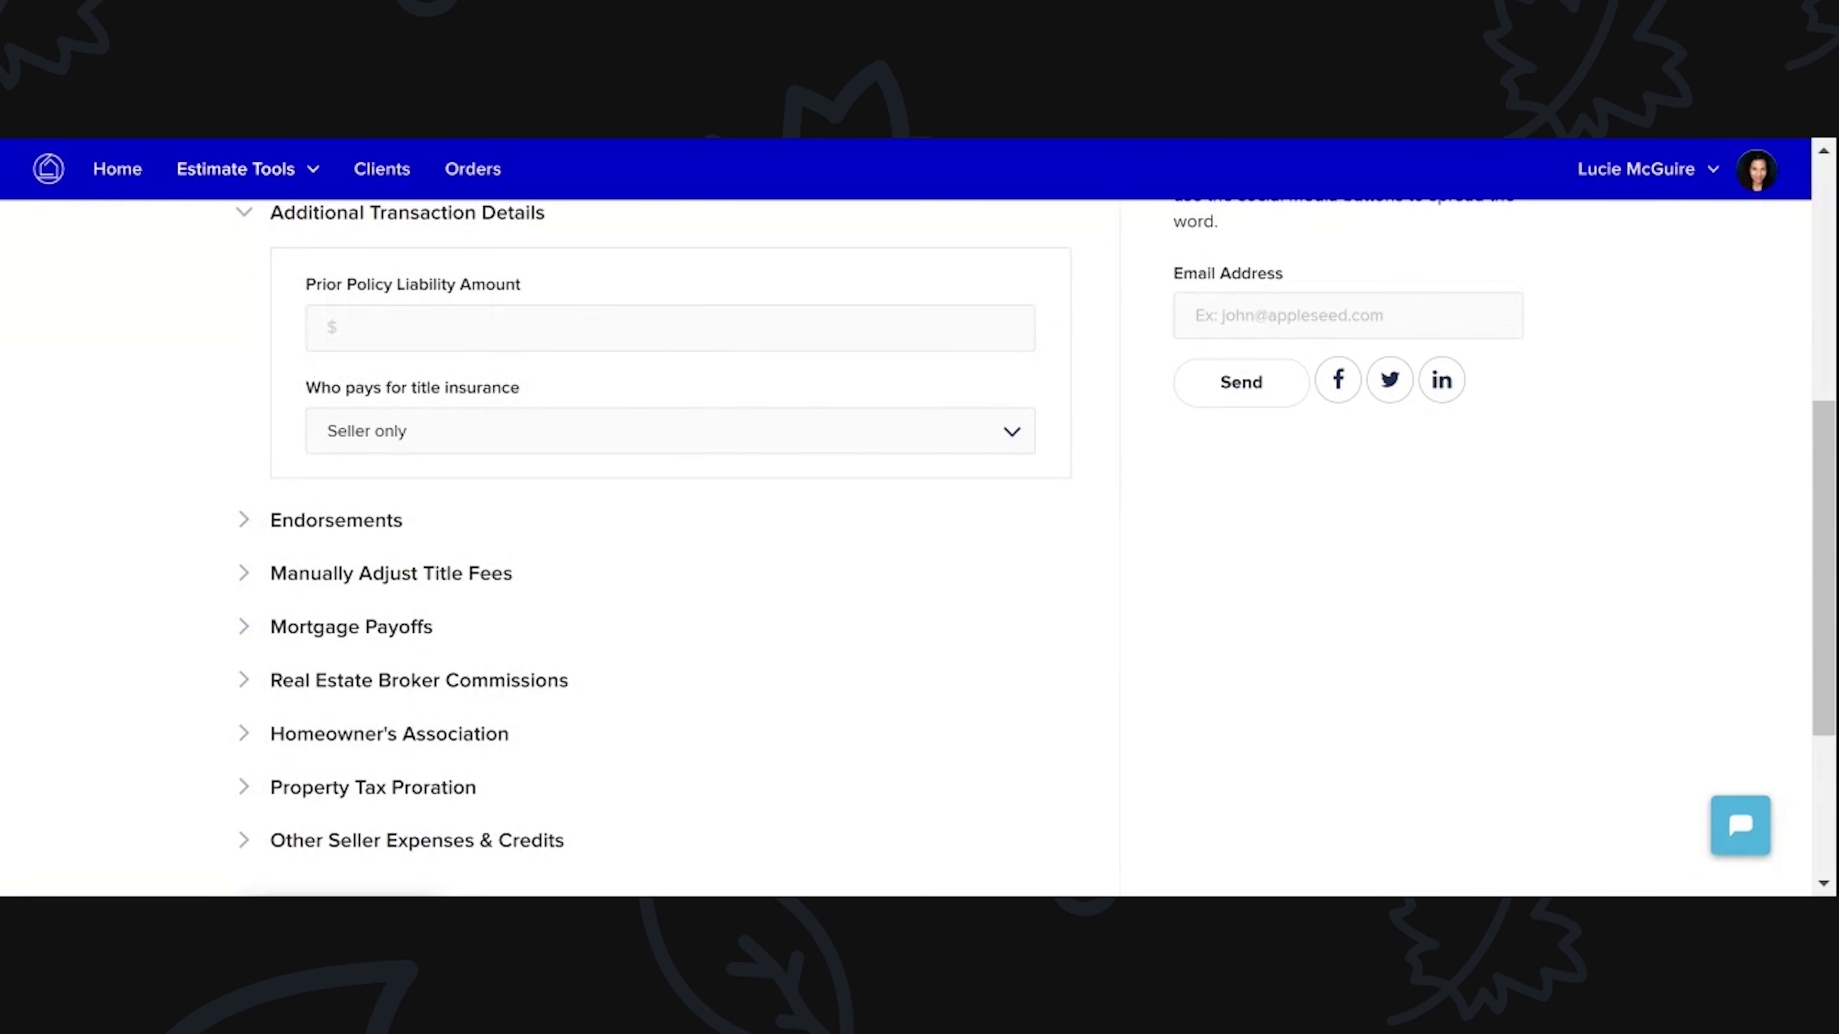
pyautogui.scroll(-3, 369, 384)
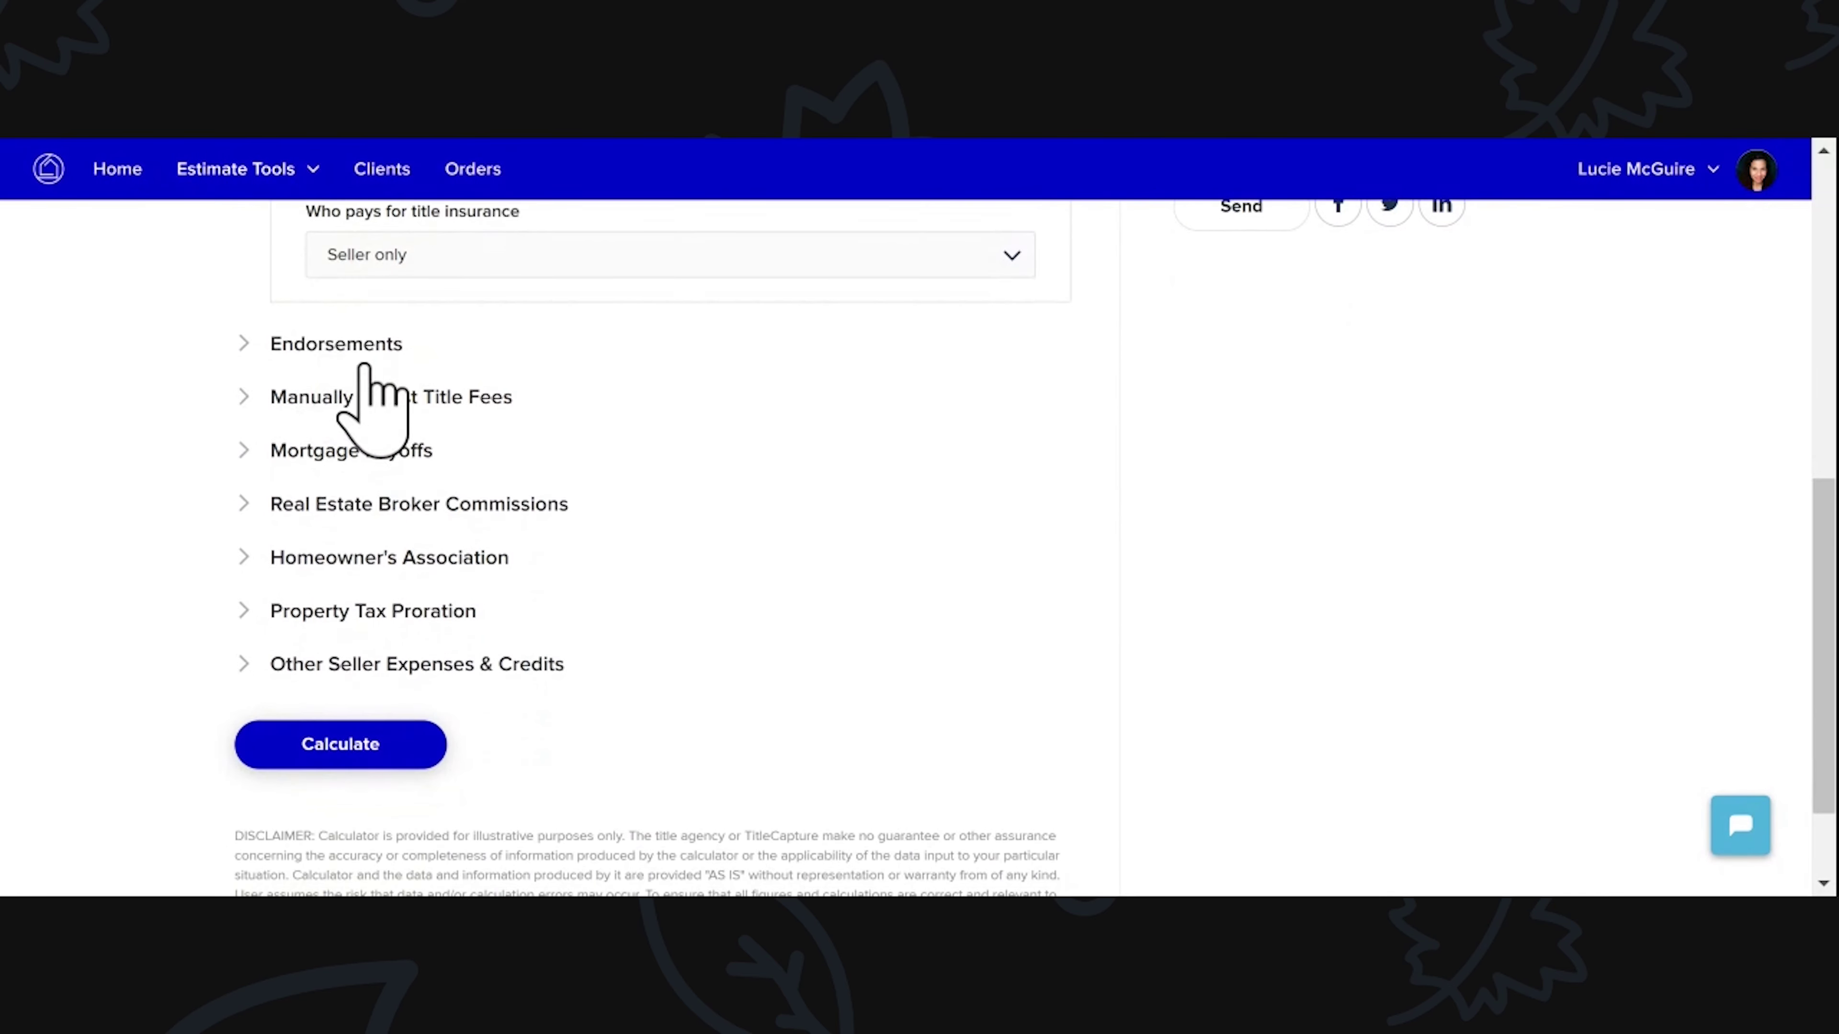
# Step: Glance at Endorsements, then enter a 120,000.00 payoff loan under Mortgage Payoffs
pyautogui.click(382, 343)
pyautogui.scroll(4, 164, 411)
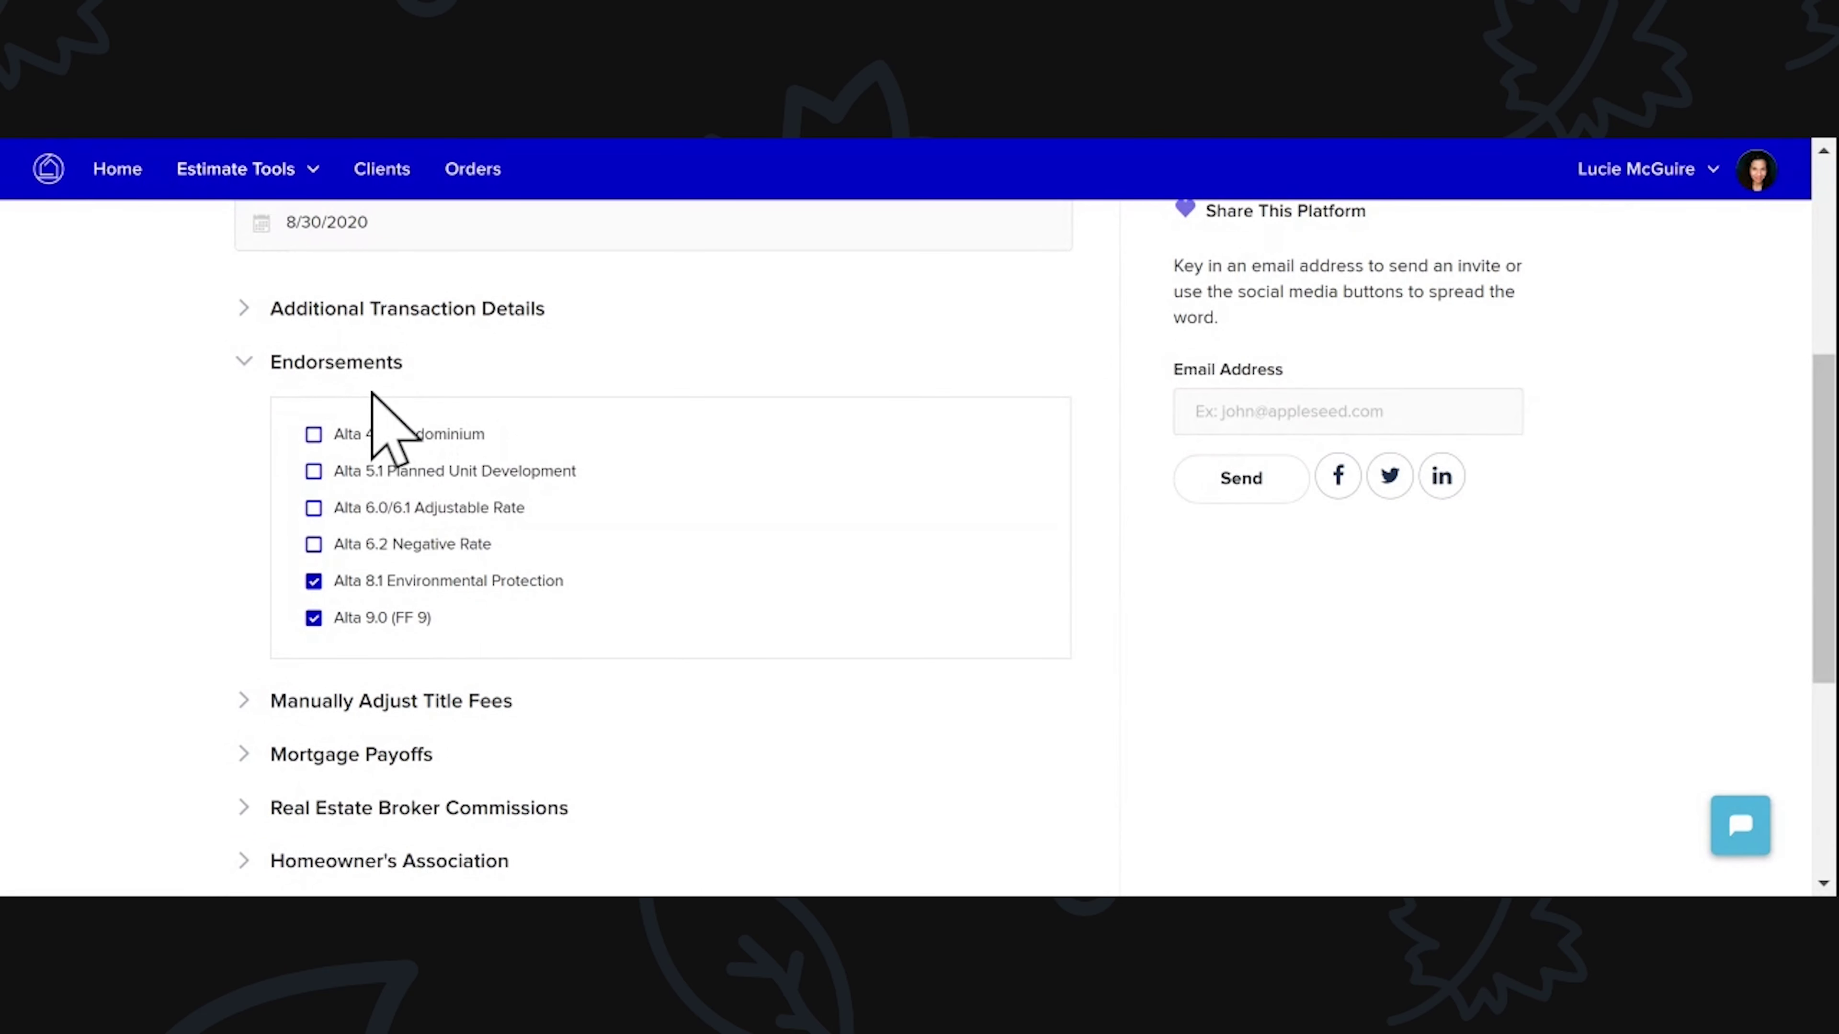
pyautogui.click(349, 366)
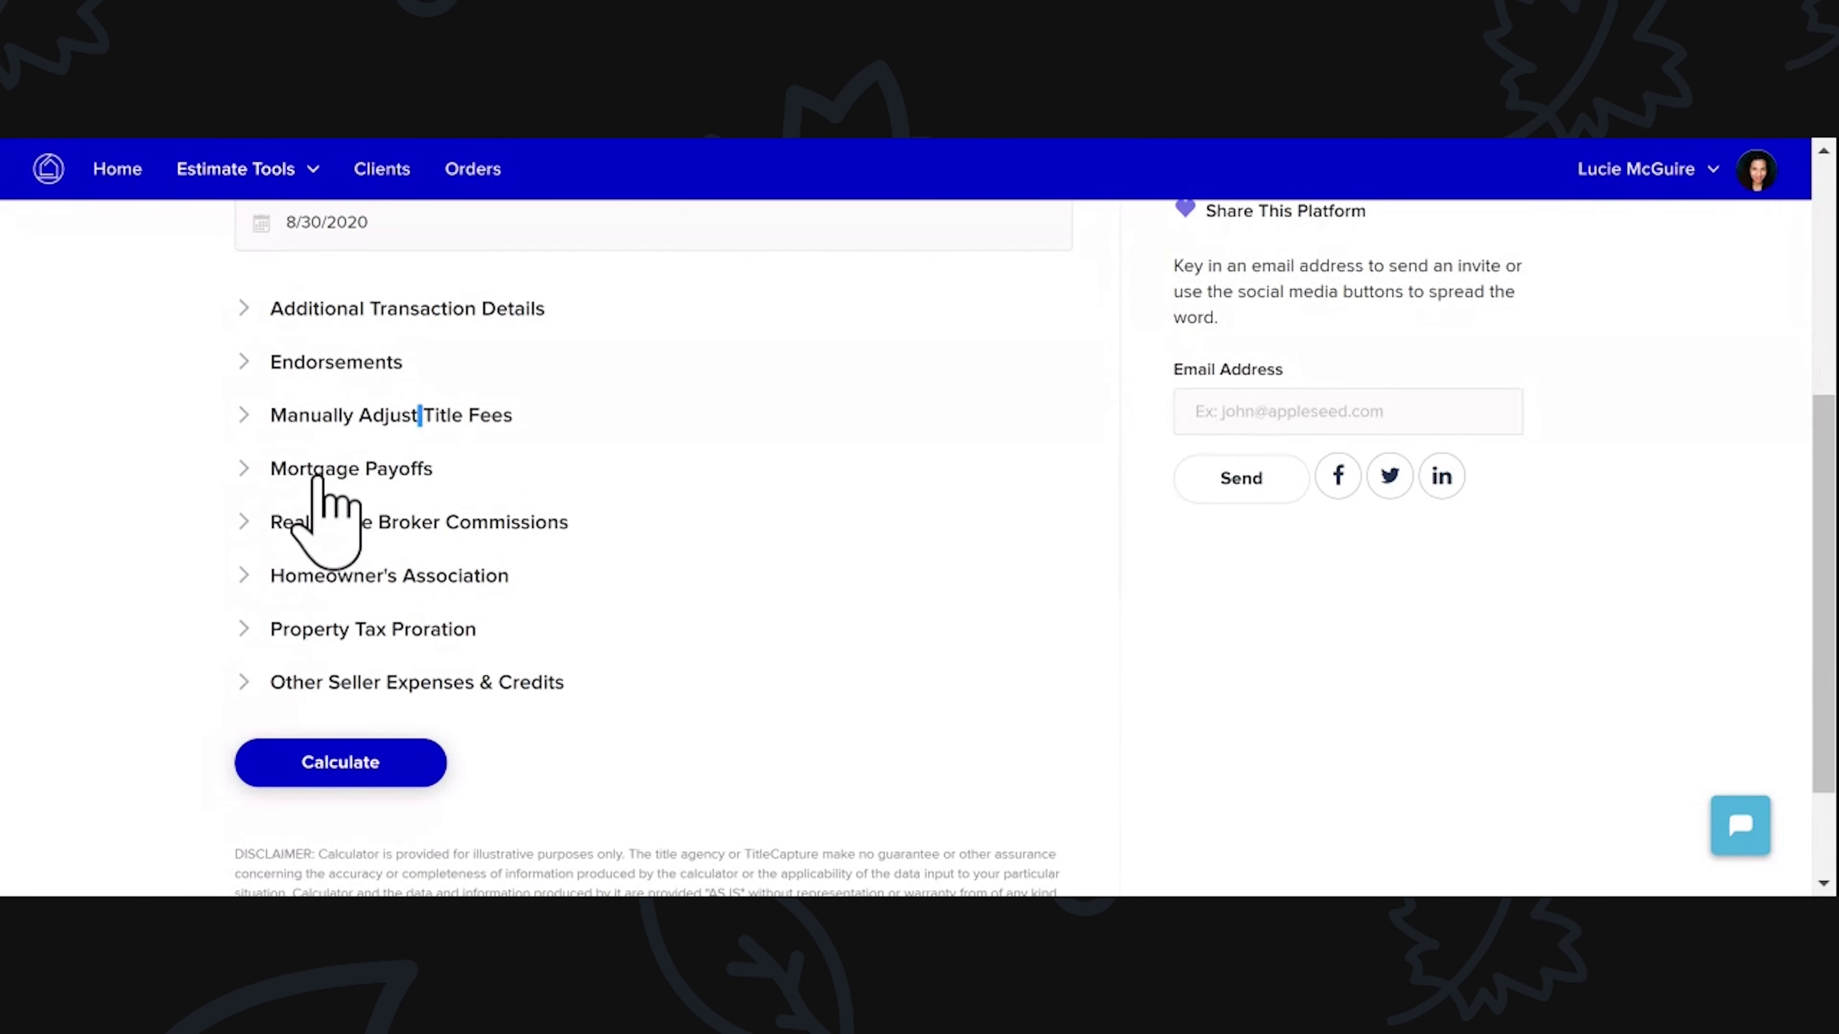
pyautogui.click(357, 472)
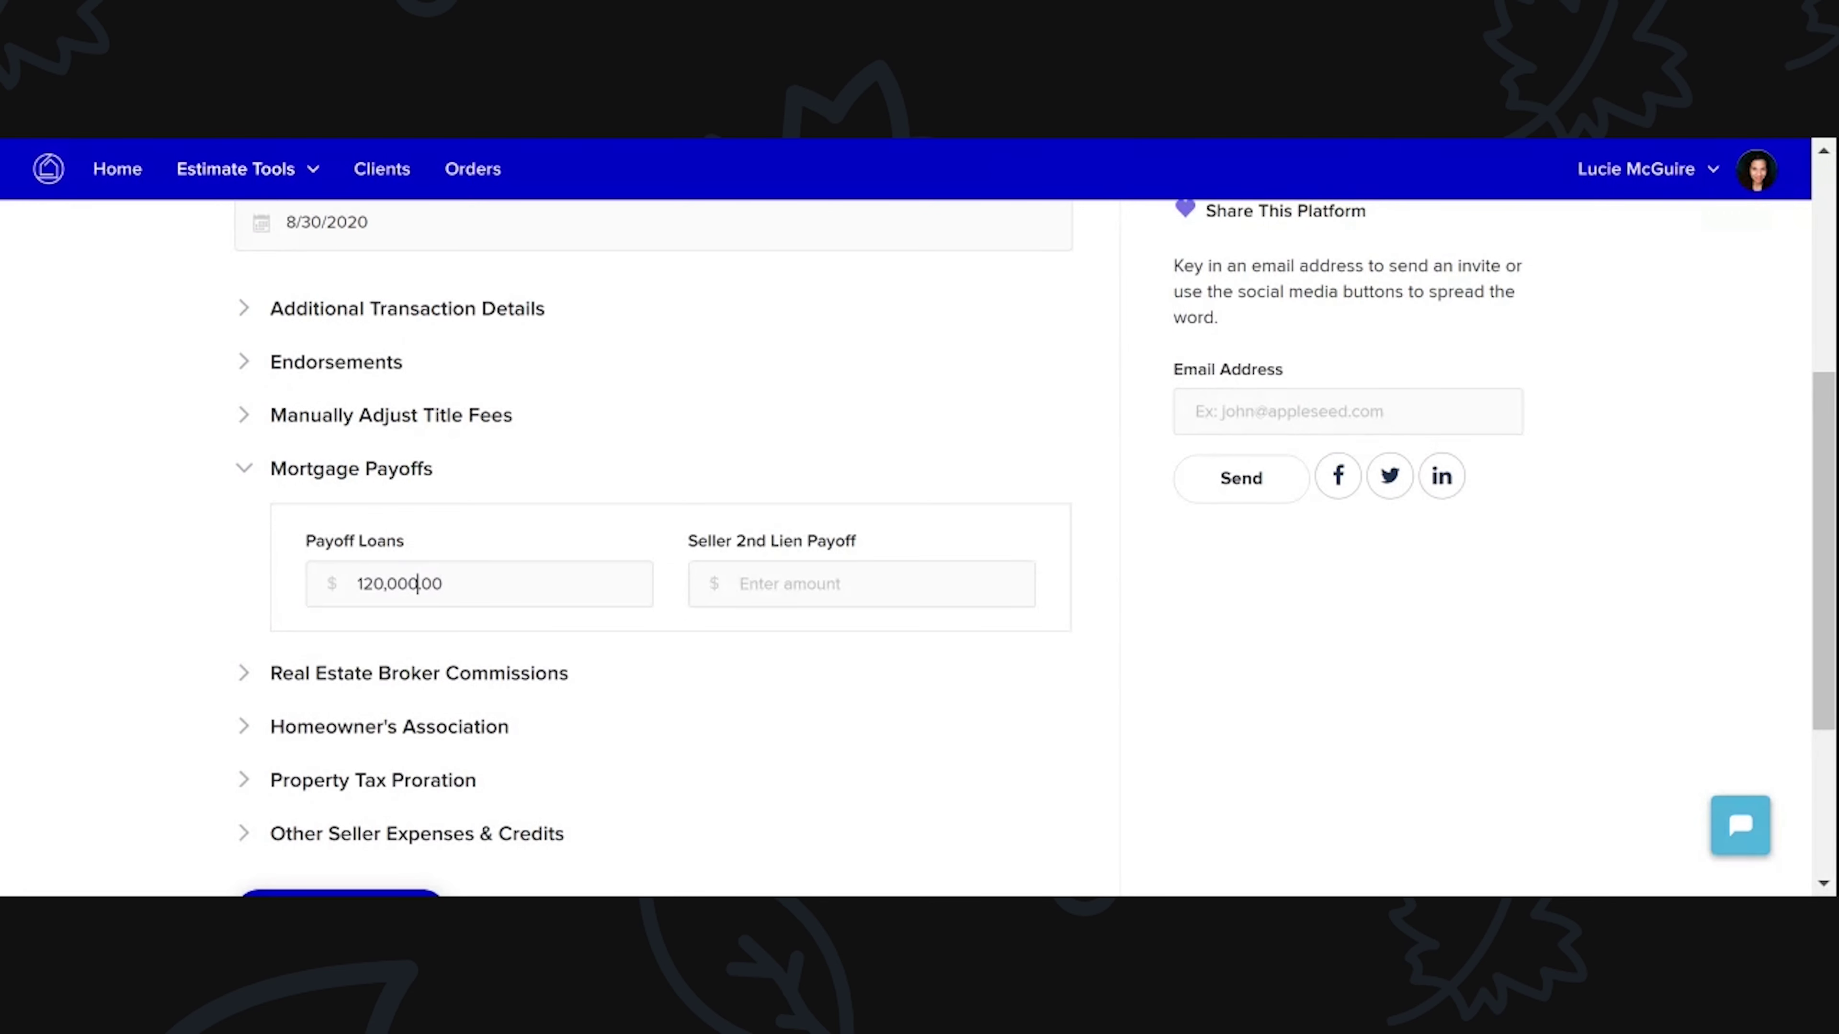
pyautogui.scroll(-2, 417, 583)
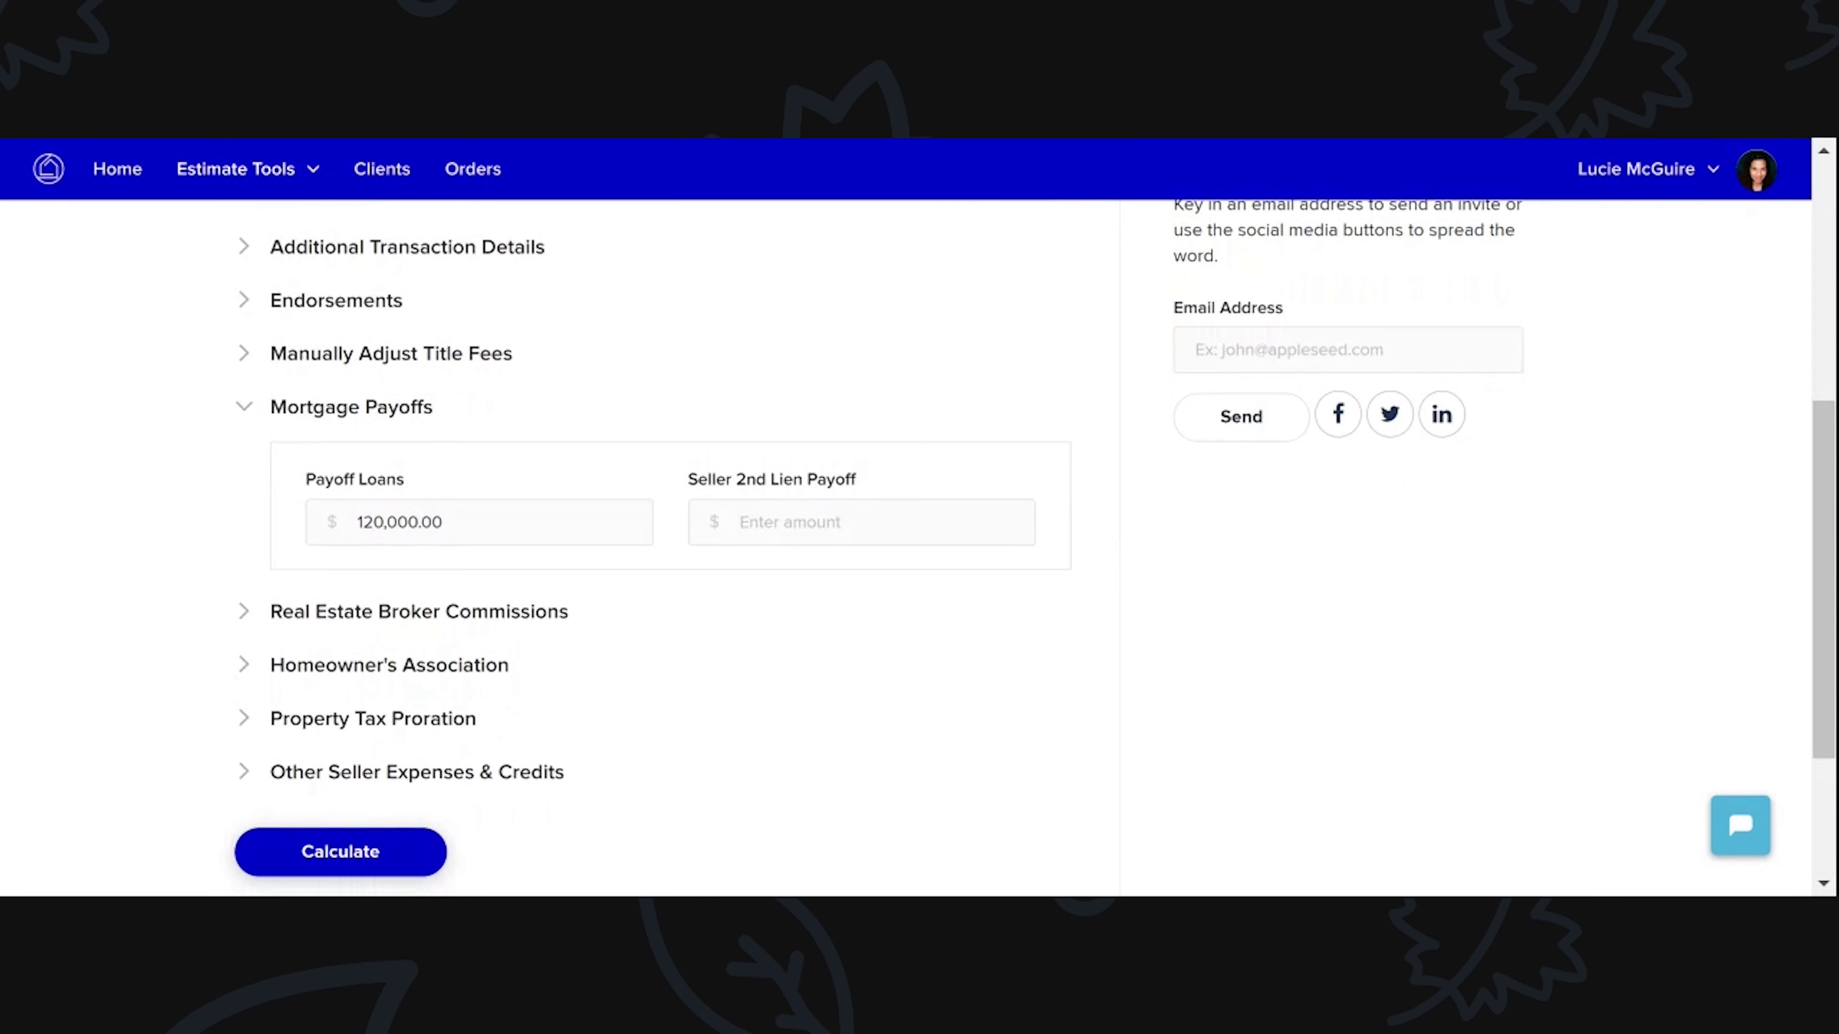
pyautogui.scroll(-1, 369, 594)
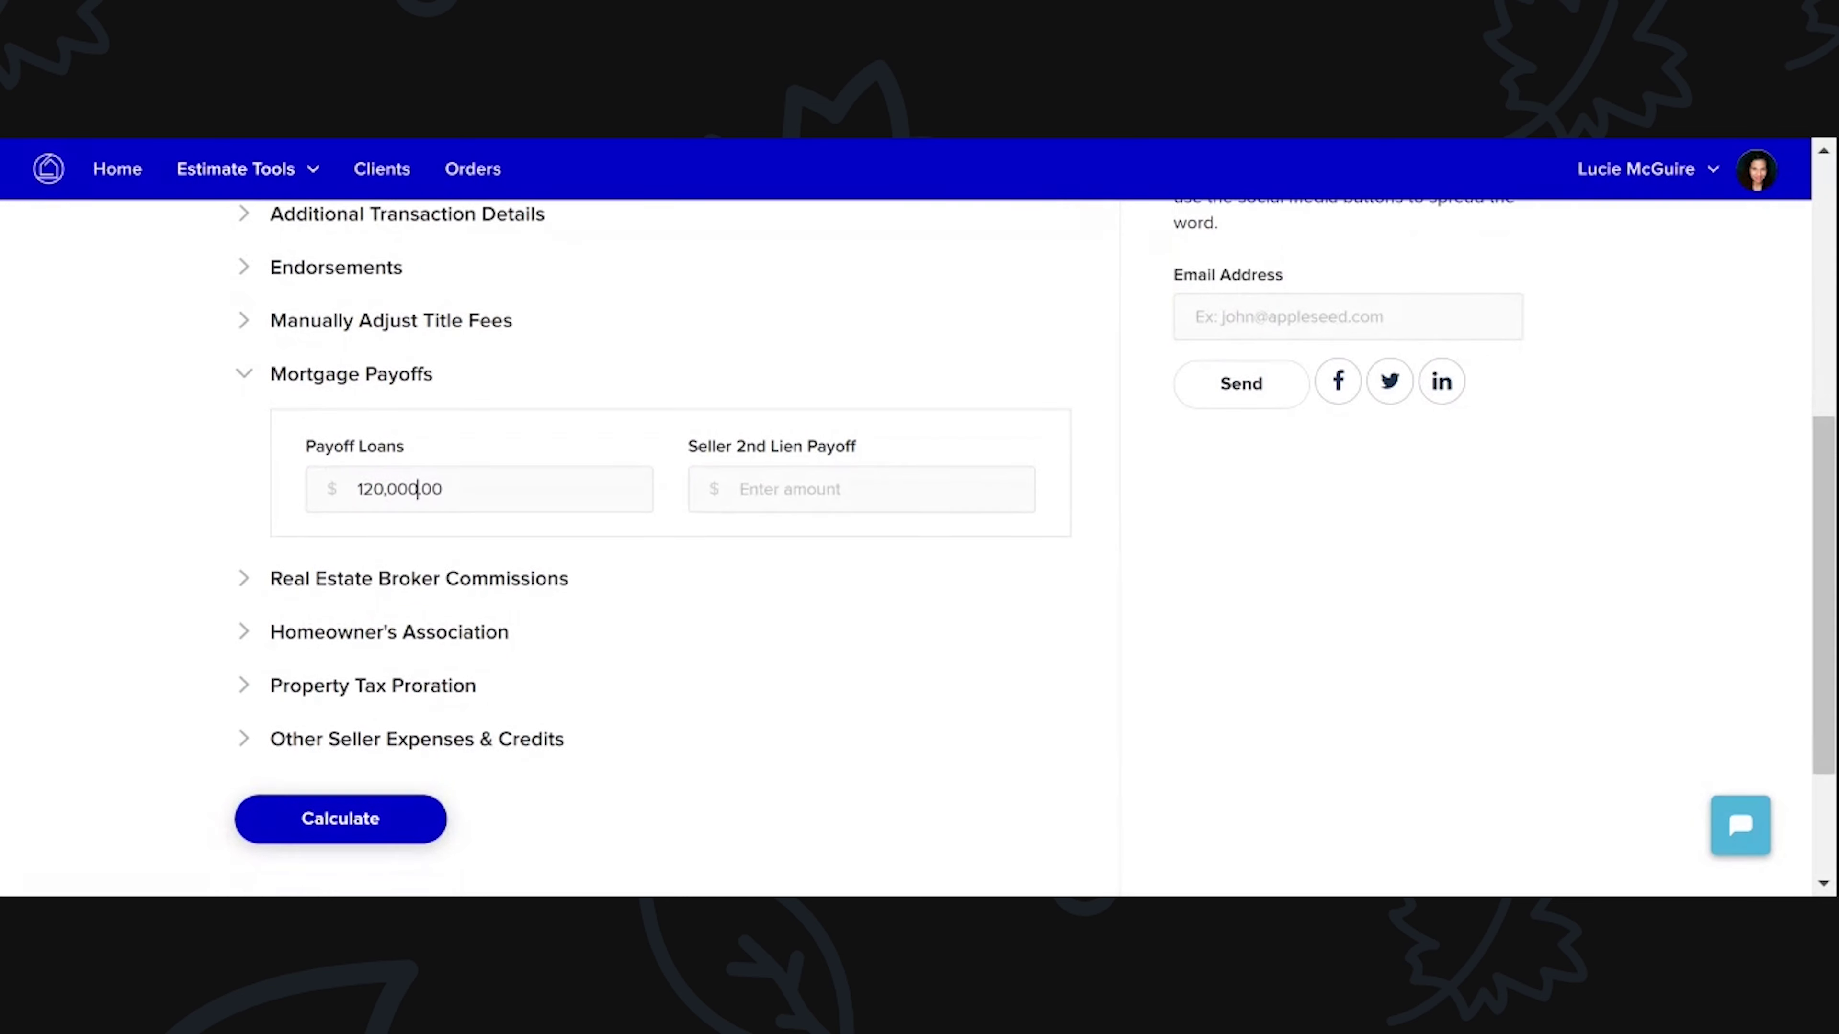
# Step: Under Real Estate Broker Commissions, enter 3% listing, 3% buyer's broker and a 325.00 transaction fee
pyautogui.click(370, 584)
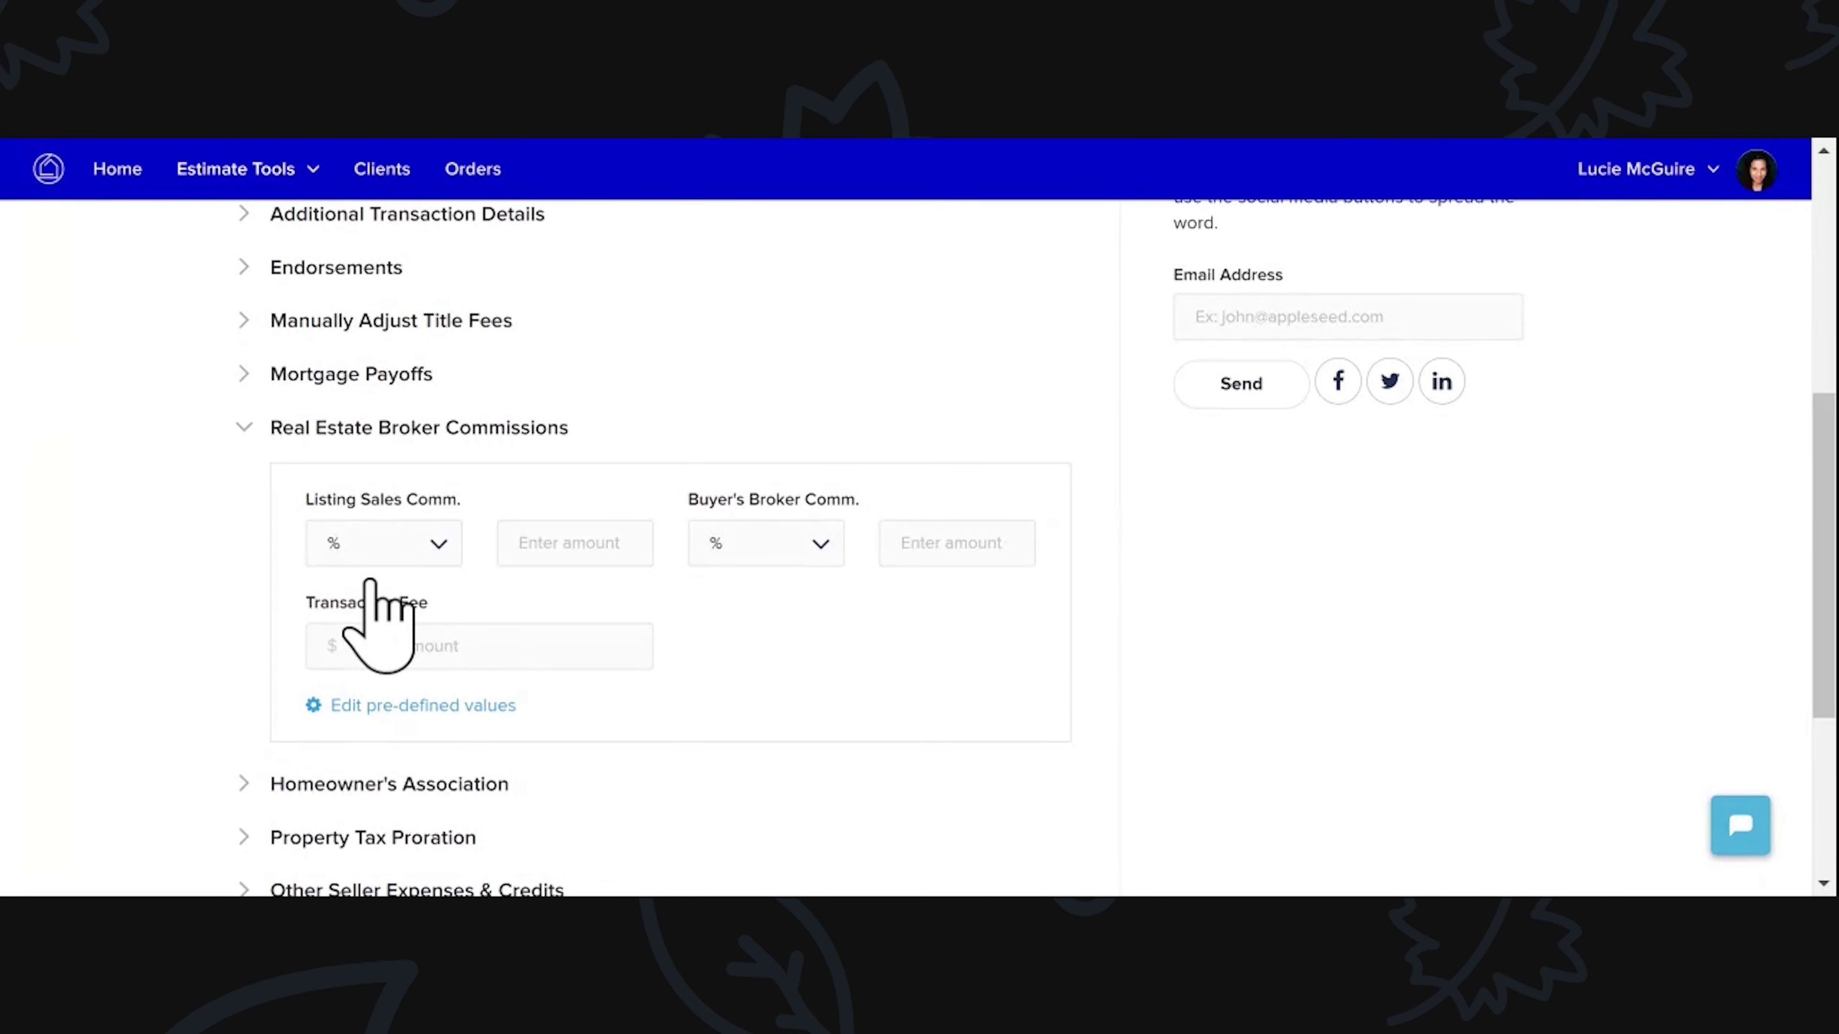
pyautogui.click(377, 559)
pyautogui.click(375, 562)
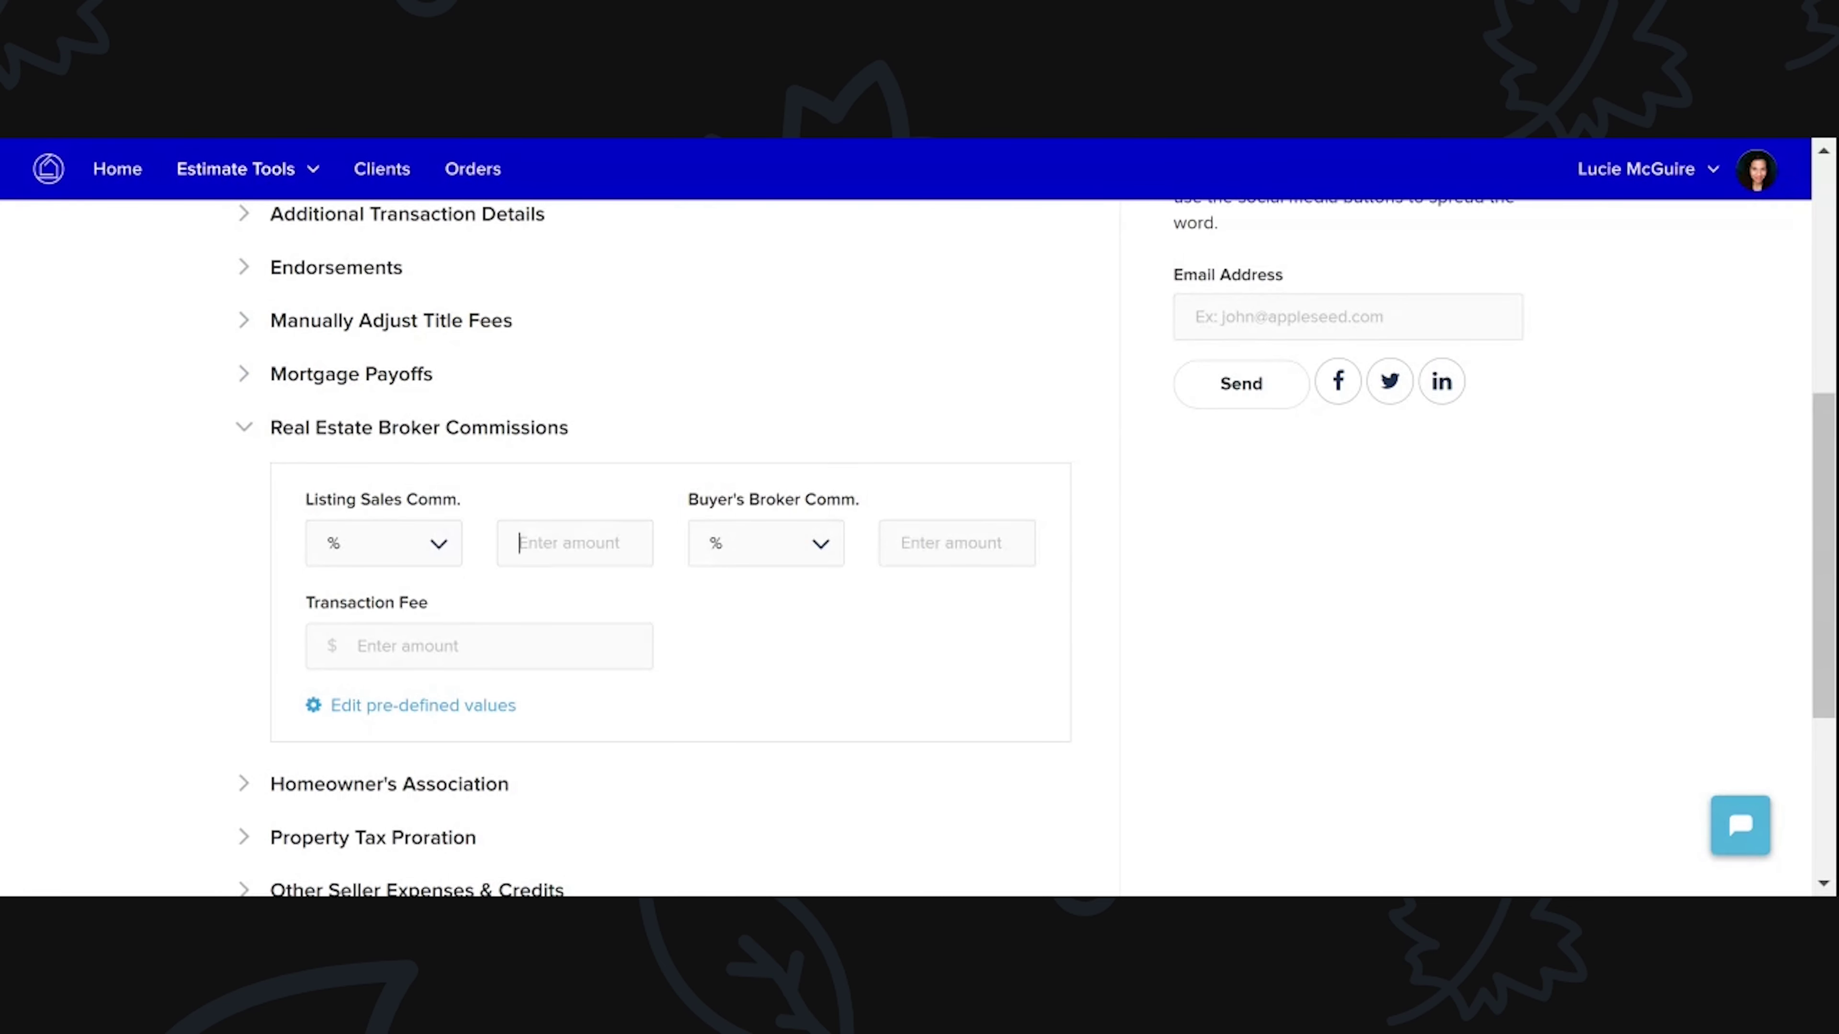
pyautogui.press('Tab')
pyautogui.scroll(-1, 1035, 550)
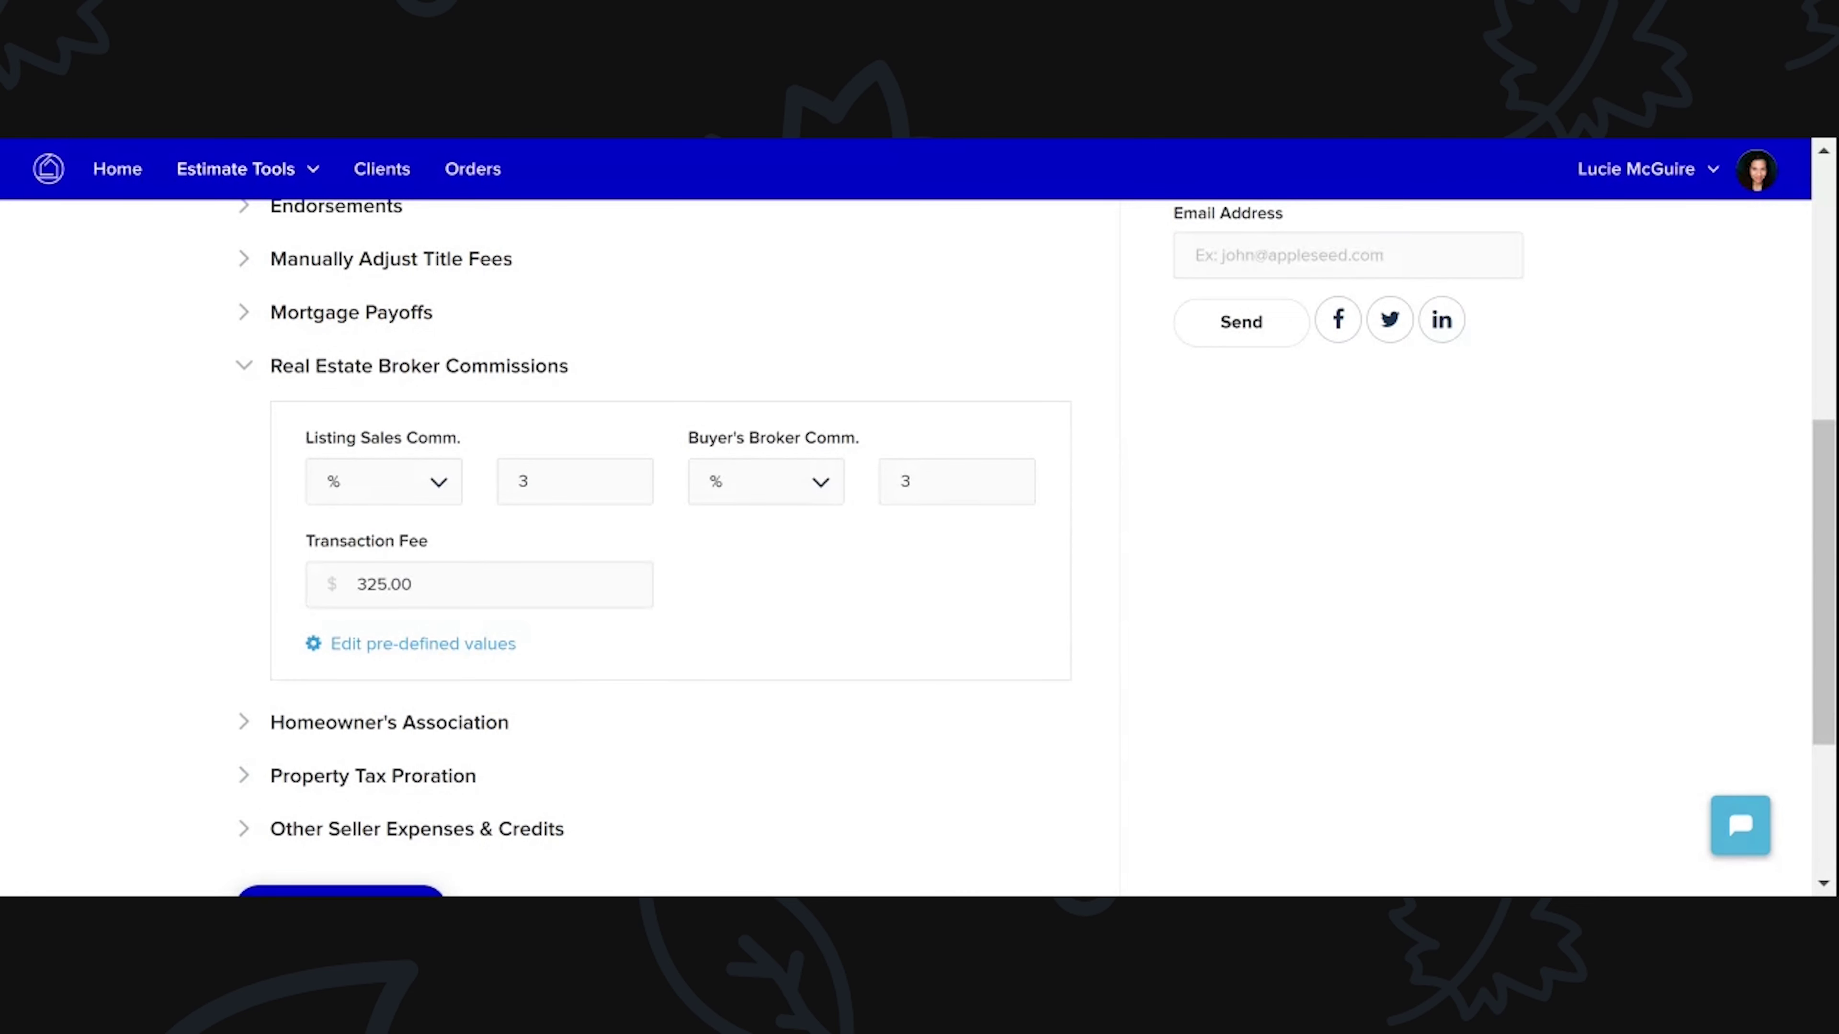
pyautogui.scroll(-1, 1032, 550)
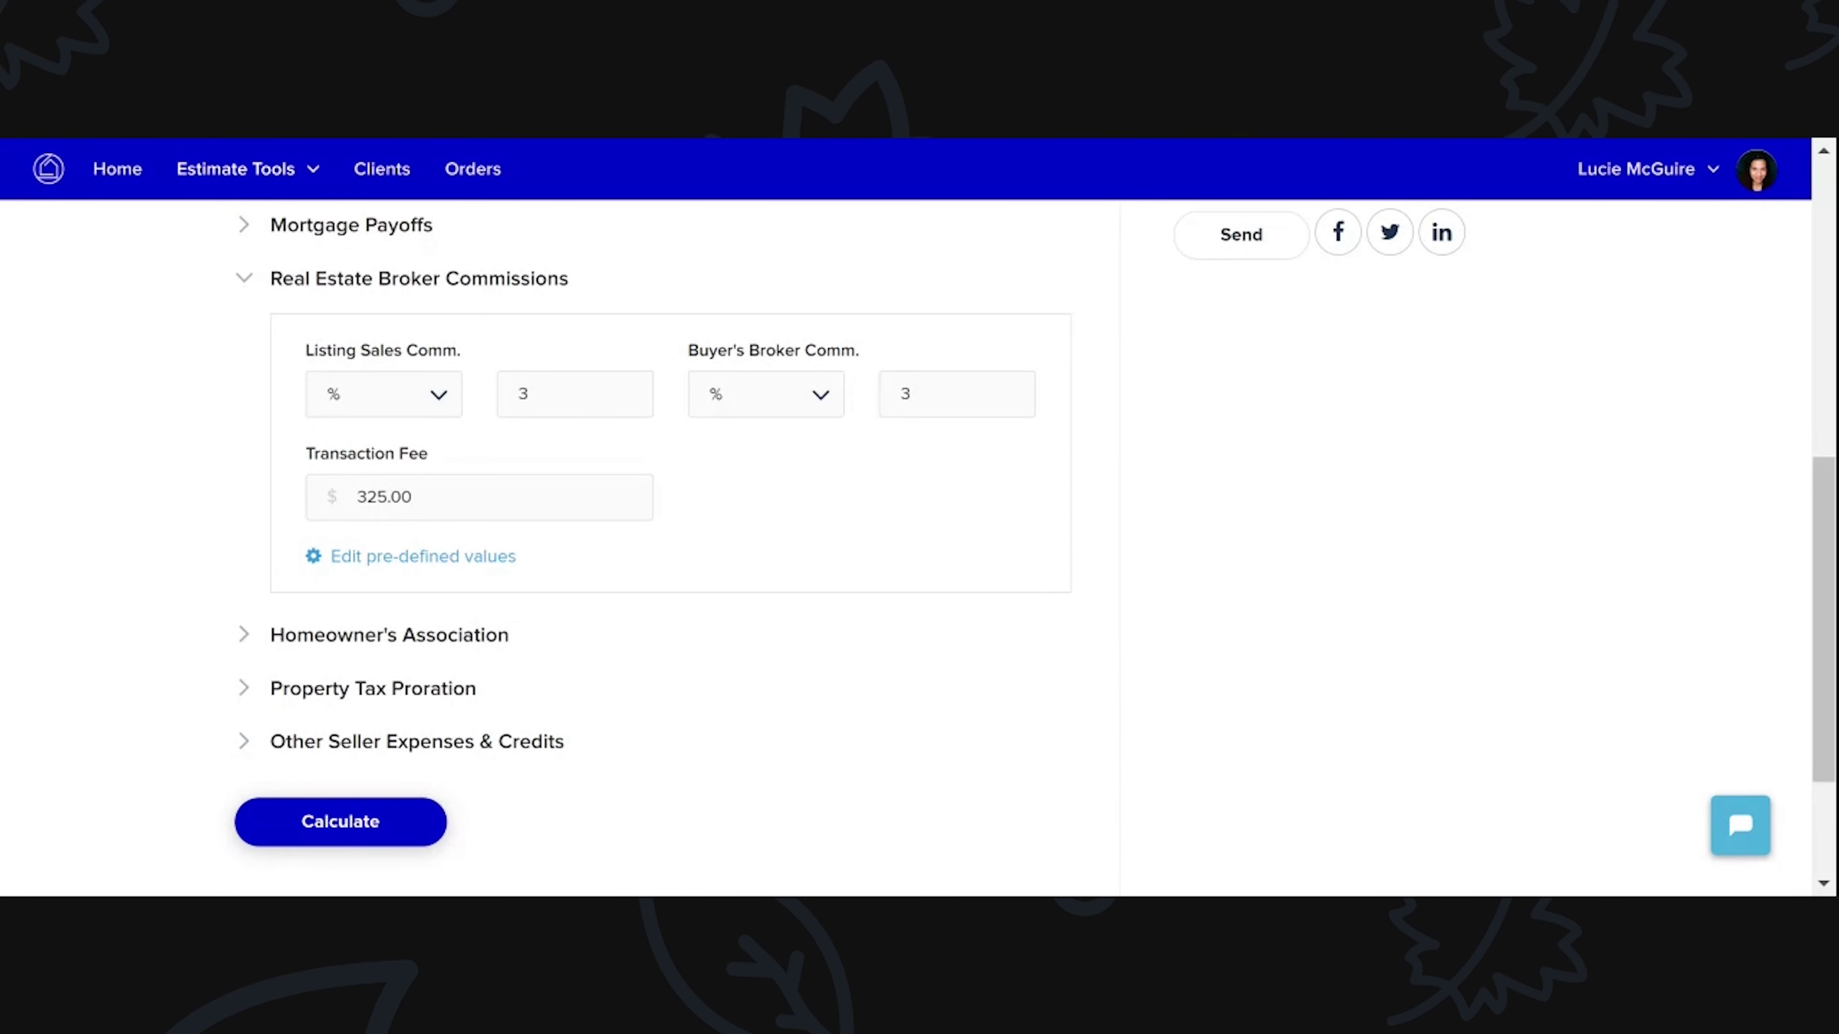
# Step: Review Homeowner's Association dues at 0.00, then enter 1,200.00 annual property taxes for proration
pyautogui.scroll(-2, 405, 478)
pyautogui.click(390, 468)
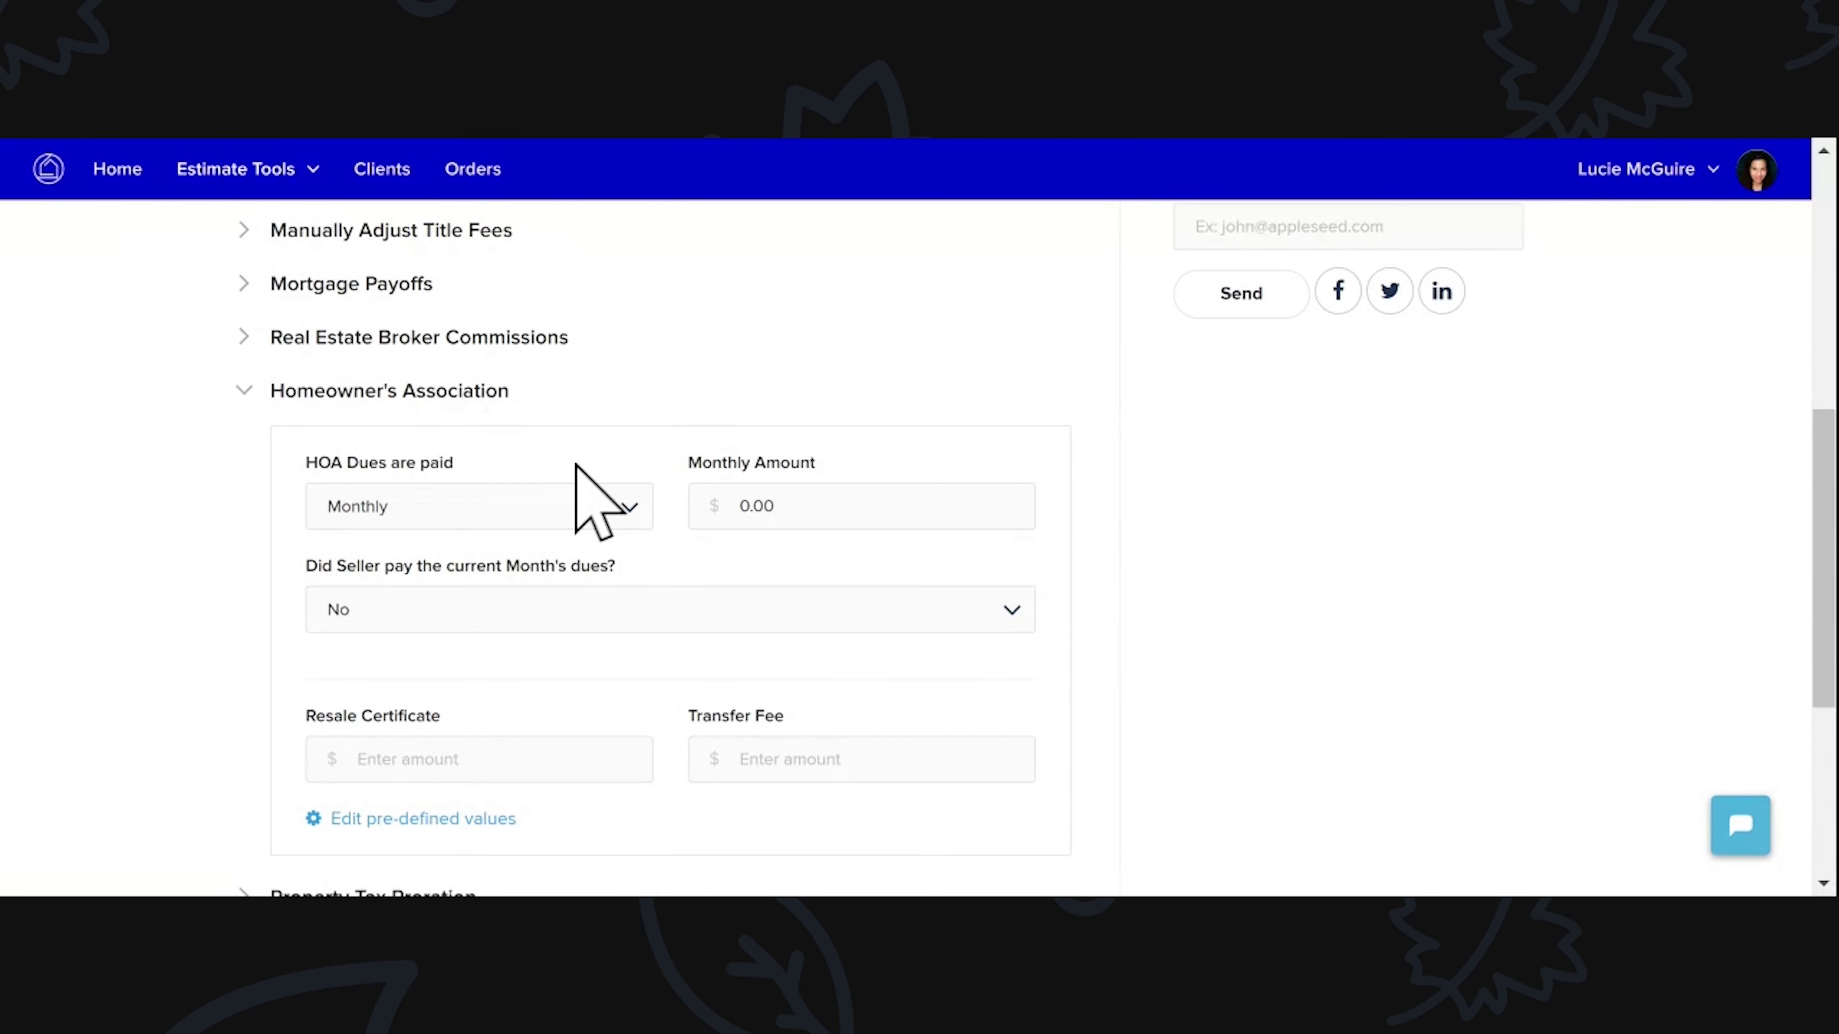
pyautogui.scroll(-1, 581, 468)
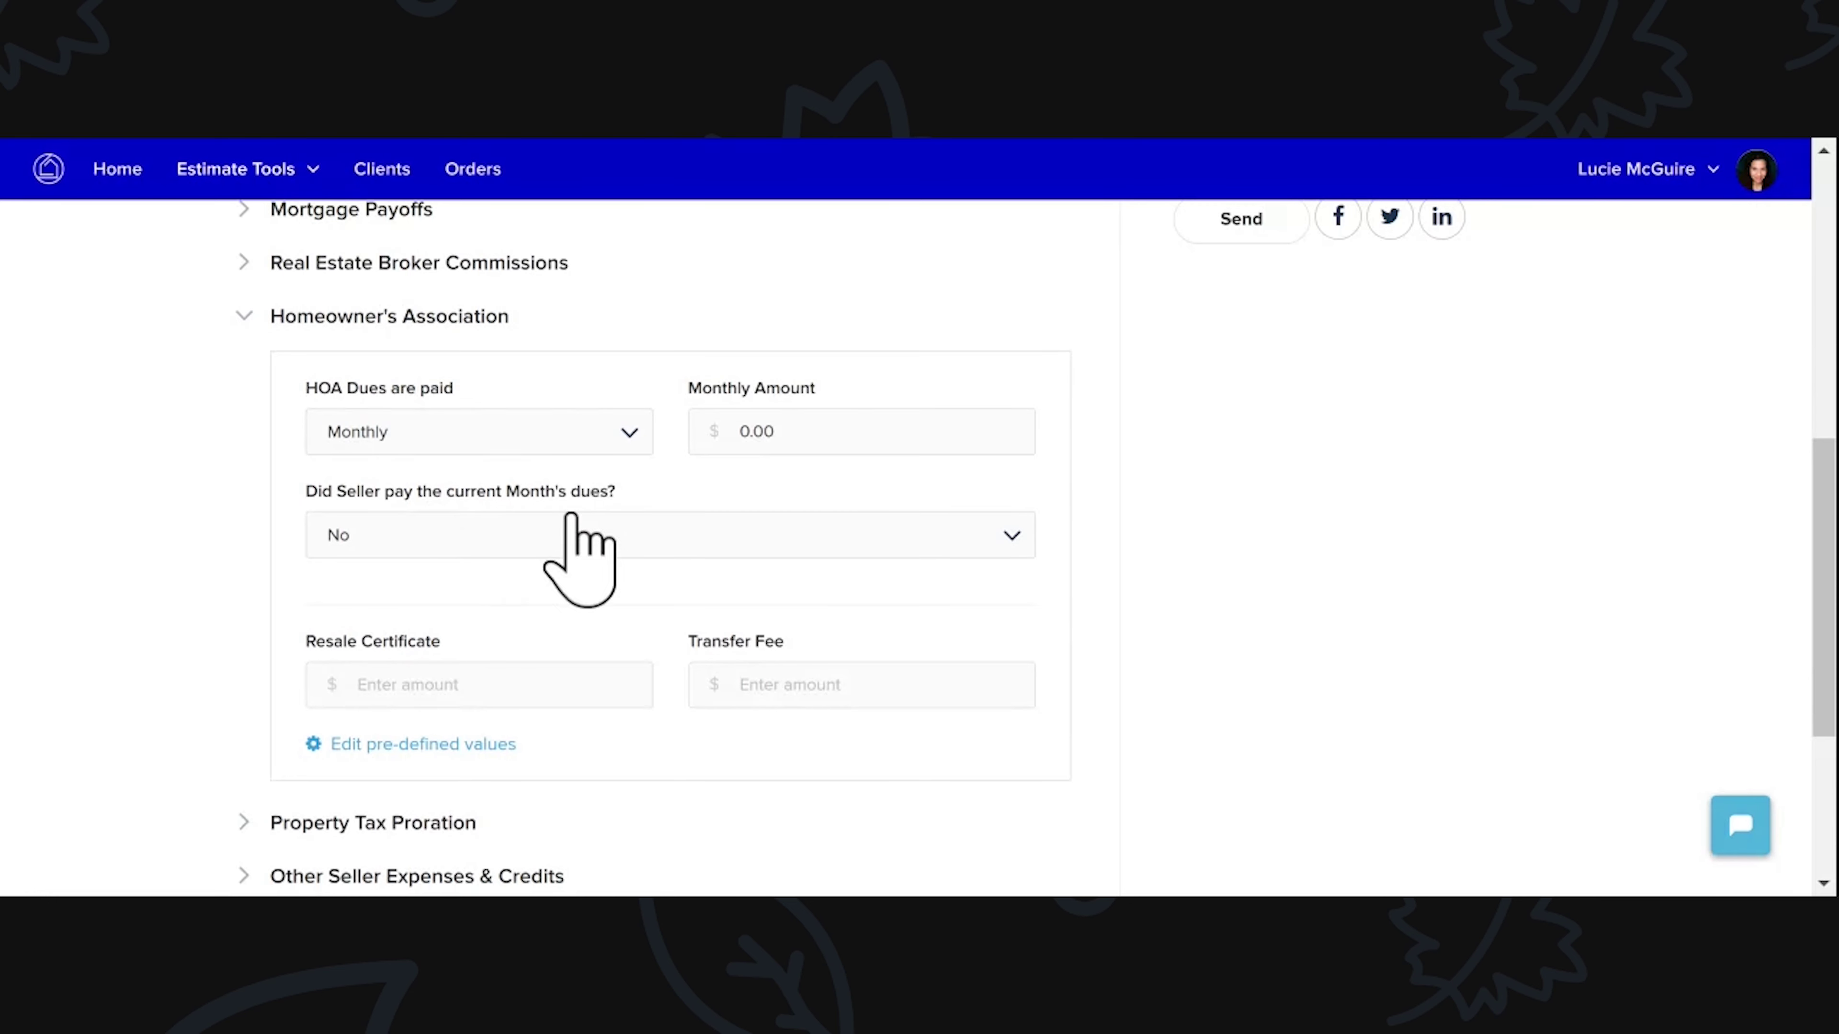
pyautogui.scroll(-1, 552, 641)
pyautogui.scroll(-2, 553, 641)
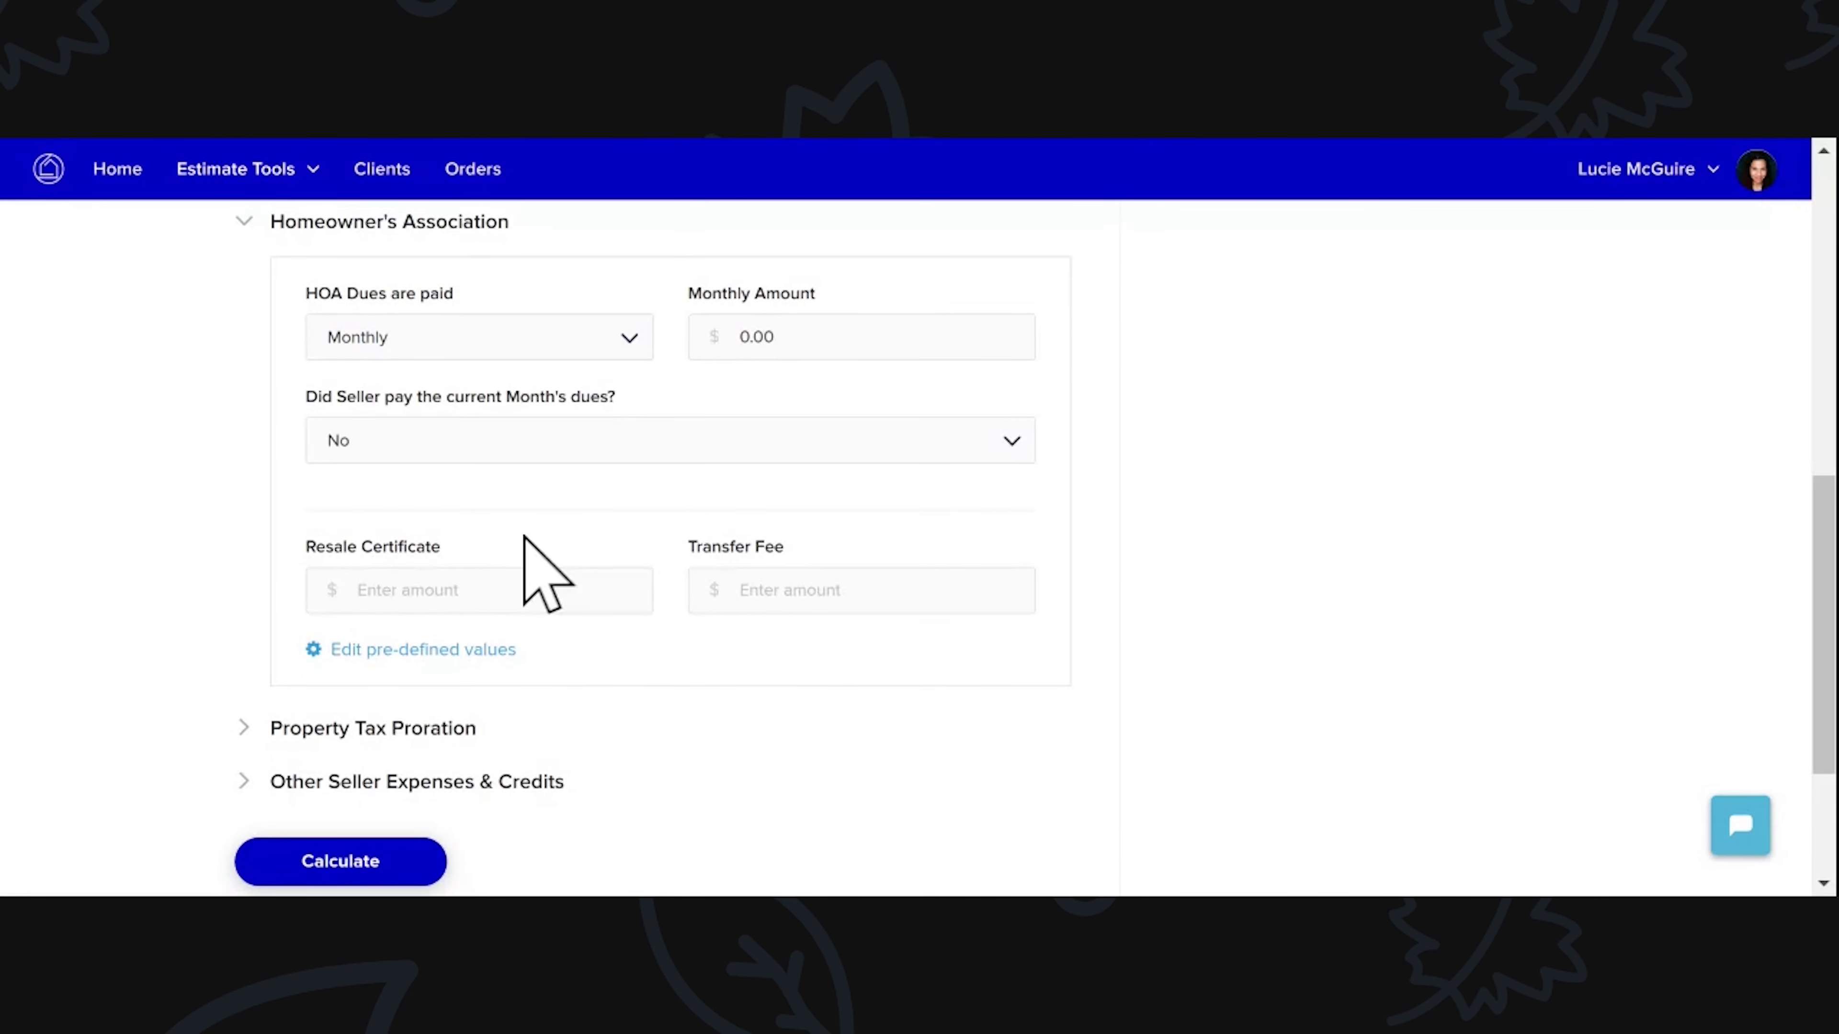
pyautogui.scroll(1, 524, 550)
pyautogui.scroll(1, 525, 557)
pyautogui.click(383, 485)
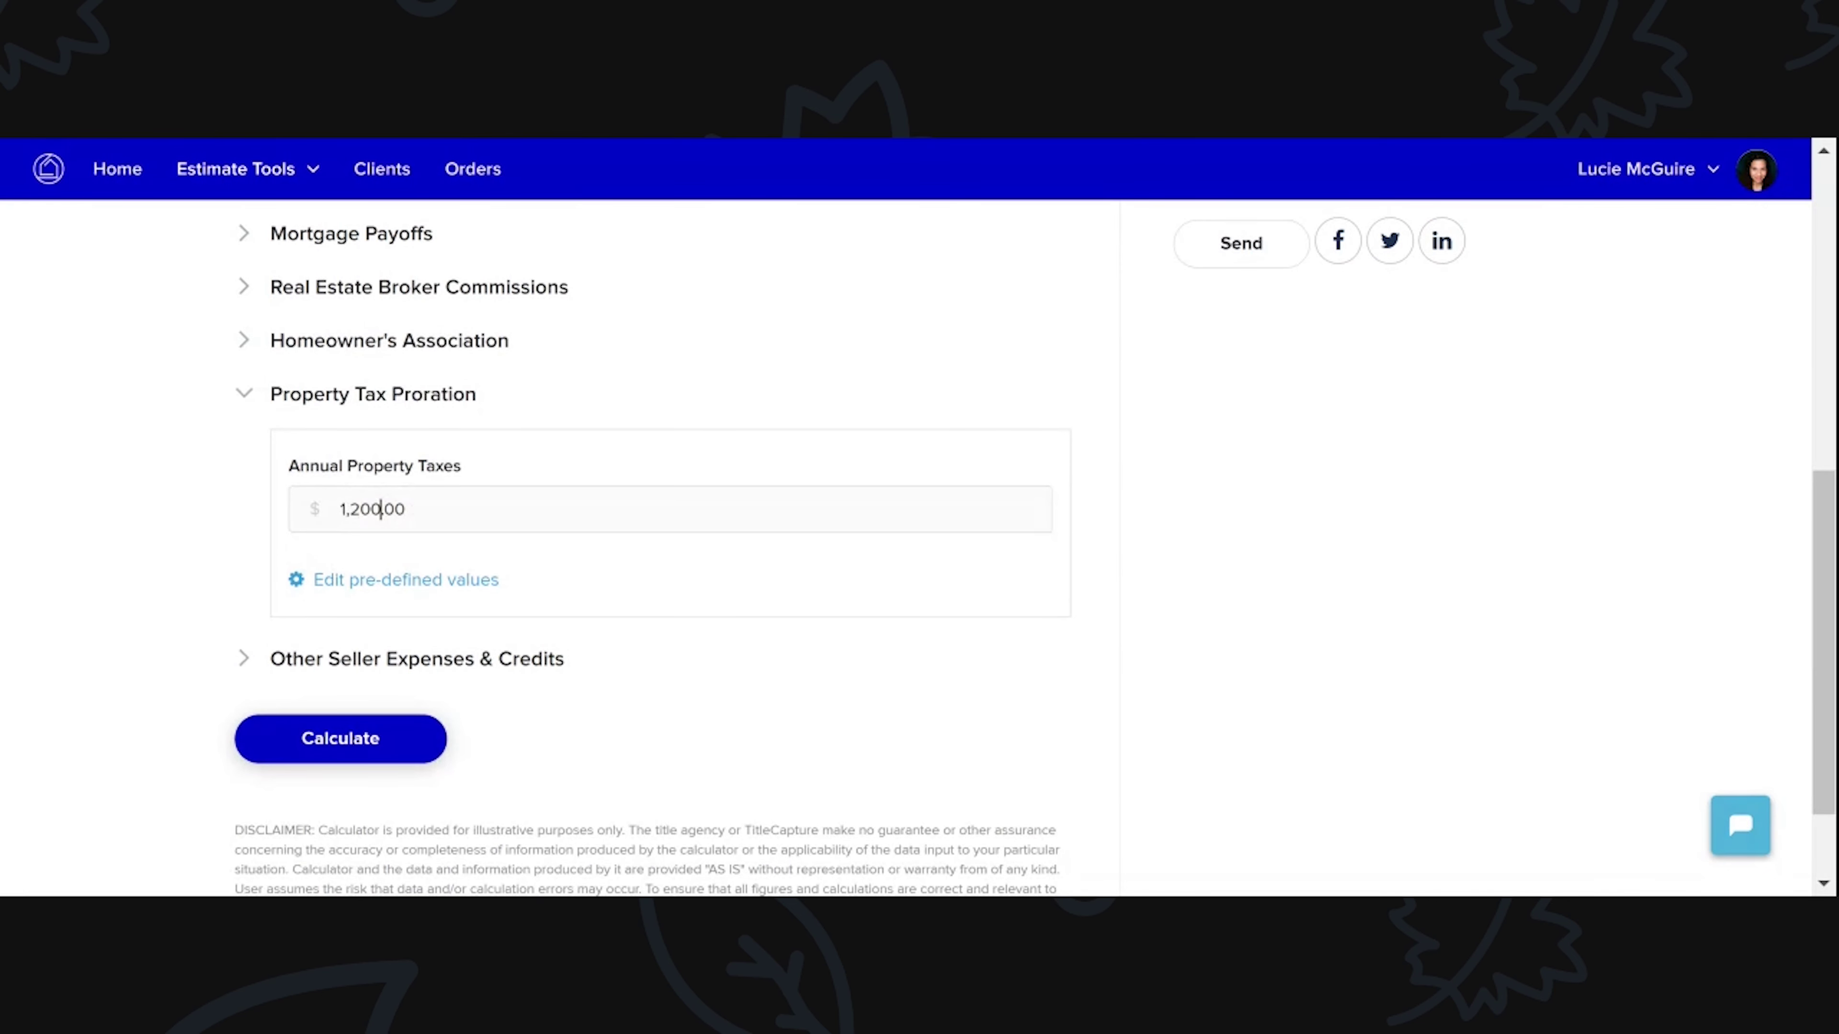
pyautogui.scroll(-1, 380, 441)
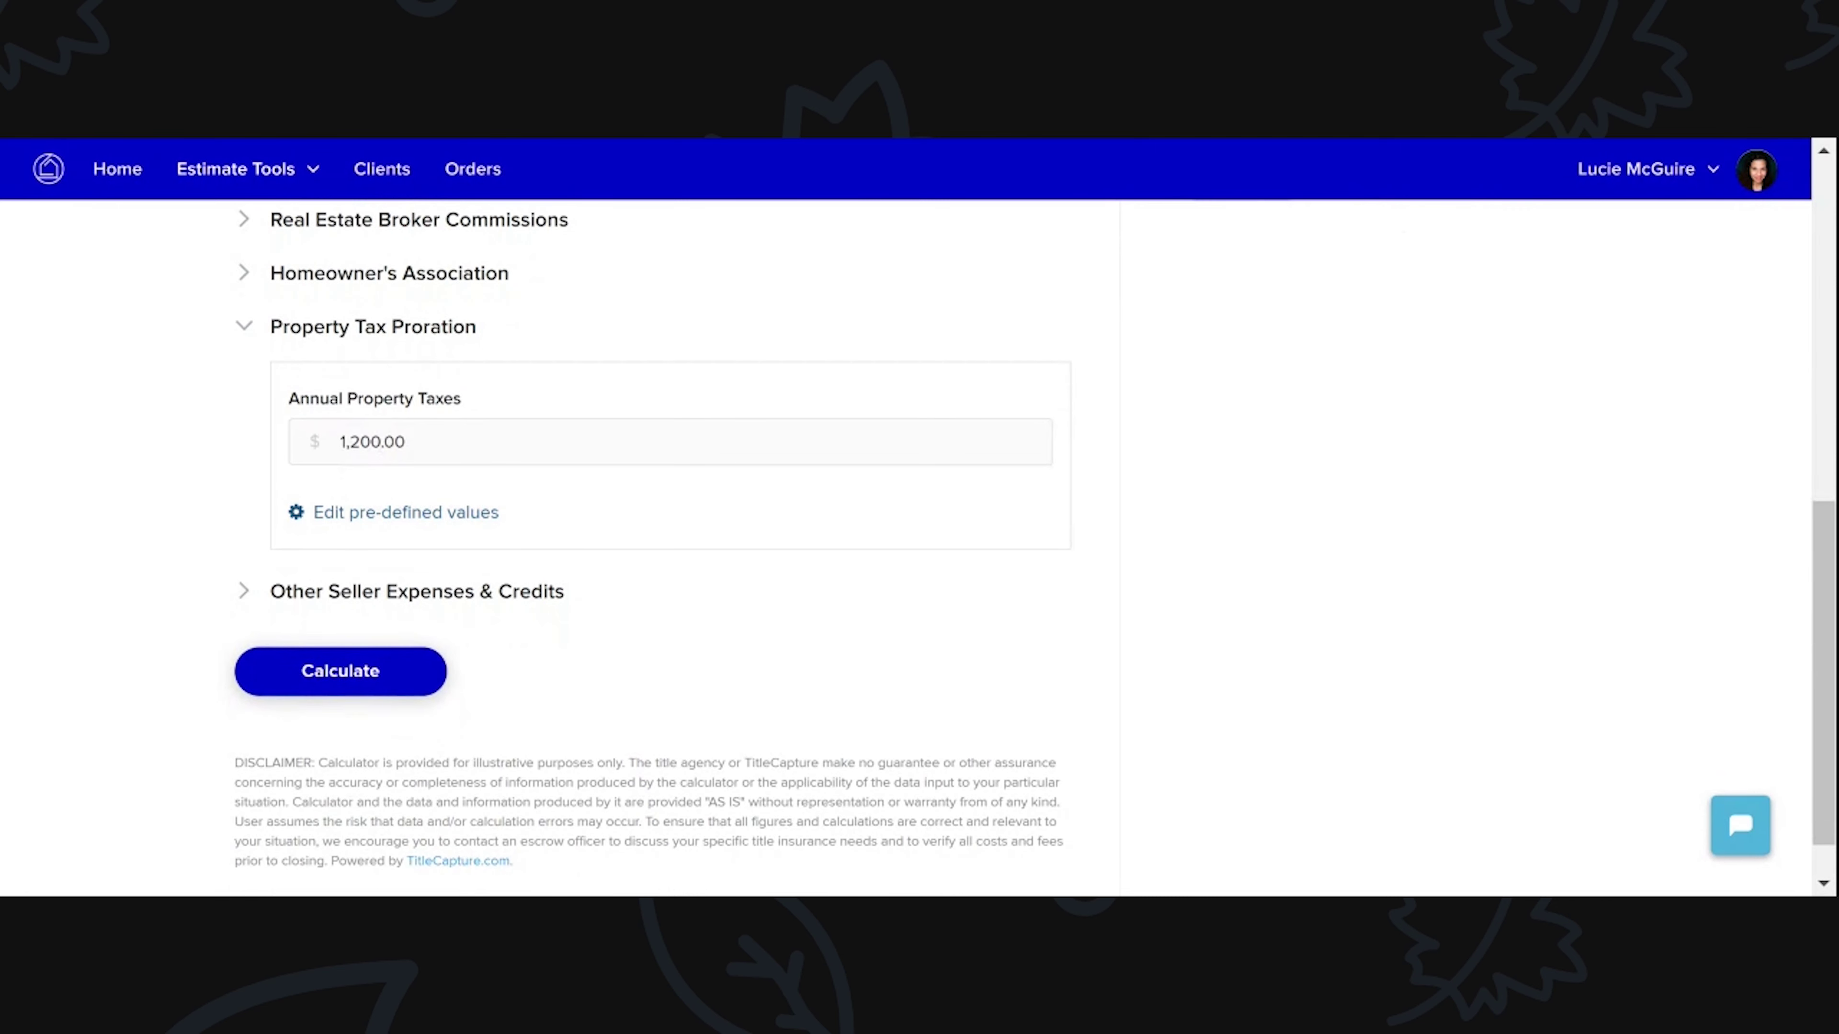
pyautogui.scroll(1, 381, 441)
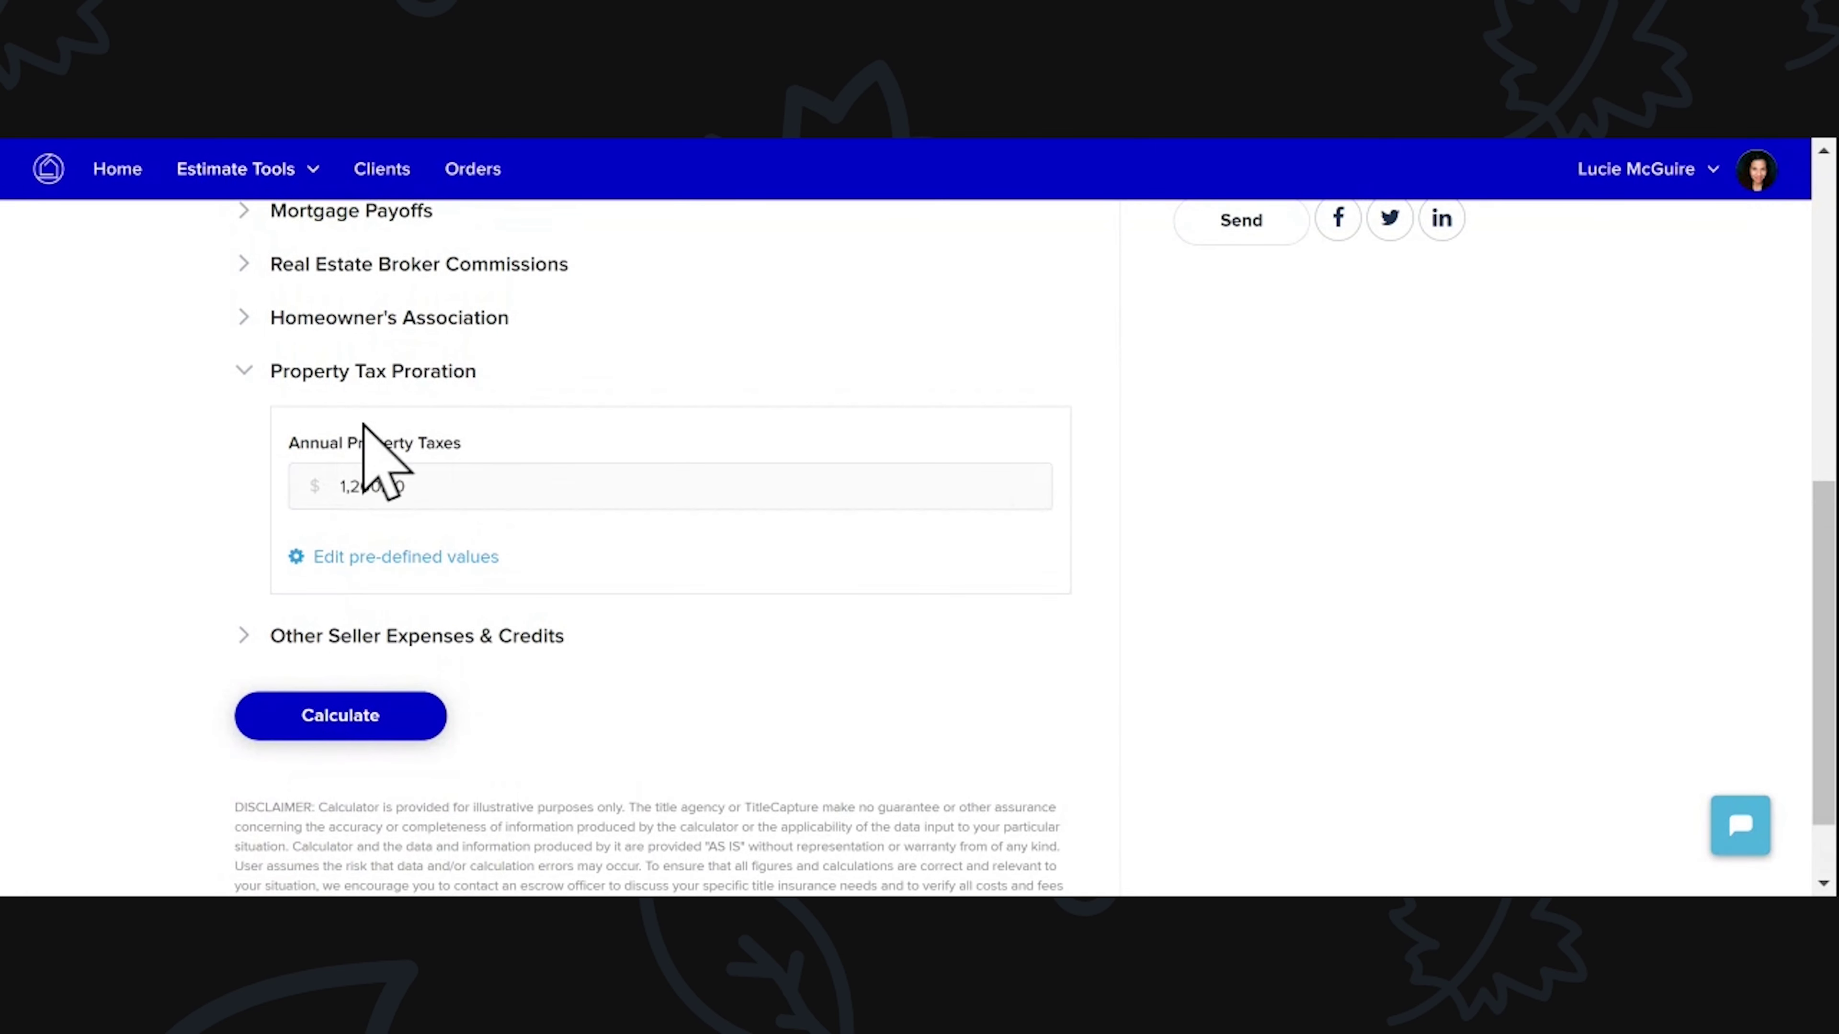
pyautogui.click(477, 639)
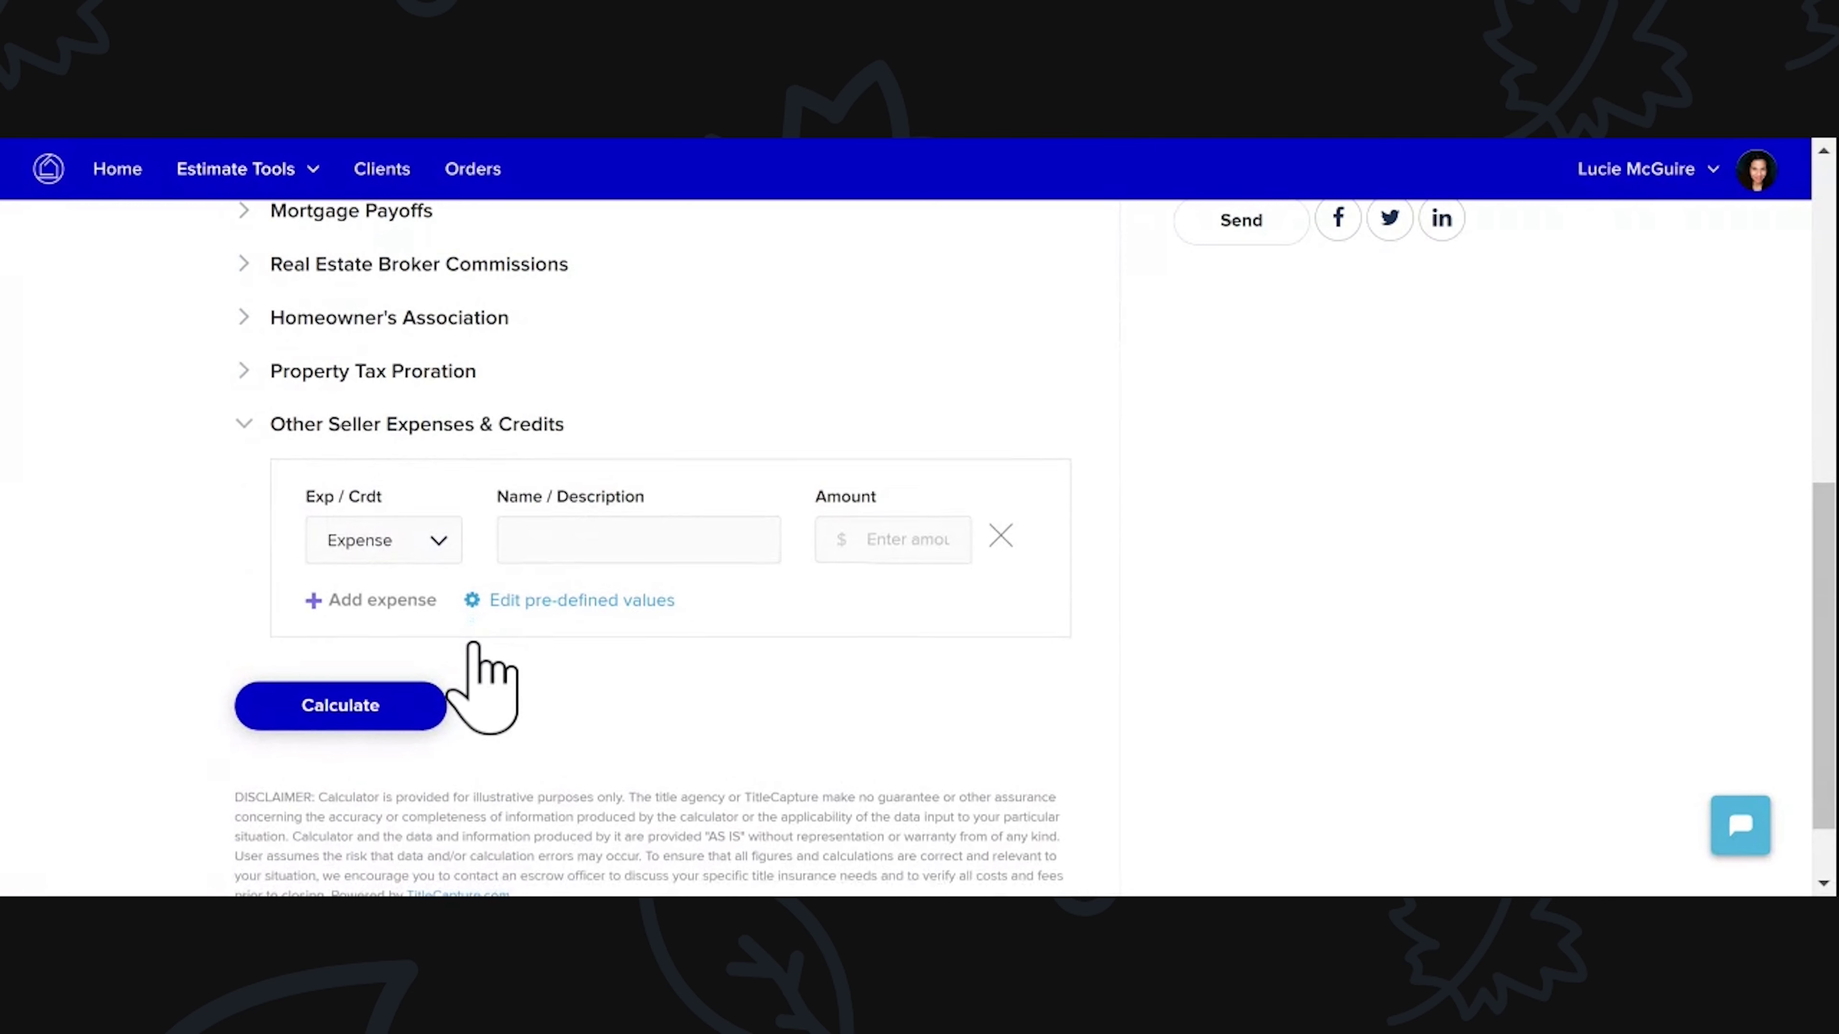
pyautogui.click(456, 546)
pyautogui.click(457, 546)
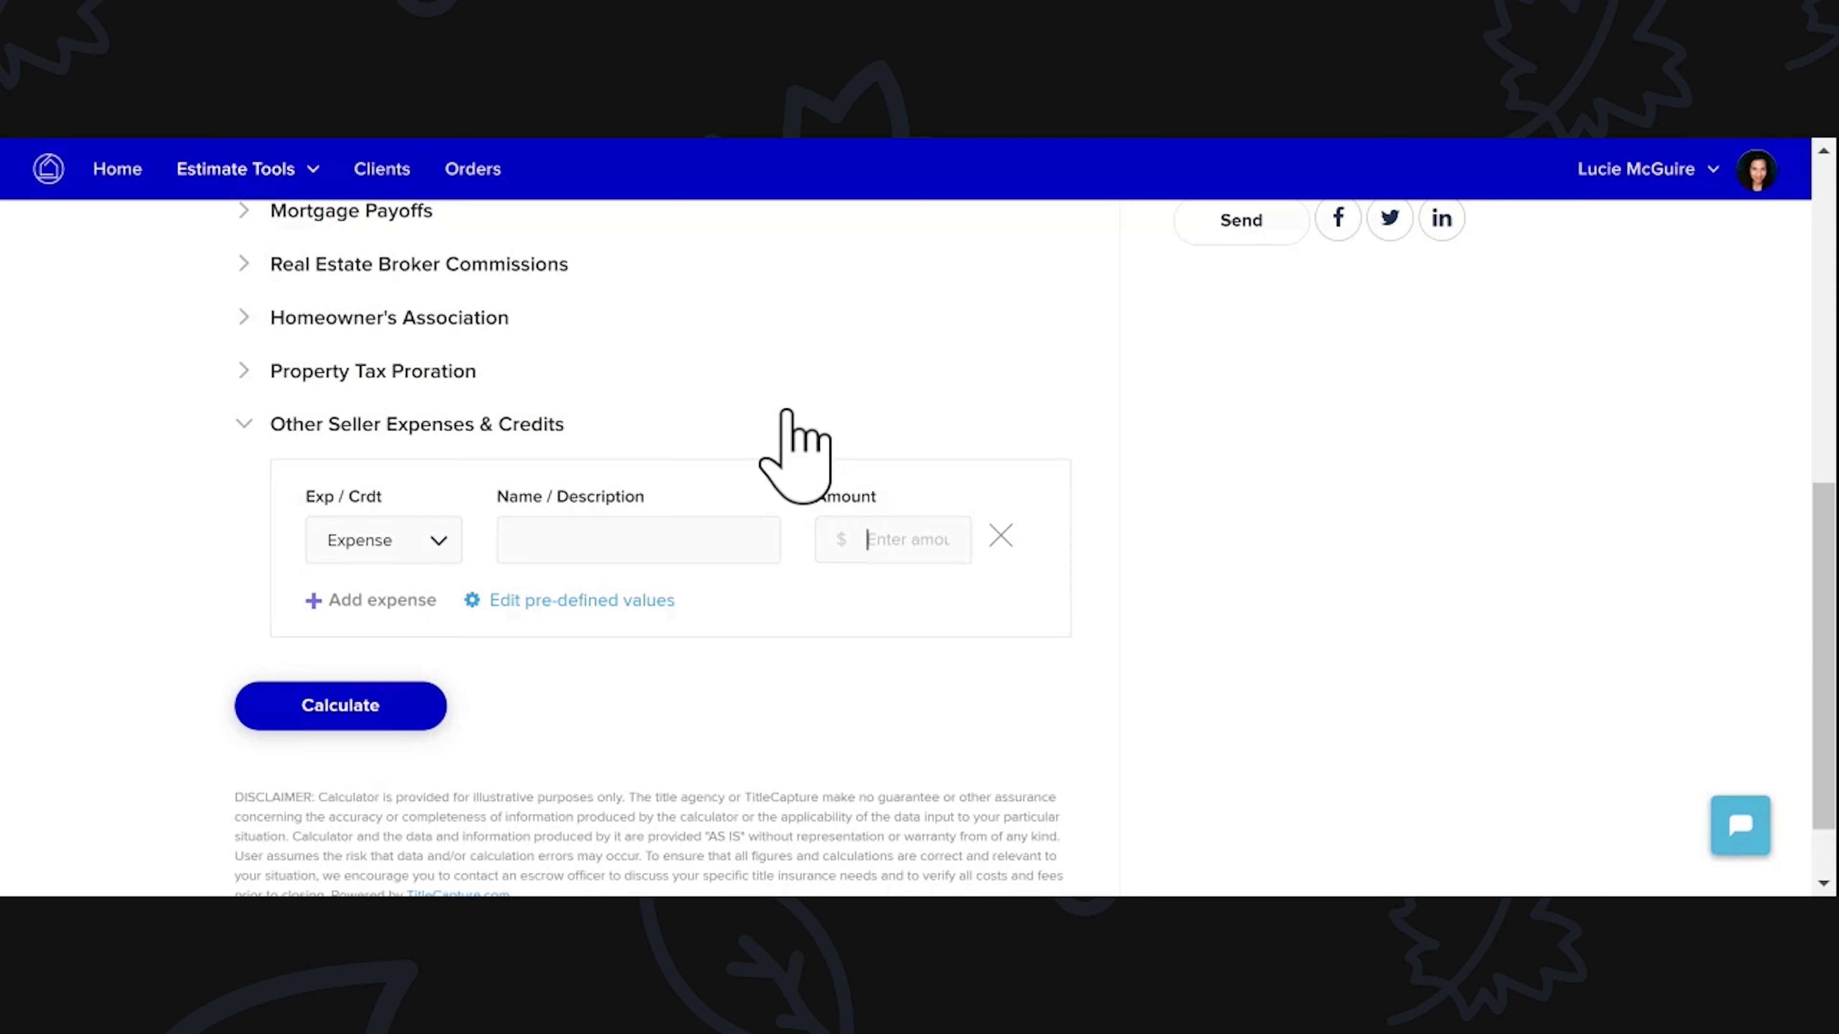
pyautogui.scroll(5, 784, 407)
pyautogui.scroll(4, 791, 451)
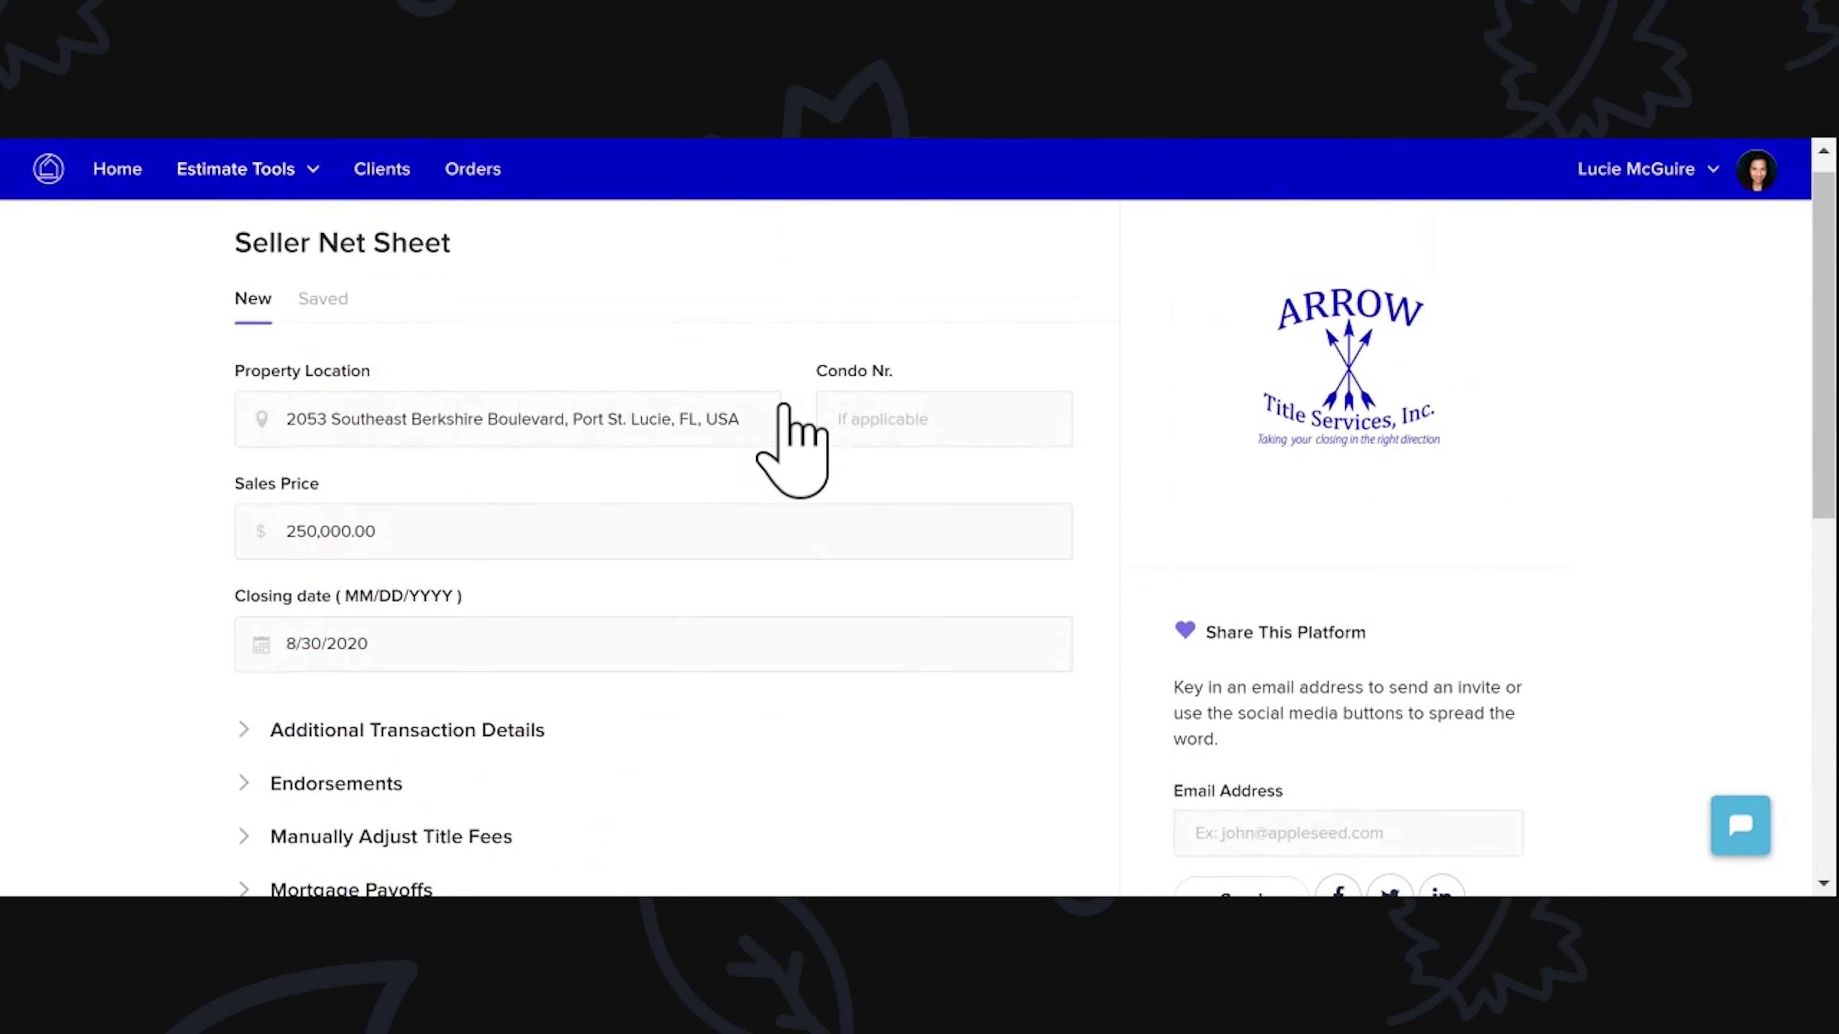
pyautogui.scroll(-5, 791, 451)
pyautogui.scroll(-5, 362, 724)
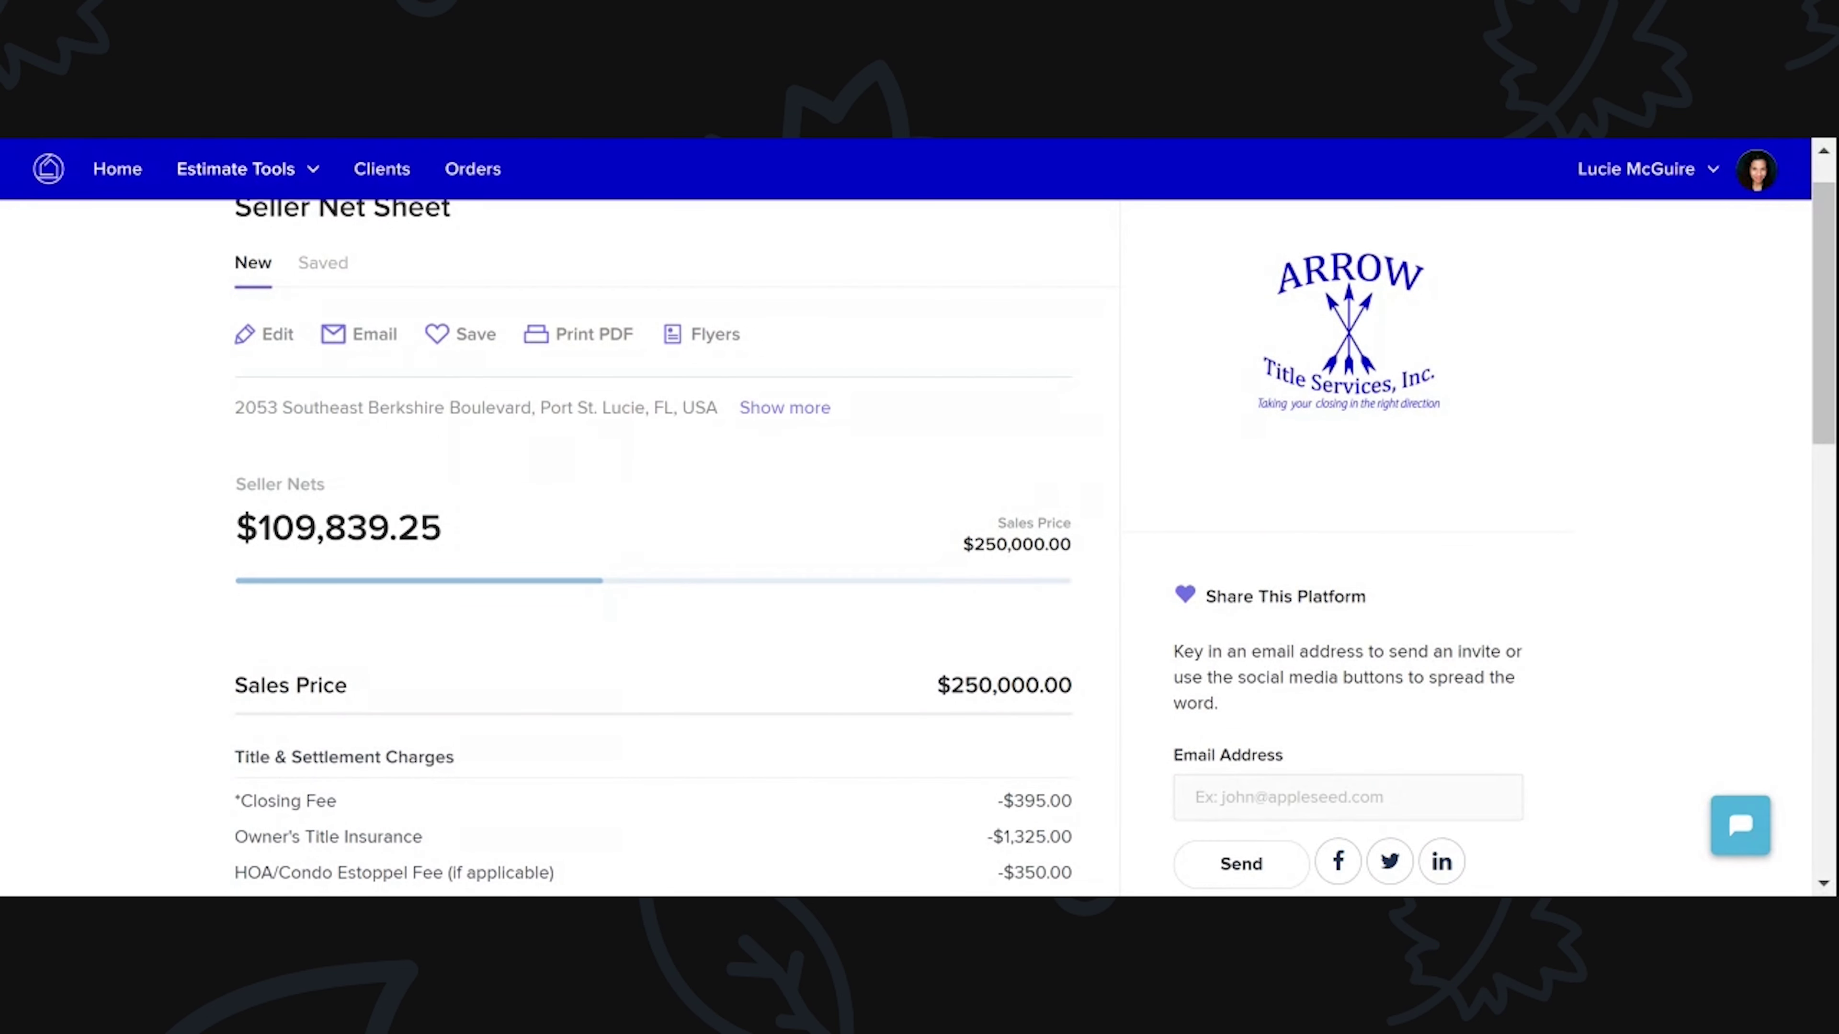
# Step: Review the calculated seller net sheet itemization down to the estimated net proceeds
pyautogui.scroll(-2, 622, 395)
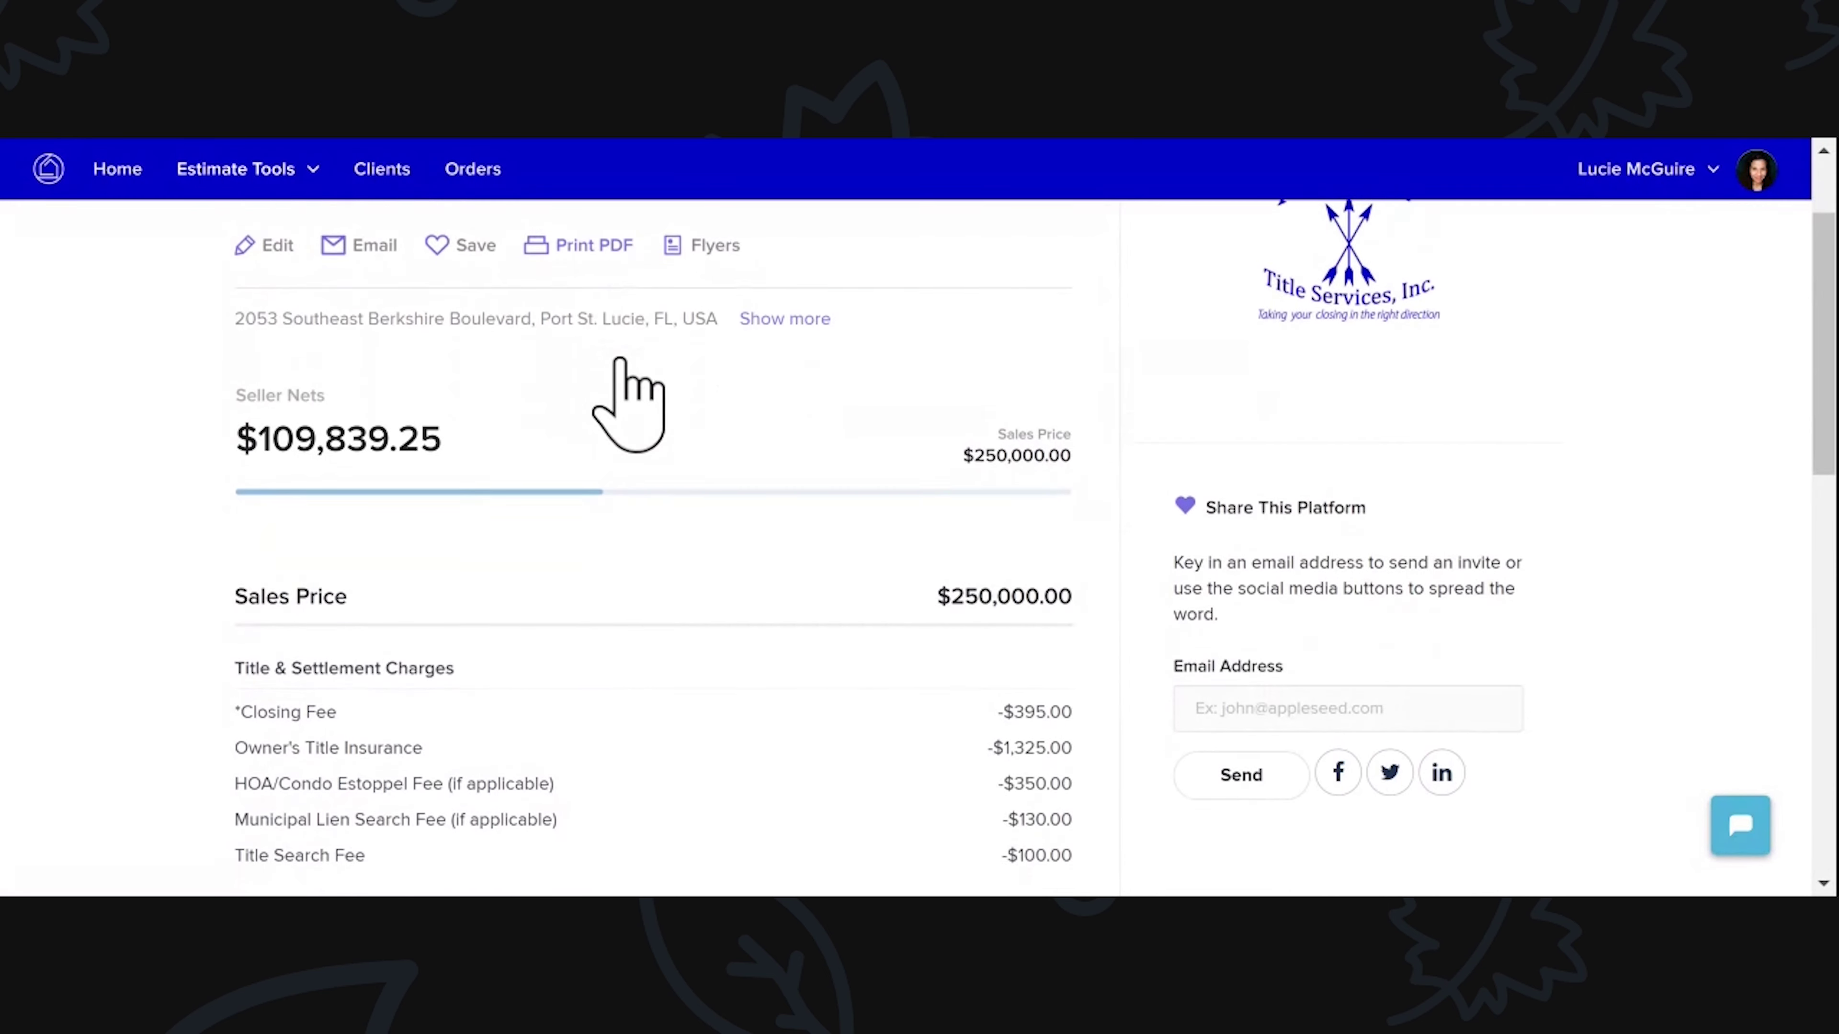
pyautogui.scroll(-3, 576, 519)
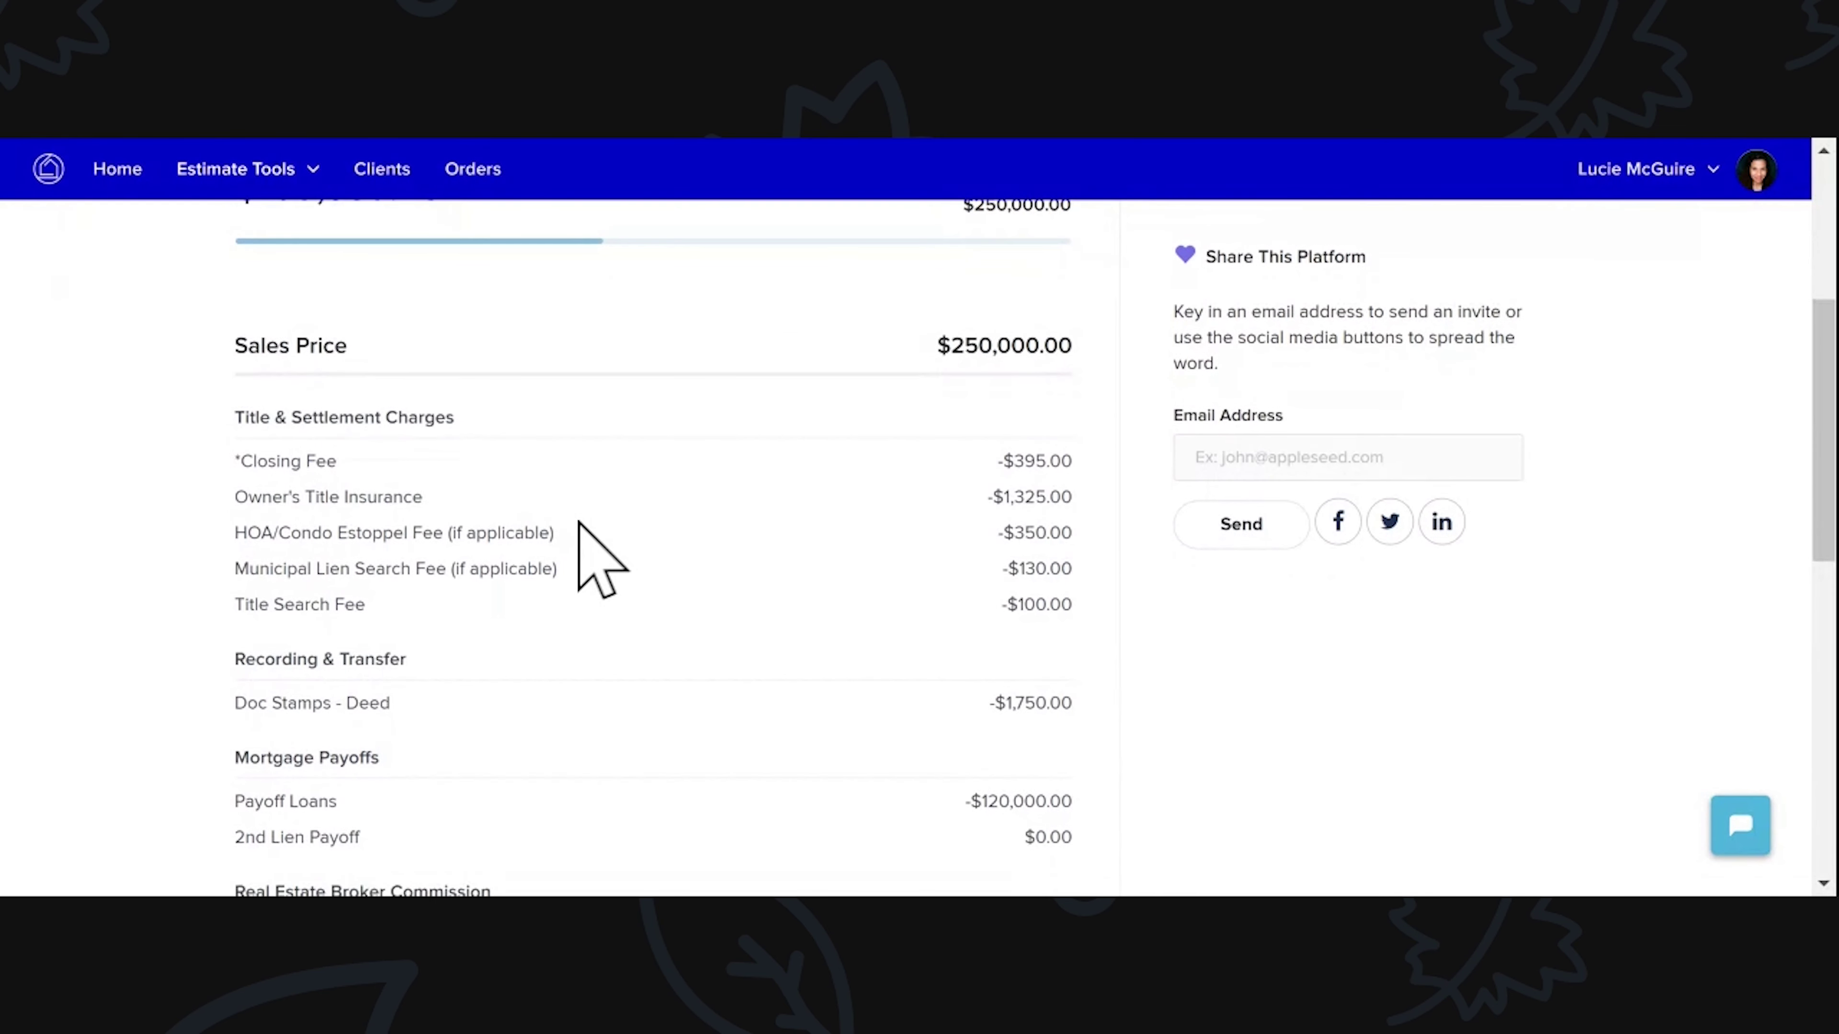
pyautogui.scroll(-2, 570, 507)
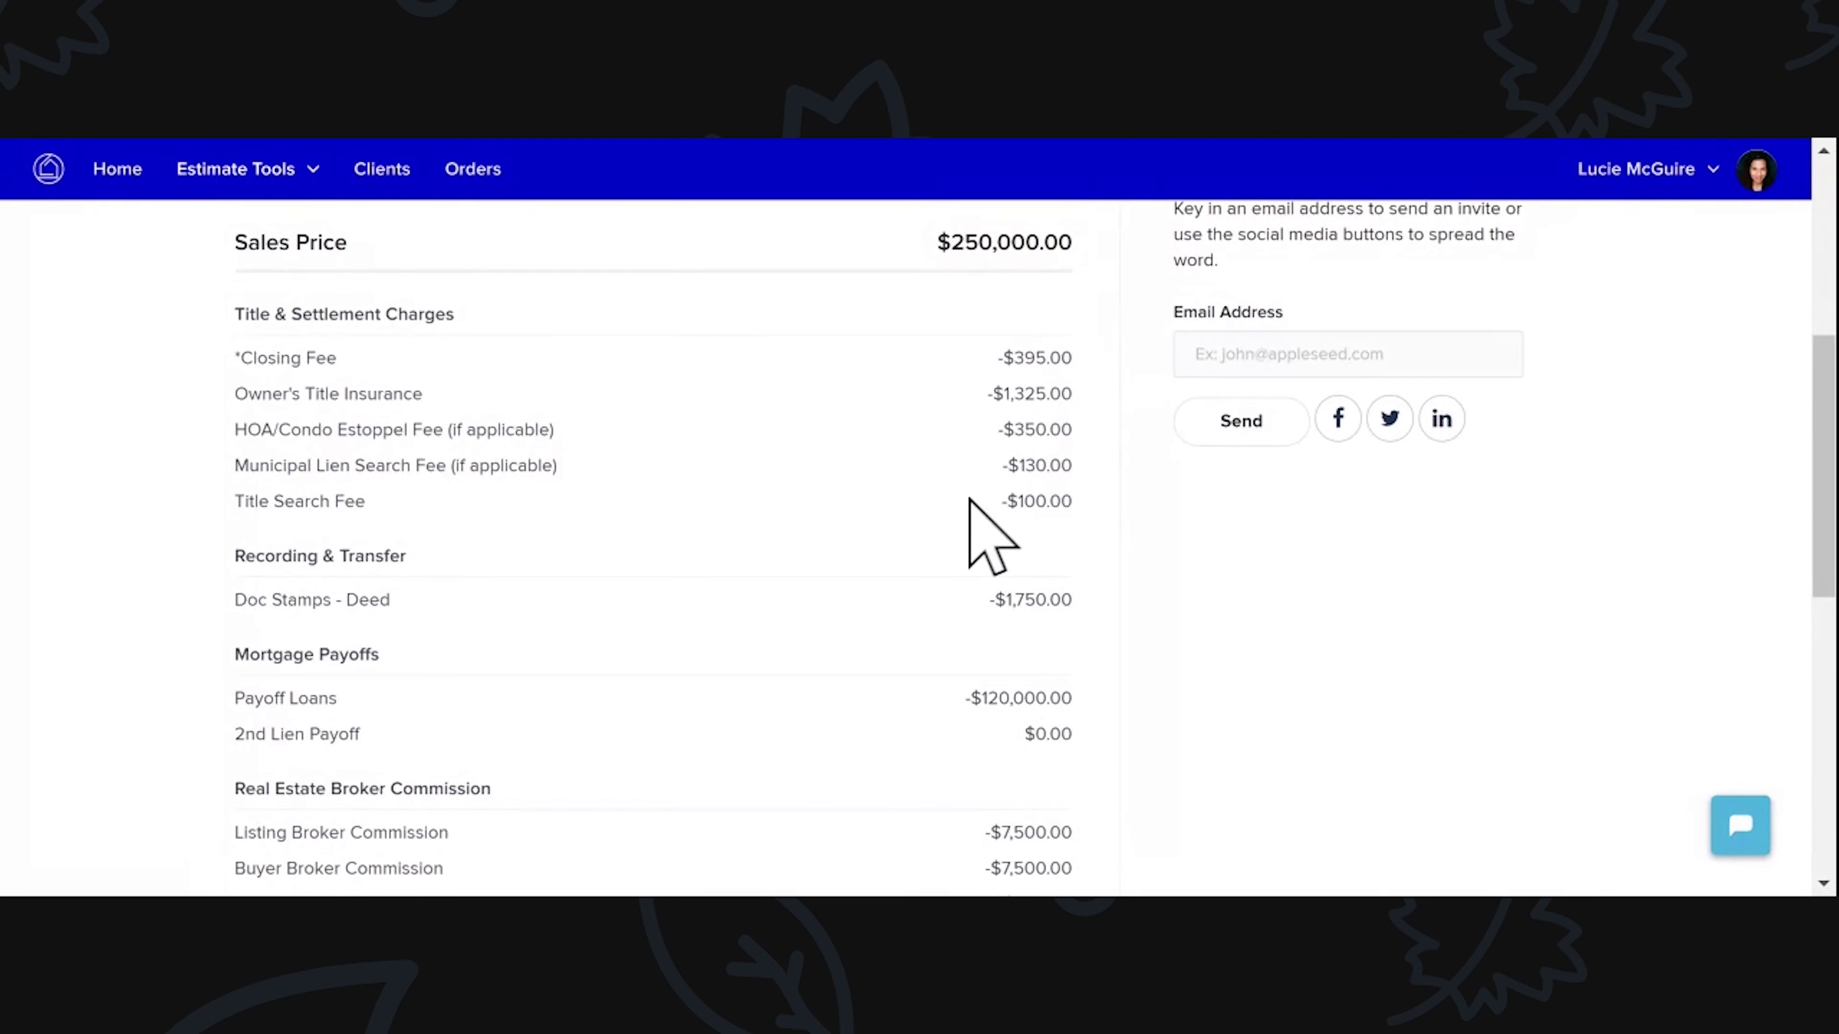
pyautogui.scroll(-4, 972, 511)
pyautogui.scroll(8, 973, 522)
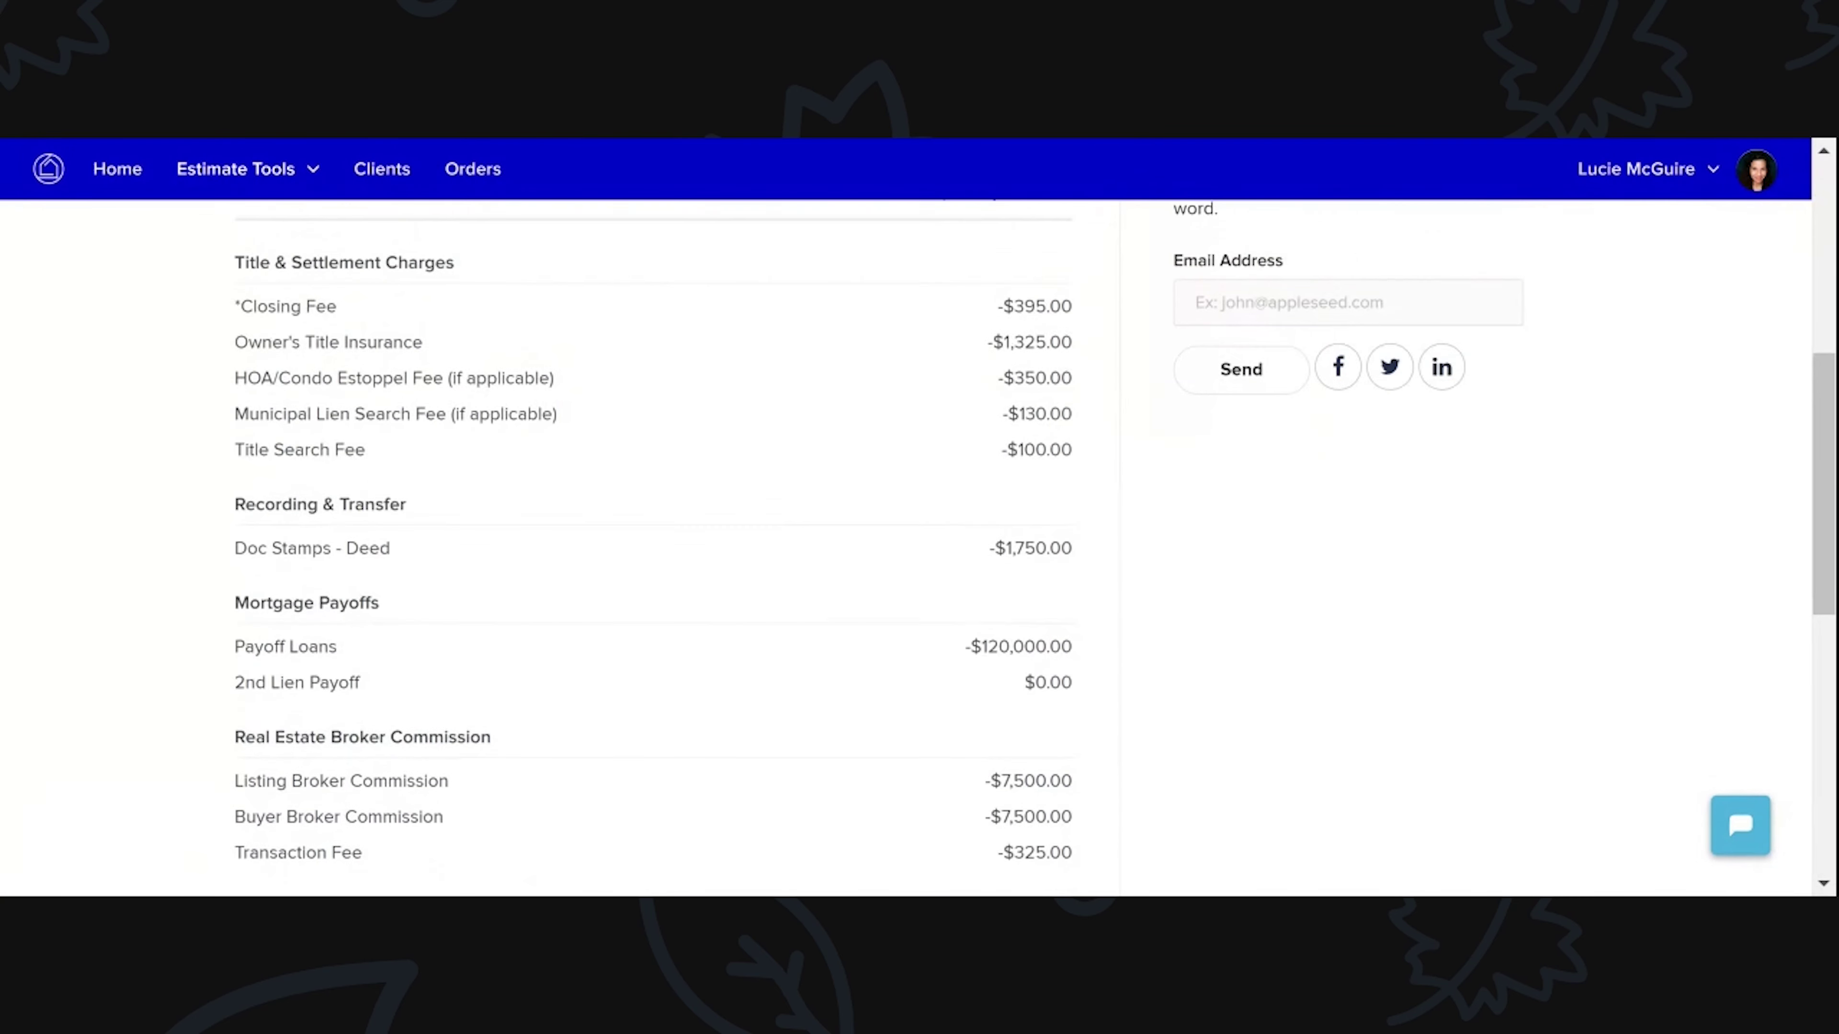
pyautogui.scroll(2, 919, 551)
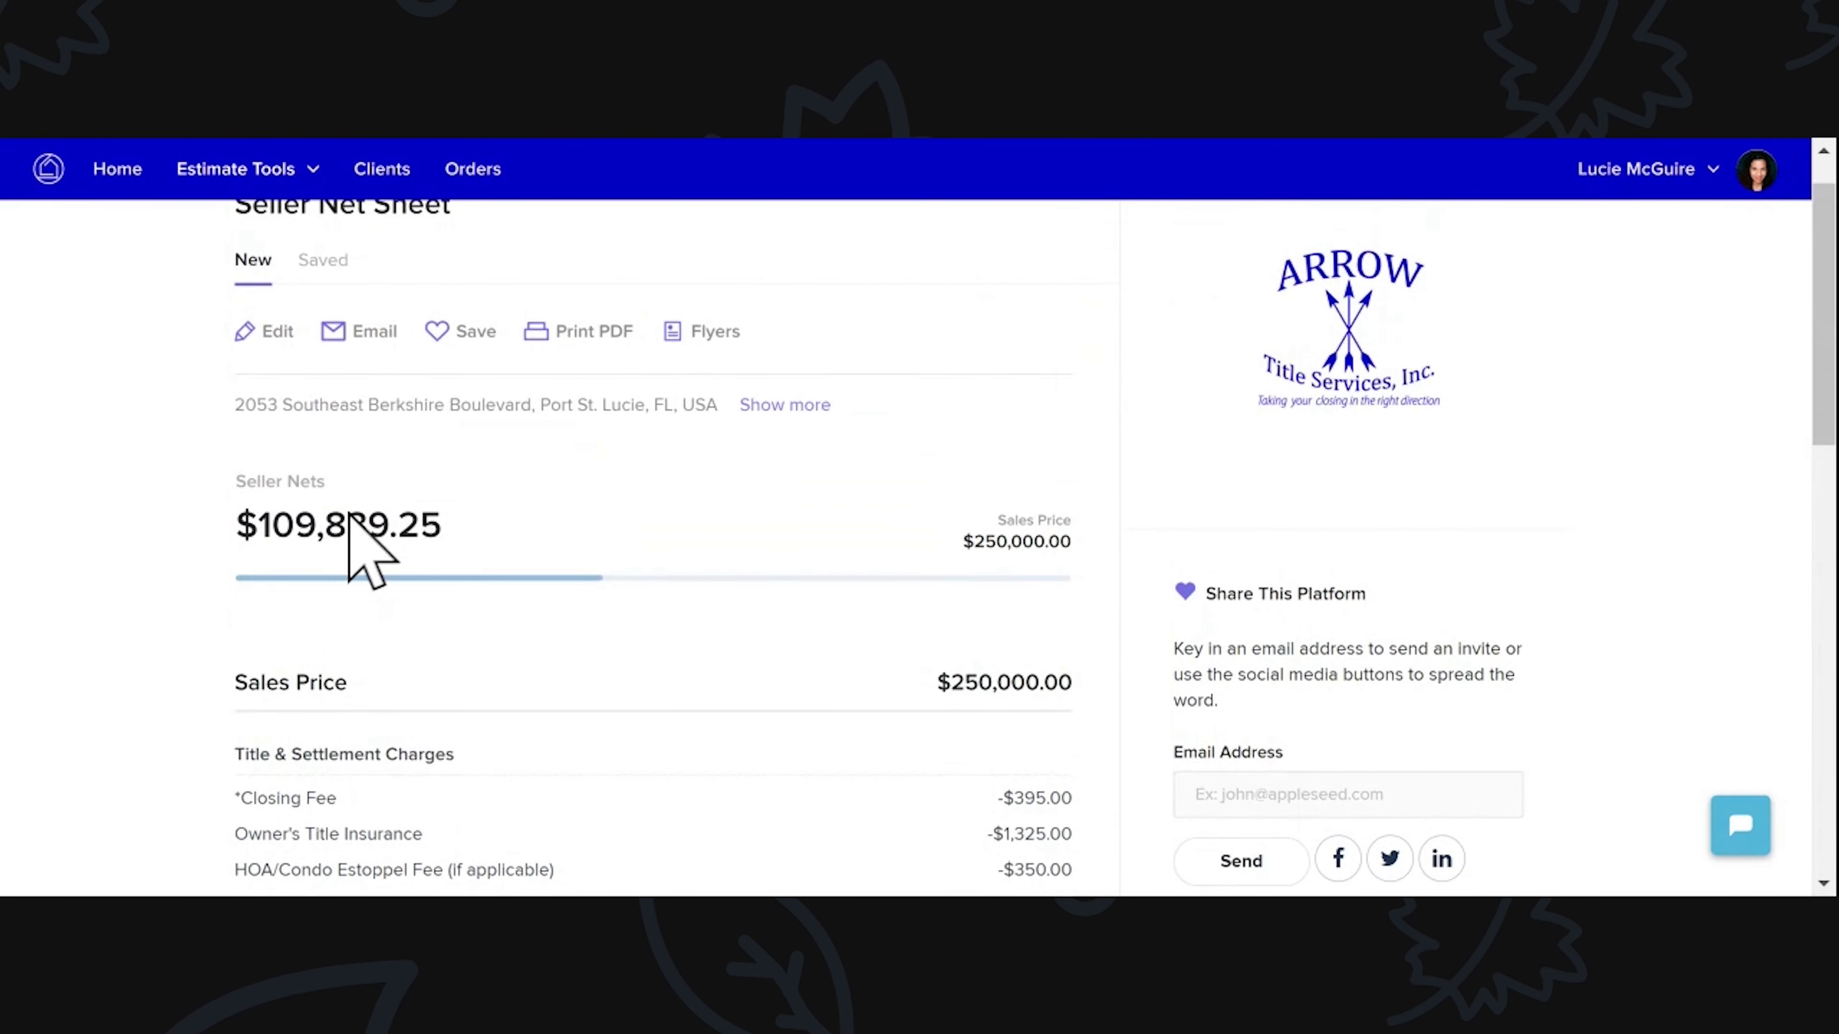
pyautogui.scroll(-10, 727, 558)
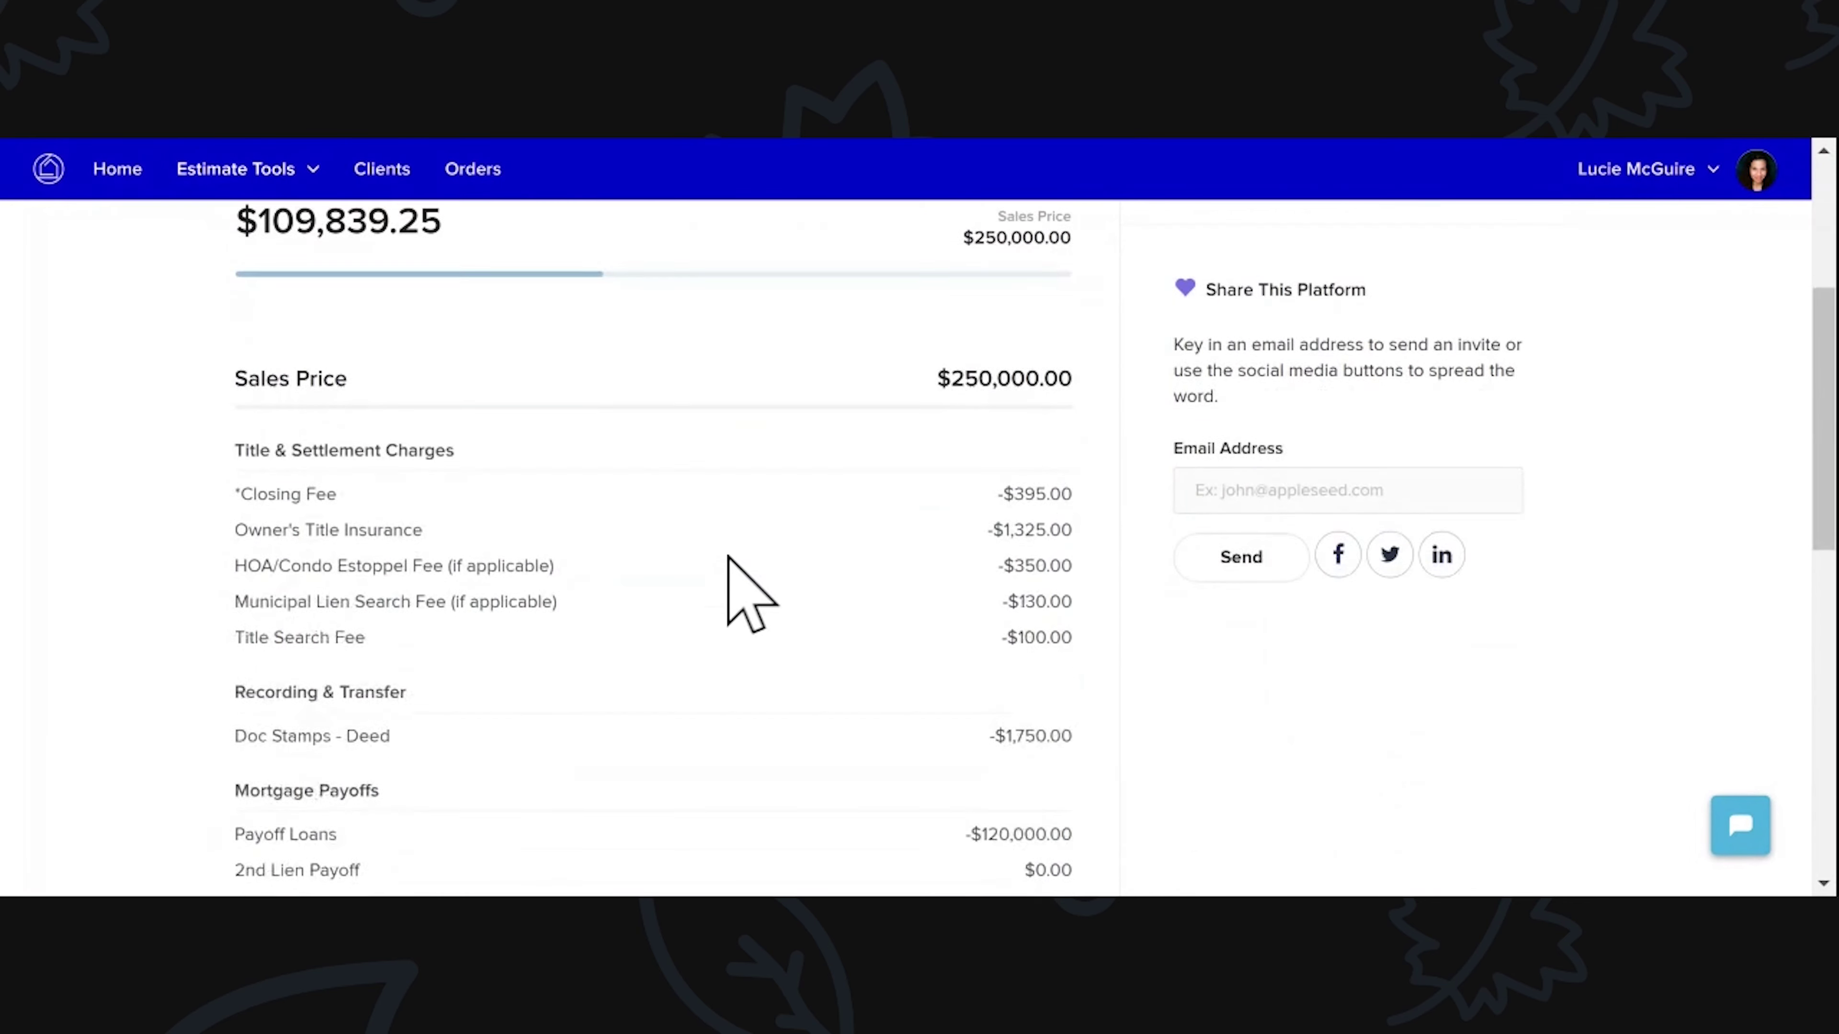
pyautogui.scroll(-7, 728, 557)
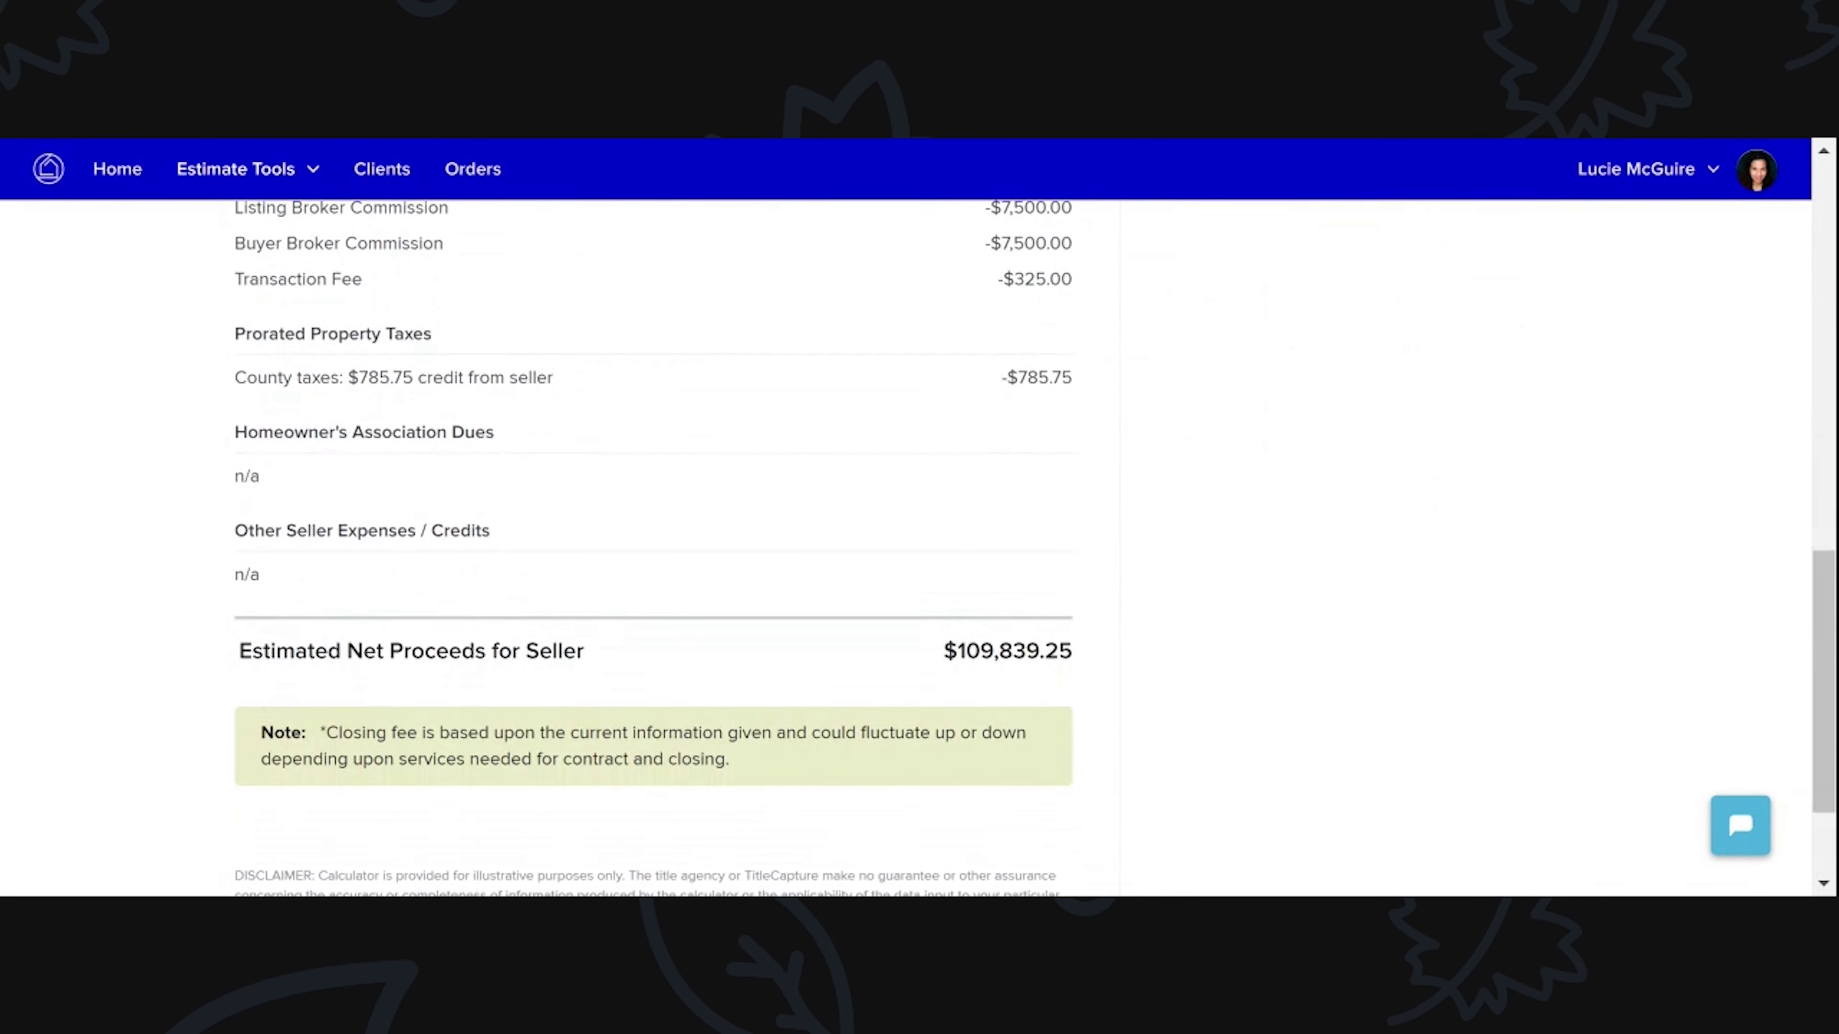
pyautogui.scroll(3, 728, 558)
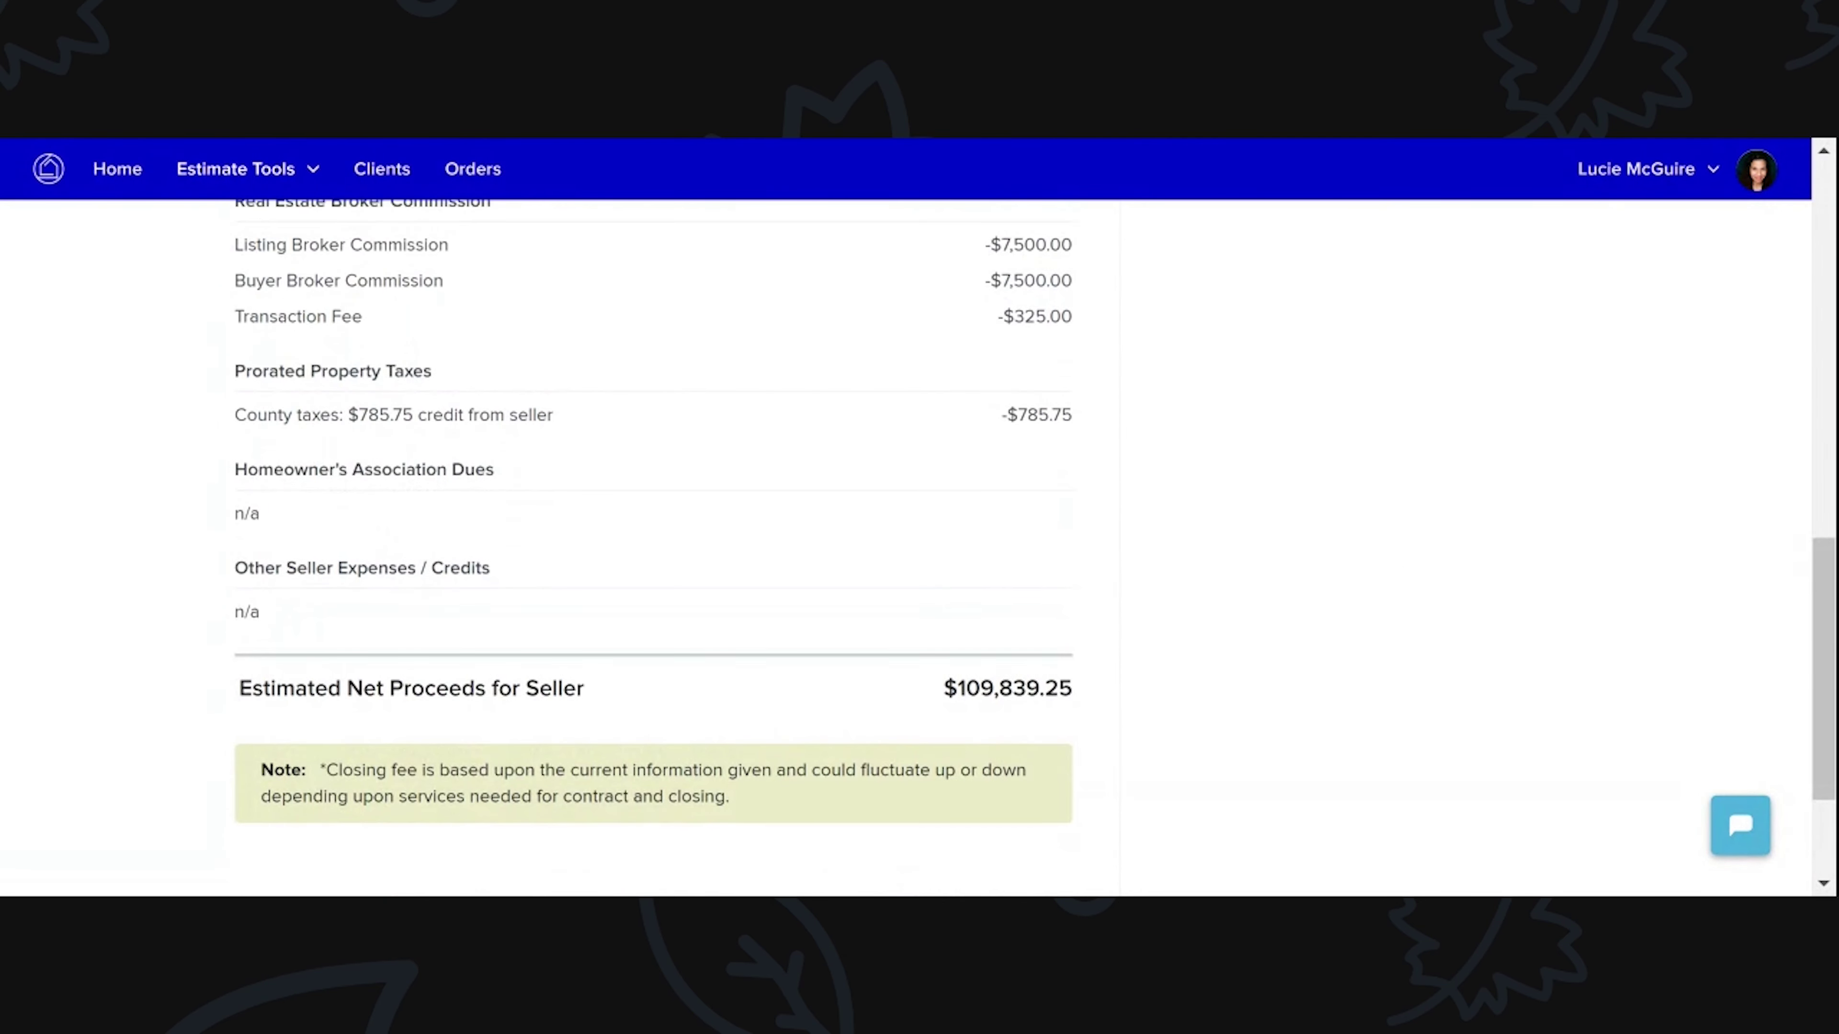
pyautogui.scroll(1, 727, 558)
pyautogui.scroll(-2, 728, 558)
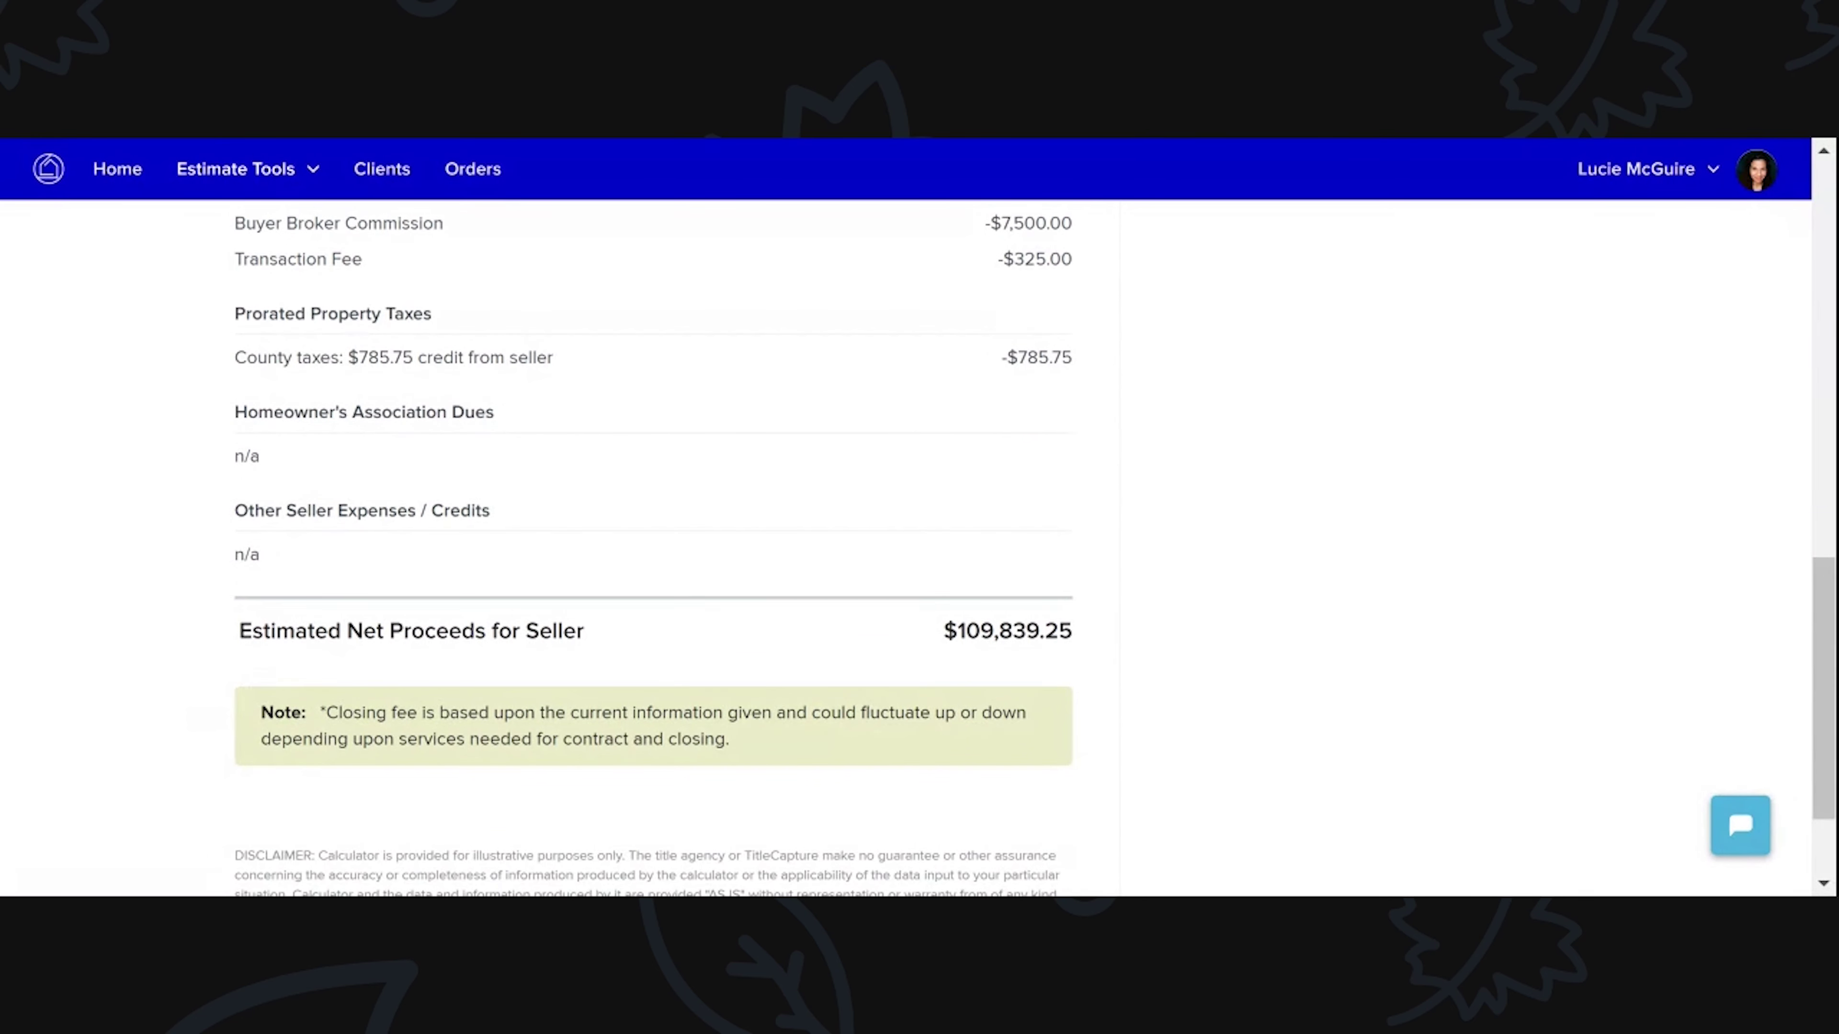
# Step: Highlight the $109,839.25 estimated net proceeds and the $785.75 county tax credit
pyautogui.moveTo(241, 636); pyautogui.dragTo(1176, 637)
pyautogui.click(1176, 637)
pyautogui.scroll(2, 1096, 627)
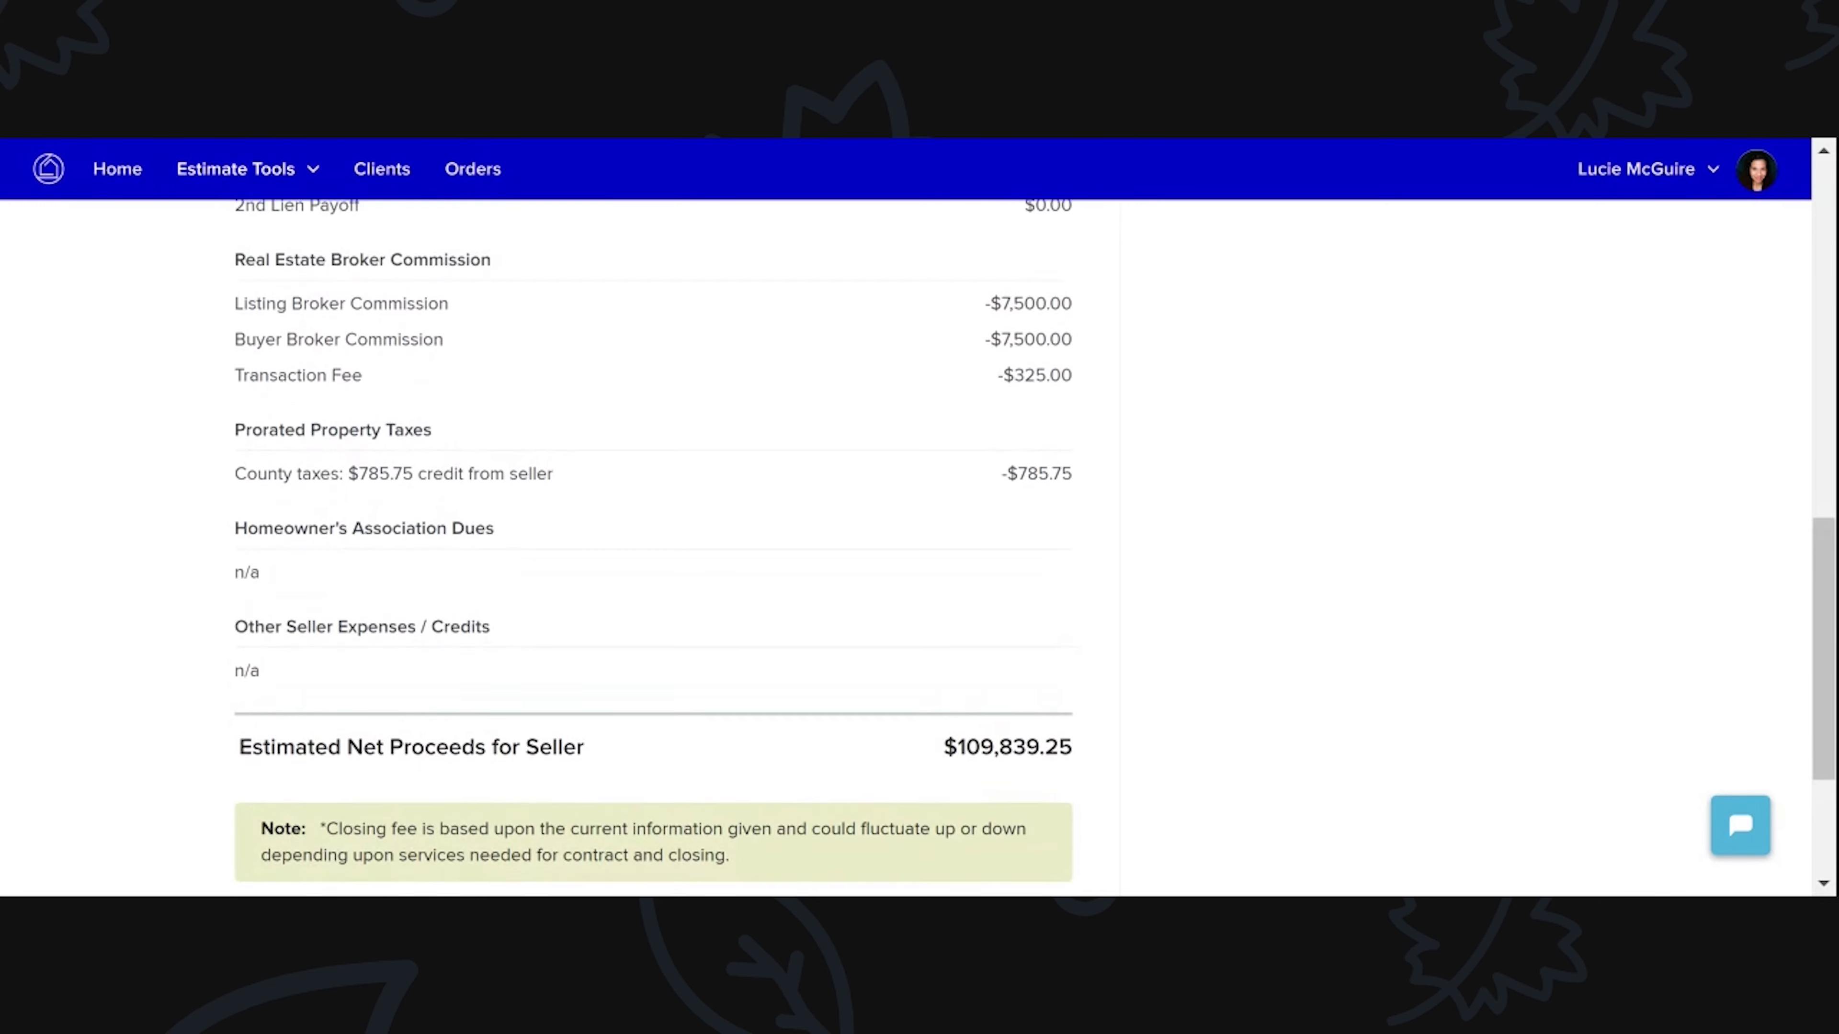
pyautogui.moveTo(349, 493); pyautogui.dragTo(553, 493)
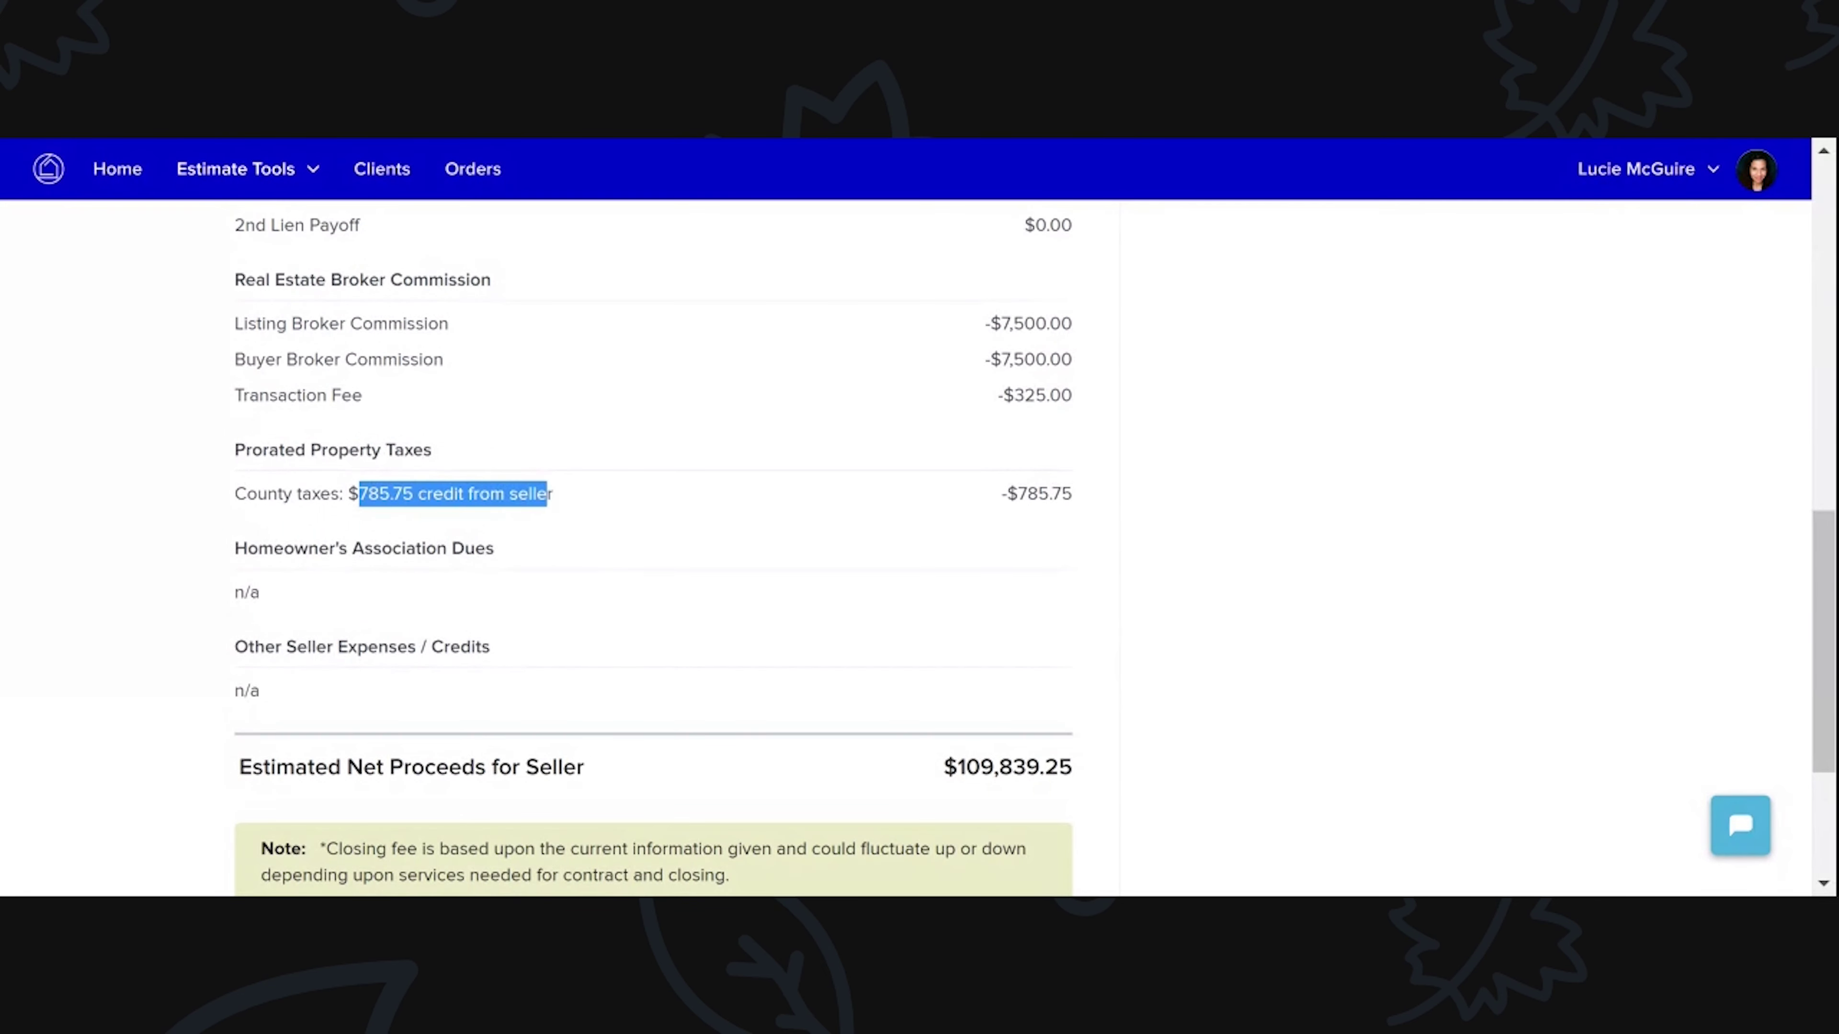
pyautogui.click(567, 490)
pyautogui.scroll(5, 567, 493)
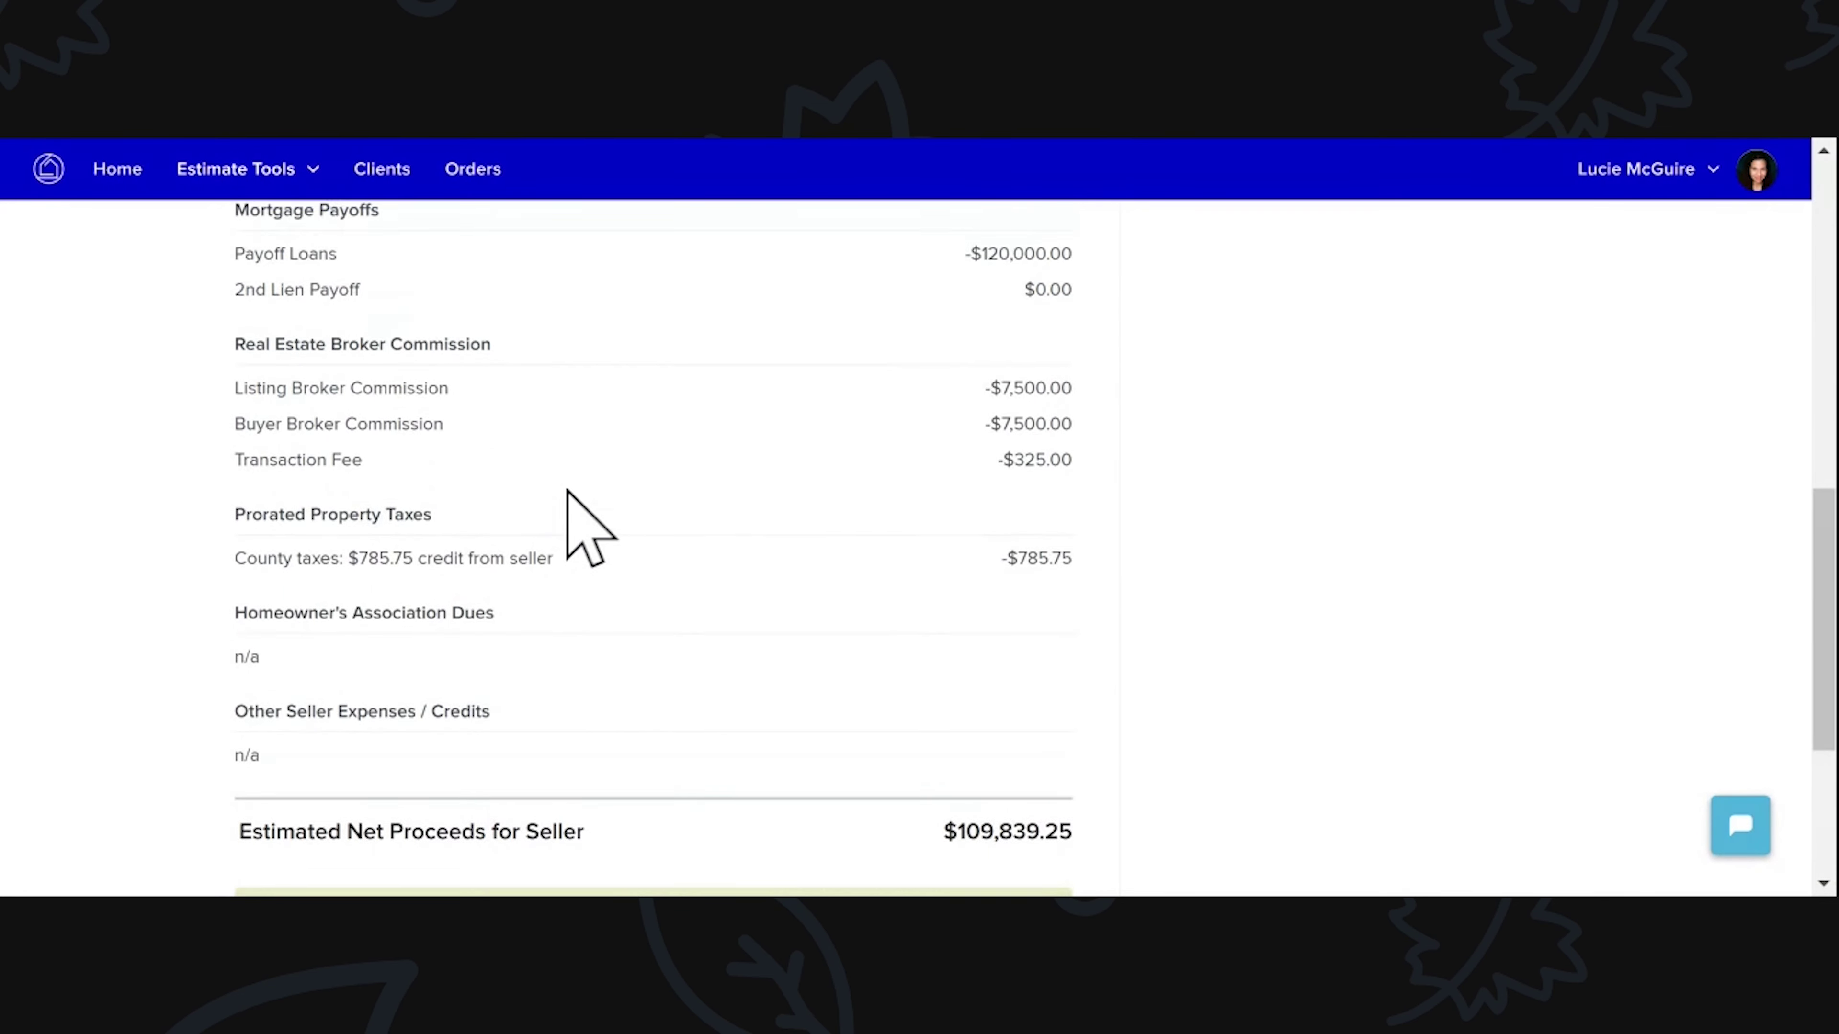
pyautogui.scroll(7, 652, 543)
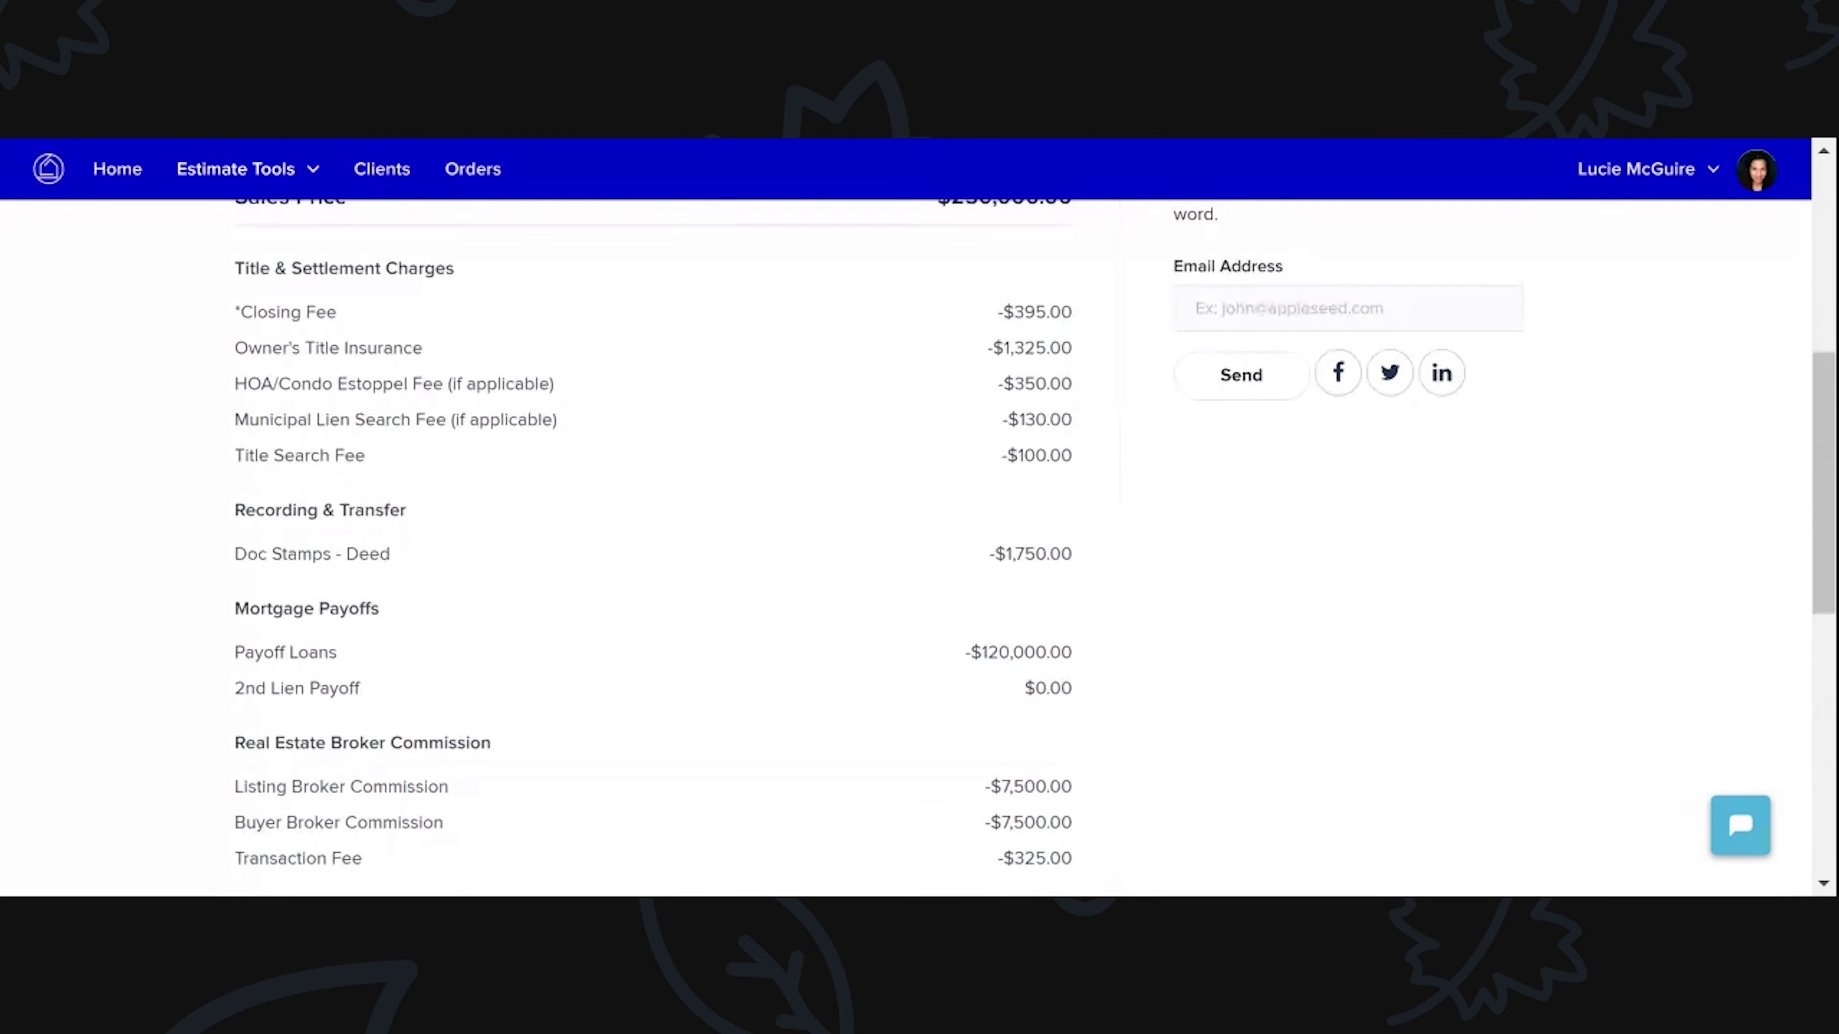
pyautogui.scroll(2, 651, 543)
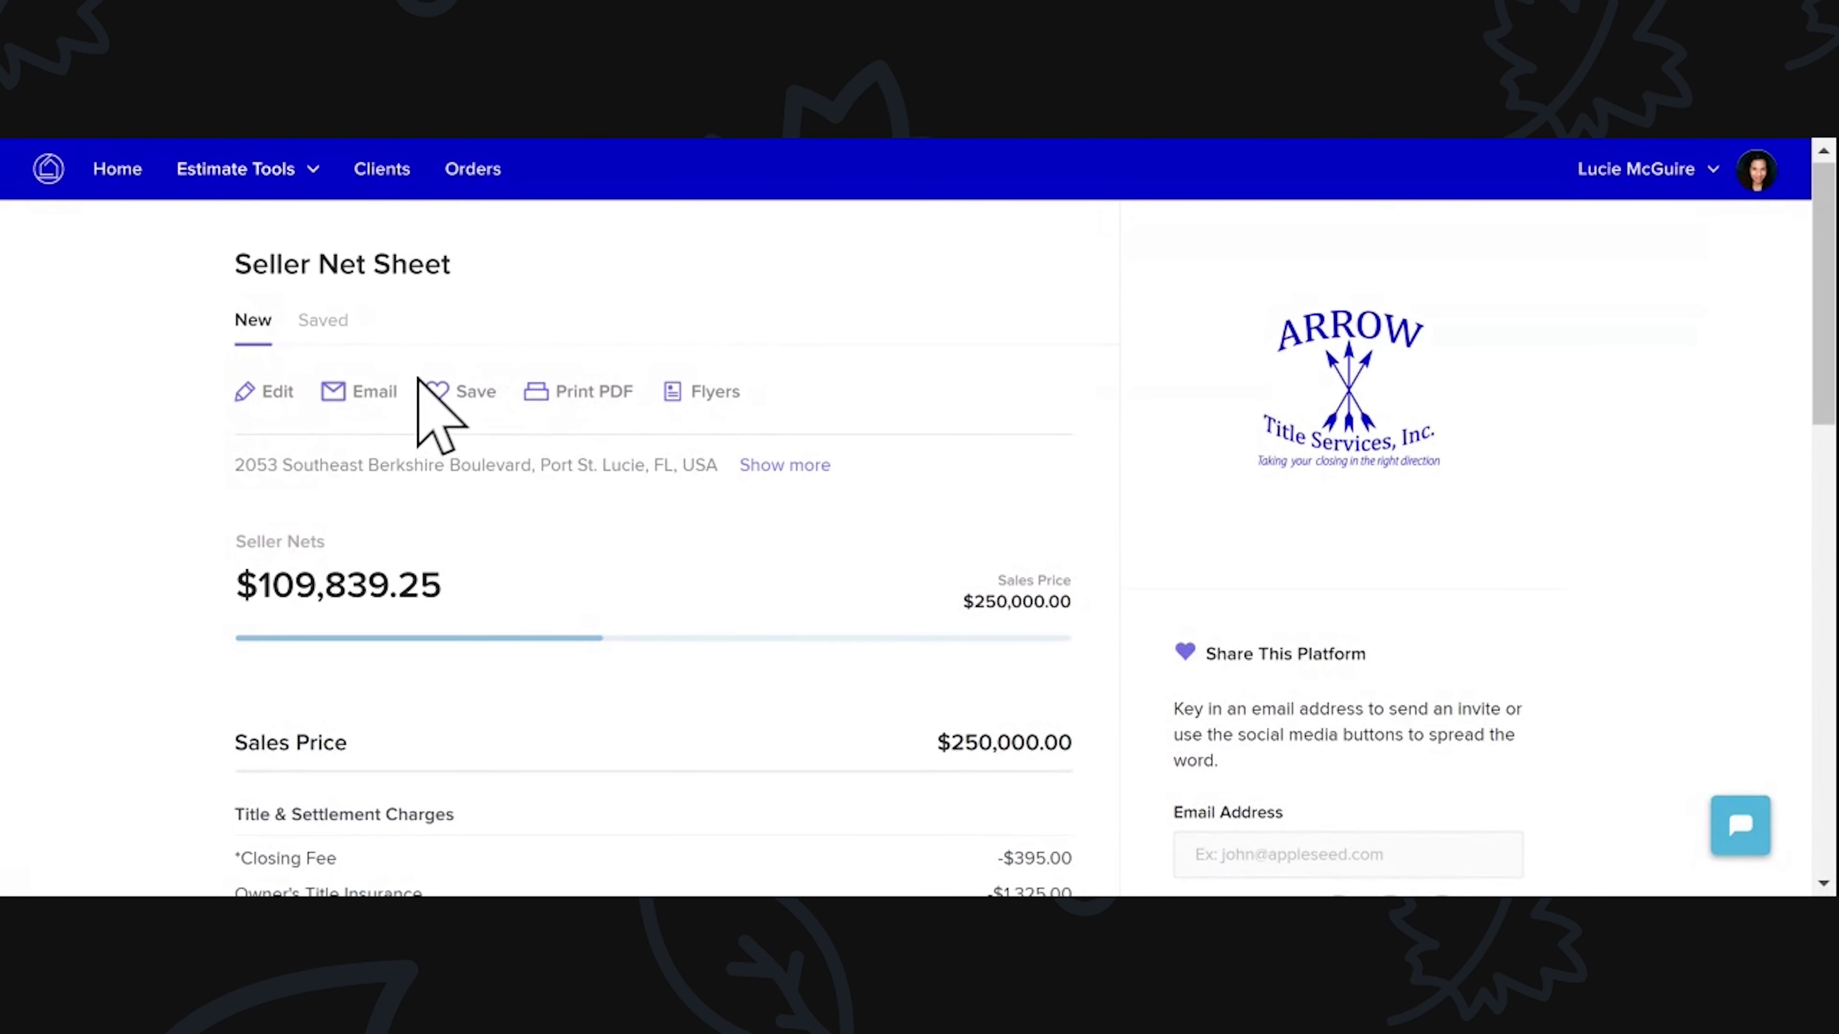
# Step: Bring up the Save Estimate prompt and dismiss it without saving
pyautogui.click(437, 403)
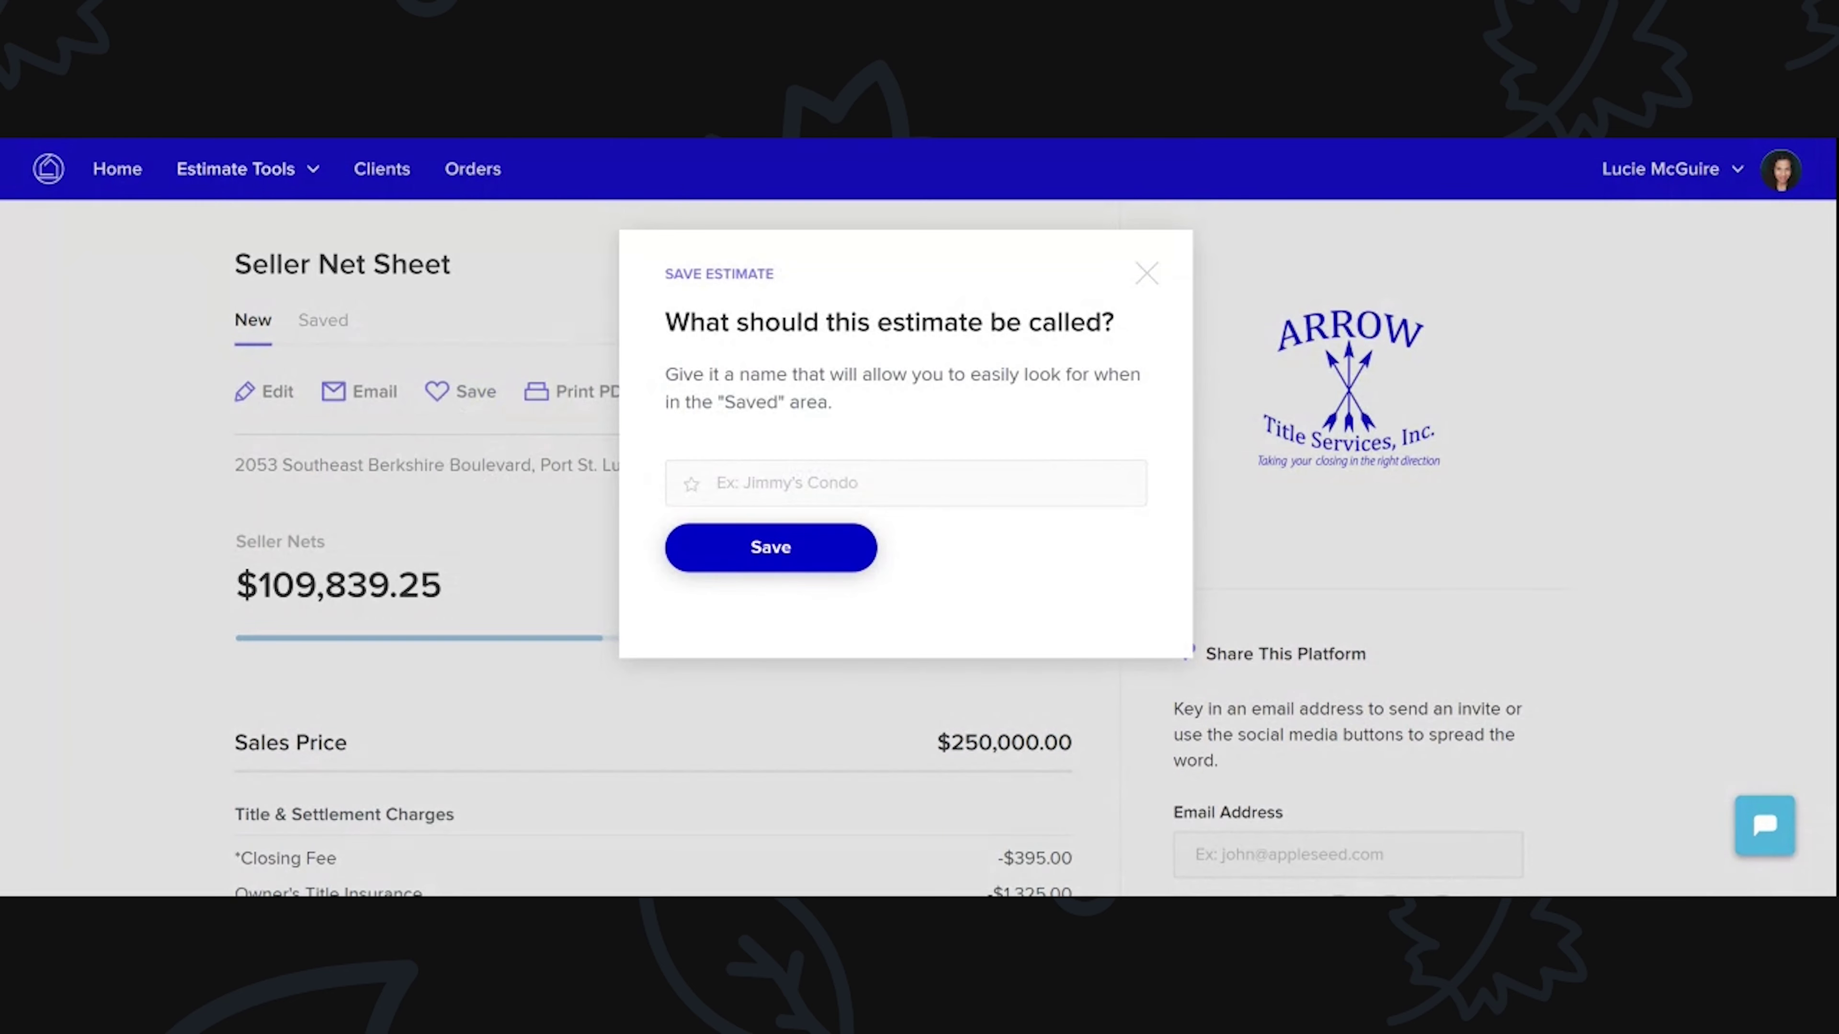
pyautogui.click(1146, 273)
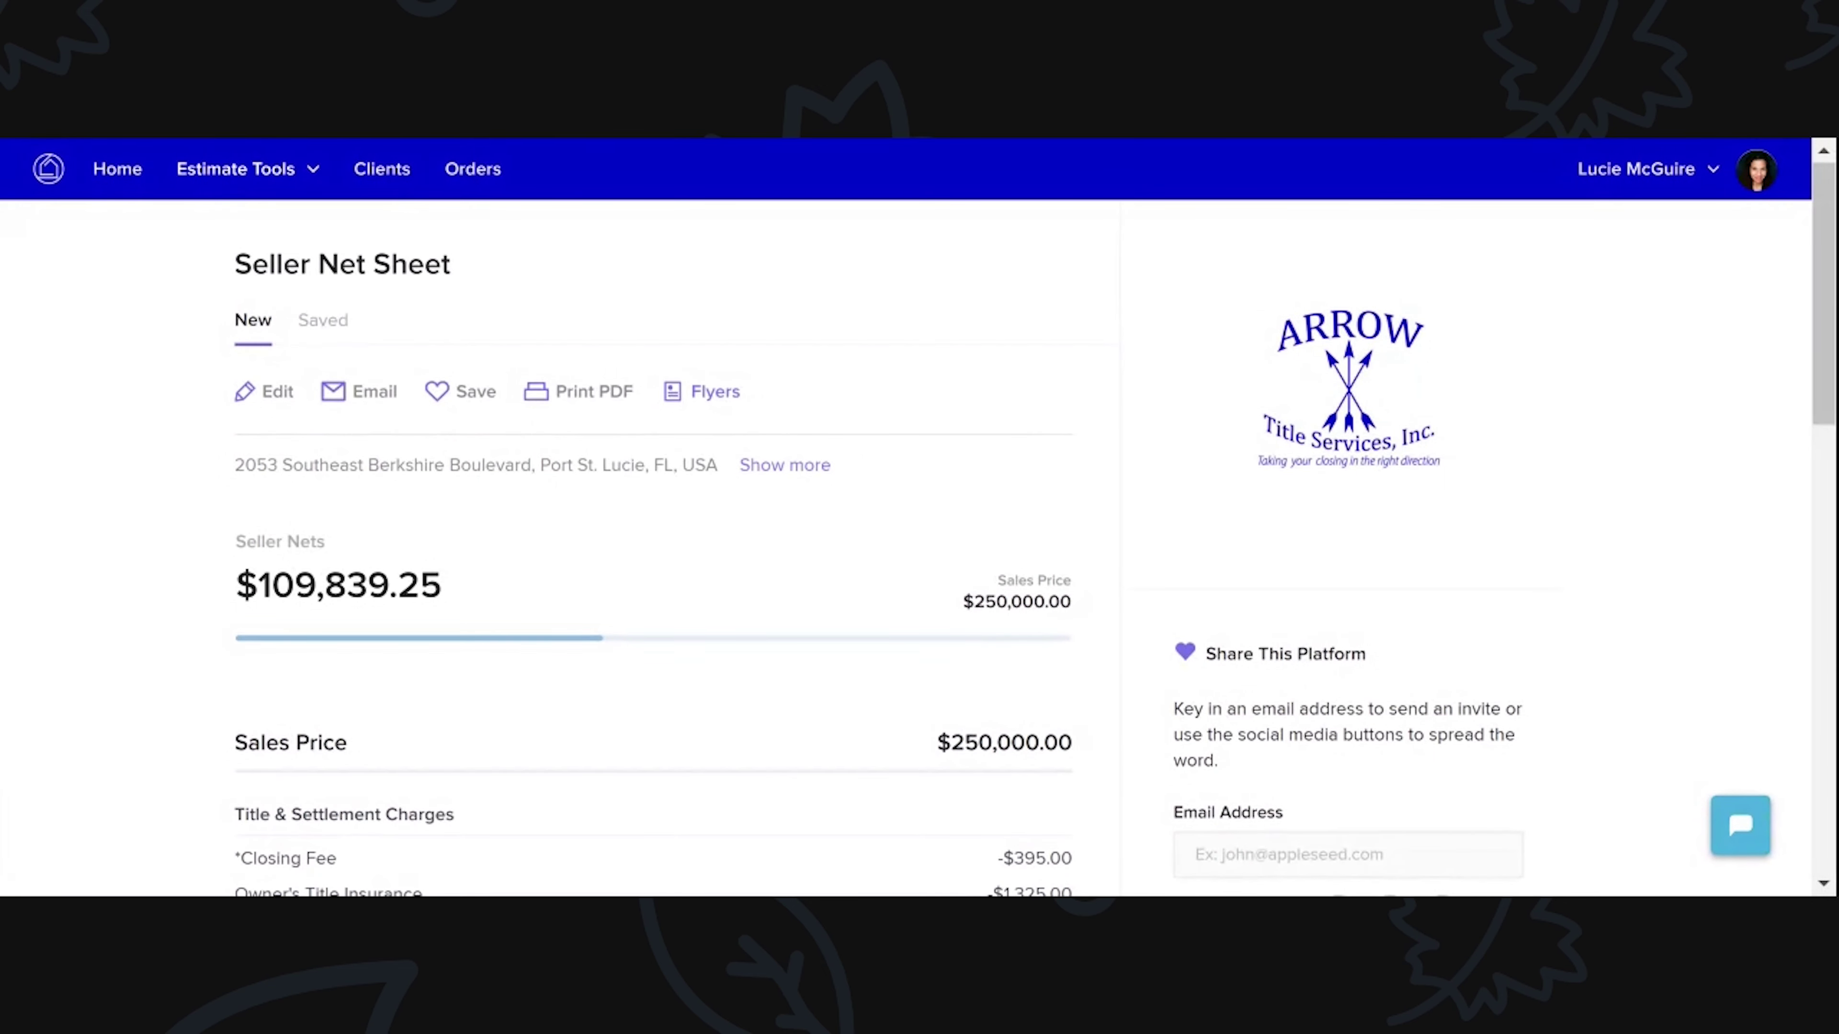
# Step: Review the three seller flyers in the flyer chooser, then close it
pyautogui.click(688, 397)
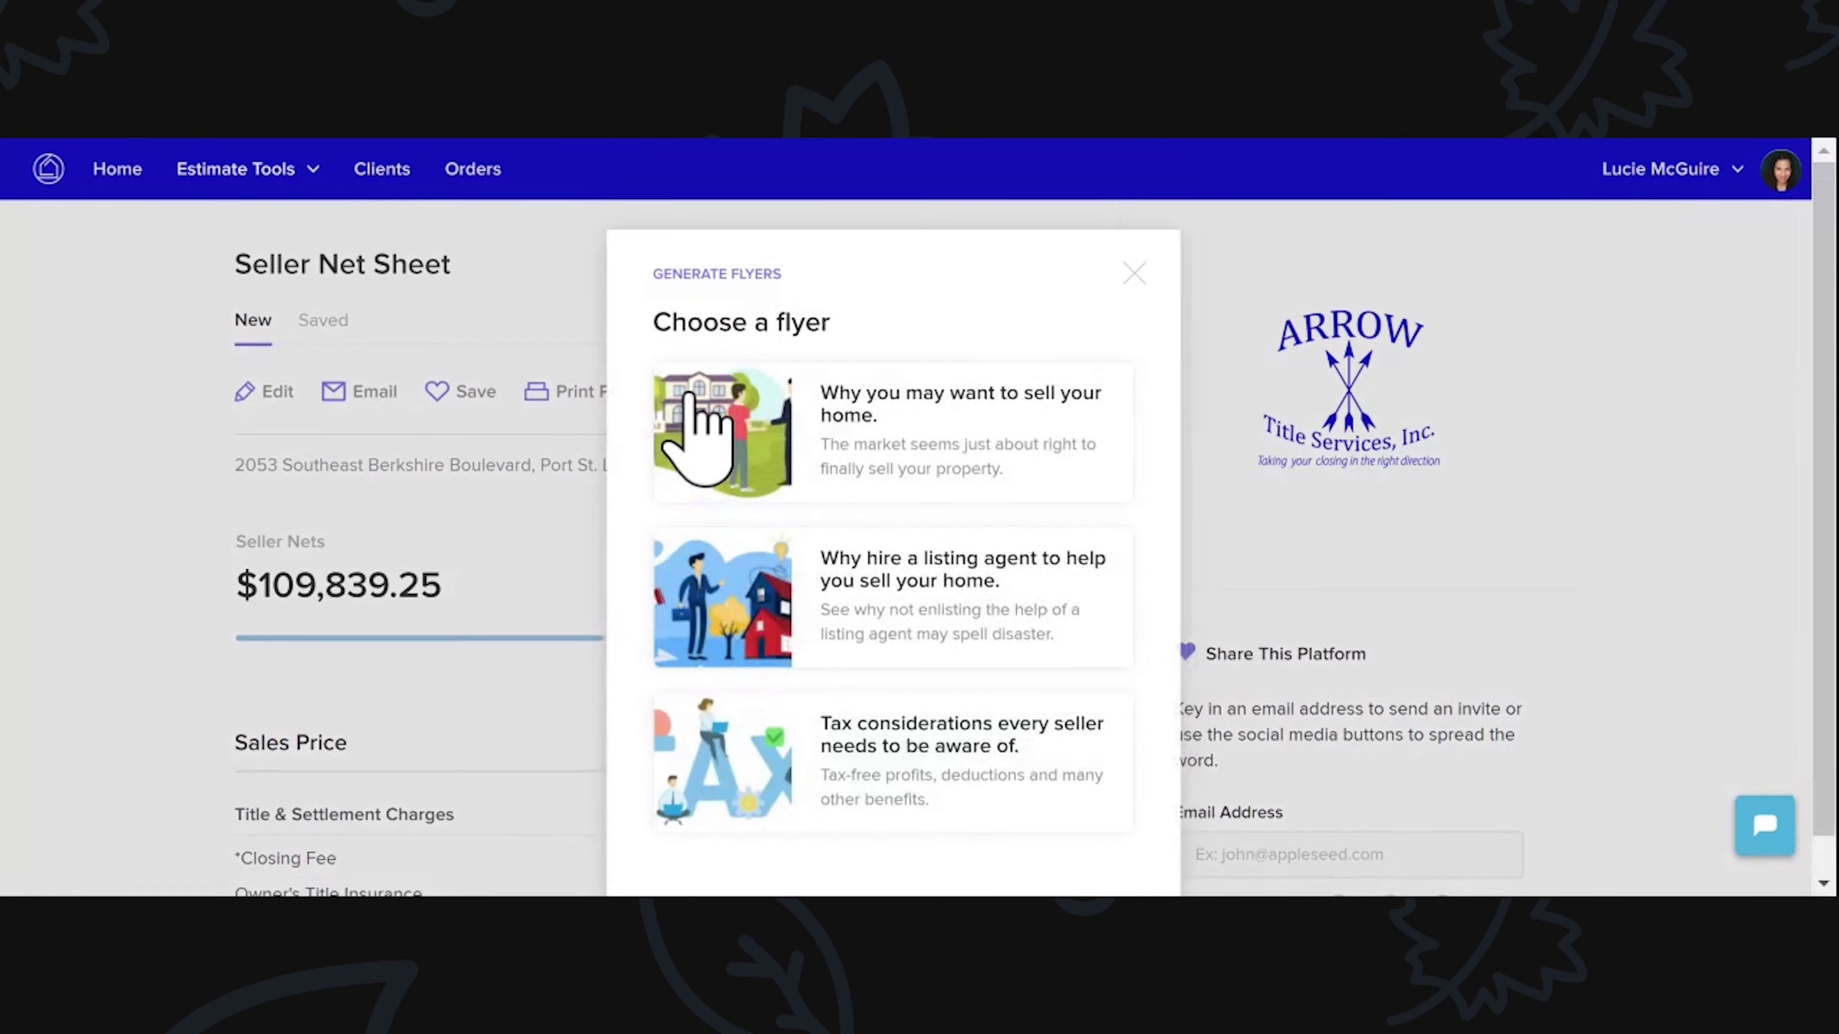
pyautogui.scroll(-1, 998, 420)
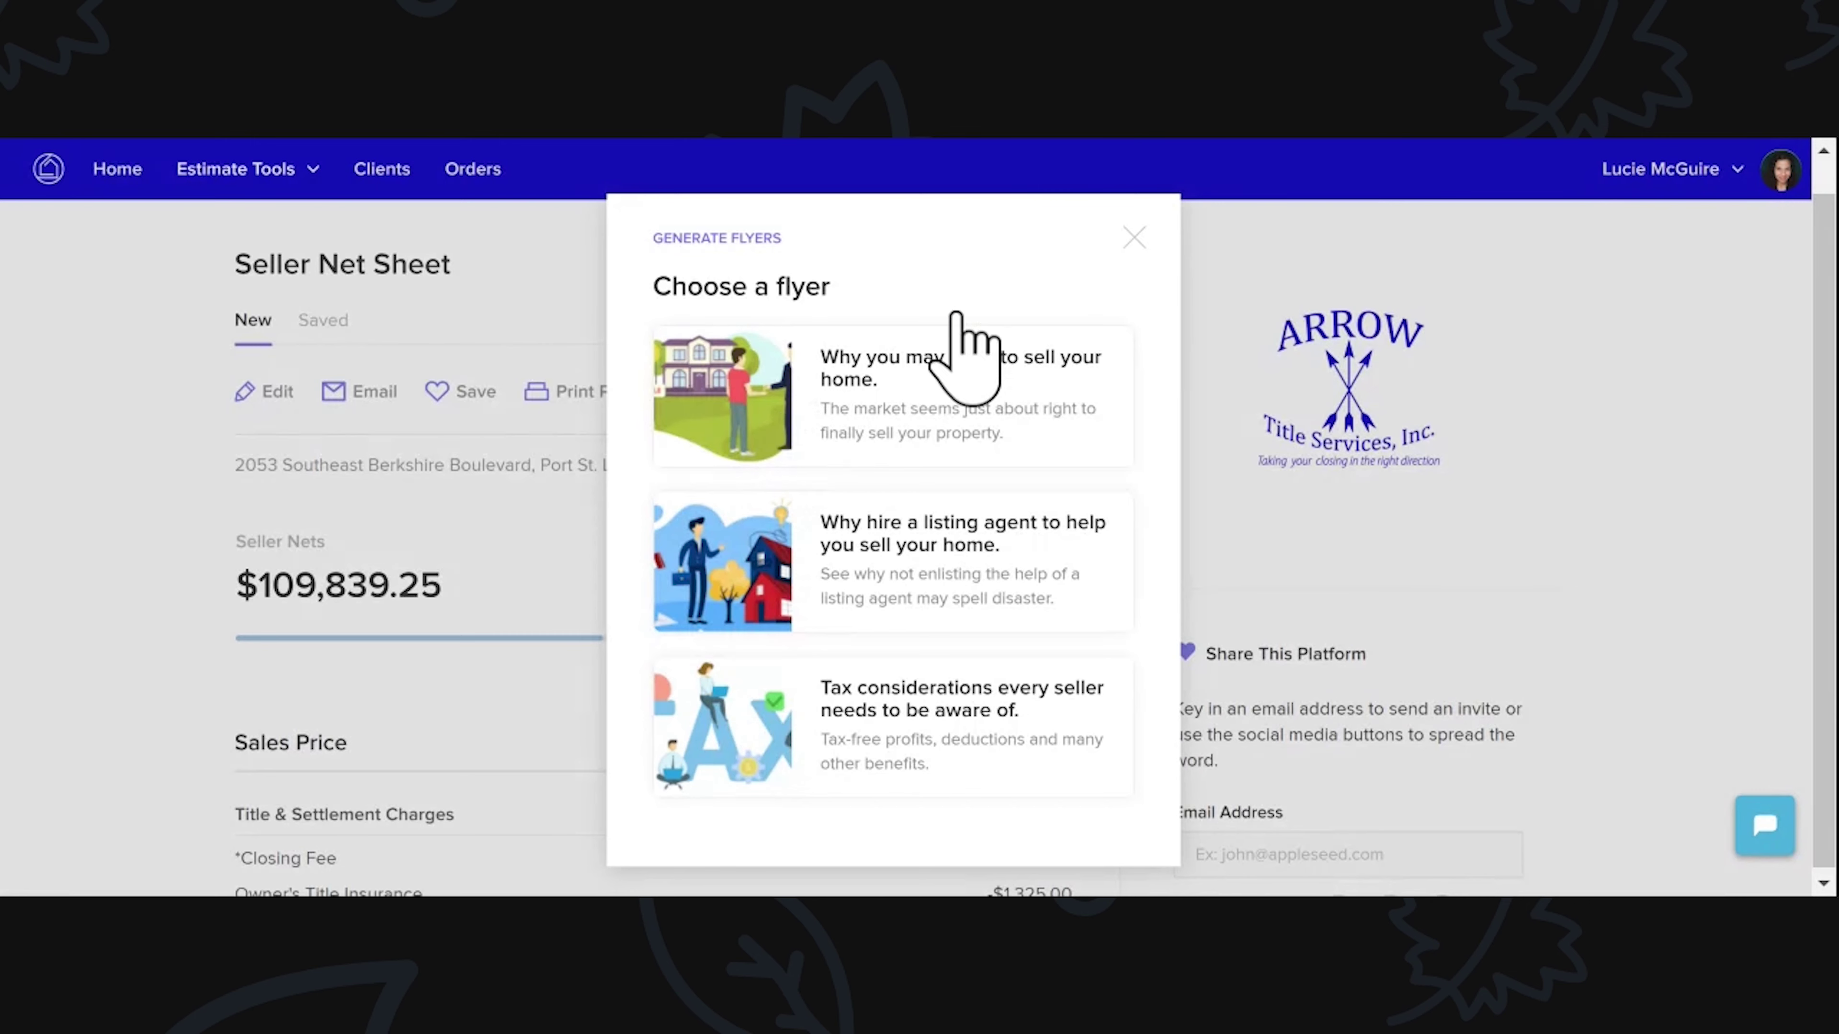
pyautogui.click(1133, 231)
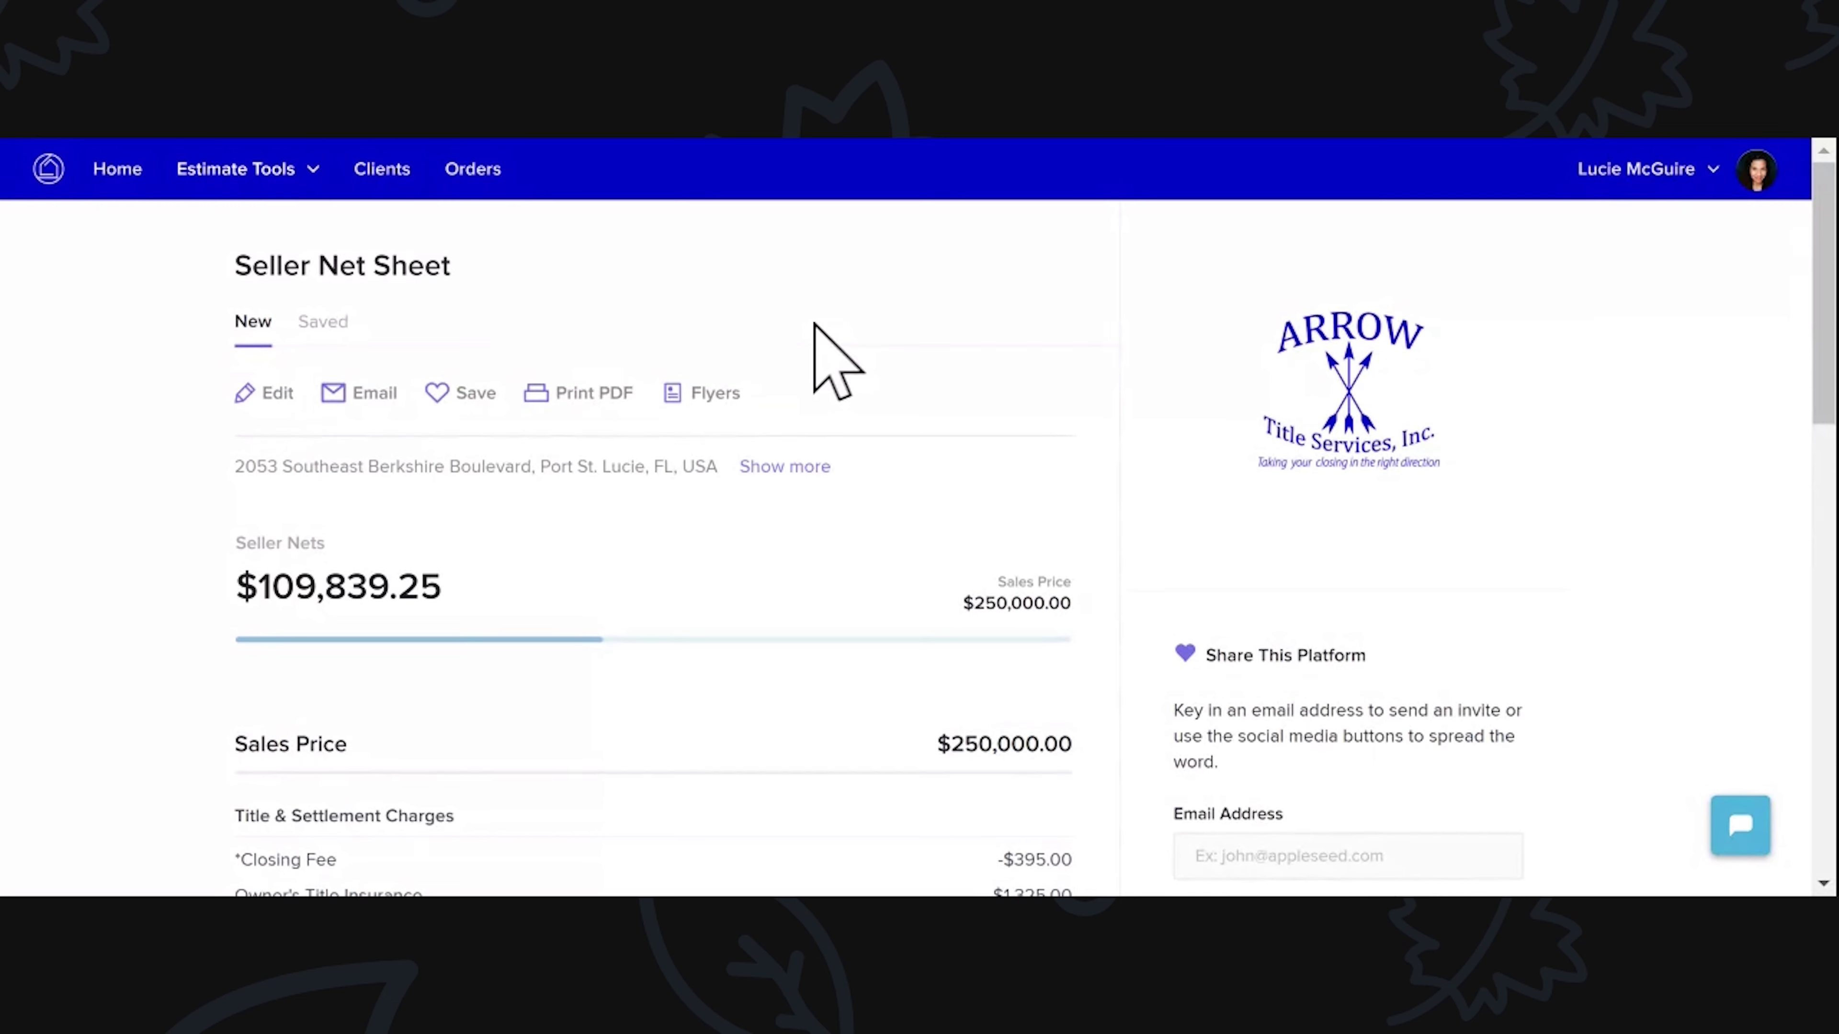
# Step: Choose Sell To Net from Estimate Tools to get a blank Sell To Net form
pyautogui.click(235, 181)
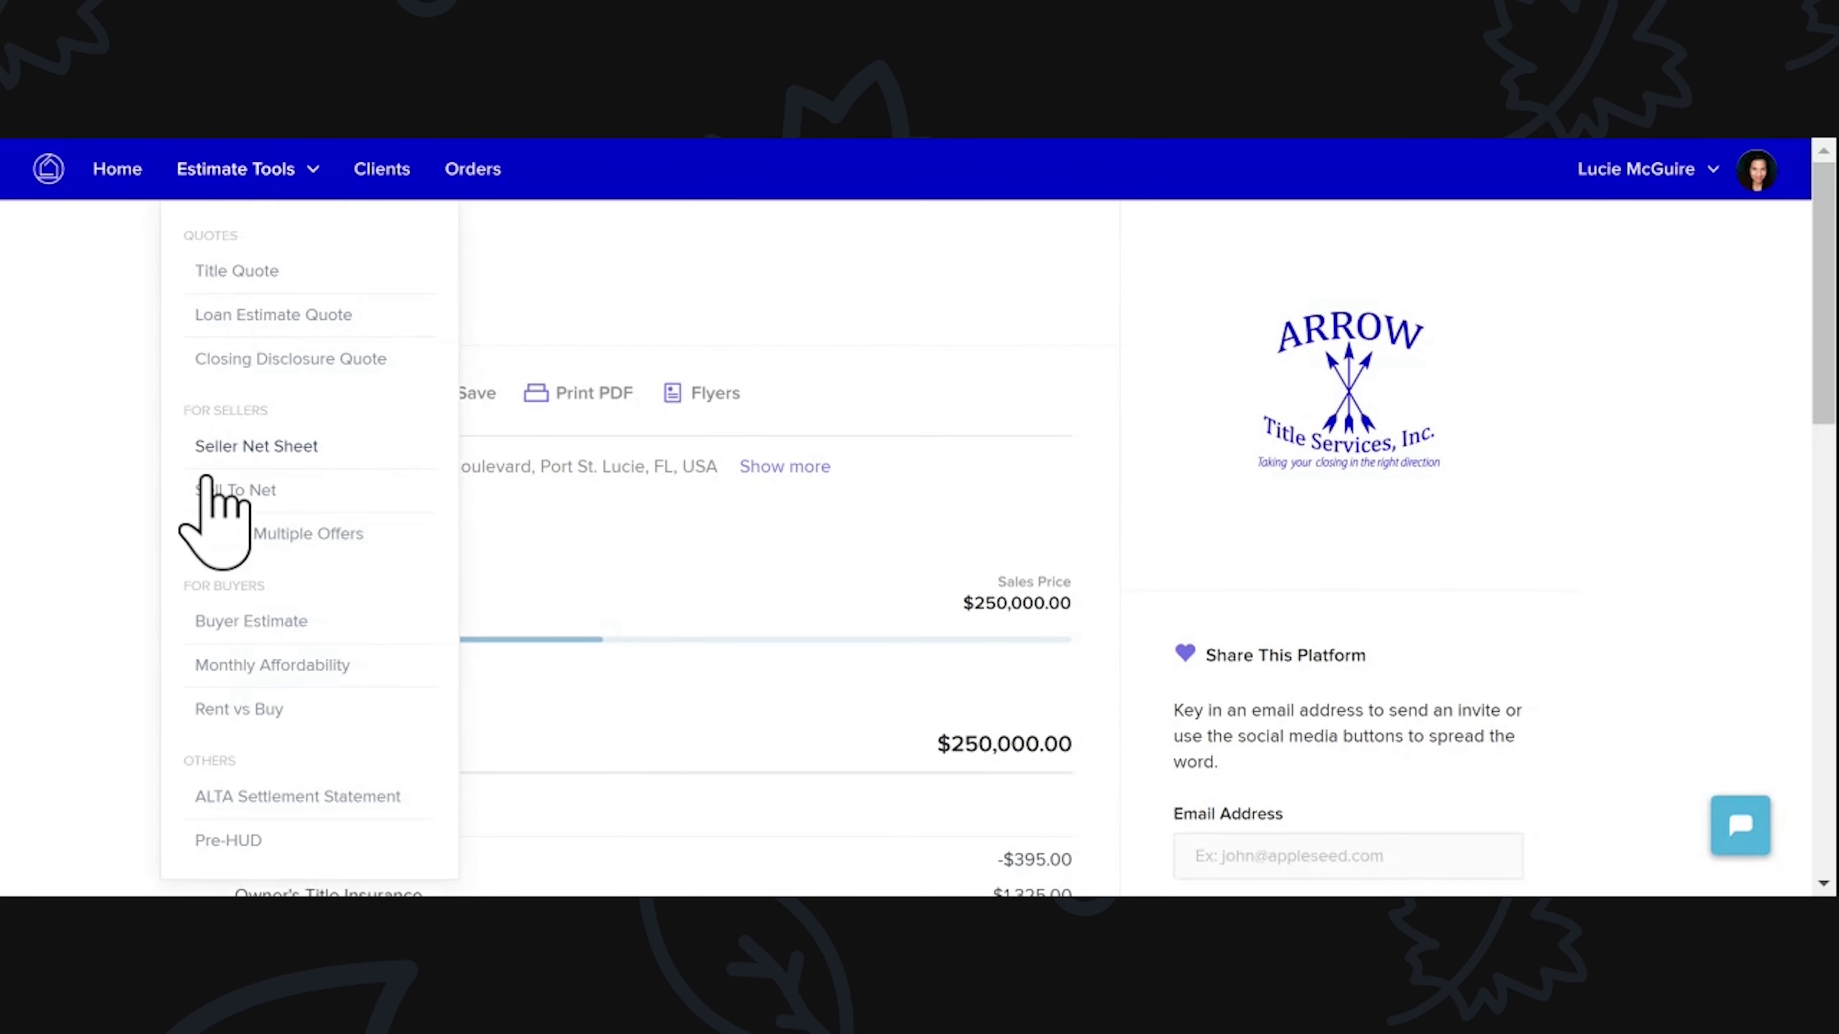
pyautogui.click(230, 492)
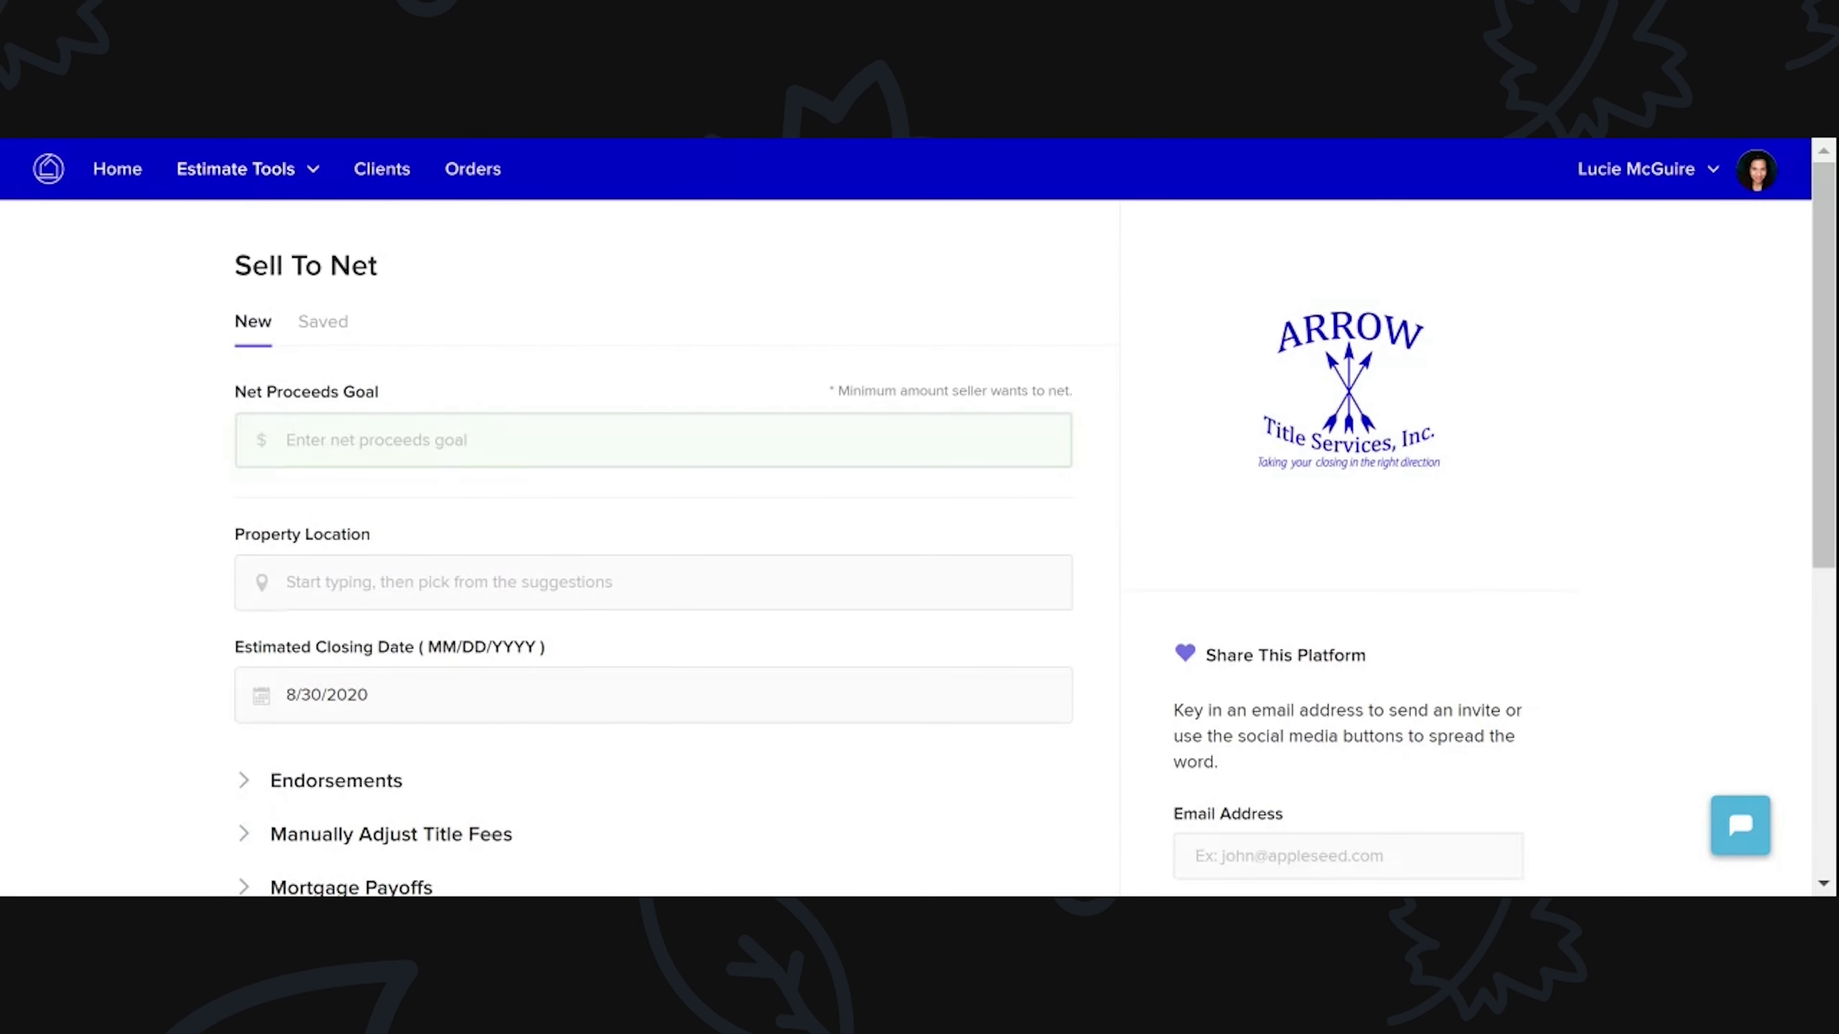
pyautogui.click(247, 168)
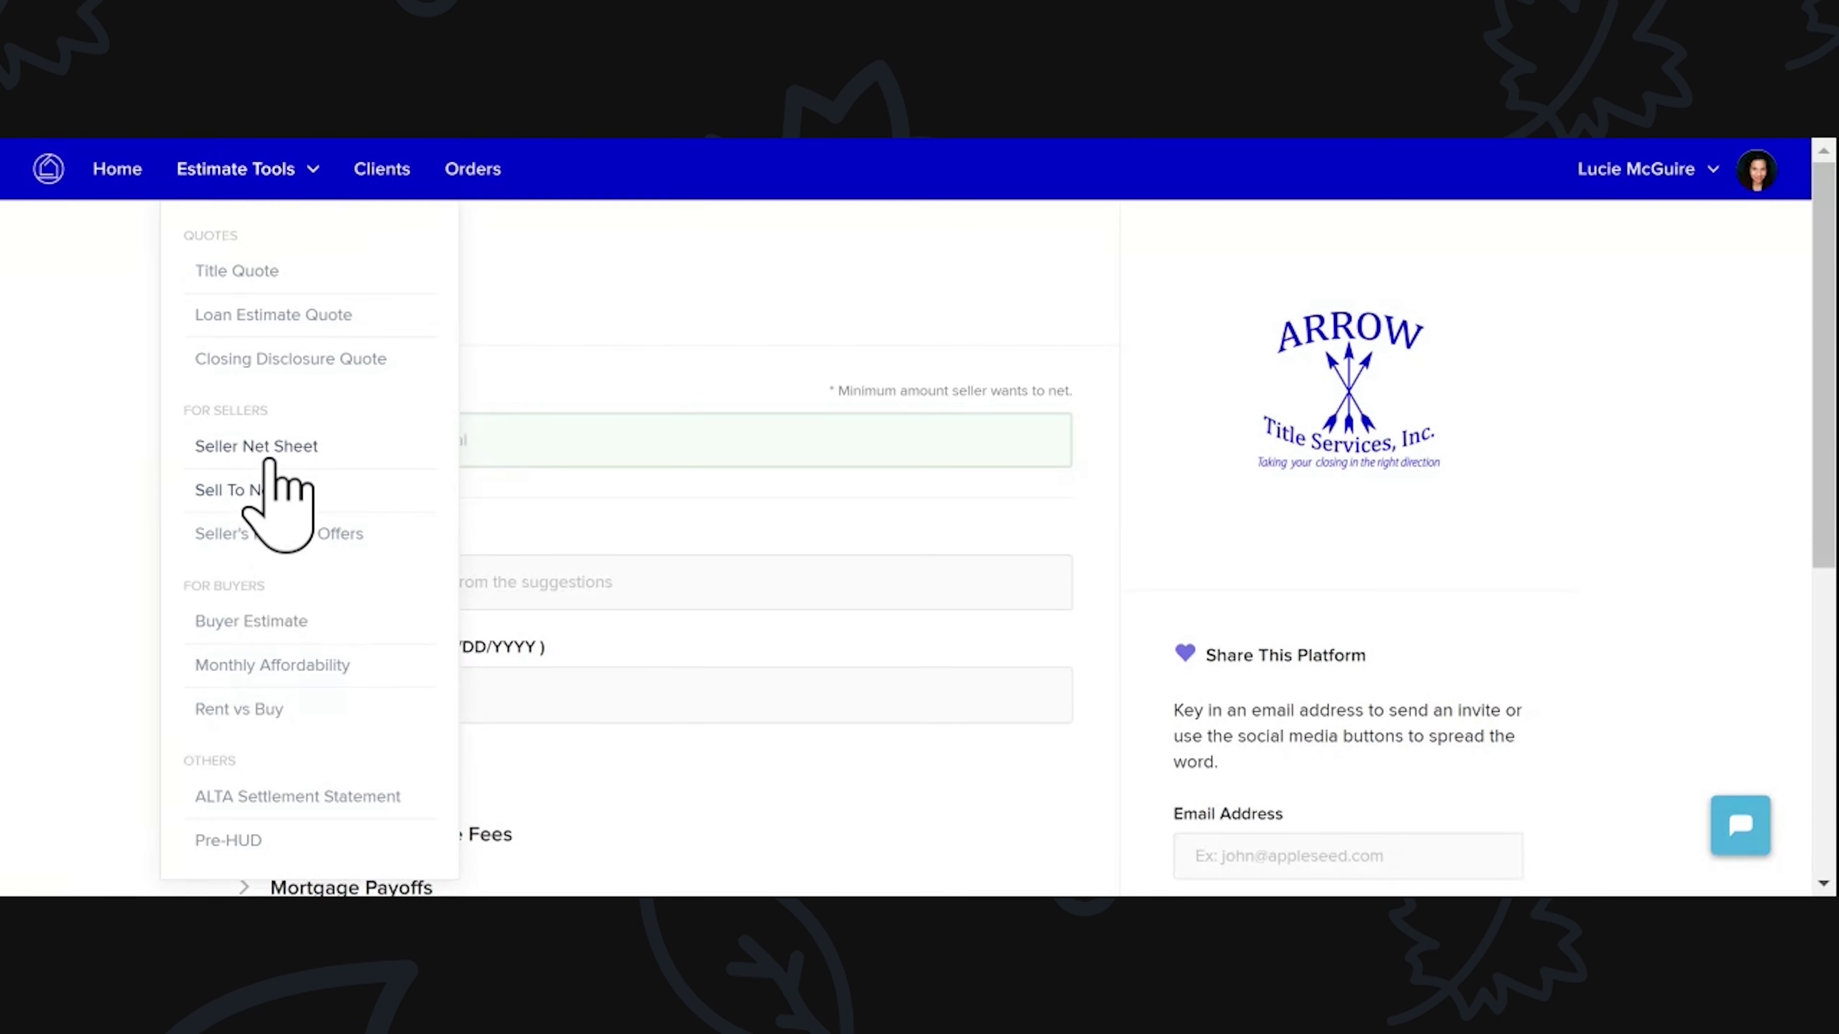
pyautogui.click(565, 309)
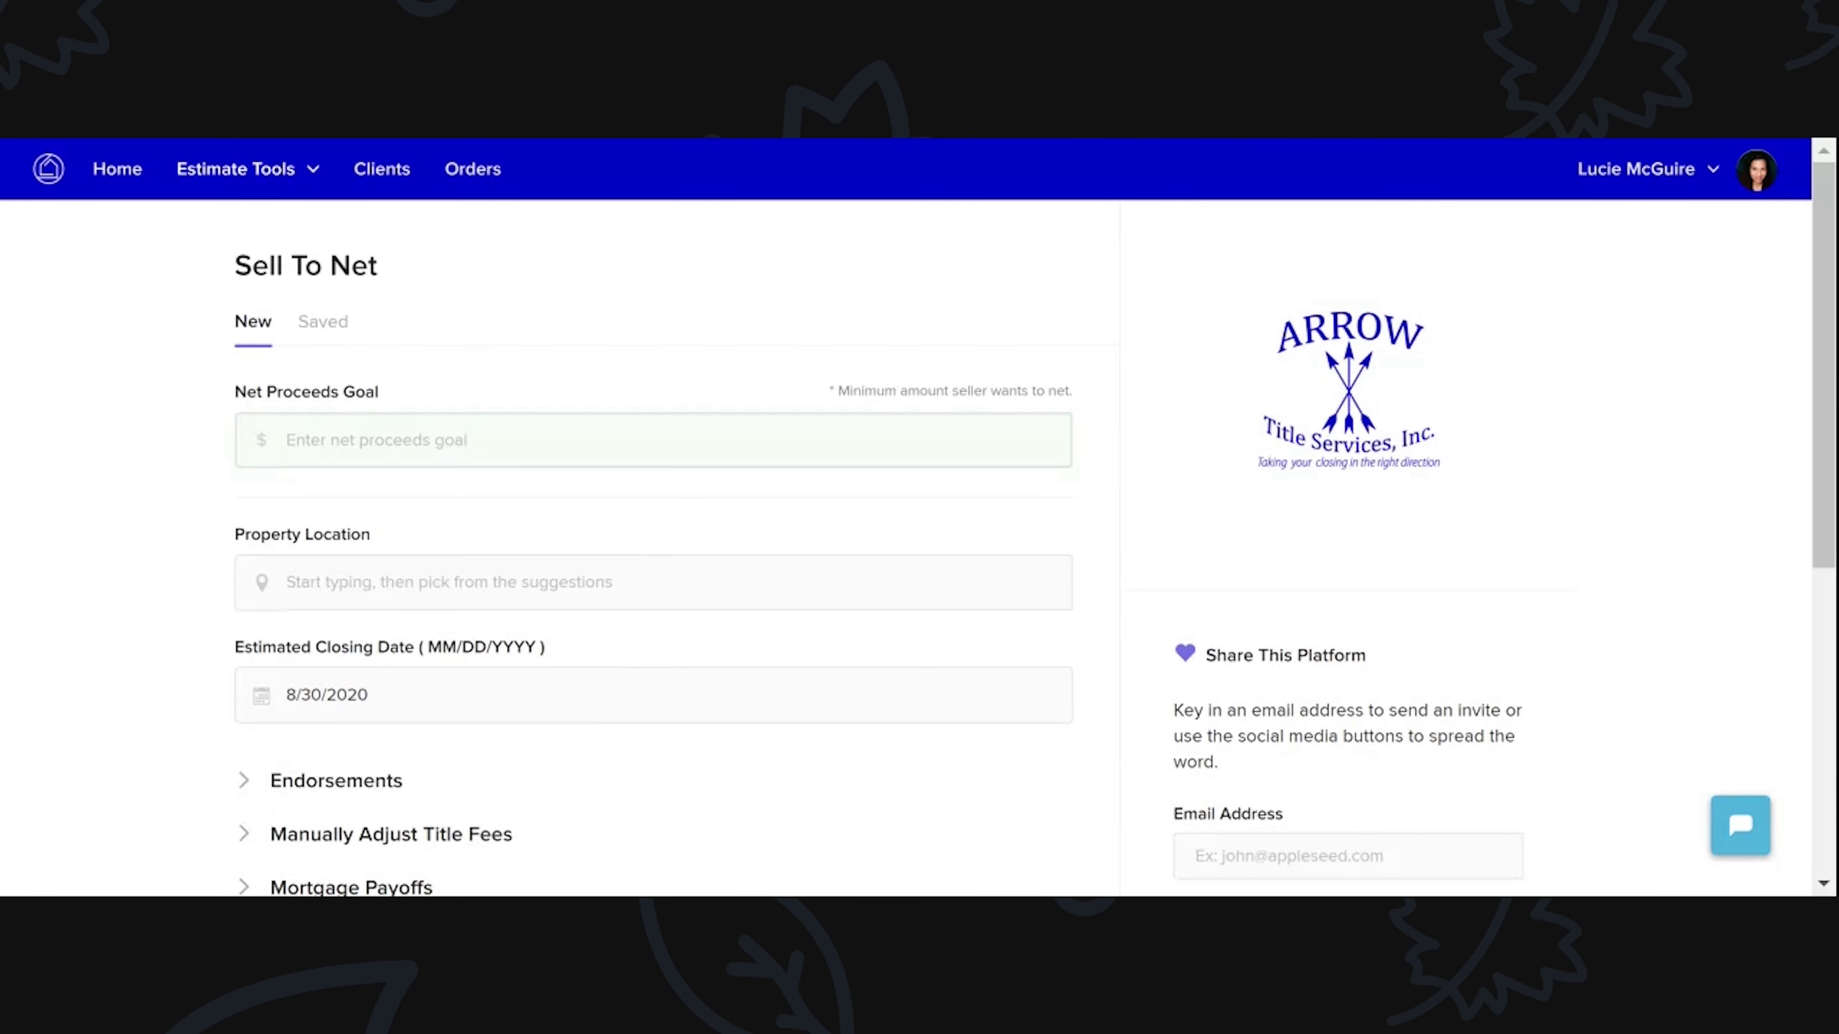
pyautogui.write('1000000.00')
pyautogui.scroll(-2, 919, 543)
pyautogui.scroll(1, 919, 543)
pyautogui.click(288, 471)
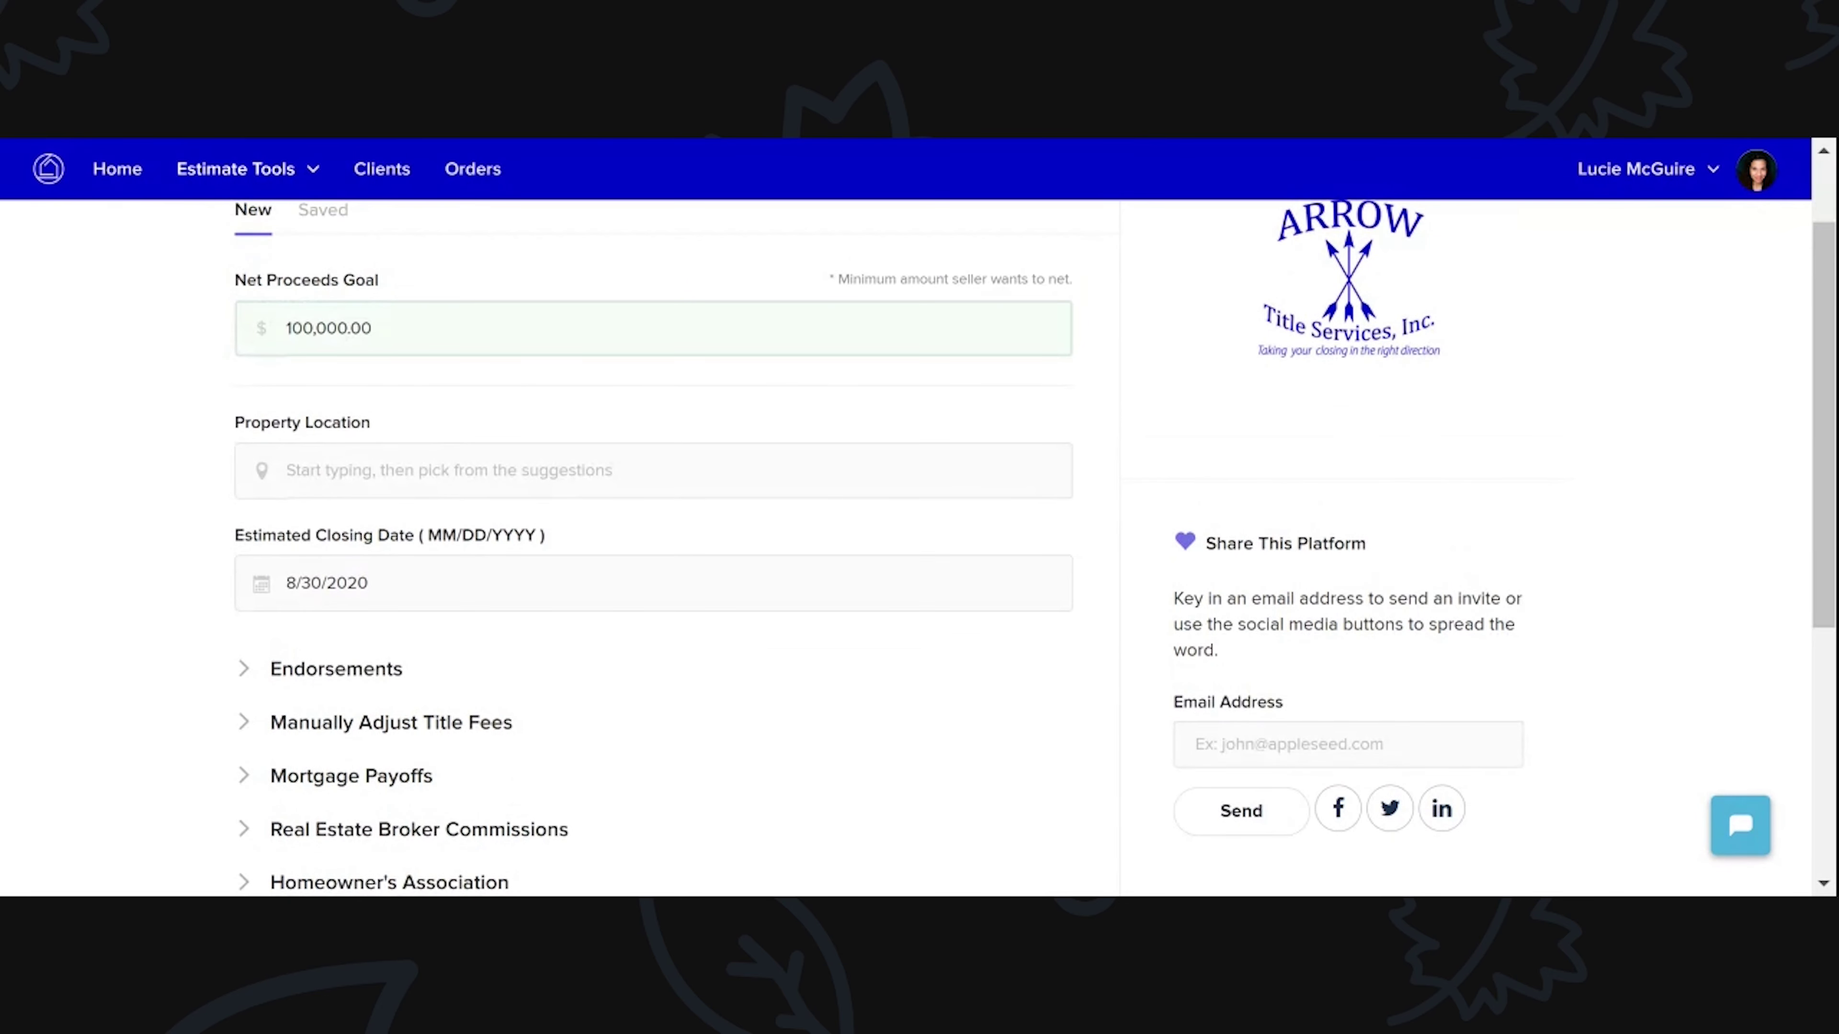
pyautogui.write('2053 ')
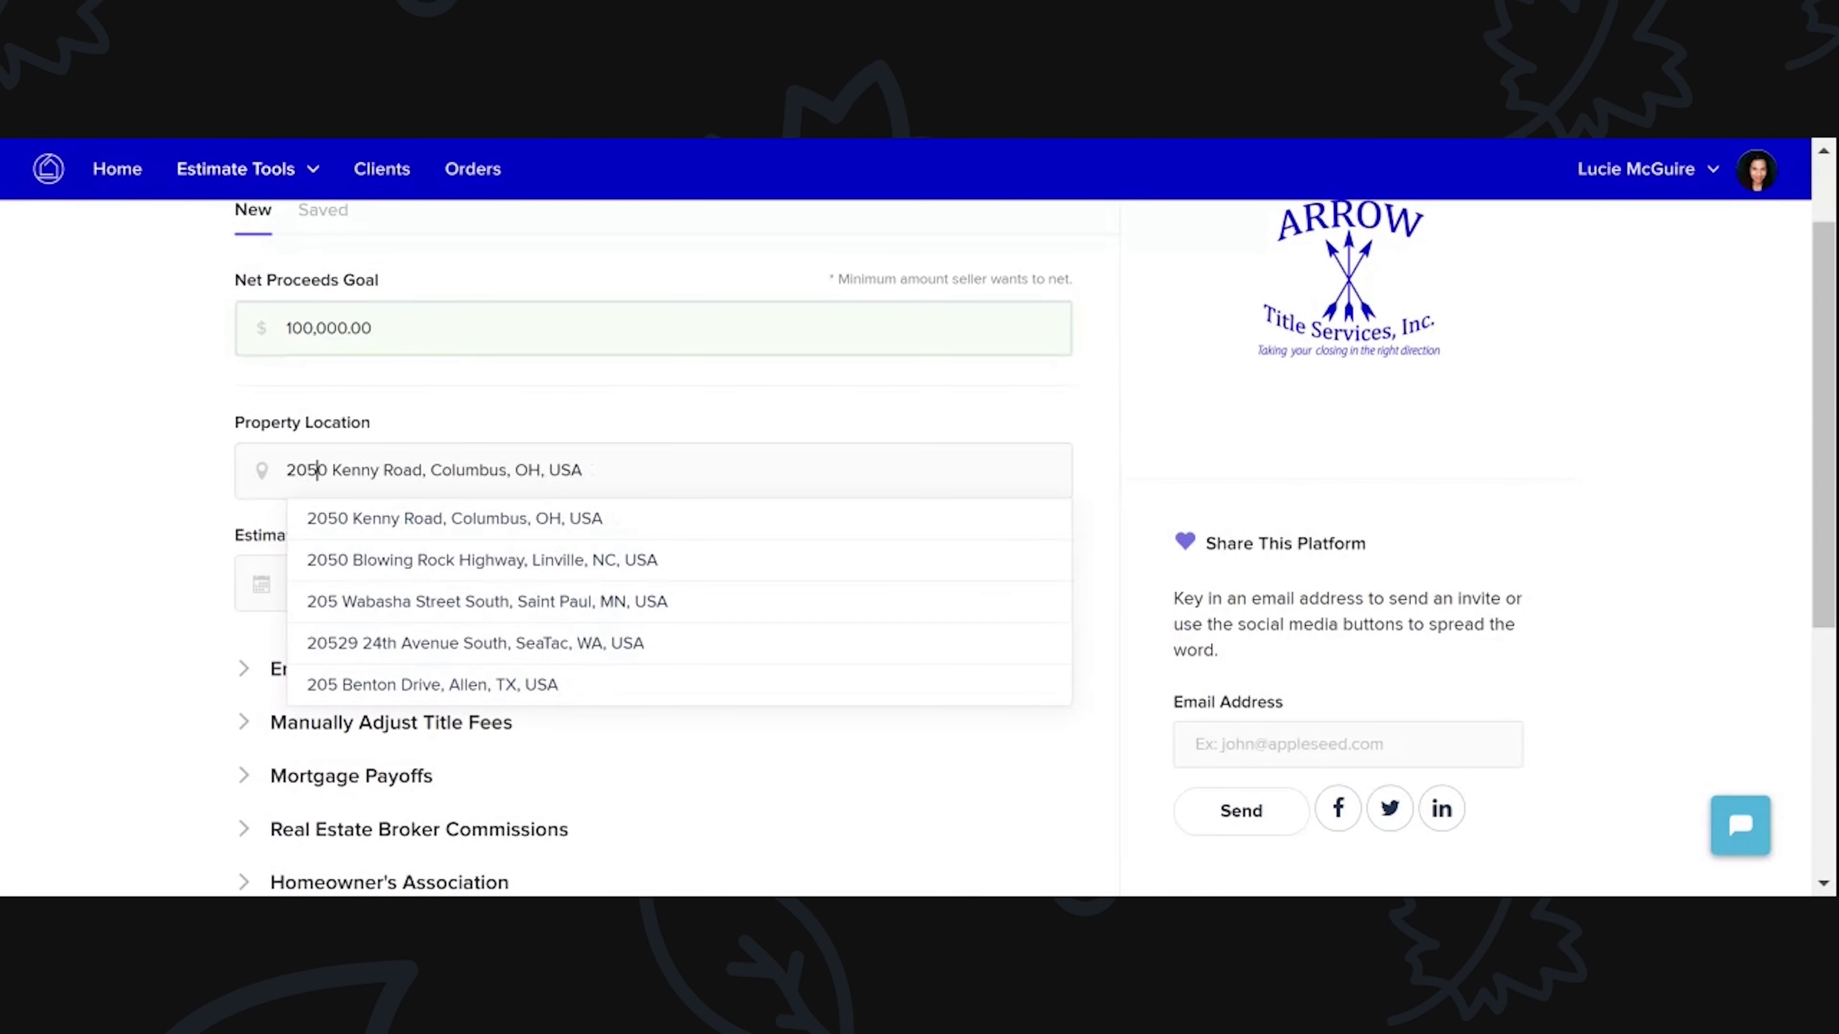
pyautogui.write('se ber')
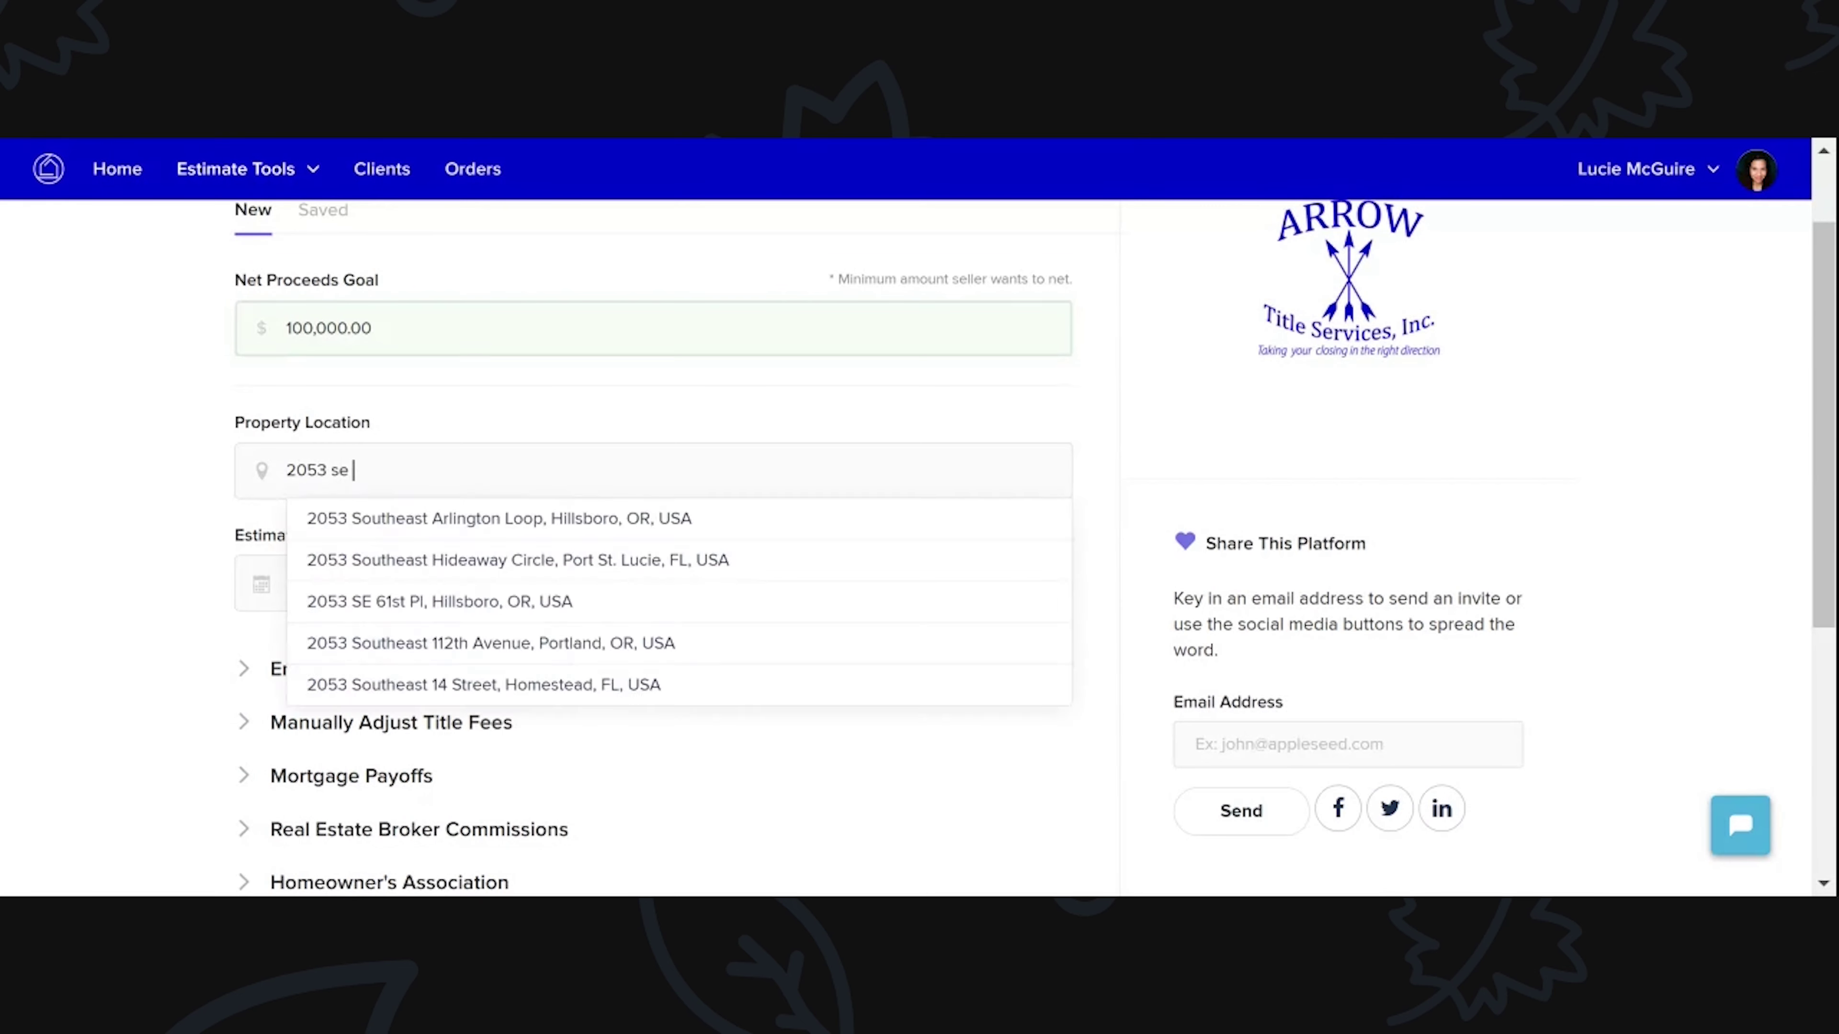
pyautogui.click(507, 517)
# Step: Enter a 120,000 payoff loan under Mortgage Payoffs
pyautogui.scroll(-2, 273, 433)
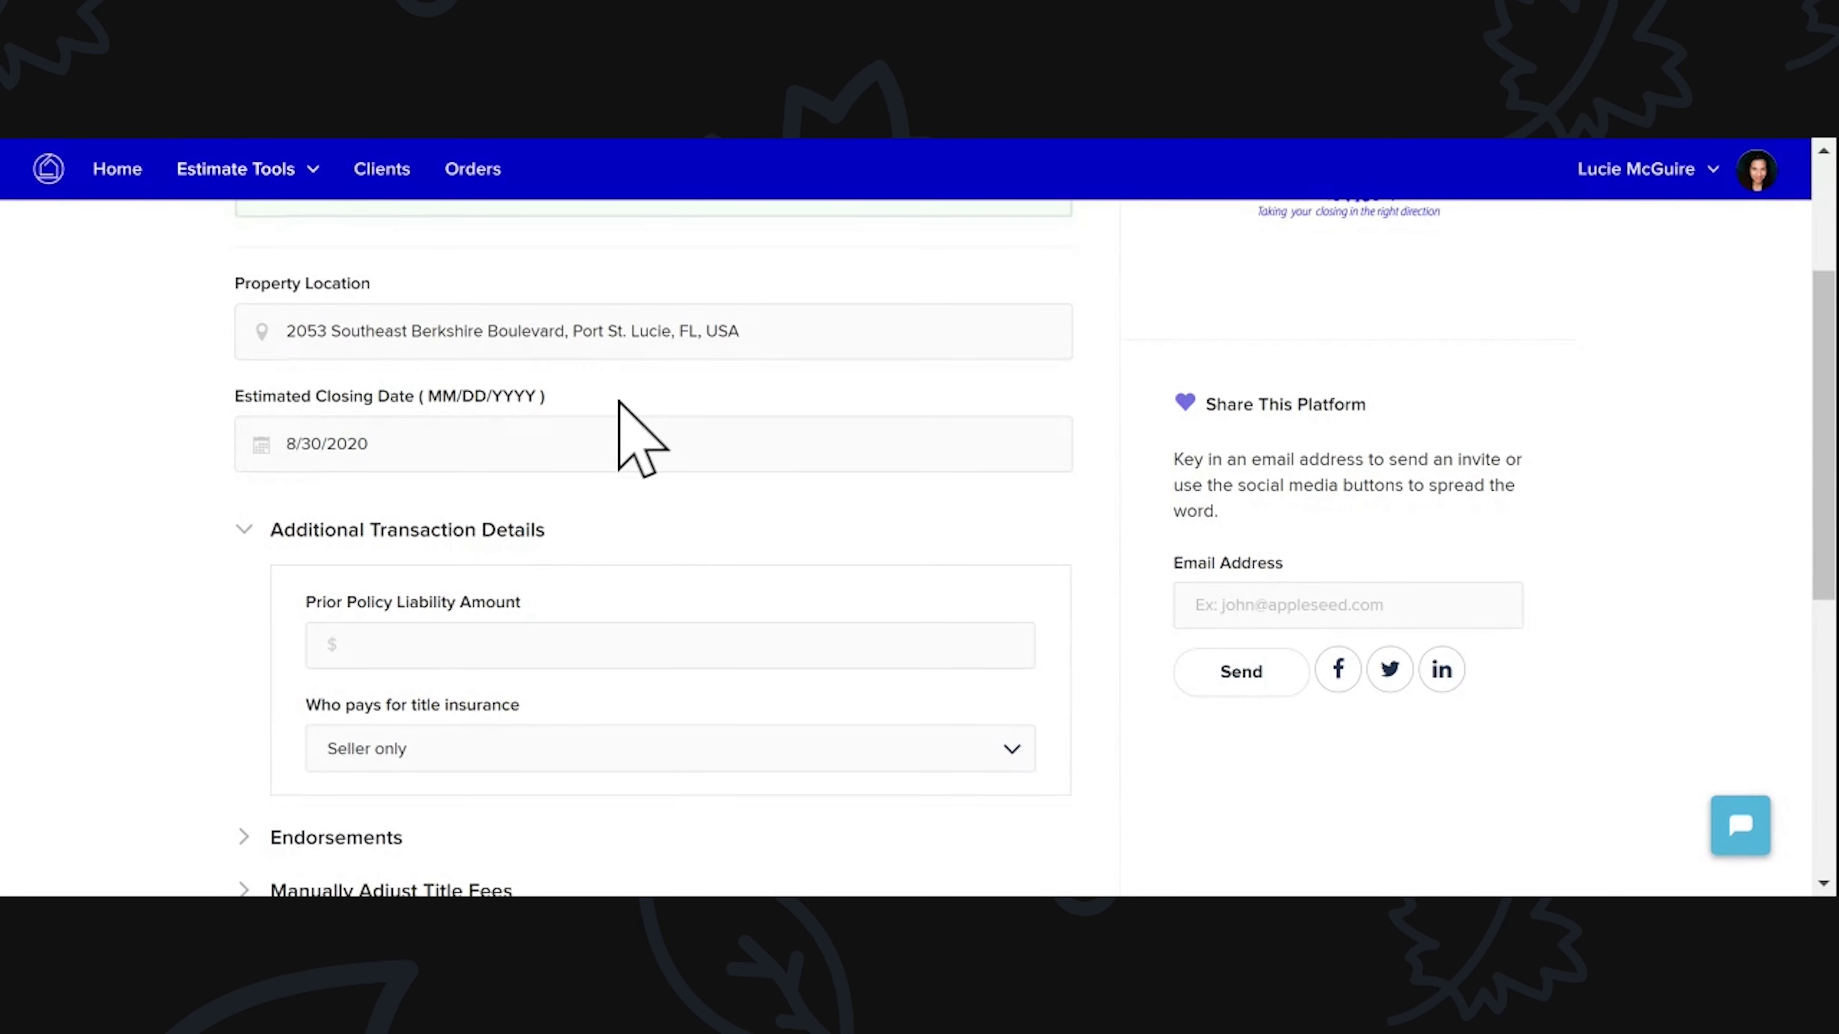
pyautogui.scroll(-3, 637, 431)
pyautogui.scroll(-2, 642, 366)
pyautogui.scroll(-2, 642, 366)
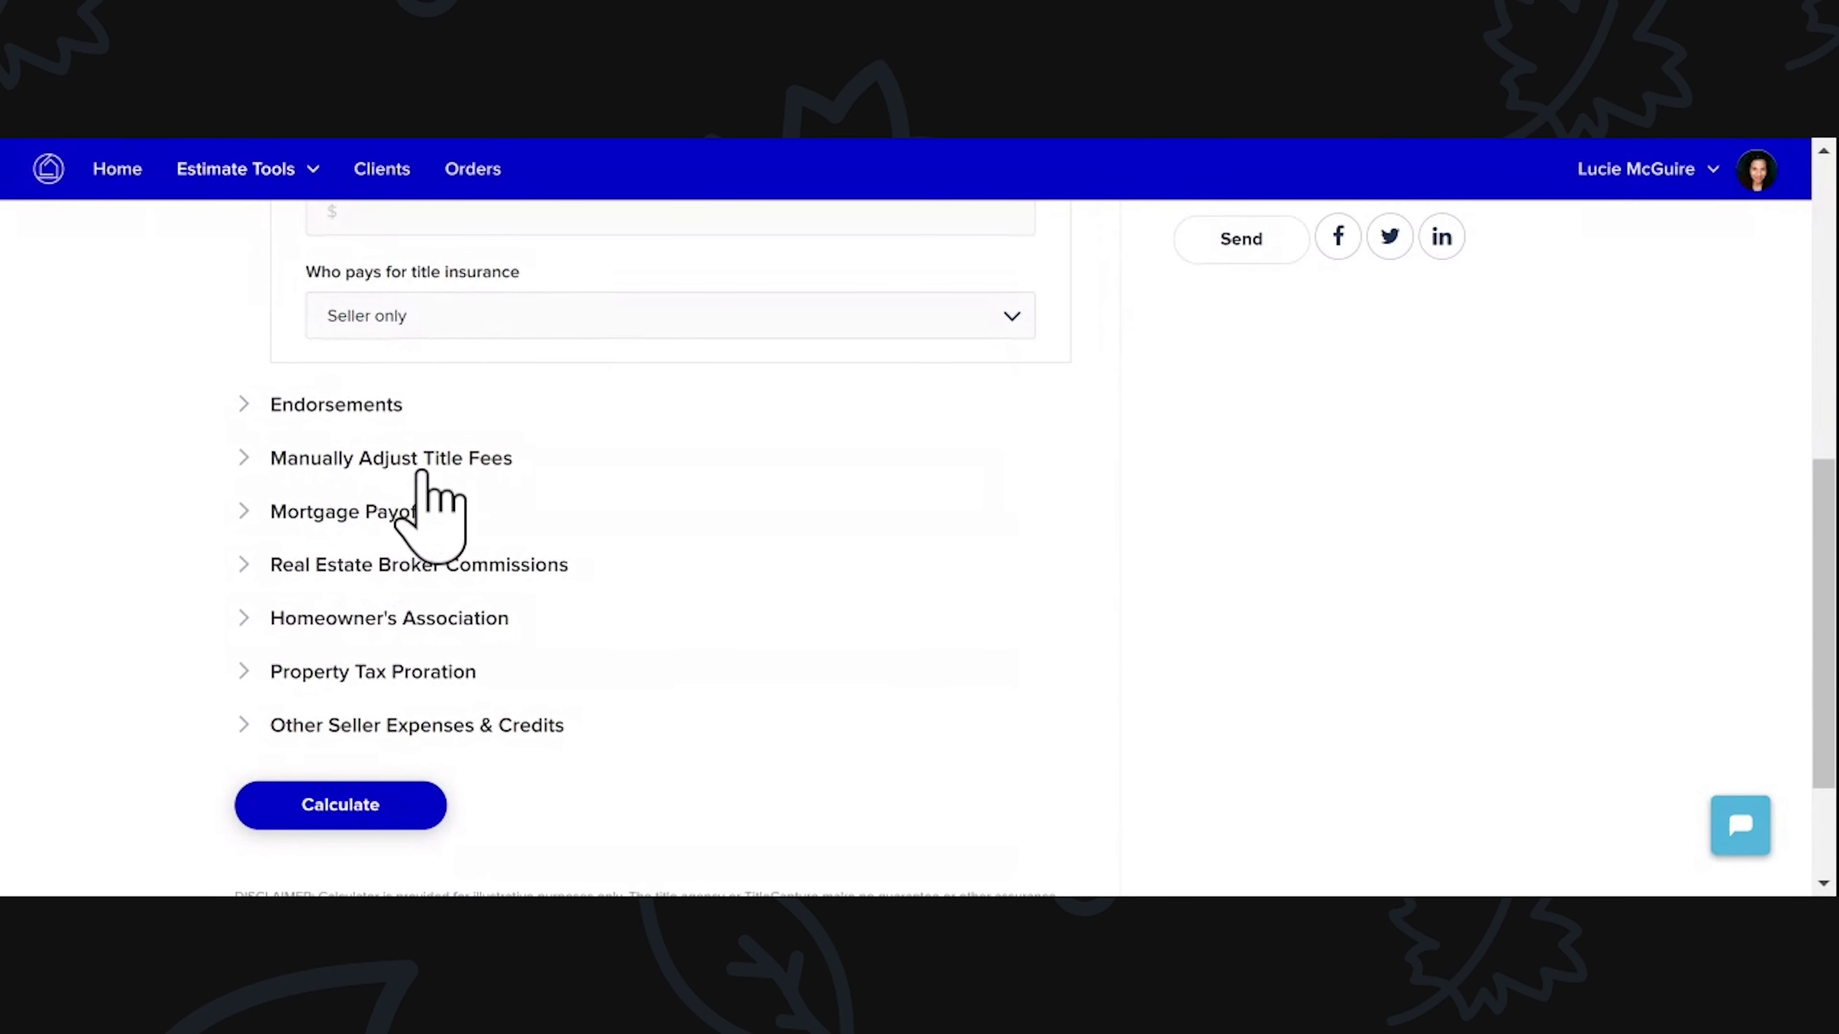
pyautogui.click(405, 511)
pyautogui.scroll(-3, 410, 566)
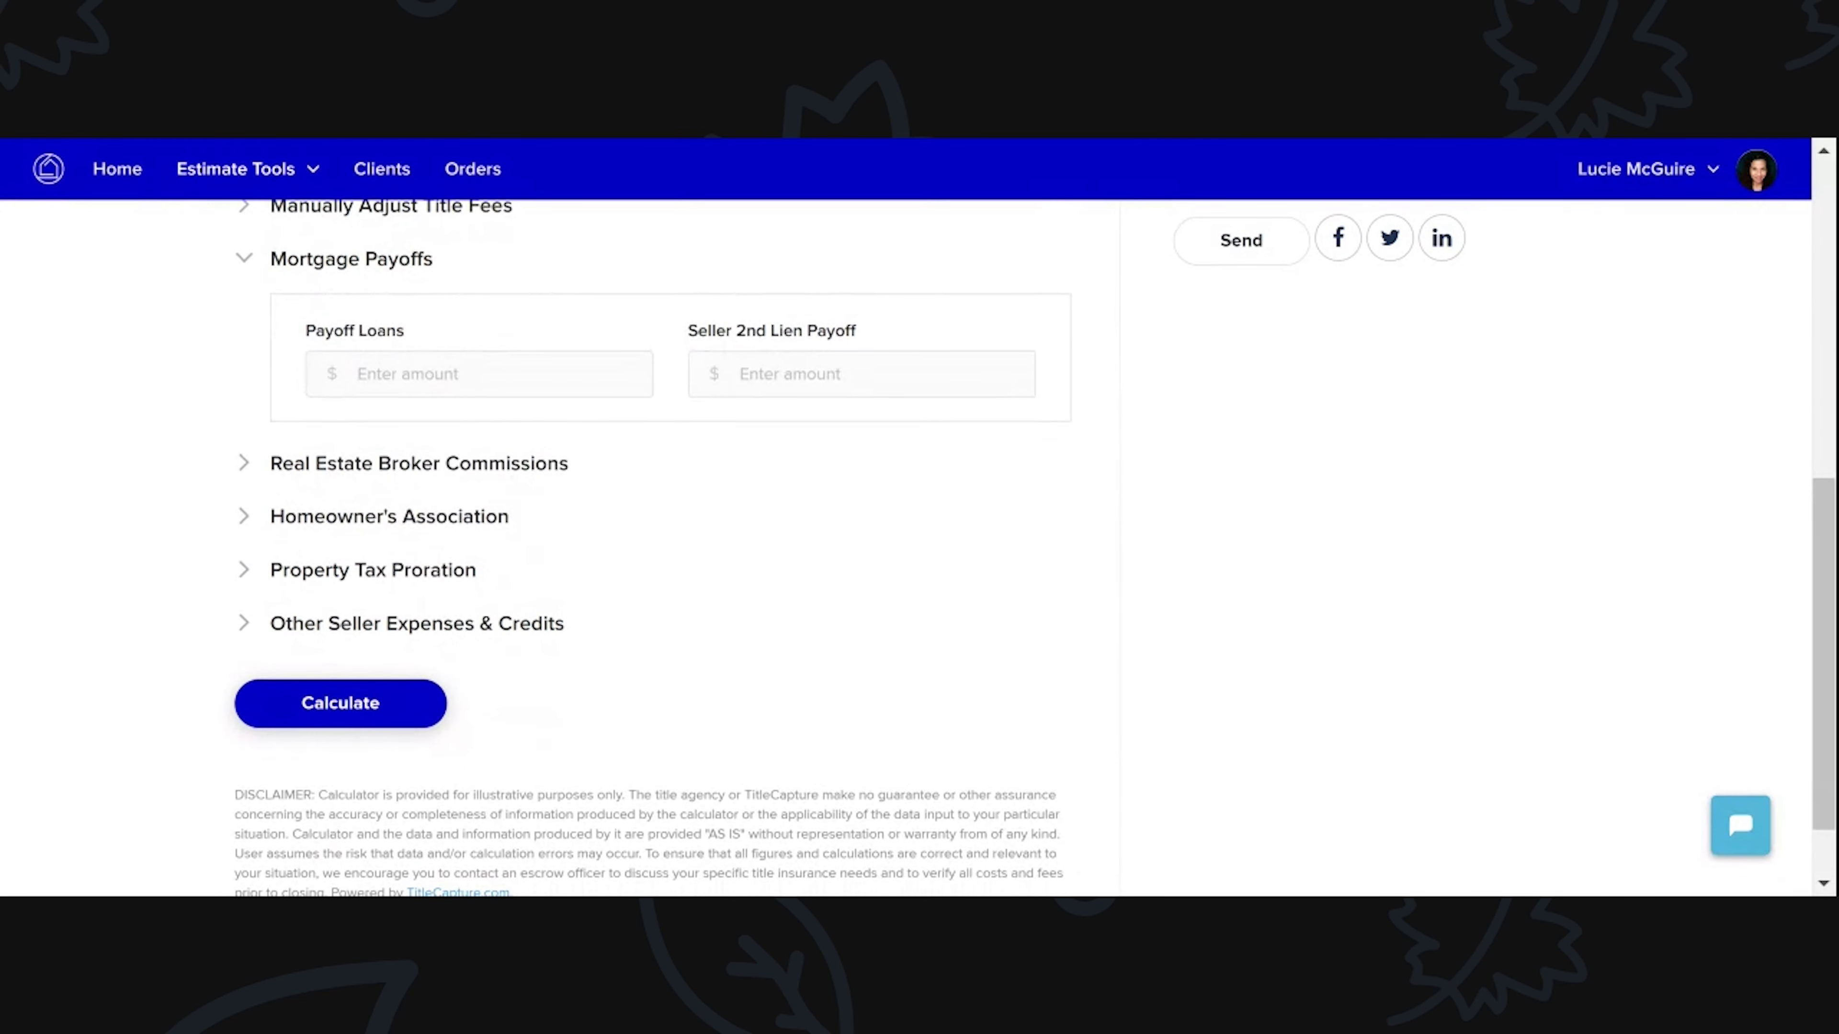
pyautogui.write('120,000')
# Step: Enter broker commission 2 and annual property taxes 3000, then calculate the Sell To Net estimate
pyautogui.scroll(-2, 1032, 548)
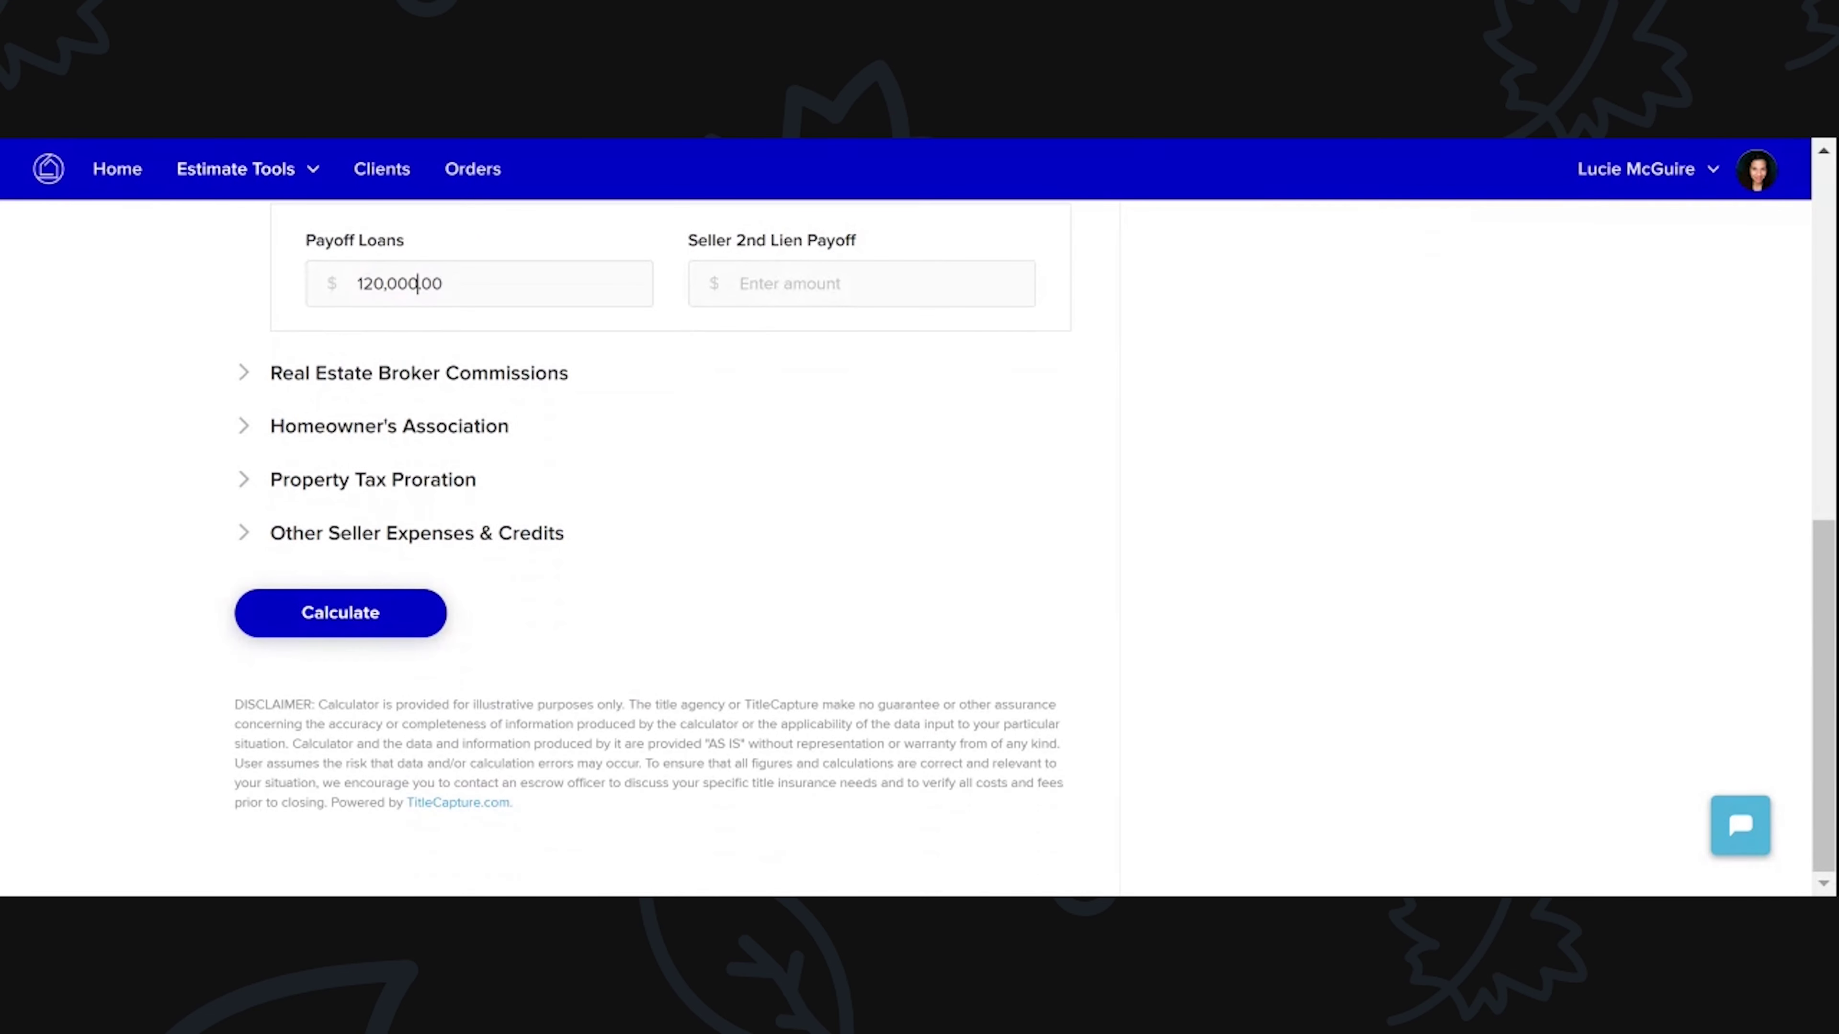
pyautogui.click(481, 374)
pyautogui.scroll(-3, 493, 411)
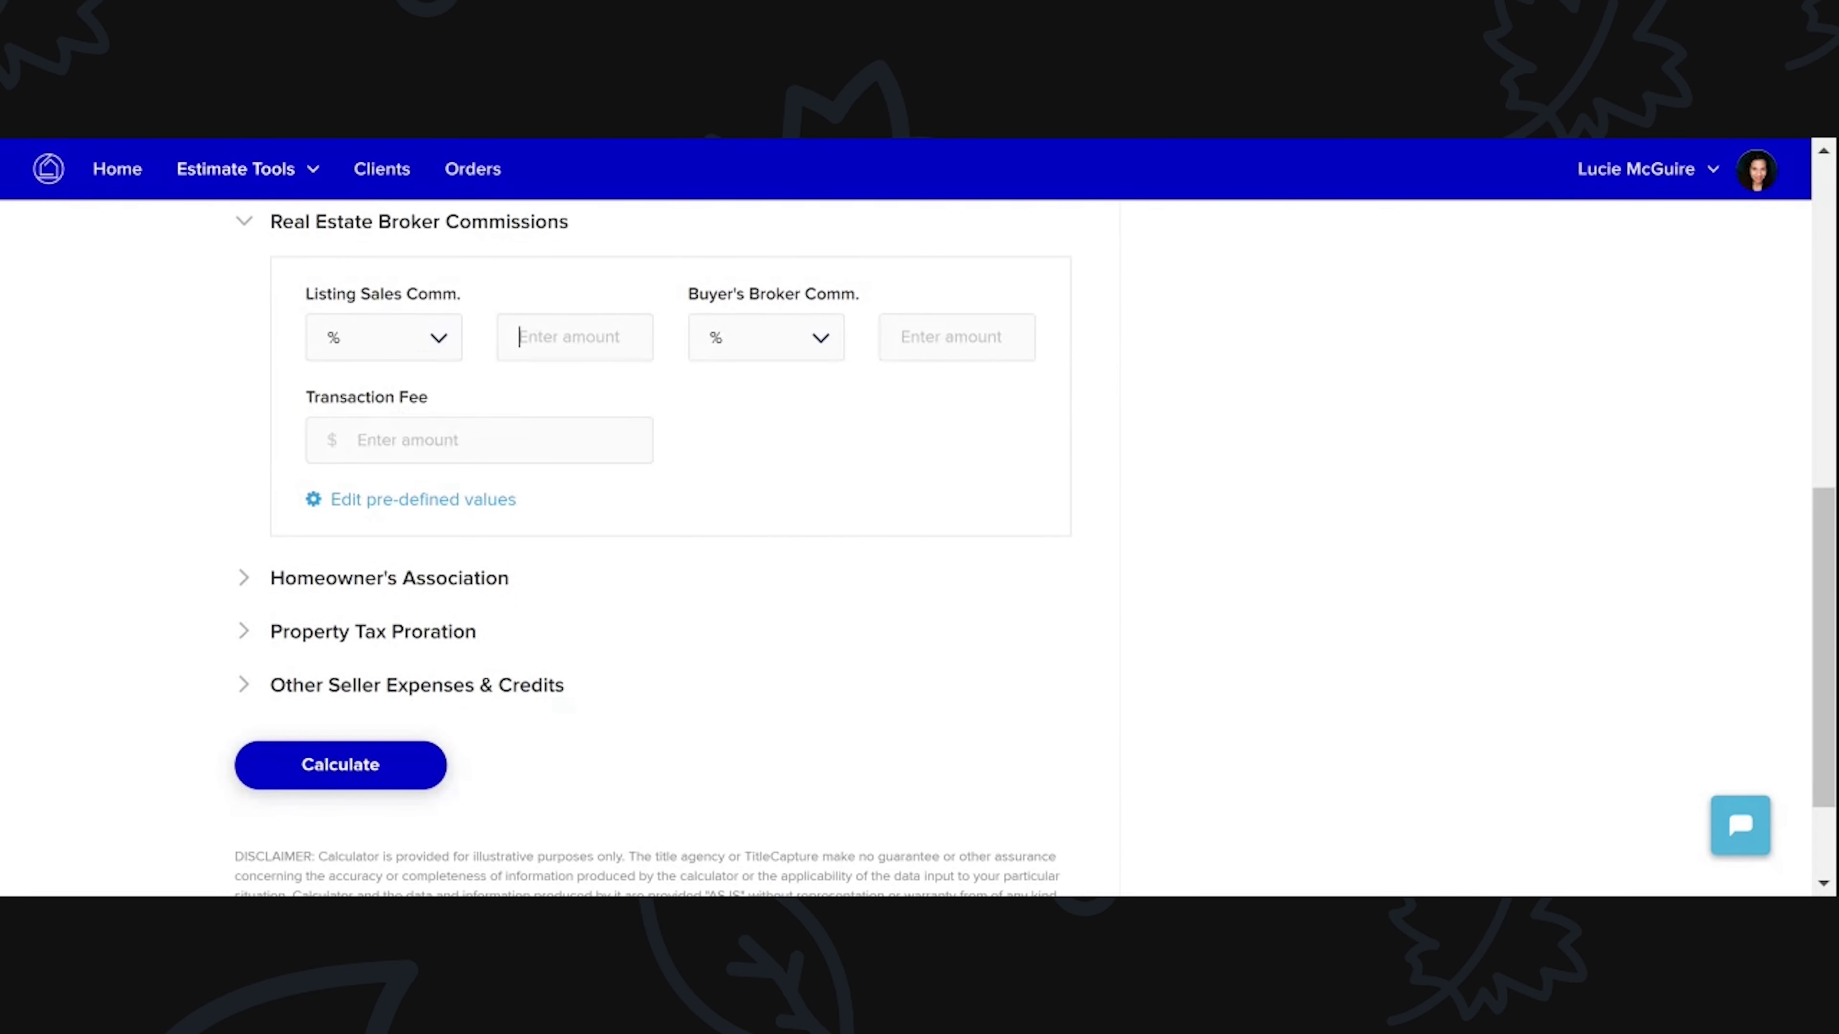
pyautogui.write('2')
pyautogui.click(425, 629)
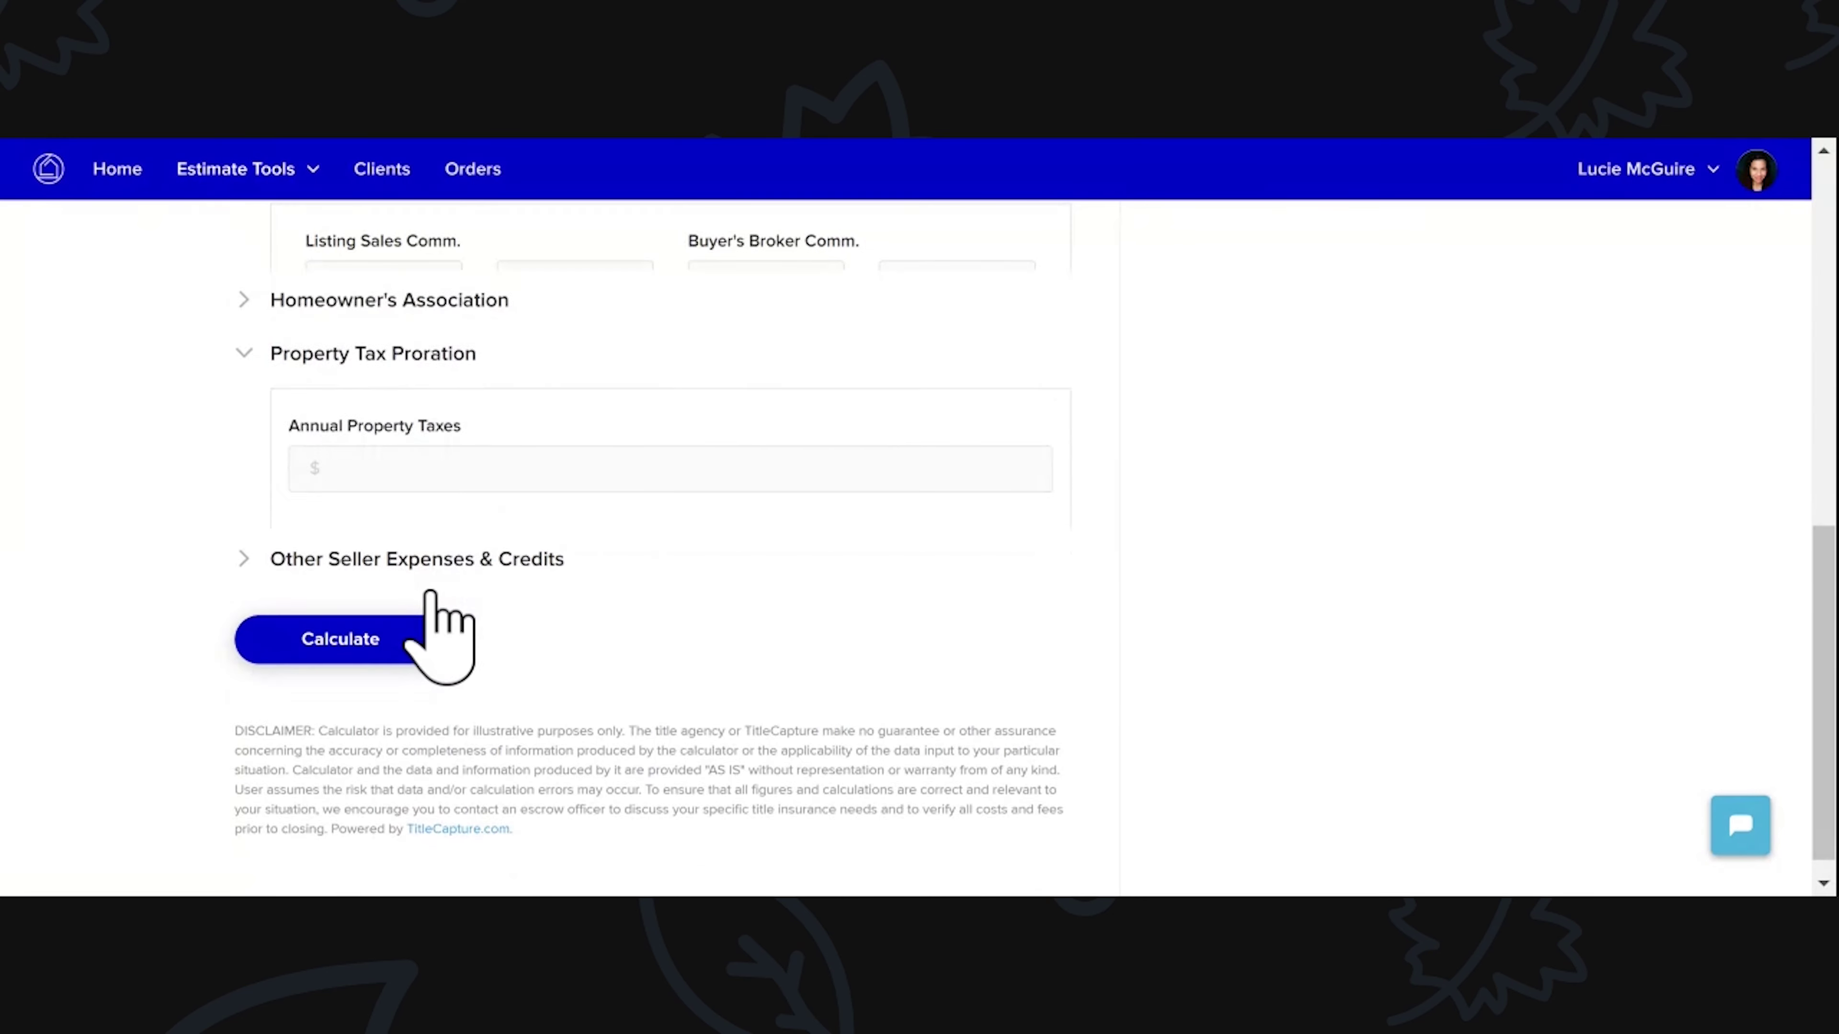
pyautogui.write('3000')
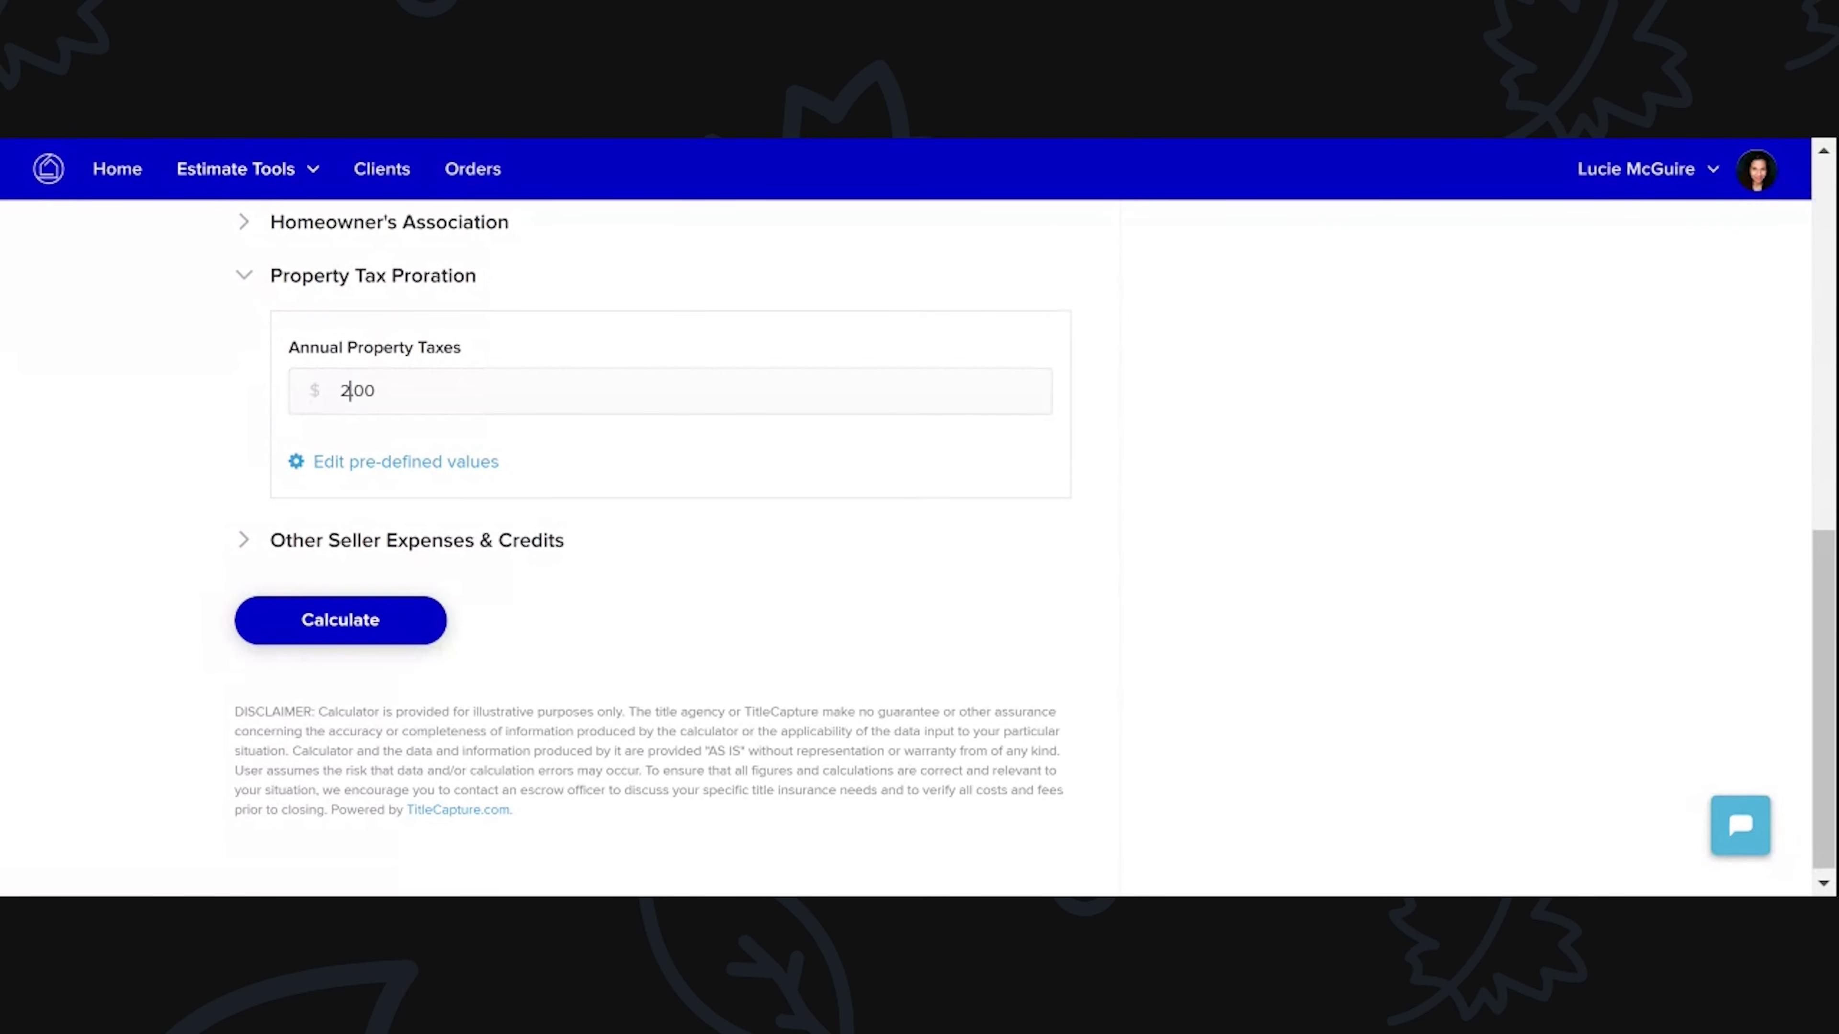
pyautogui.click(353, 627)
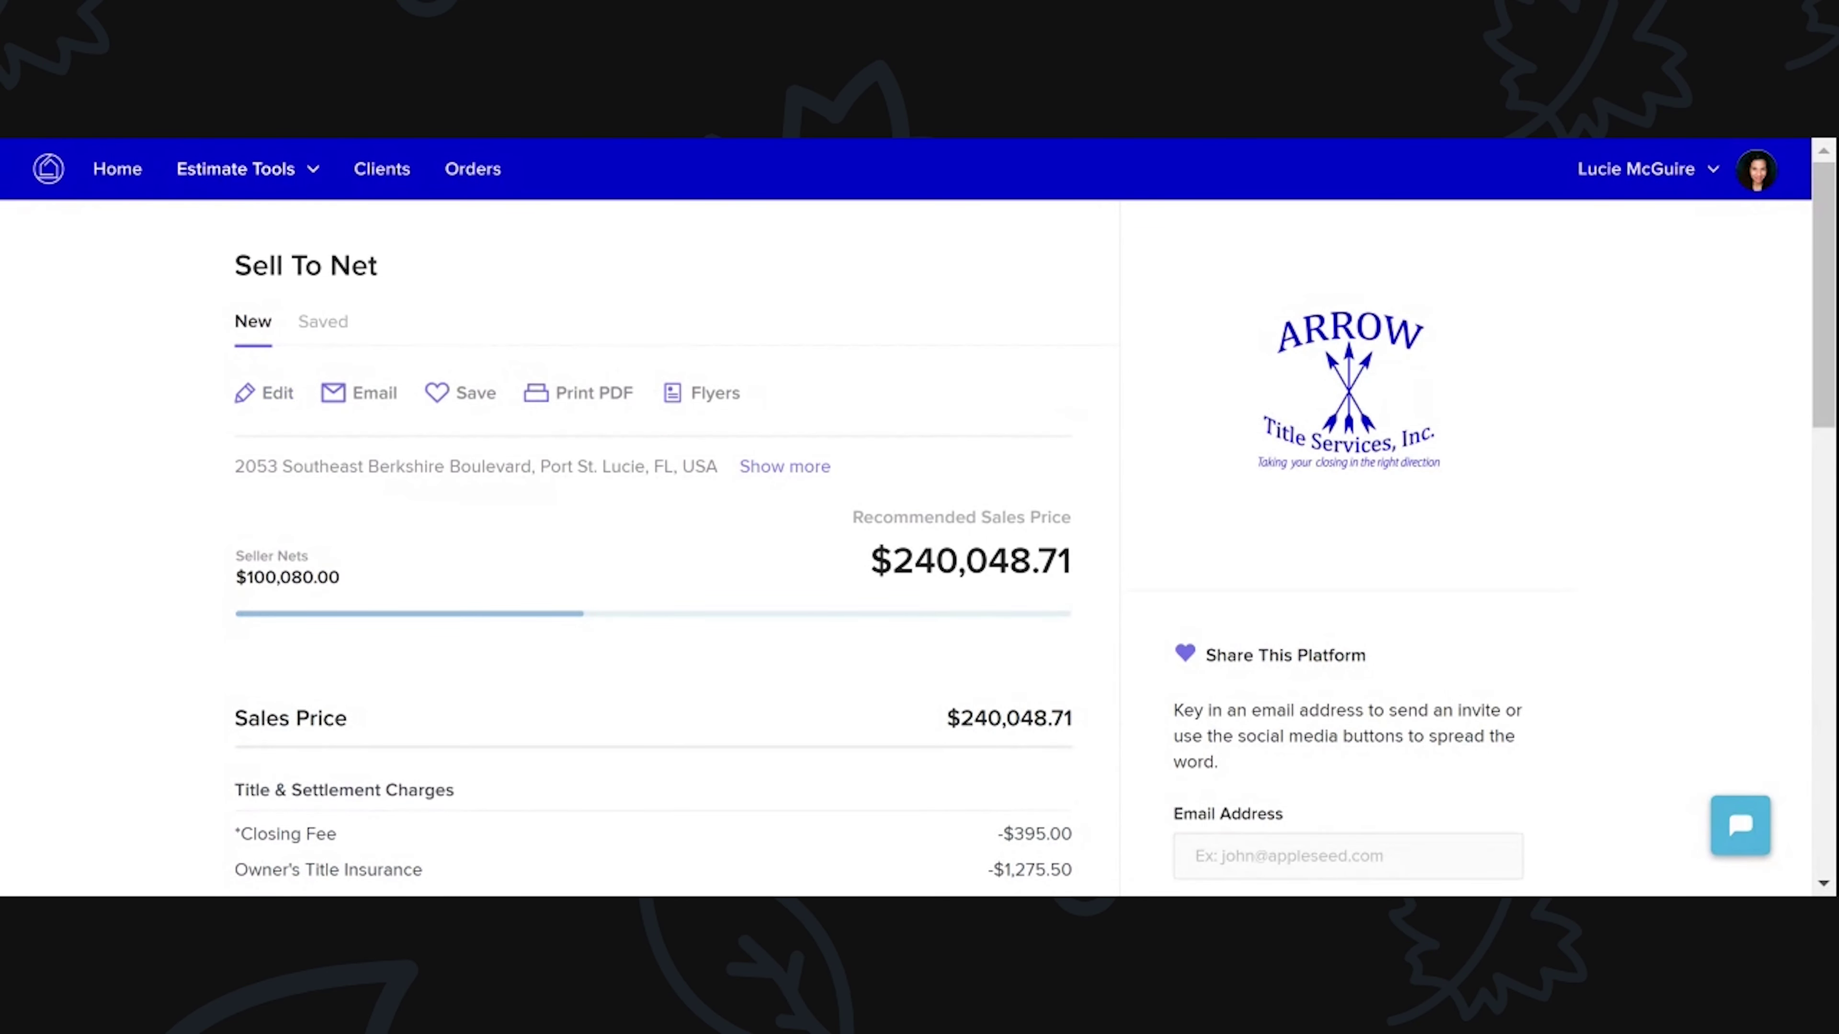
pyautogui.scroll(-3, 820, 620)
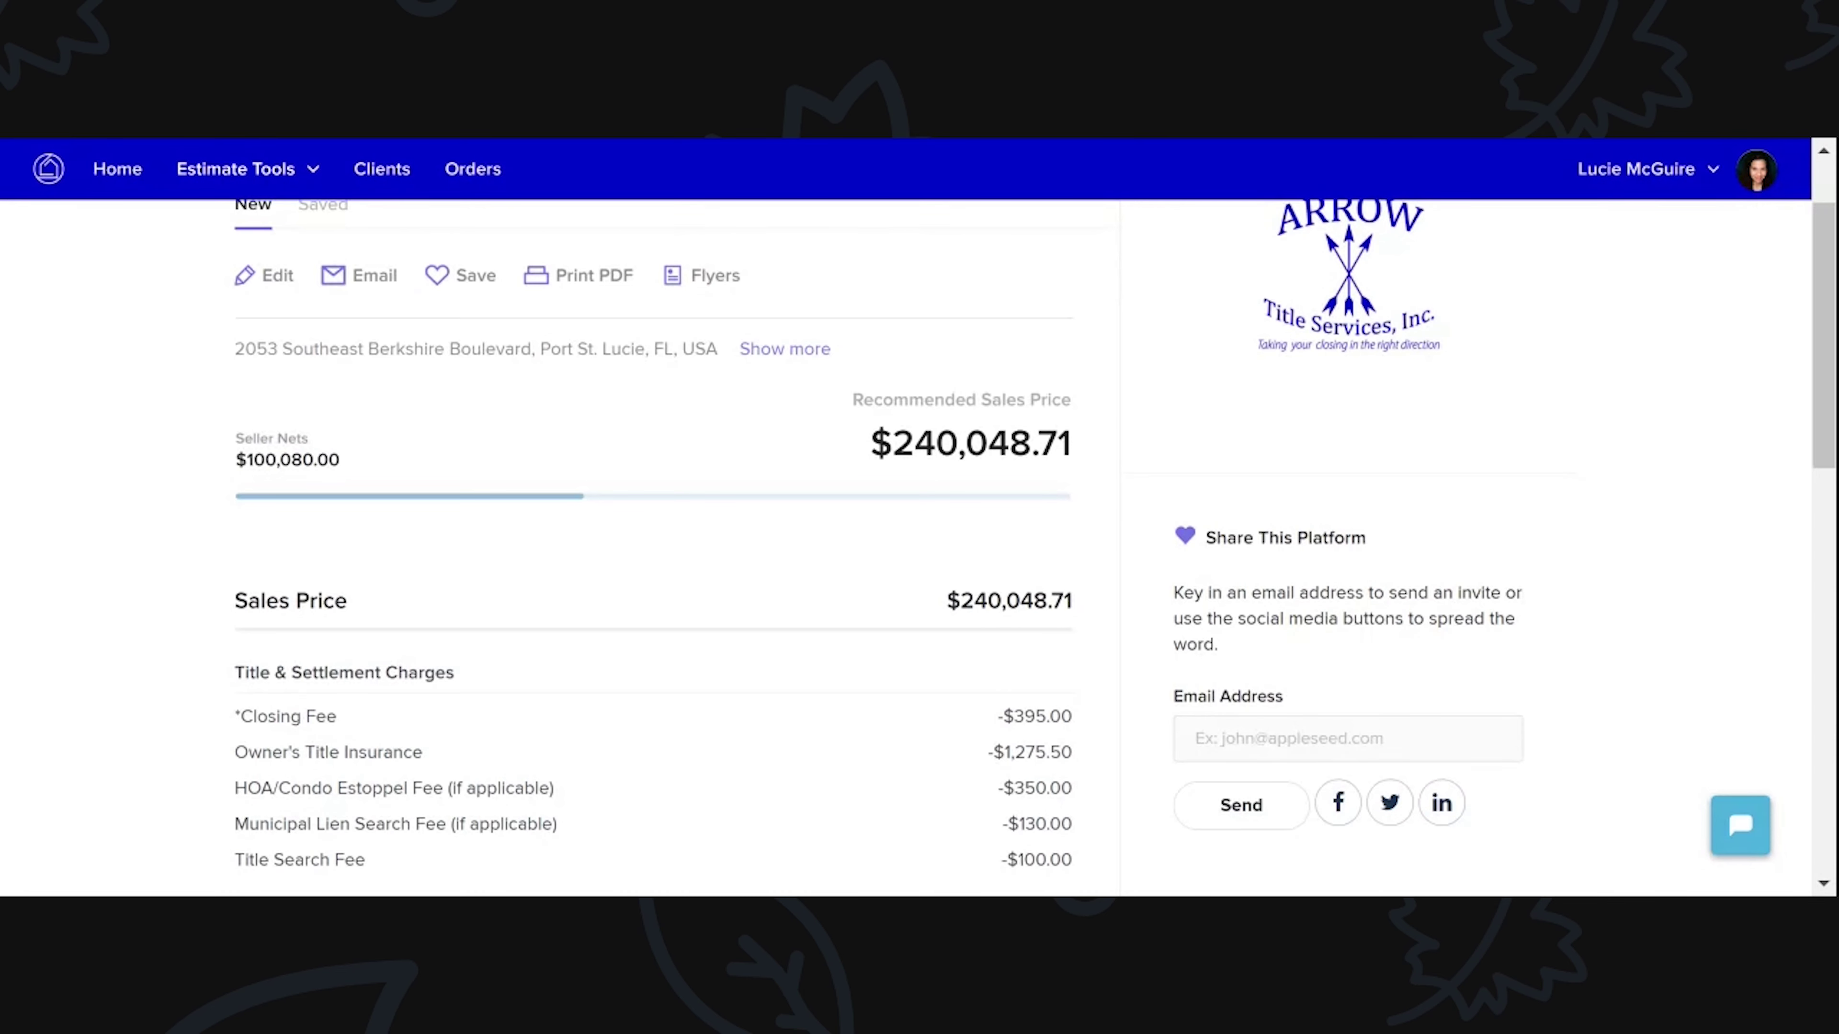
pyautogui.scroll(-5, 919, 551)
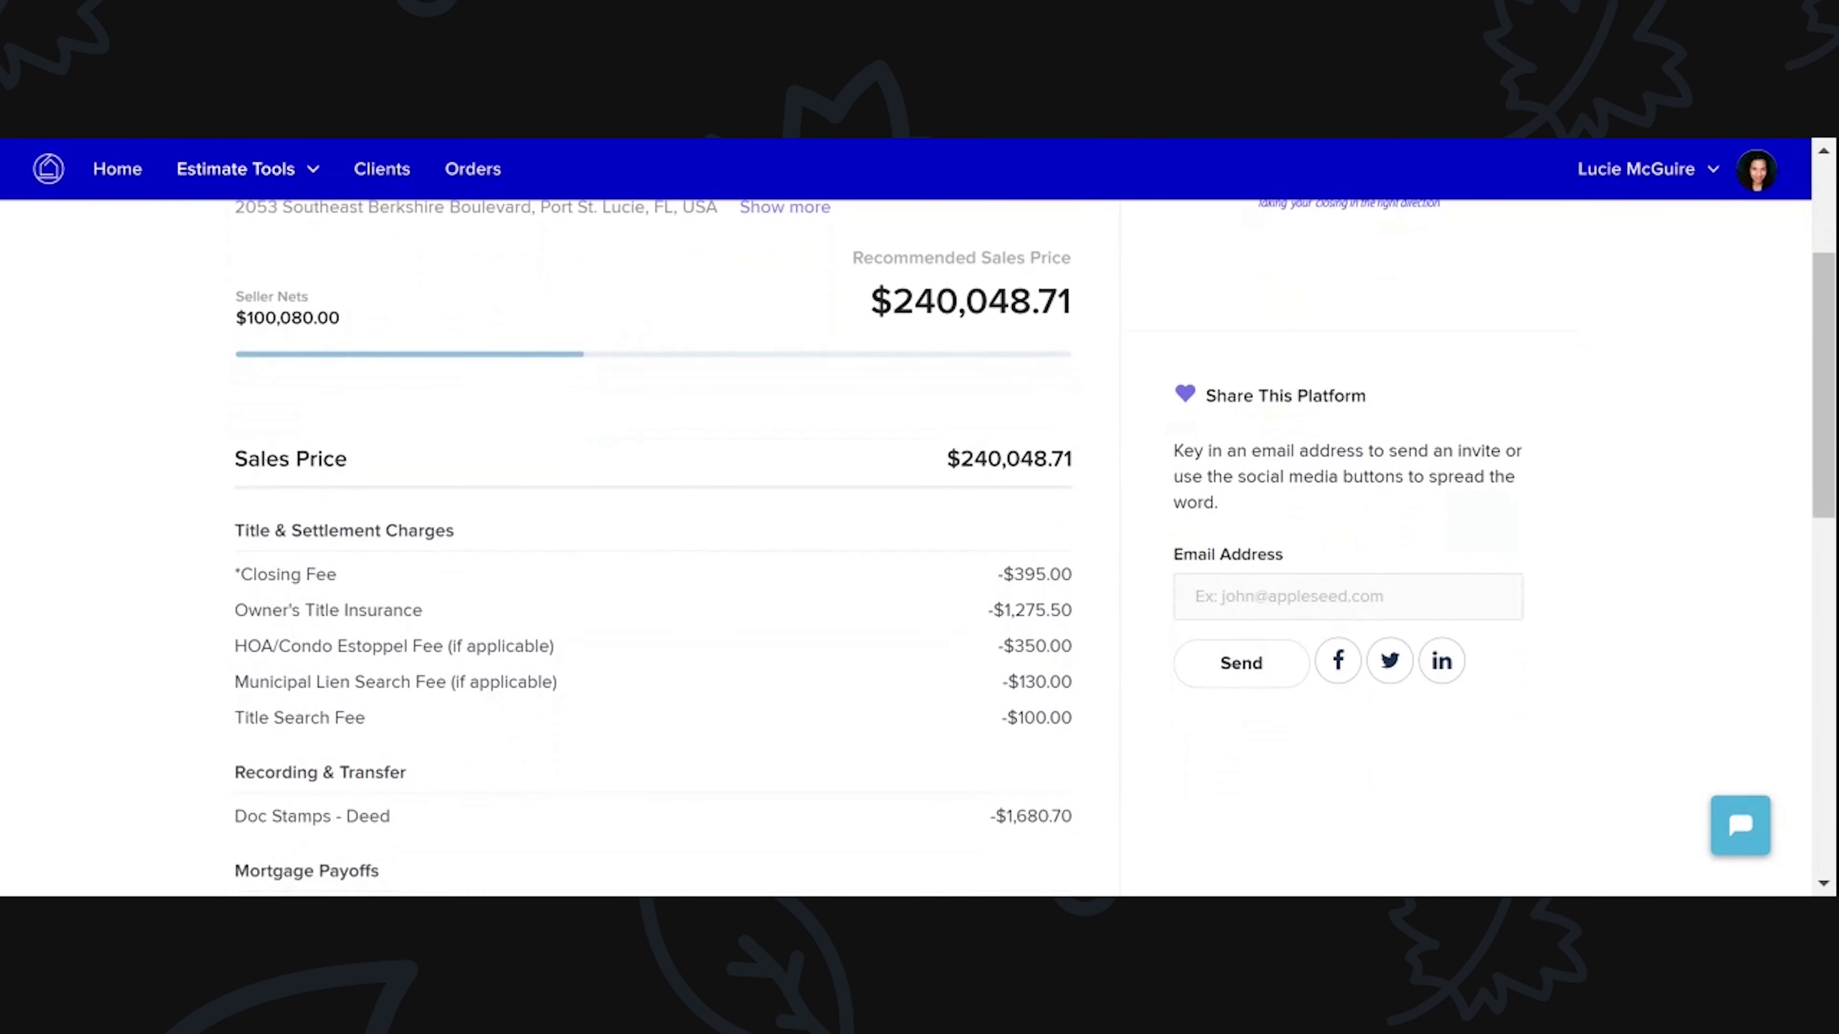
pyautogui.scroll(-7, 919, 550)
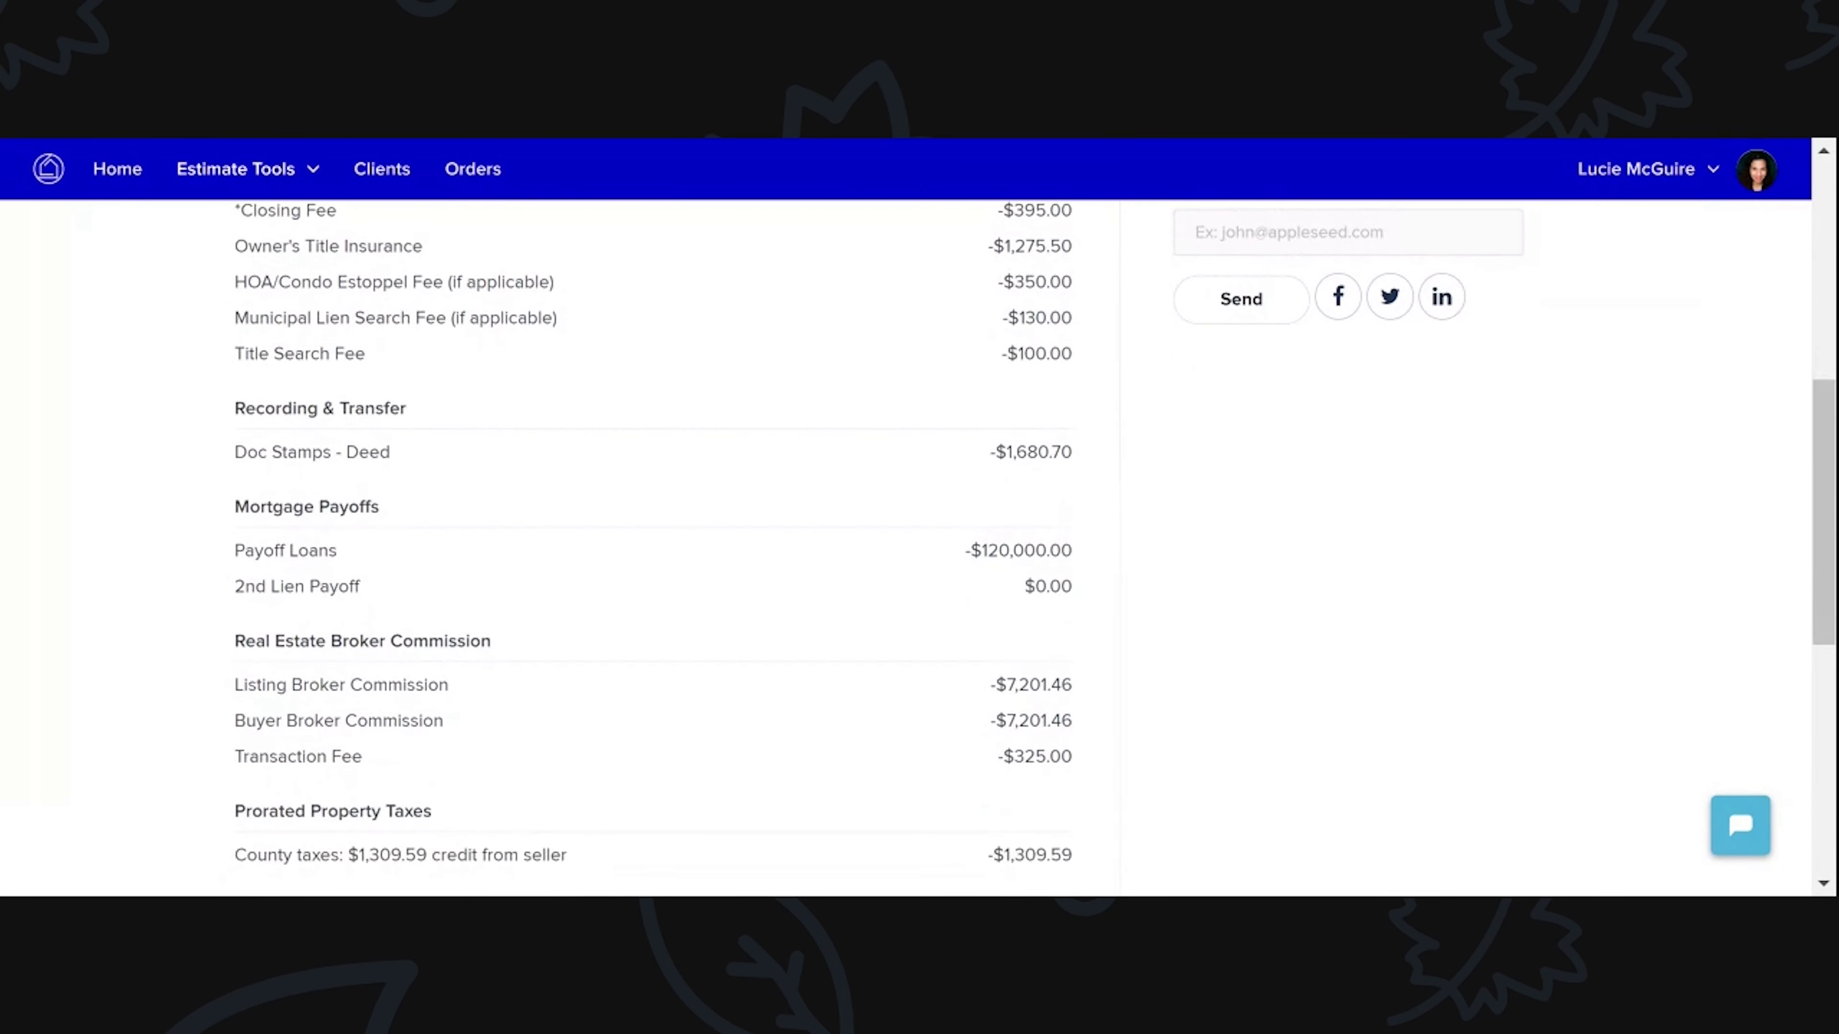
pyautogui.scroll(10, 919, 551)
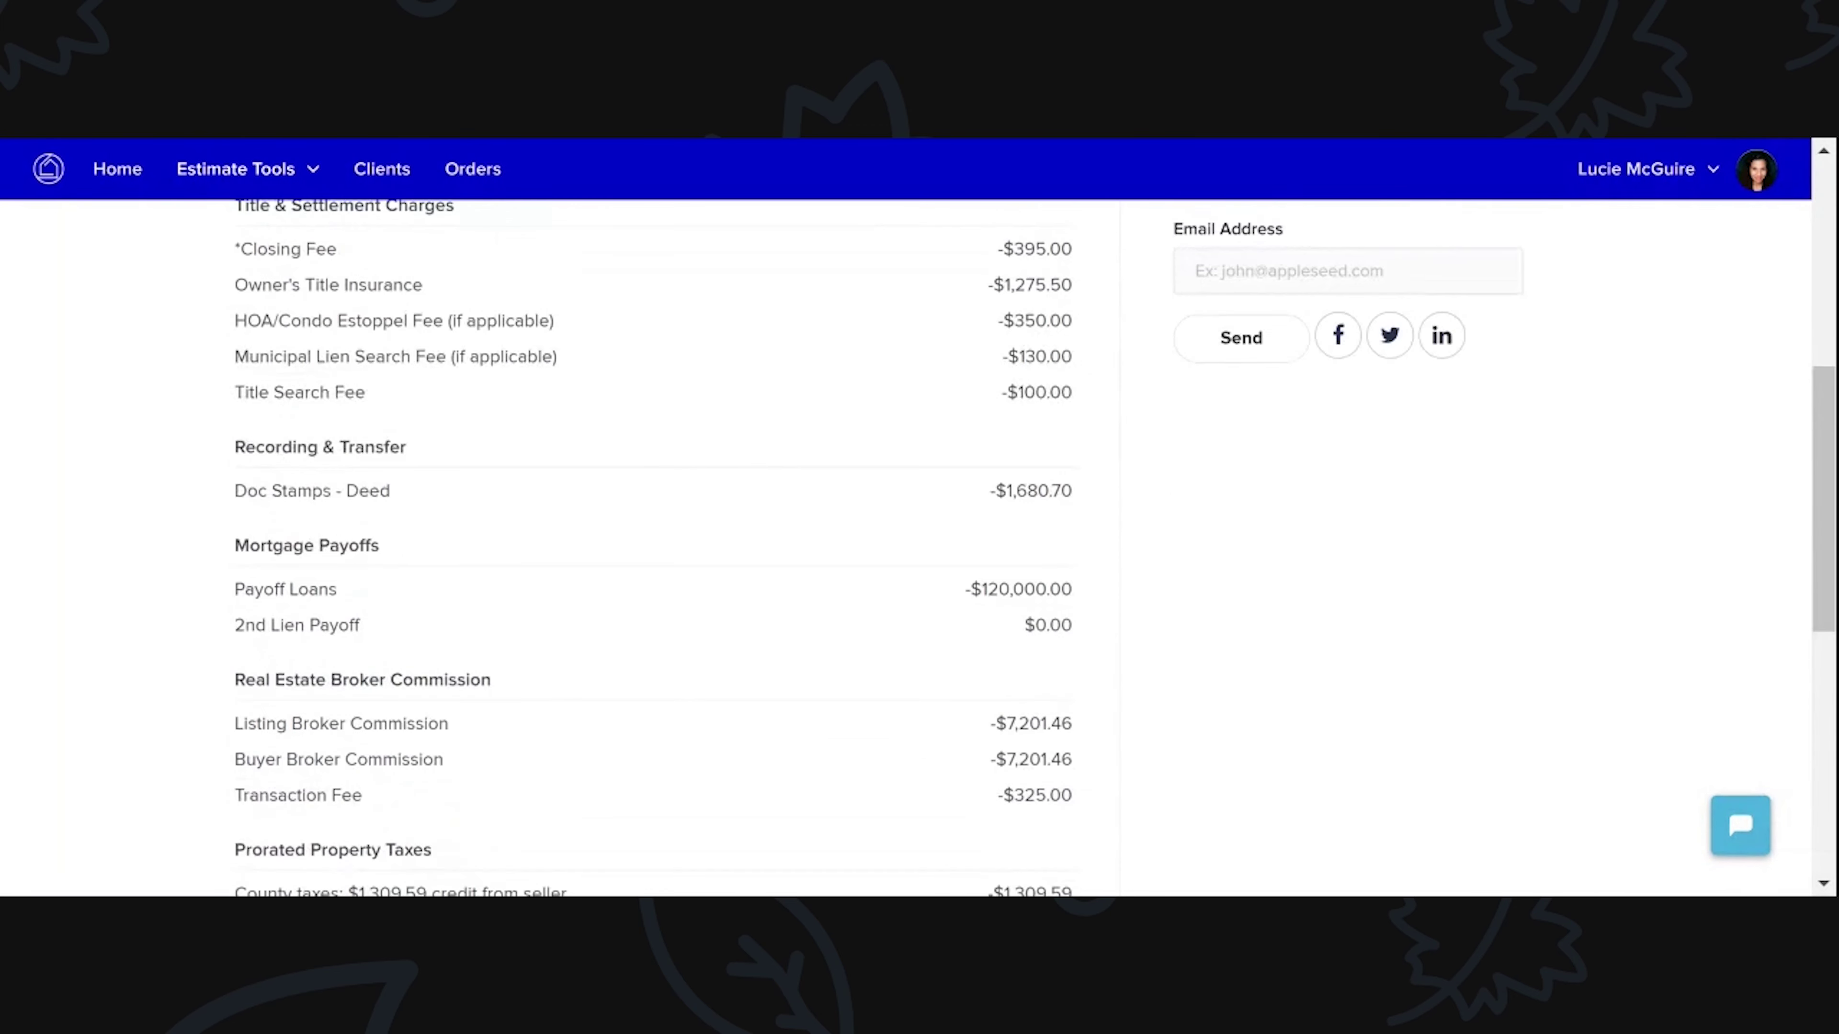
pyautogui.scroll(3, 919, 551)
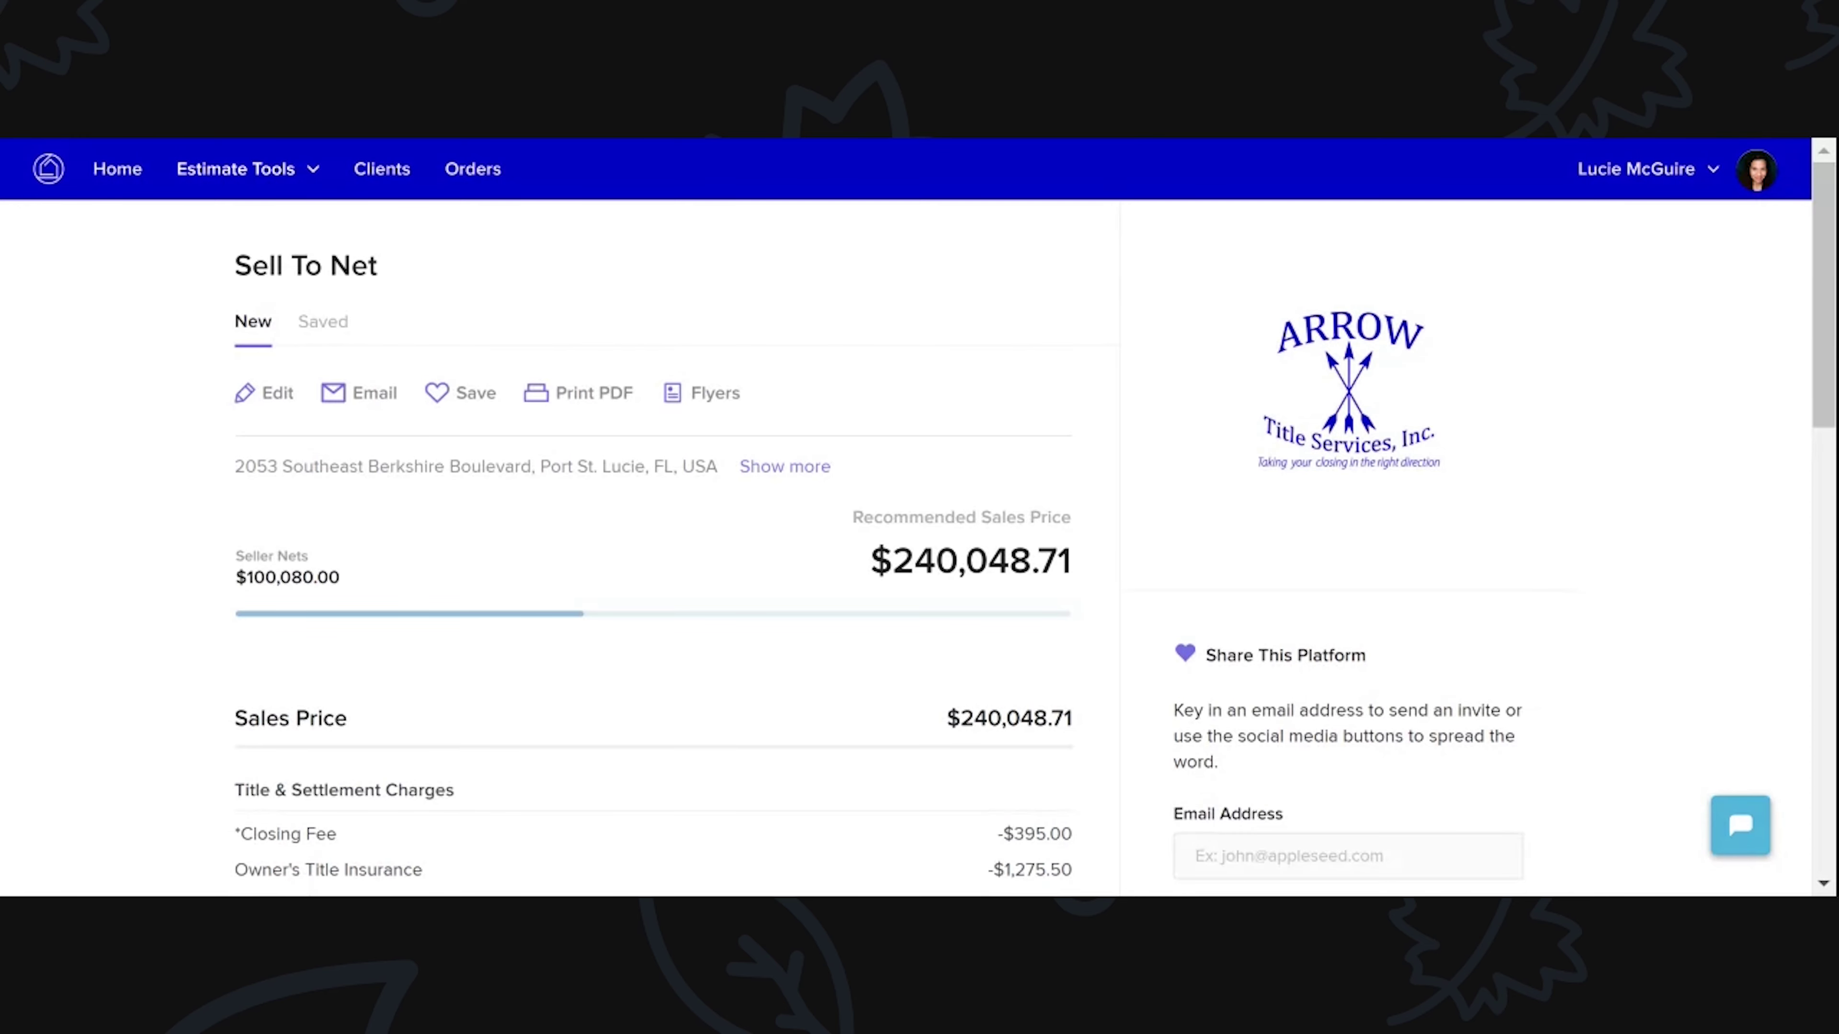
pyautogui.scroll(-4, 919, 543)
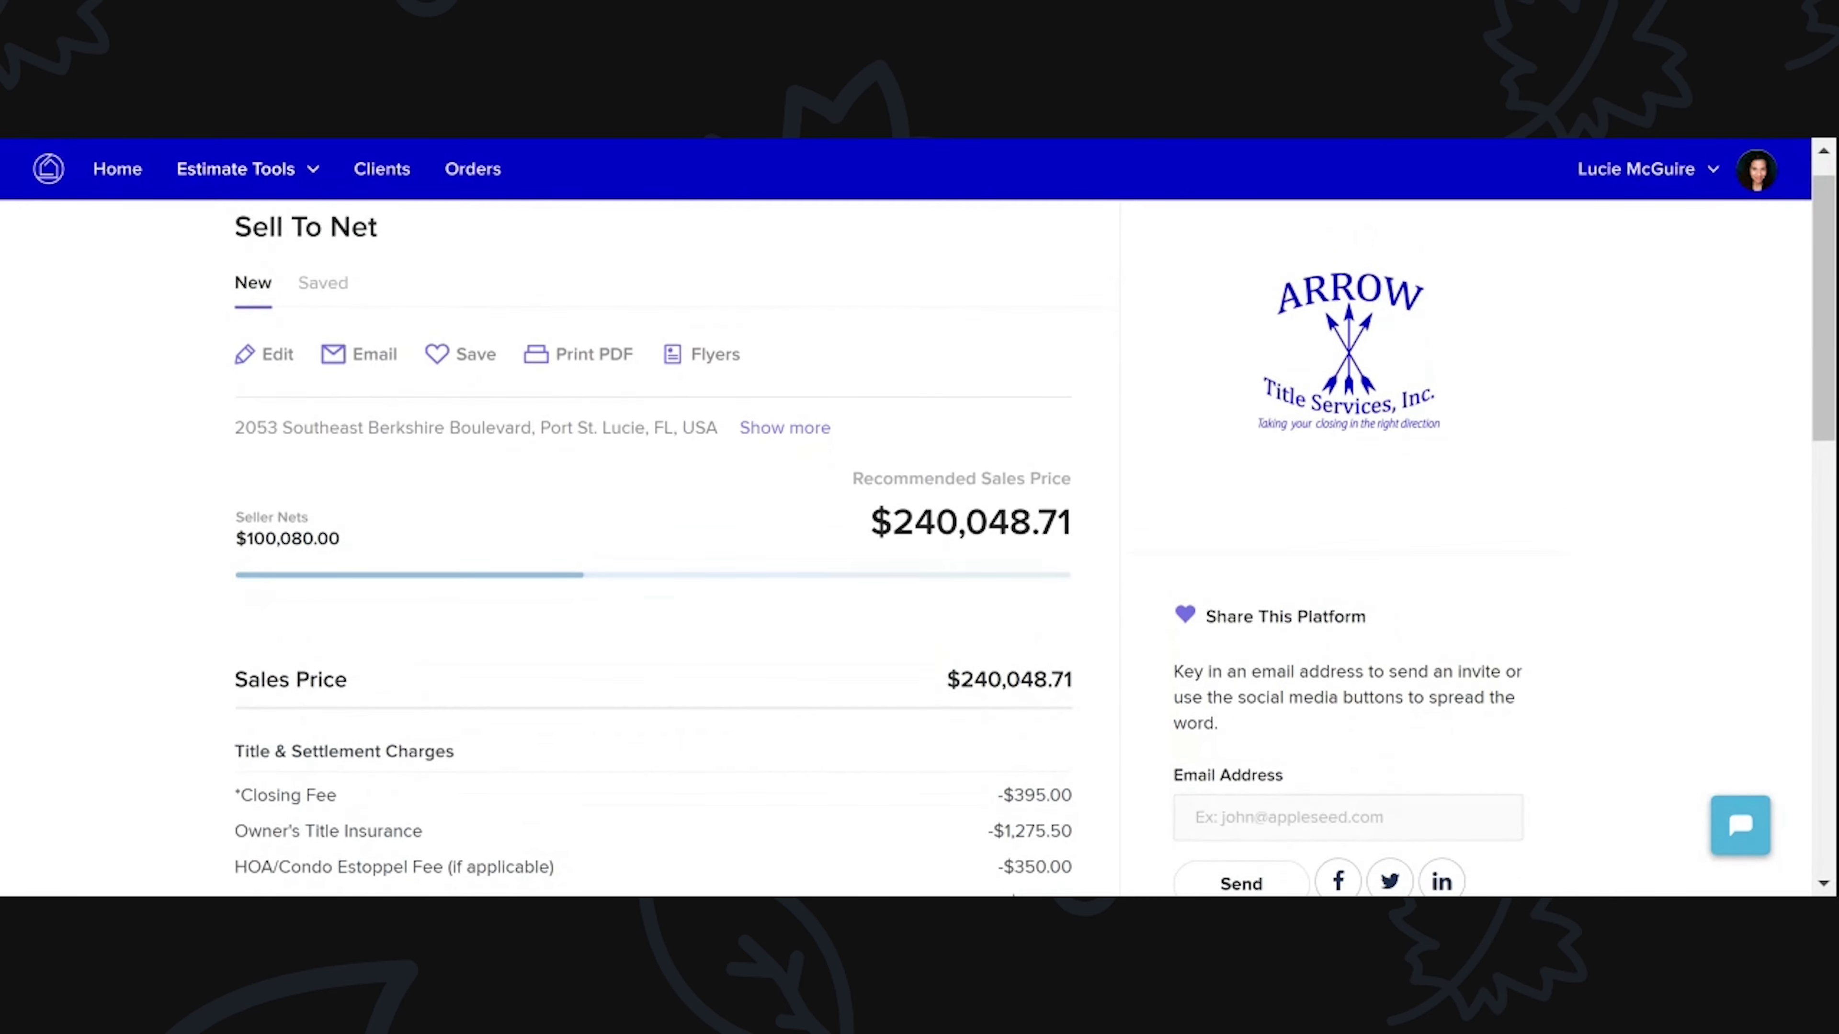
pyautogui.scroll(3, 920, 543)
# Step: Start a new Seller's Multiple Offers estimate from the Estimate Tools list
pyautogui.scroll(1, 246, 158)
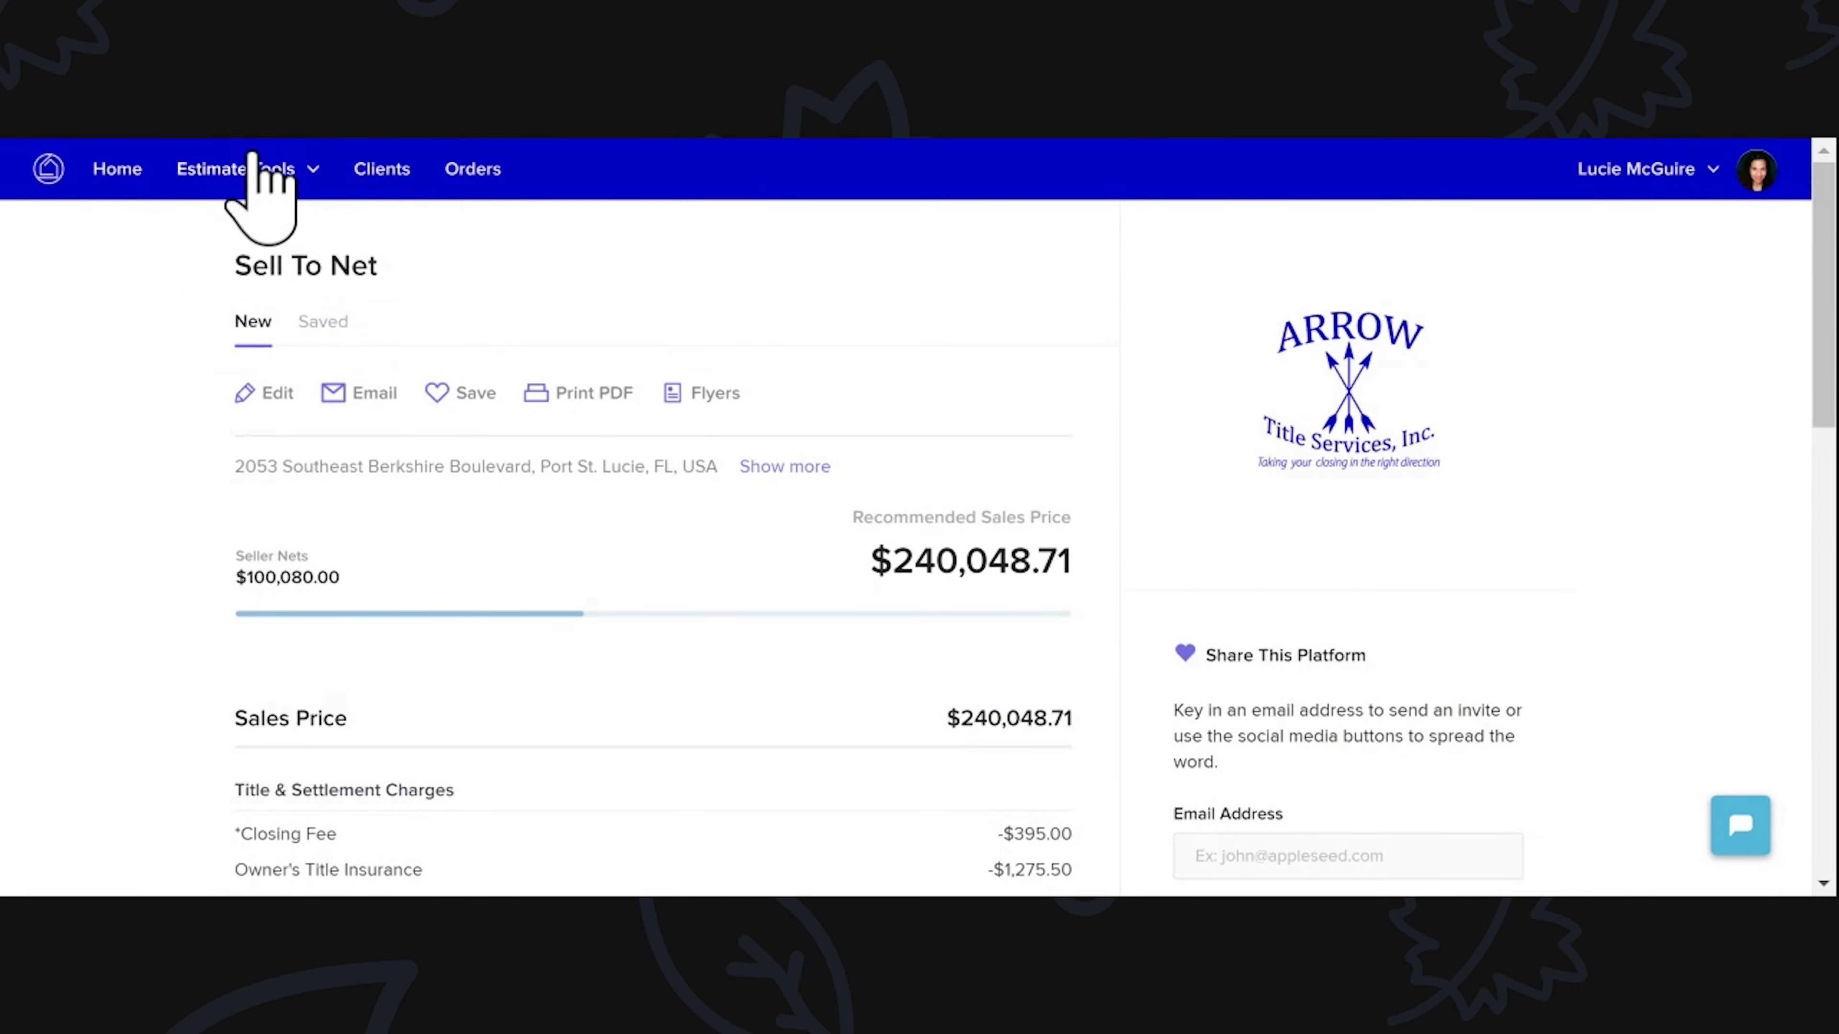
pyautogui.click(254, 169)
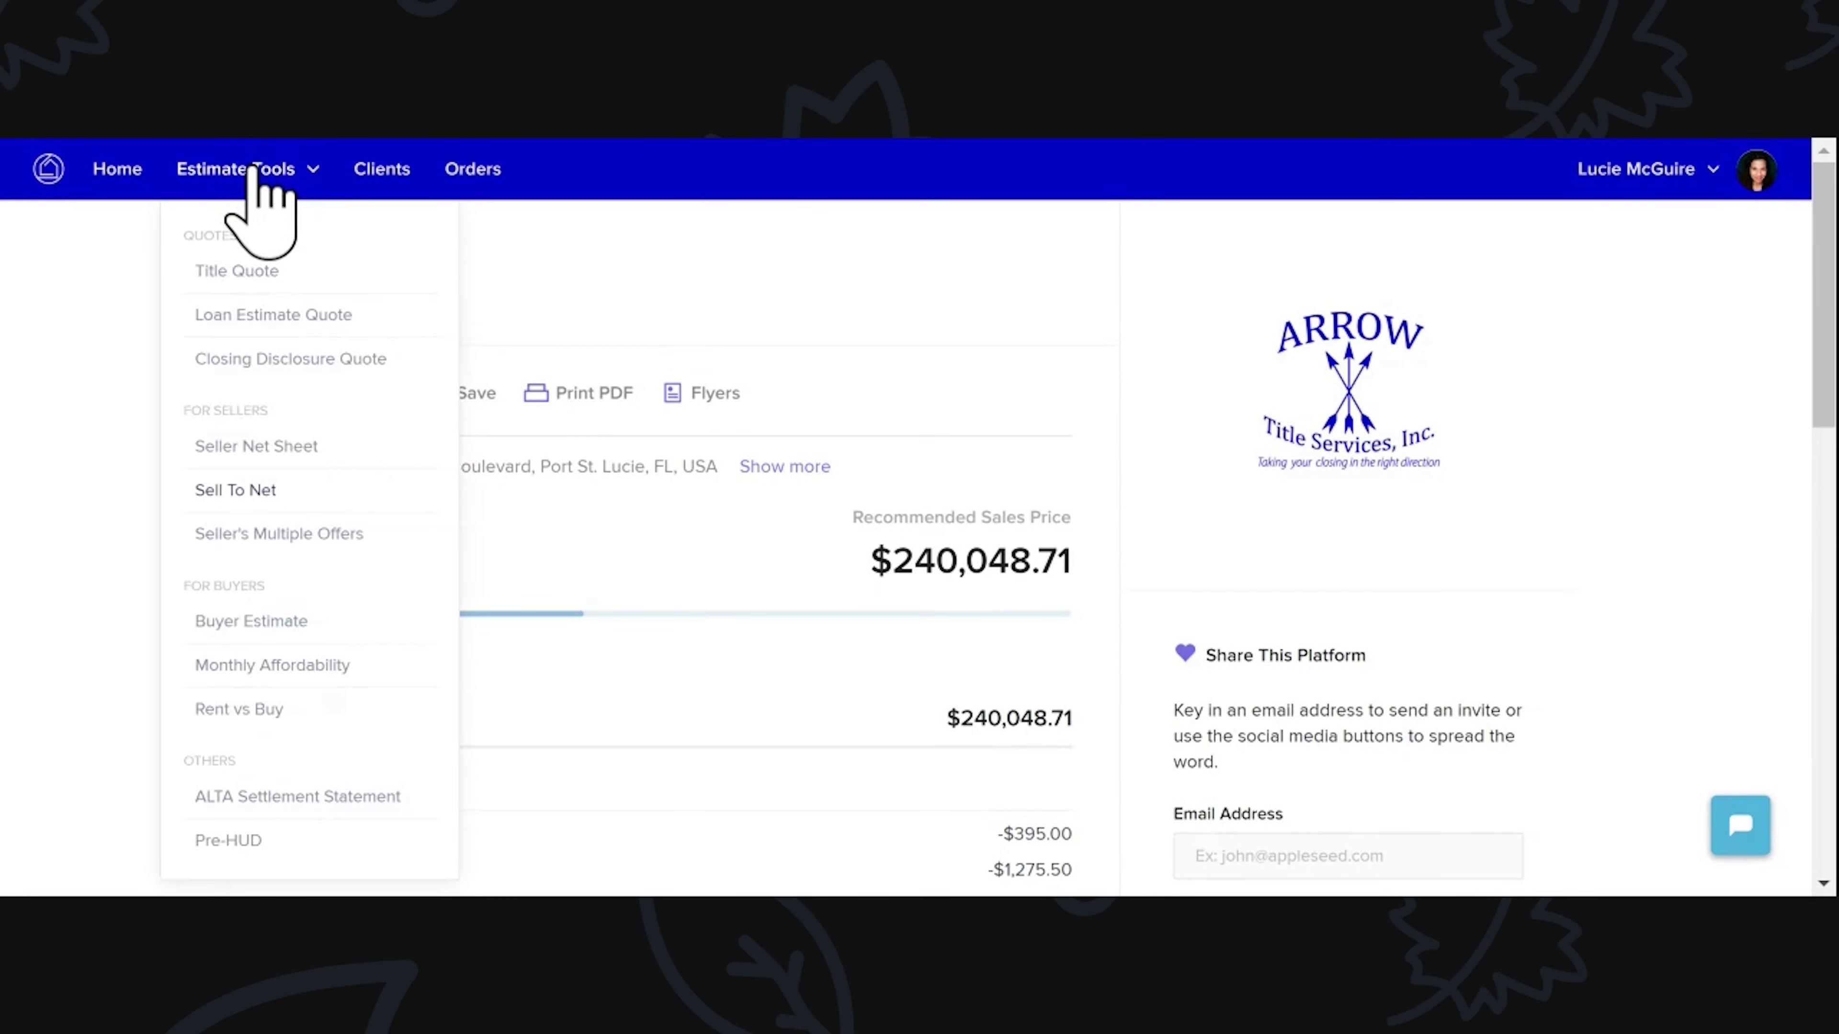
pyautogui.click(274, 551)
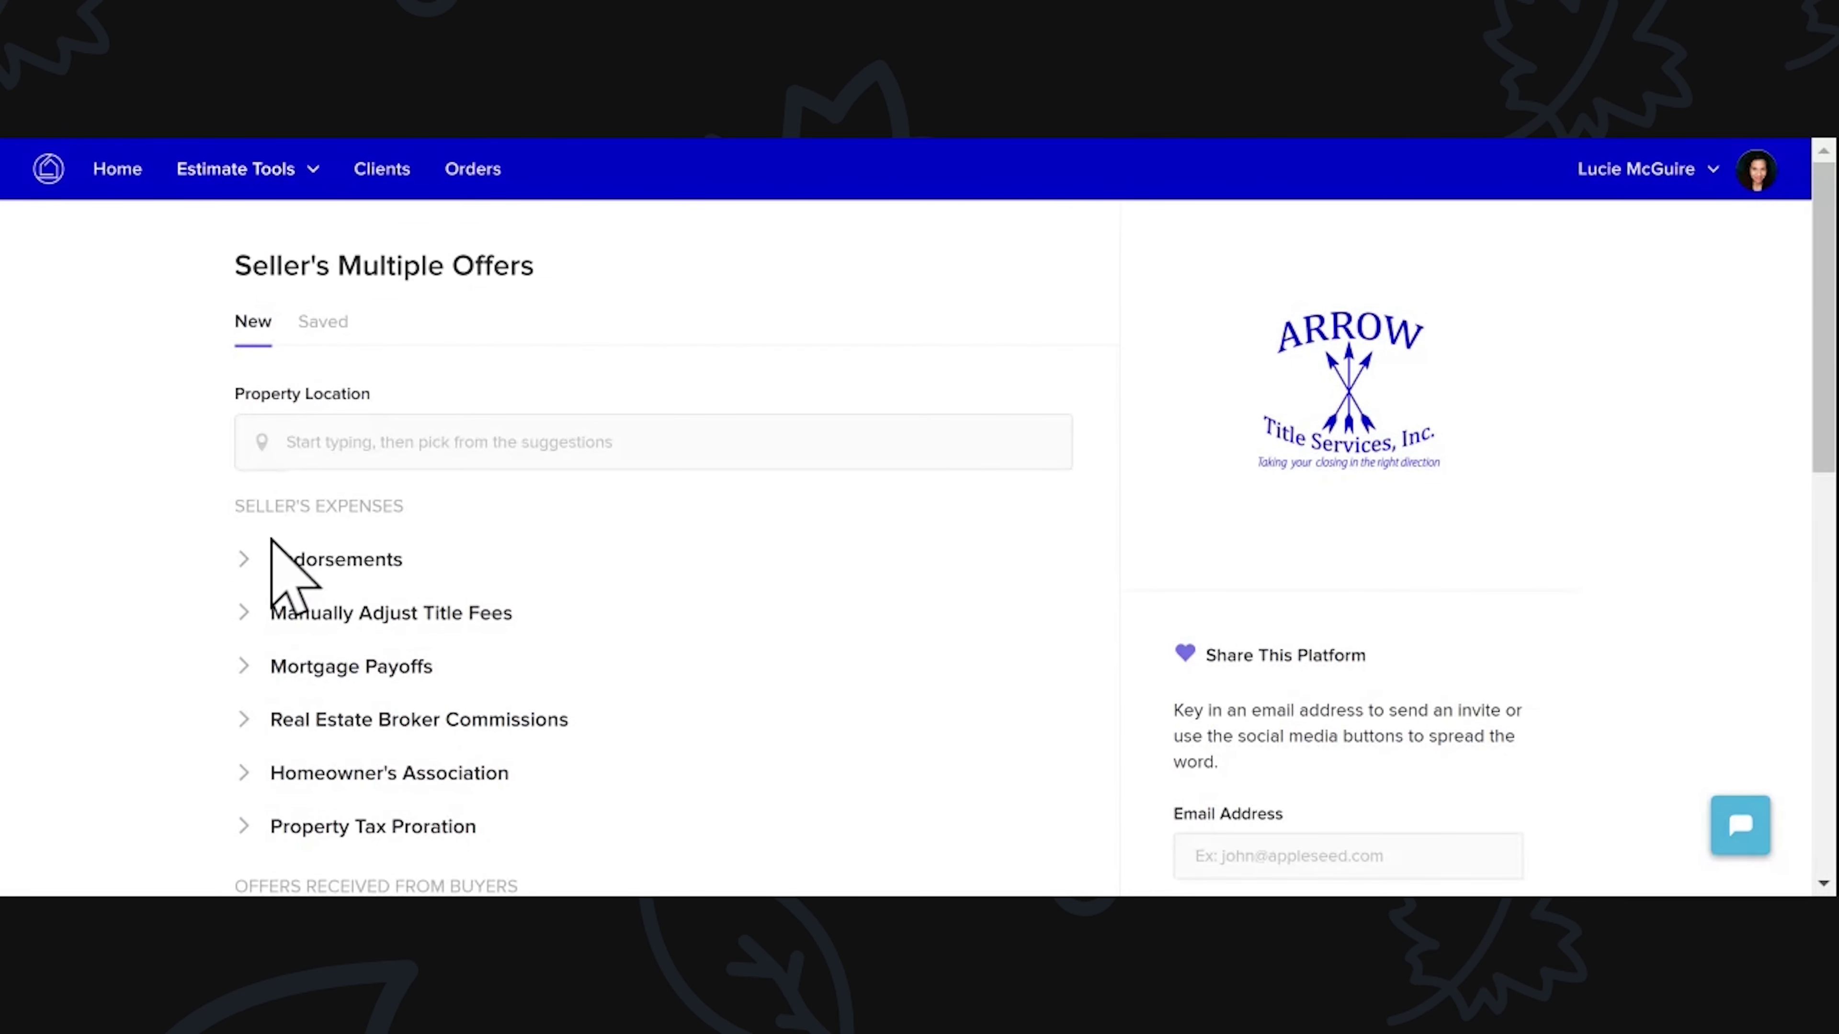
# Step: Enter '2053 se ber' as Property Location and pick the Port St. Lucie, FL suggestion
pyautogui.scroll(-3, 925, 565)
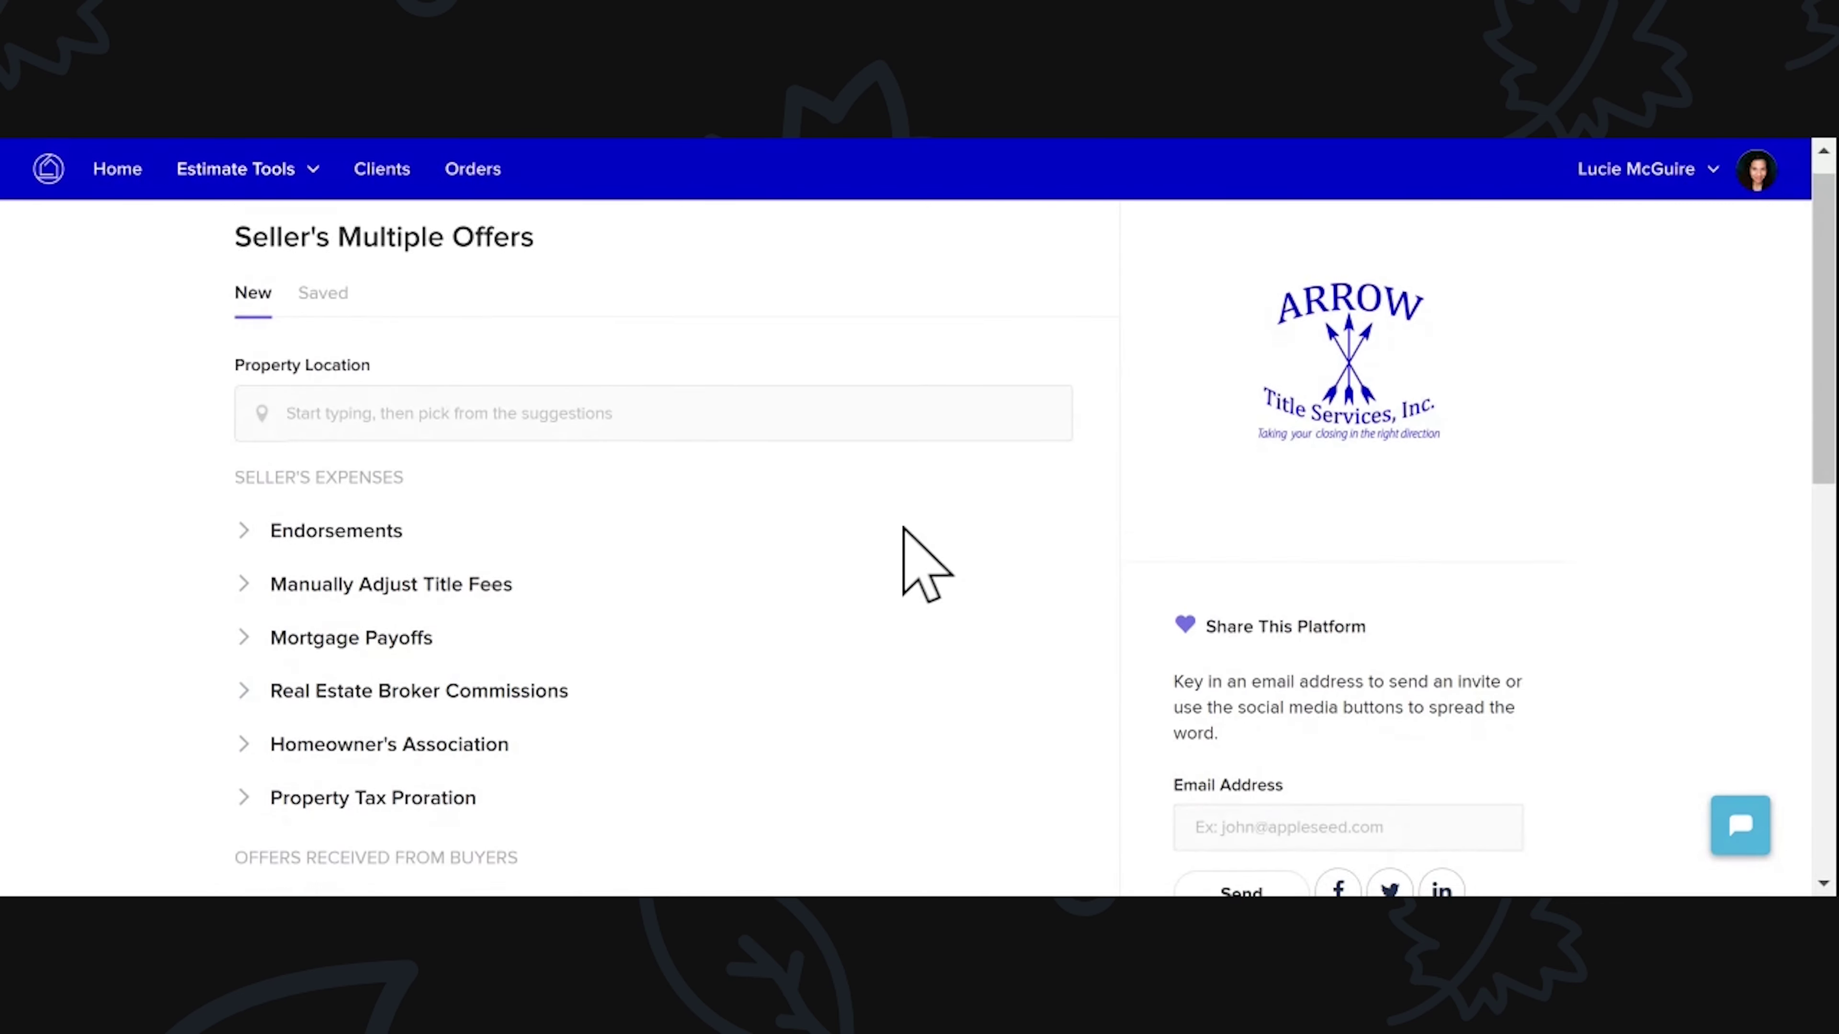
pyautogui.scroll(3, 925, 548)
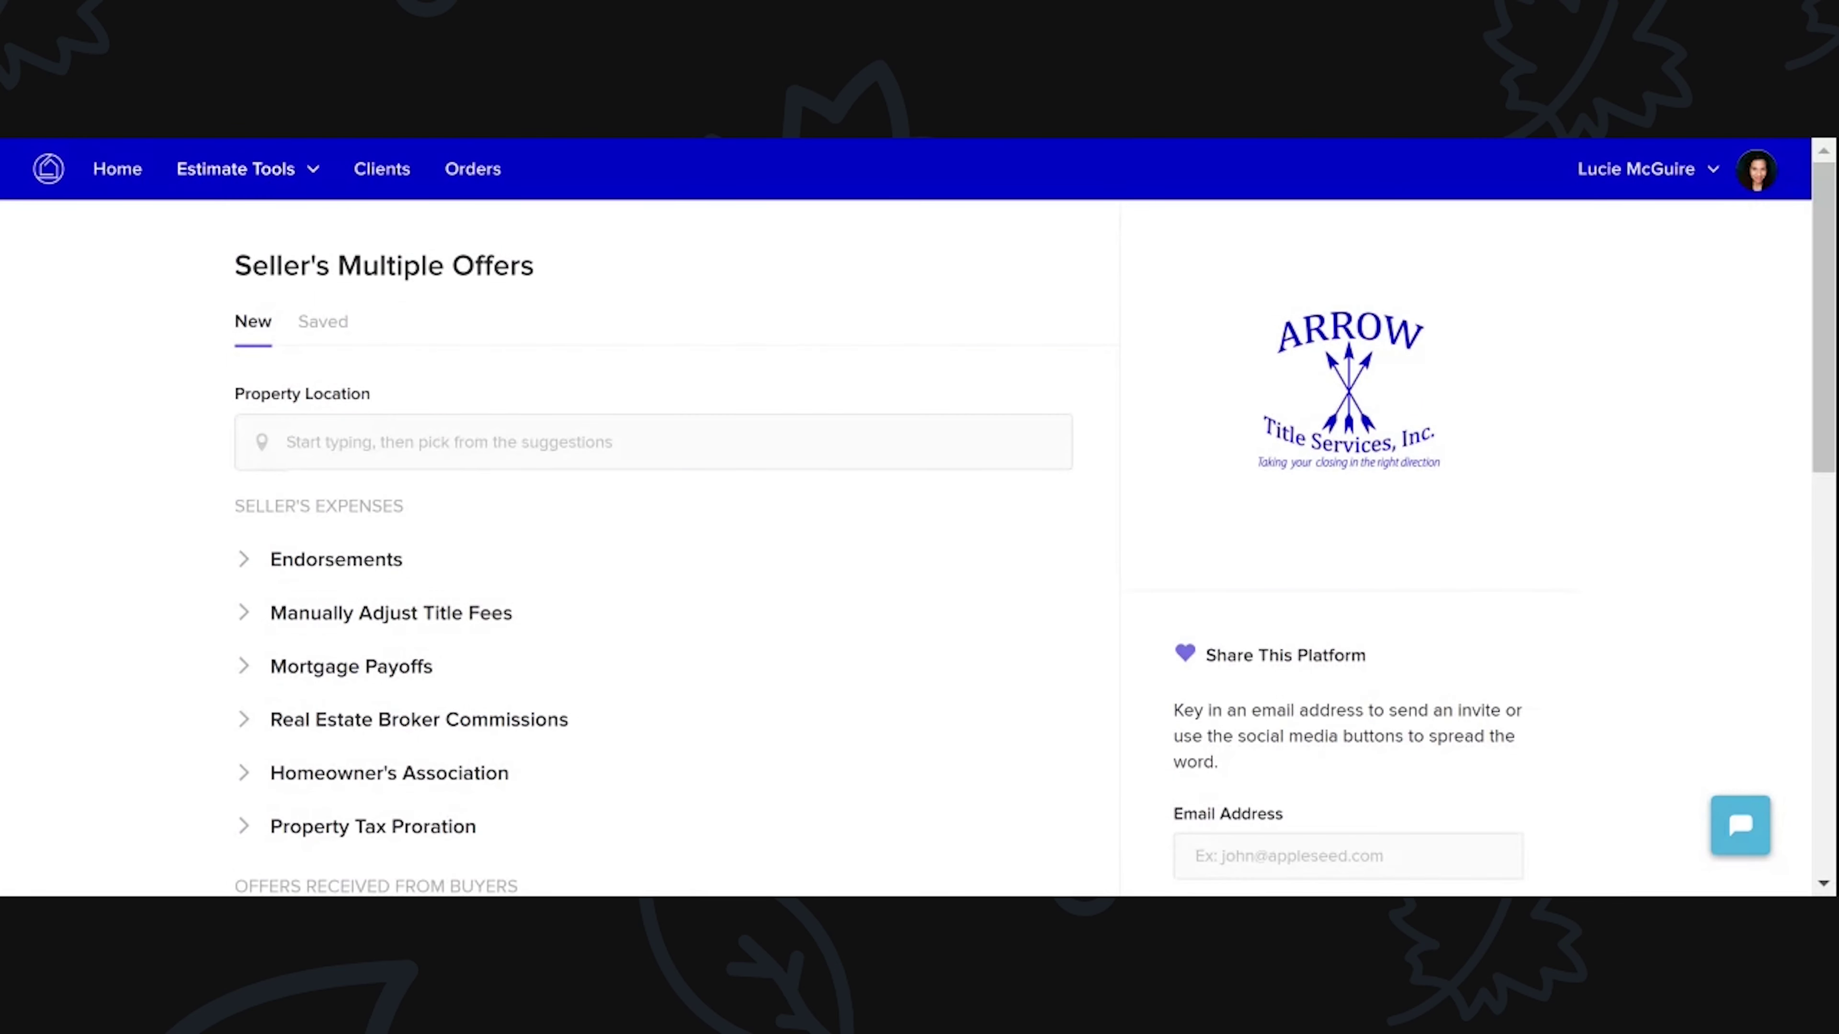
pyautogui.scroll(-1, 925, 548)
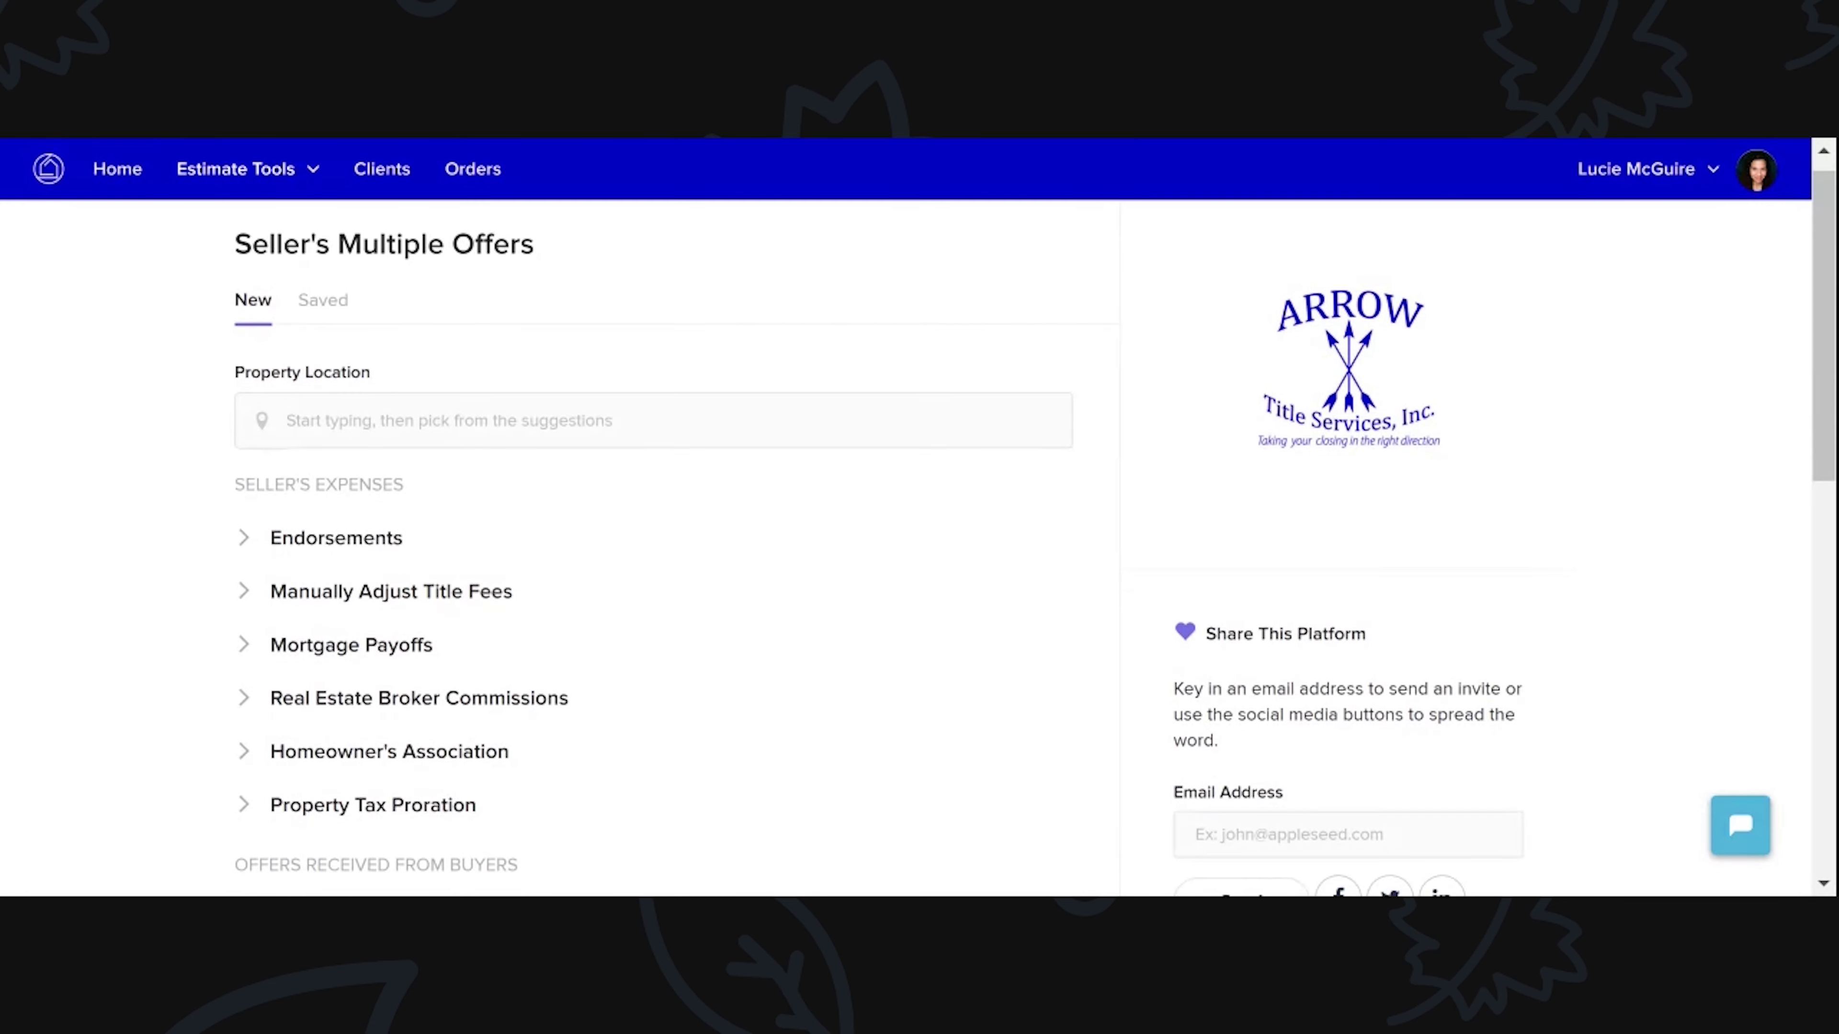
pyautogui.scroll(-2, 731, 431)
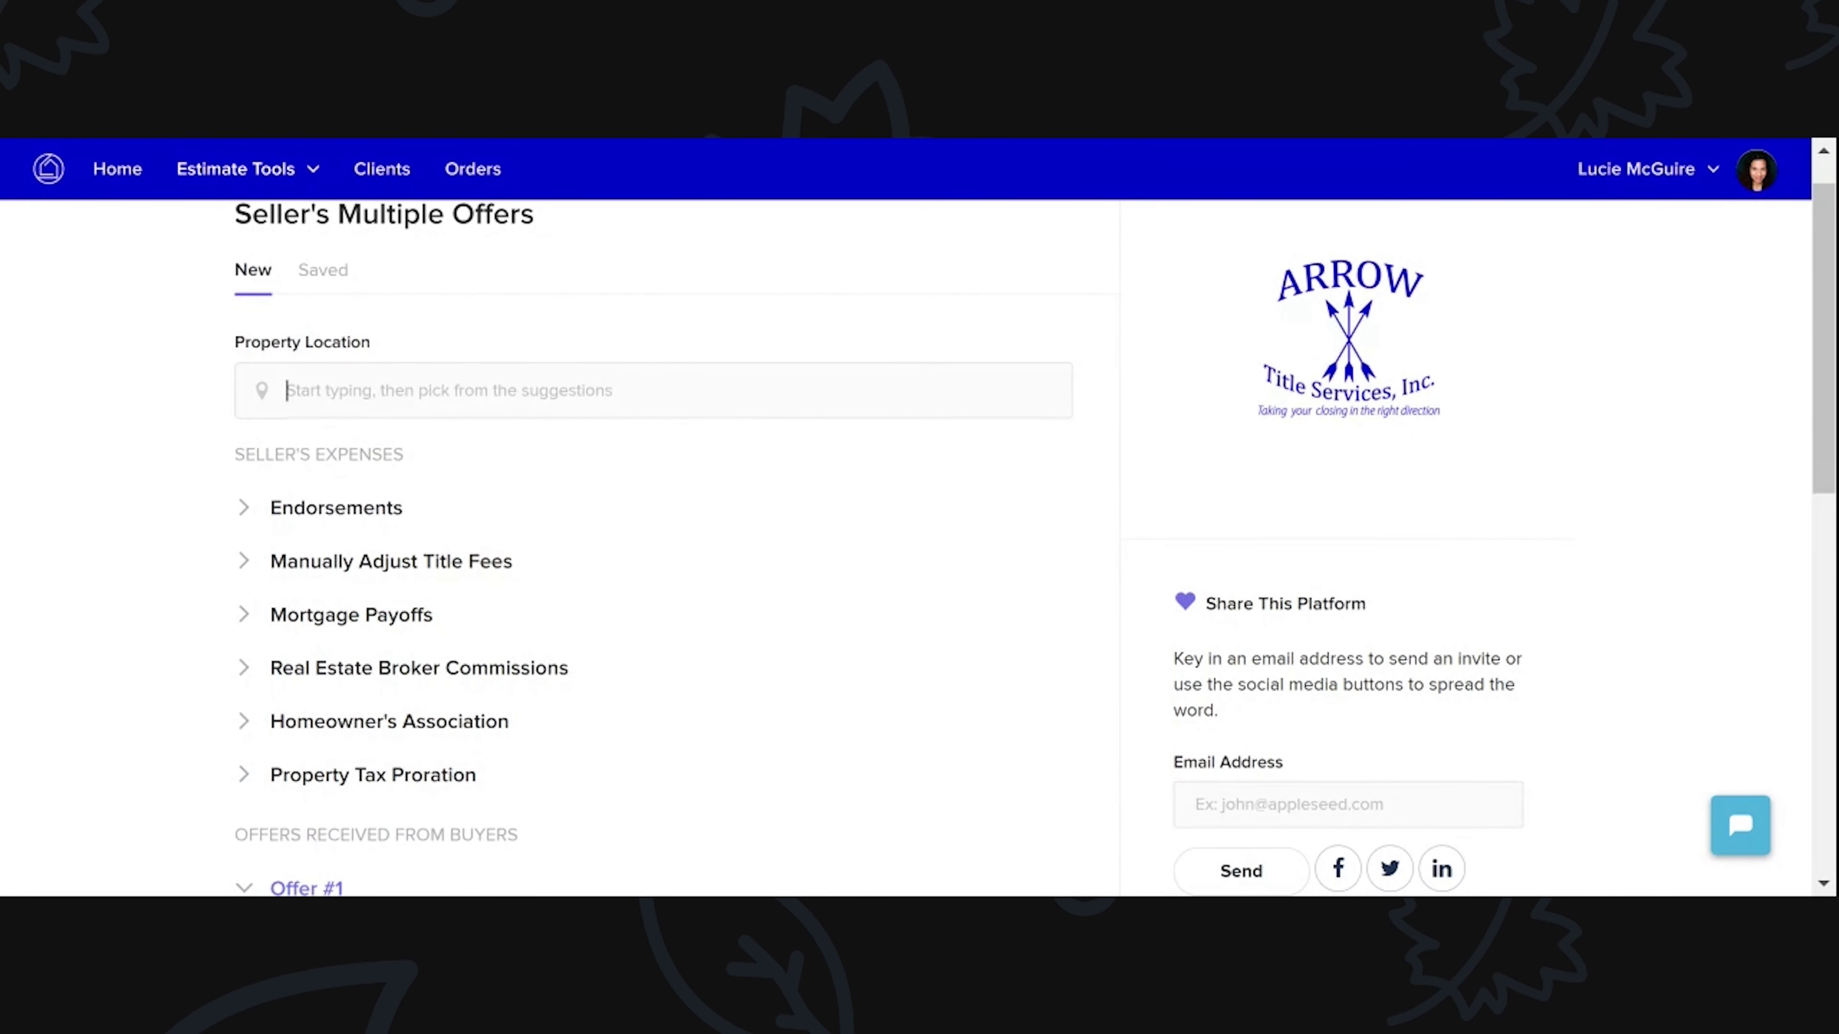
pyautogui.write('2053 ')
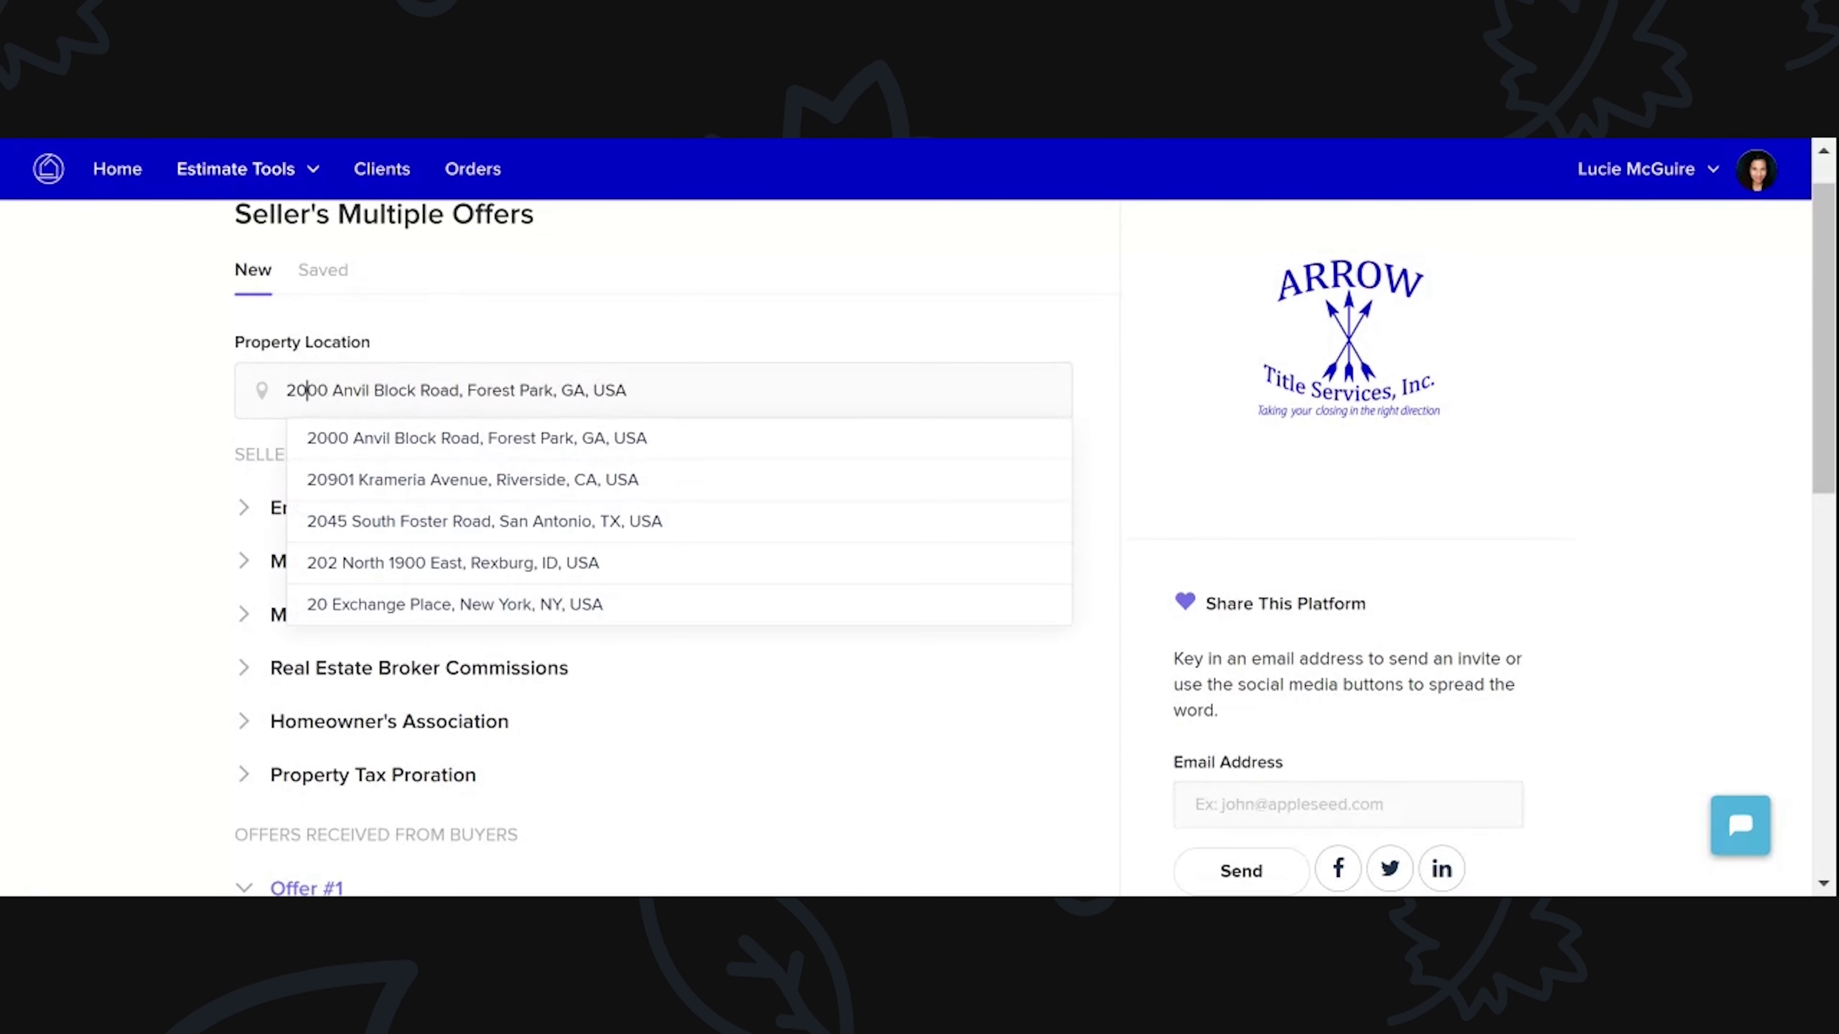
pyautogui.write('se ber')
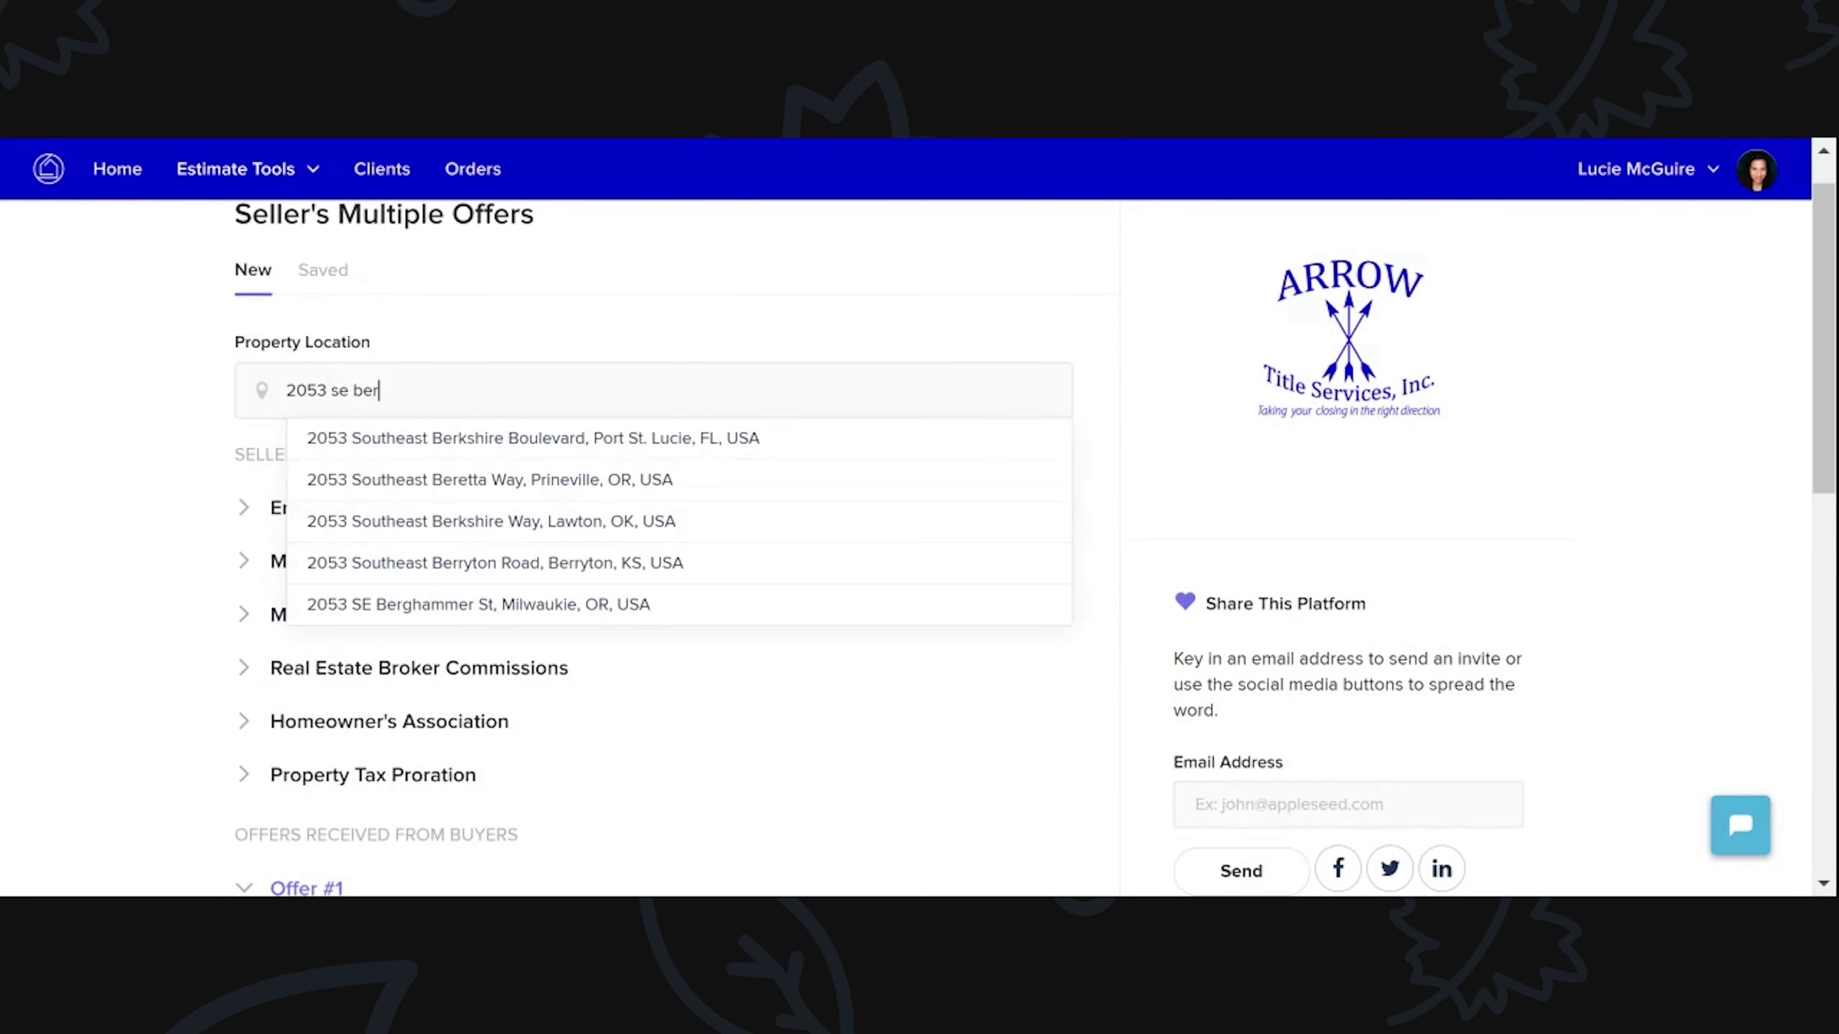
pyautogui.press('Down')
pyautogui.click(595, 443)
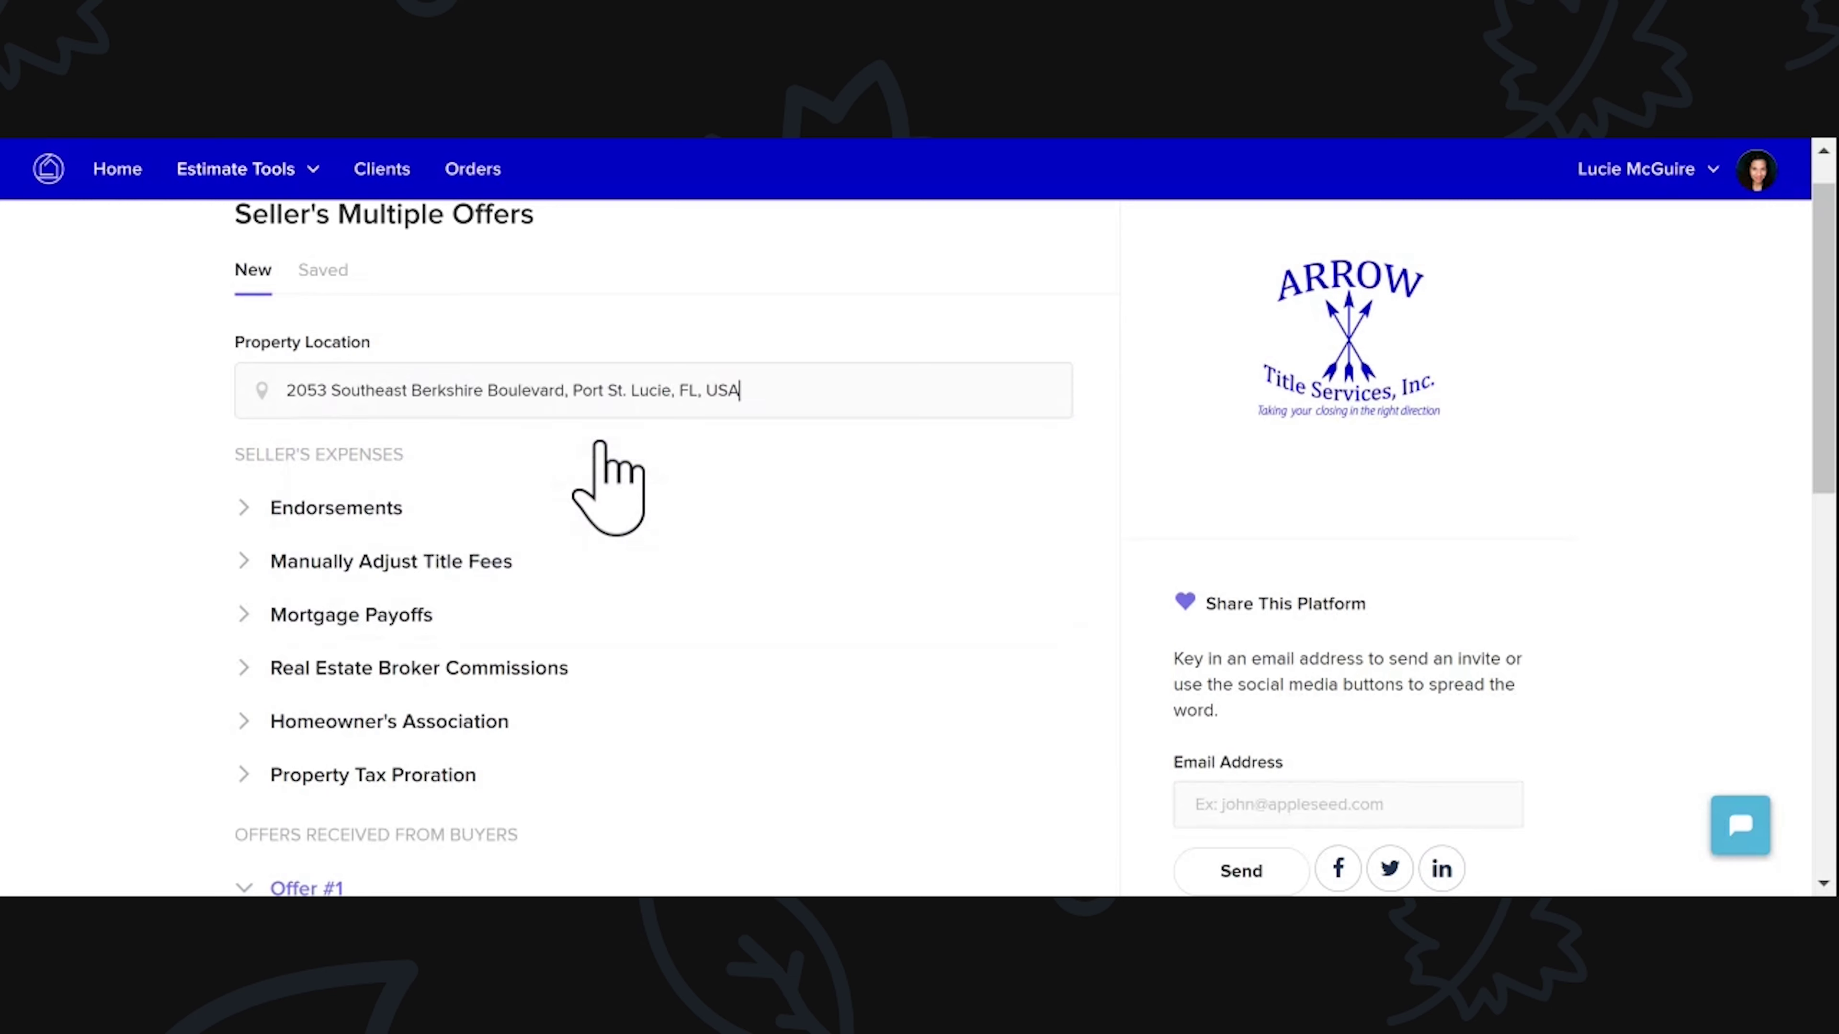
# Step: Enter a 120,000.00 payoff, 3% listing and buyer's commissions, 325.00 transaction fee and 2,000.00 annual taxes
pyautogui.scroll(-2, 863, 451)
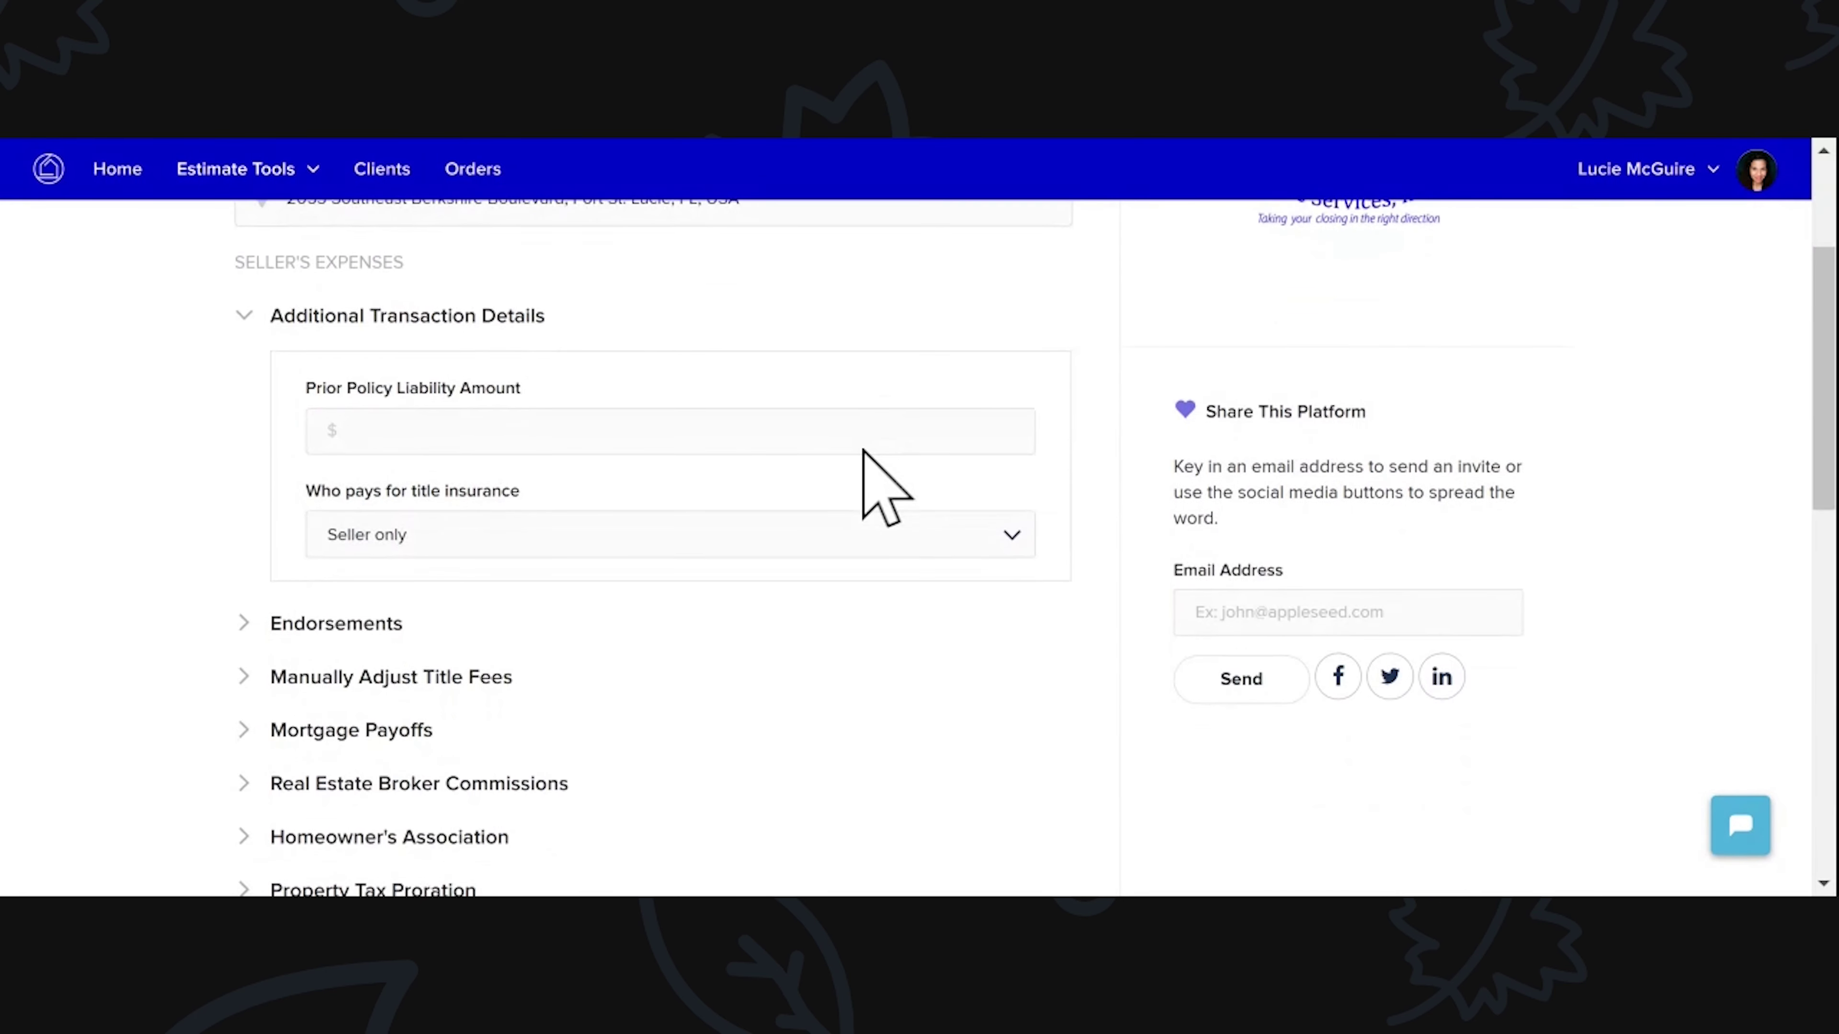
pyautogui.scroll(-3, 863, 451)
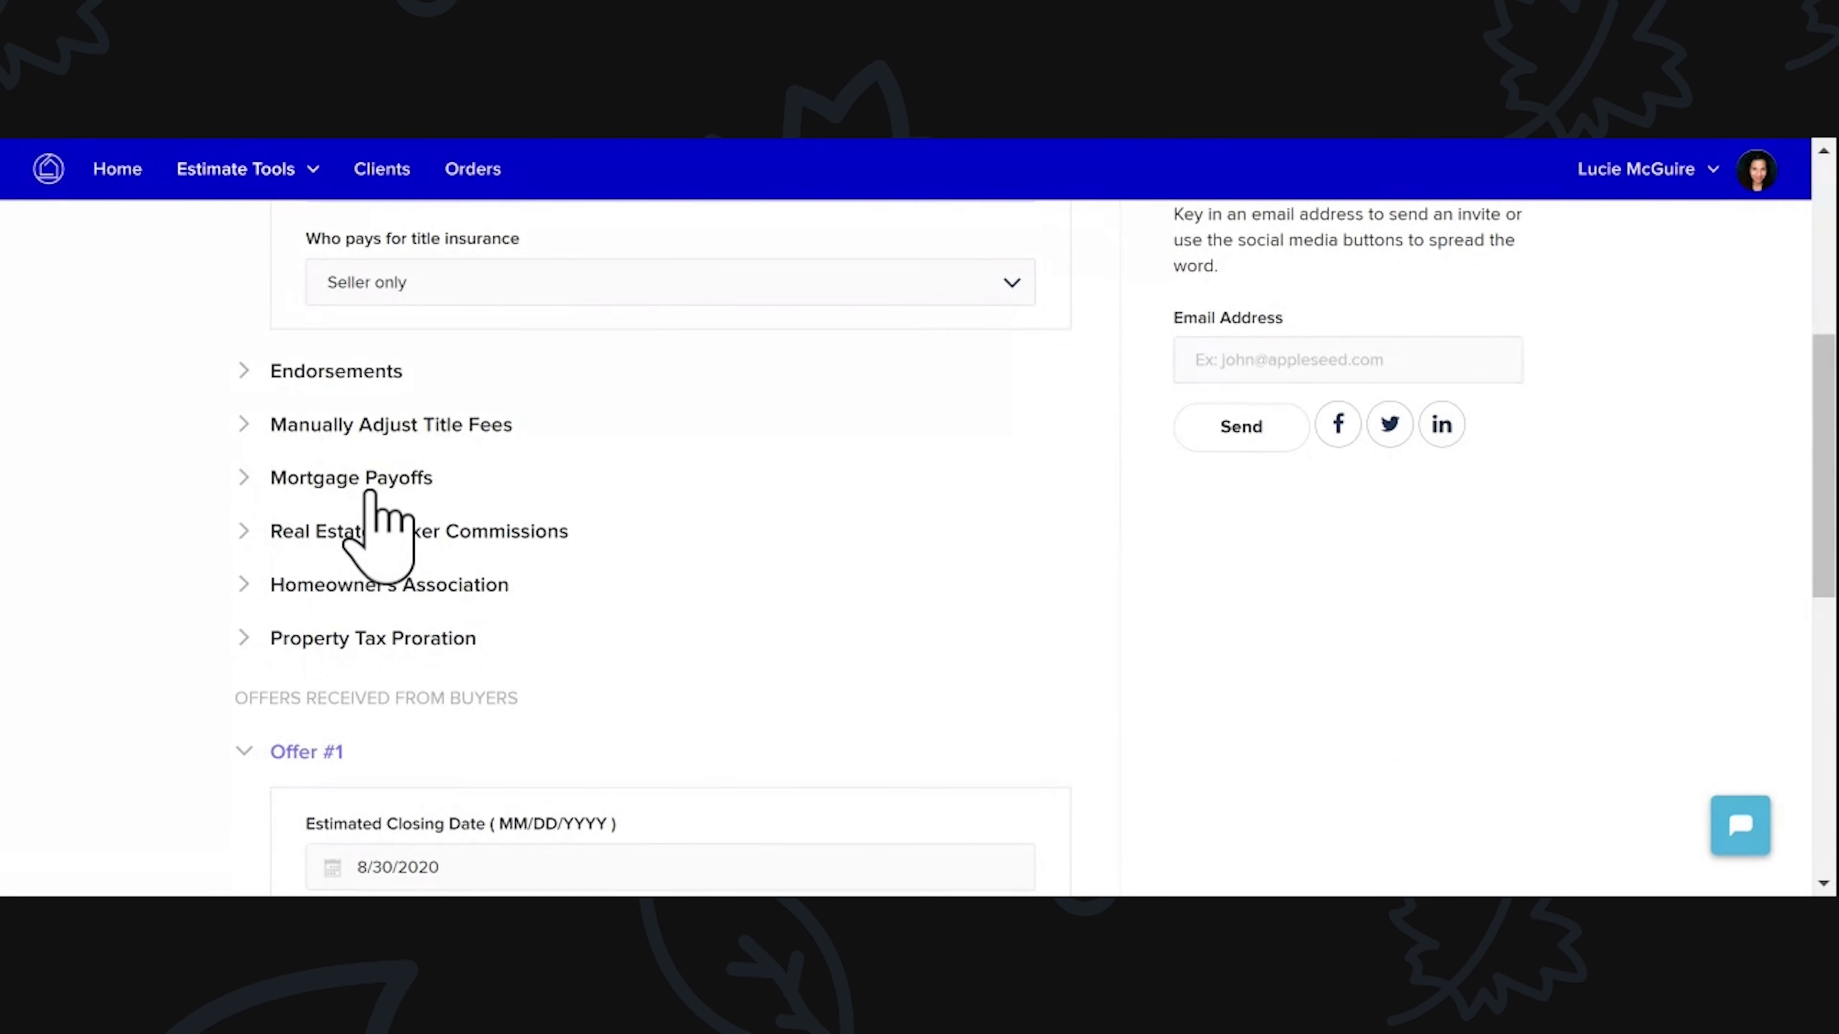
pyautogui.click(384, 482)
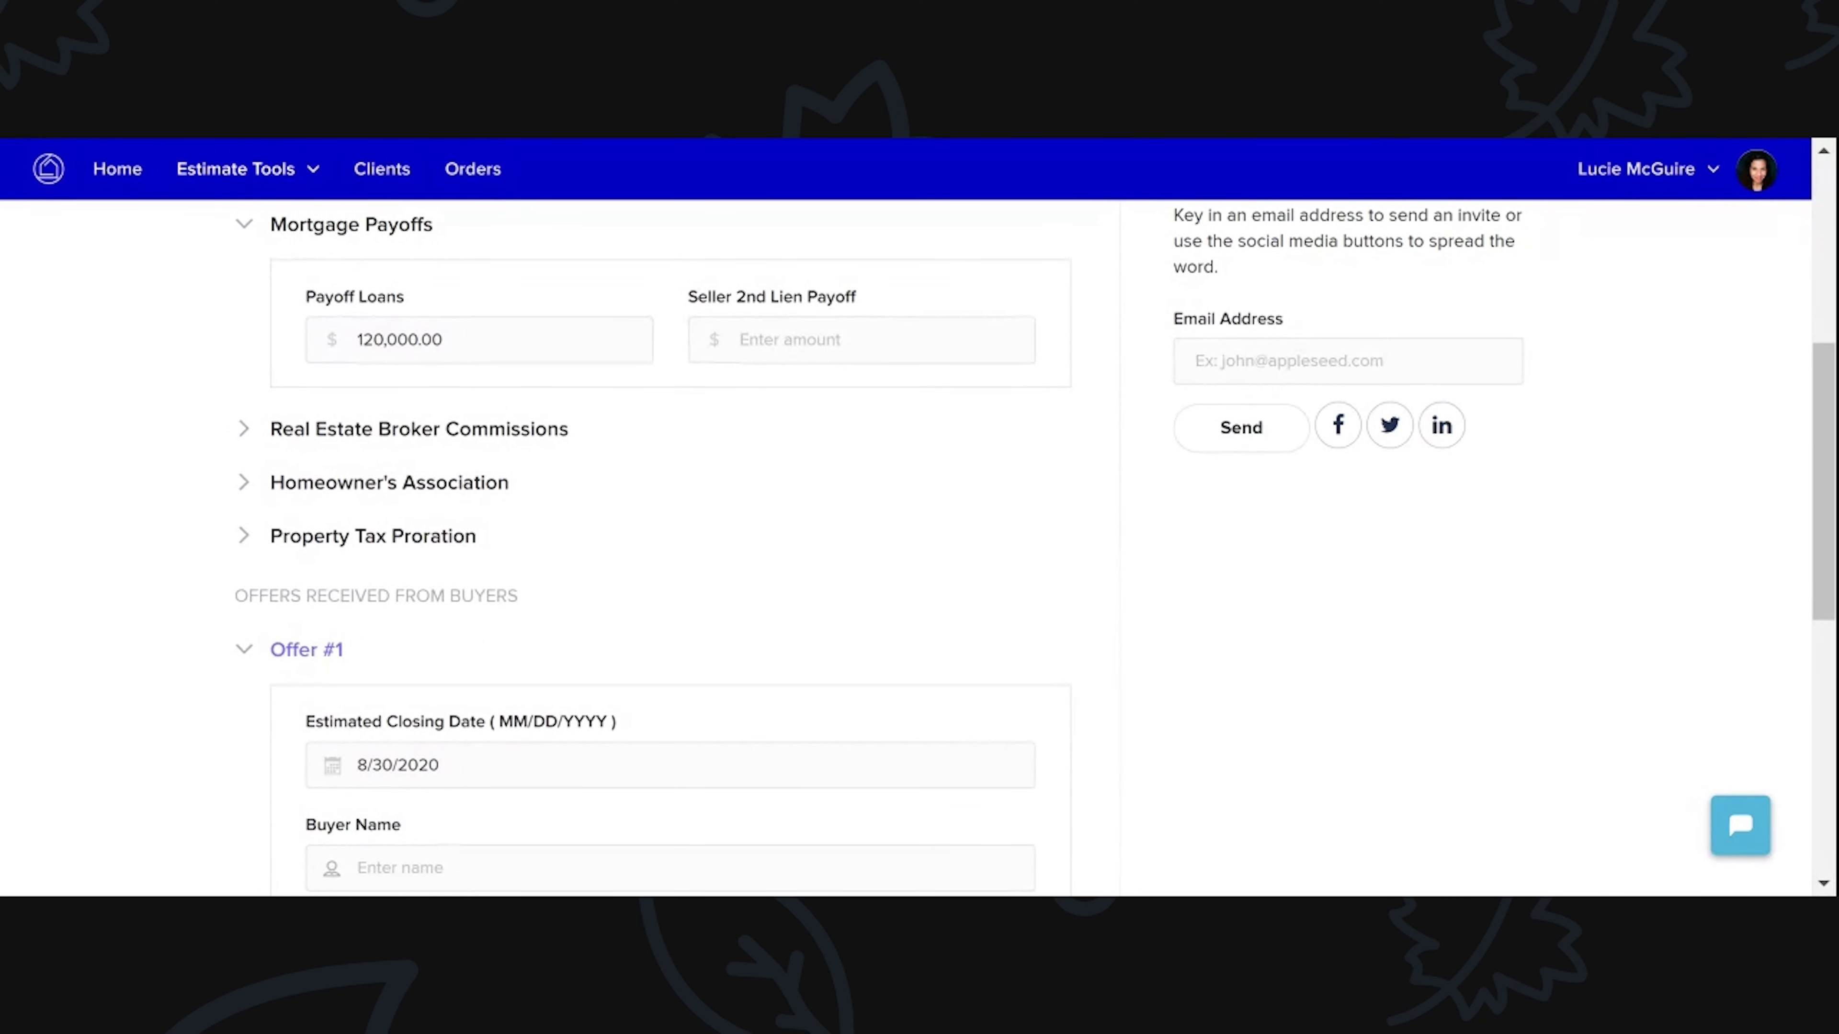
pyautogui.click(469, 402)
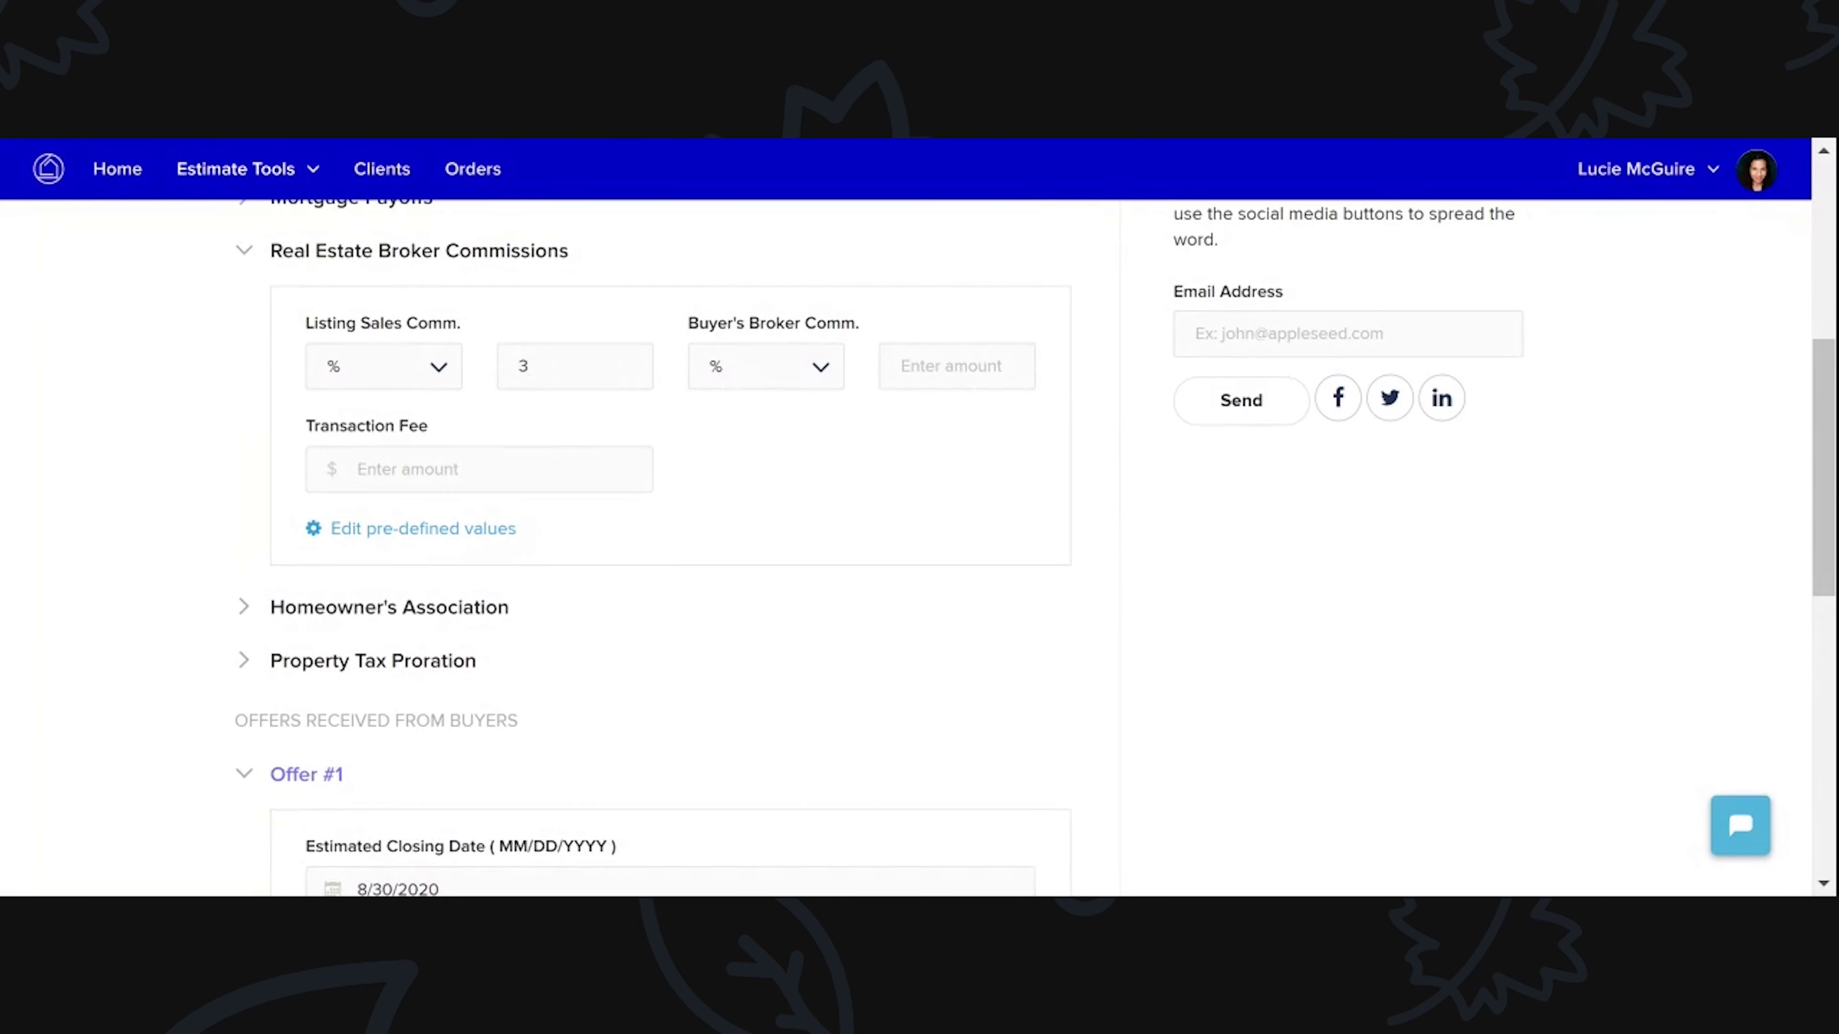
pyautogui.press('Tab')
pyautogui.write('32')
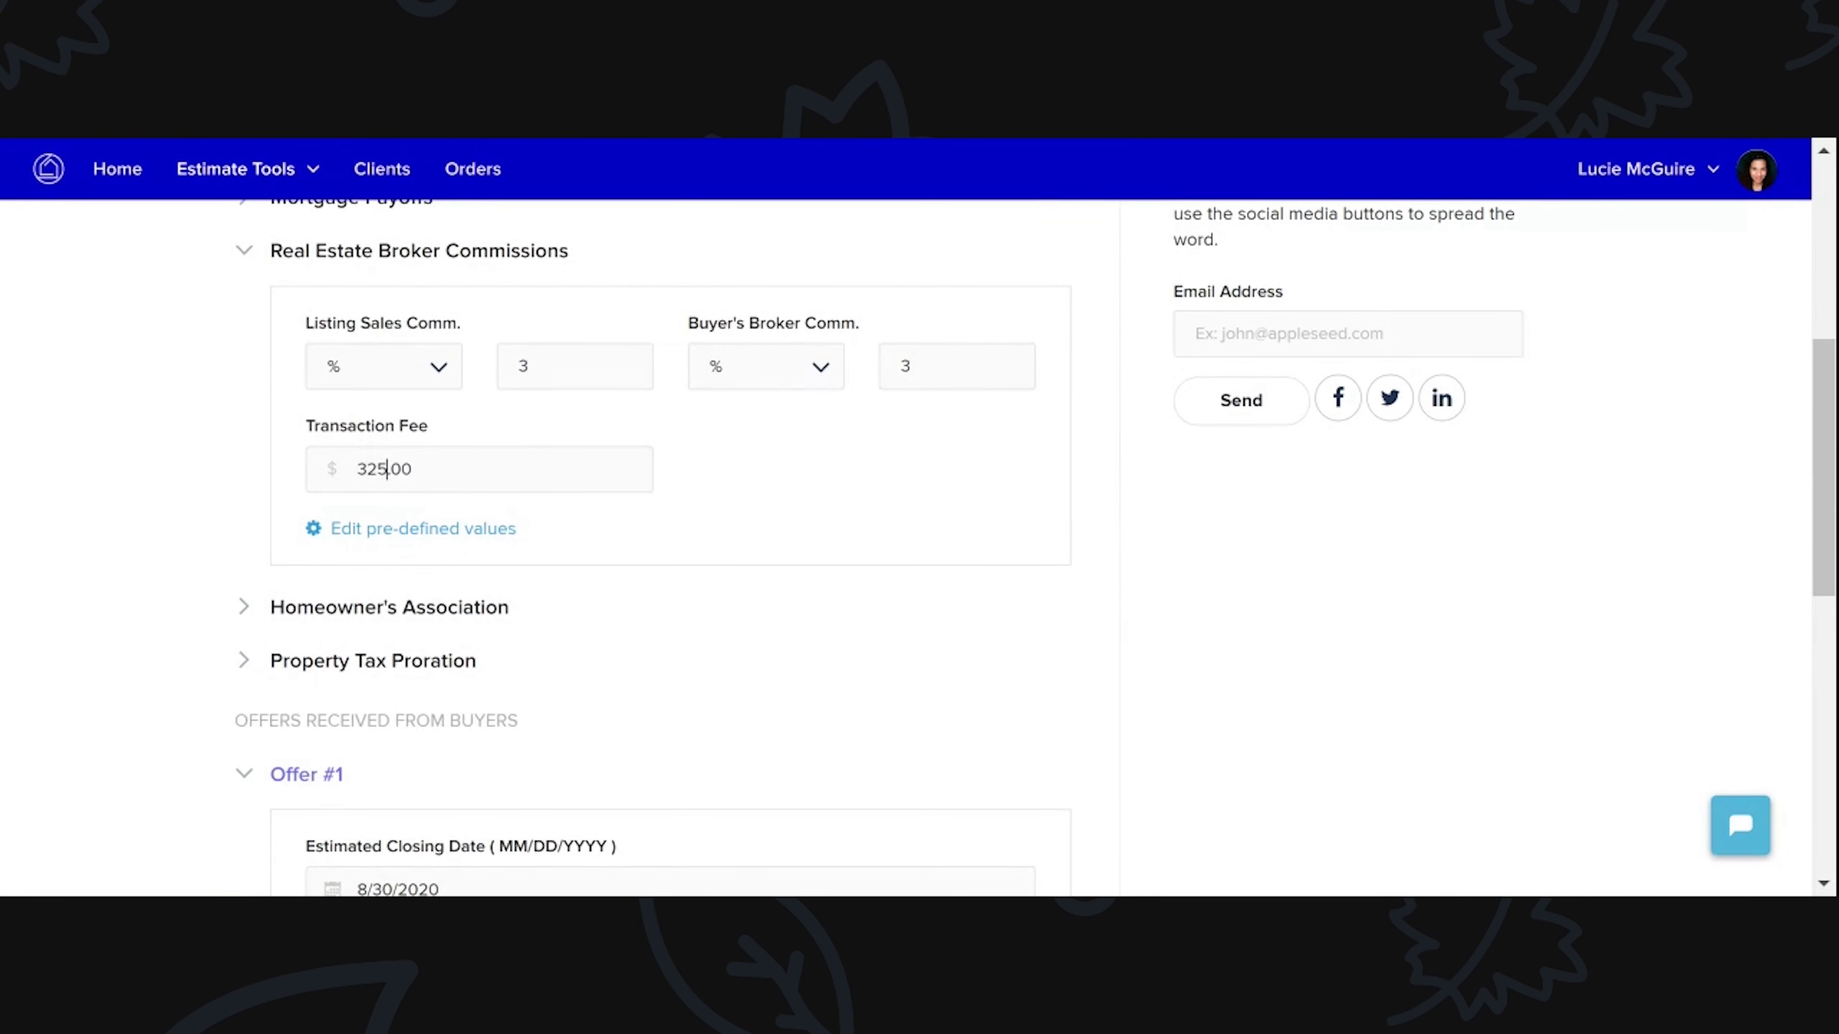
pyautogui.click(363, 660)
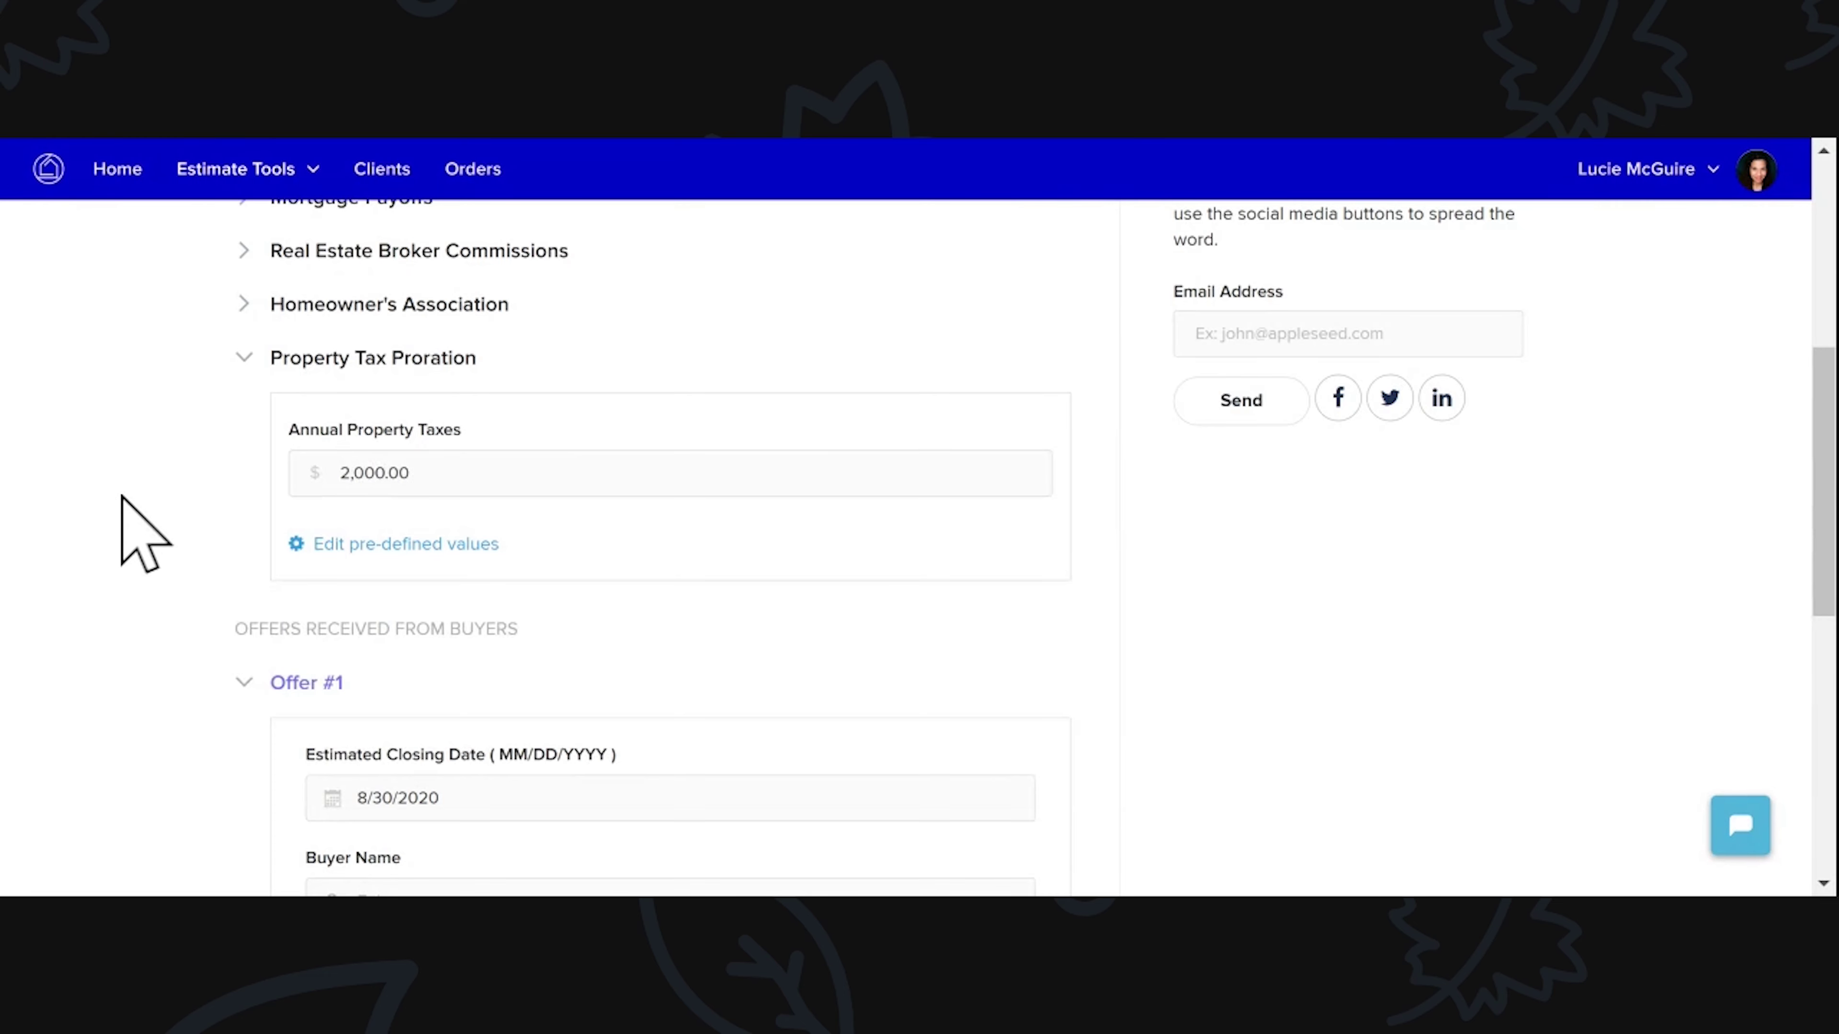
pyautogui.scroll(-7, 145, 536)
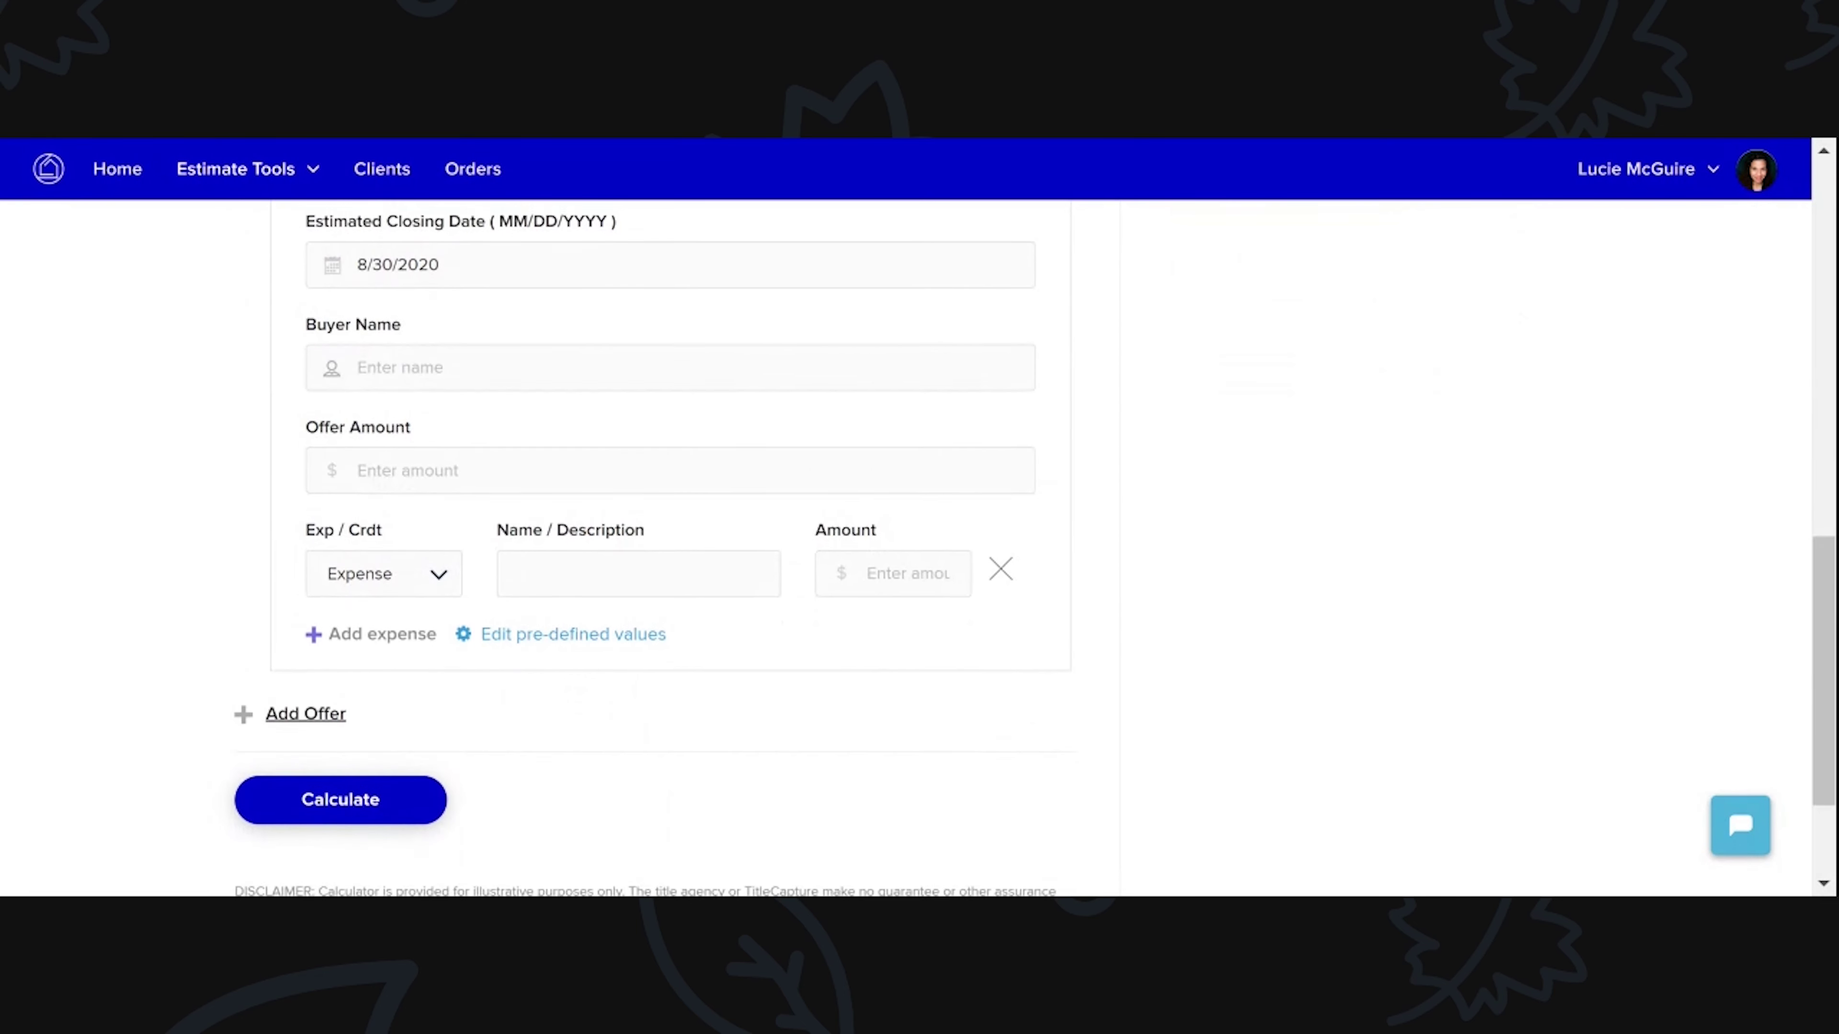
# Step: Give Offer #1 a 230,000 offer amount and keep its extra cost line as an Expense
pyautogui.scroll(2, 144, 536)
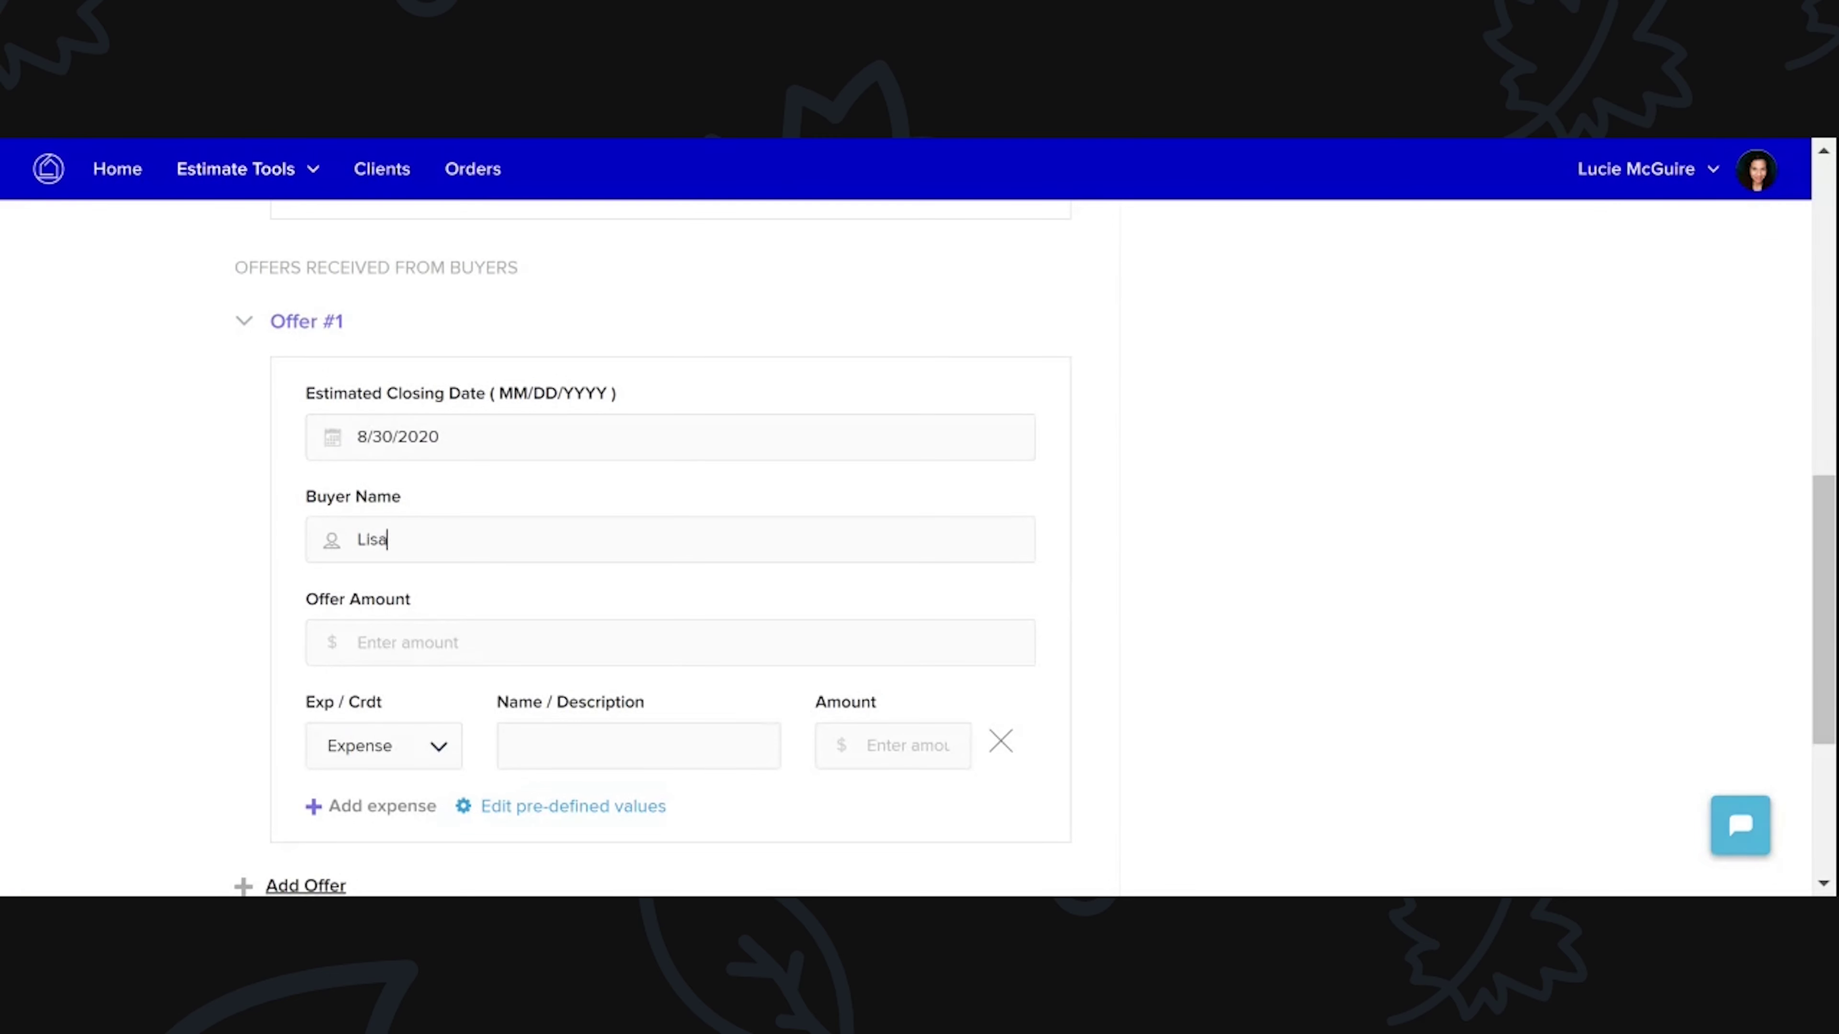
pyautogui.click(422, 623)
pyautogui.write('230,000')
pyautogui.scroll(-3, 919, 543)
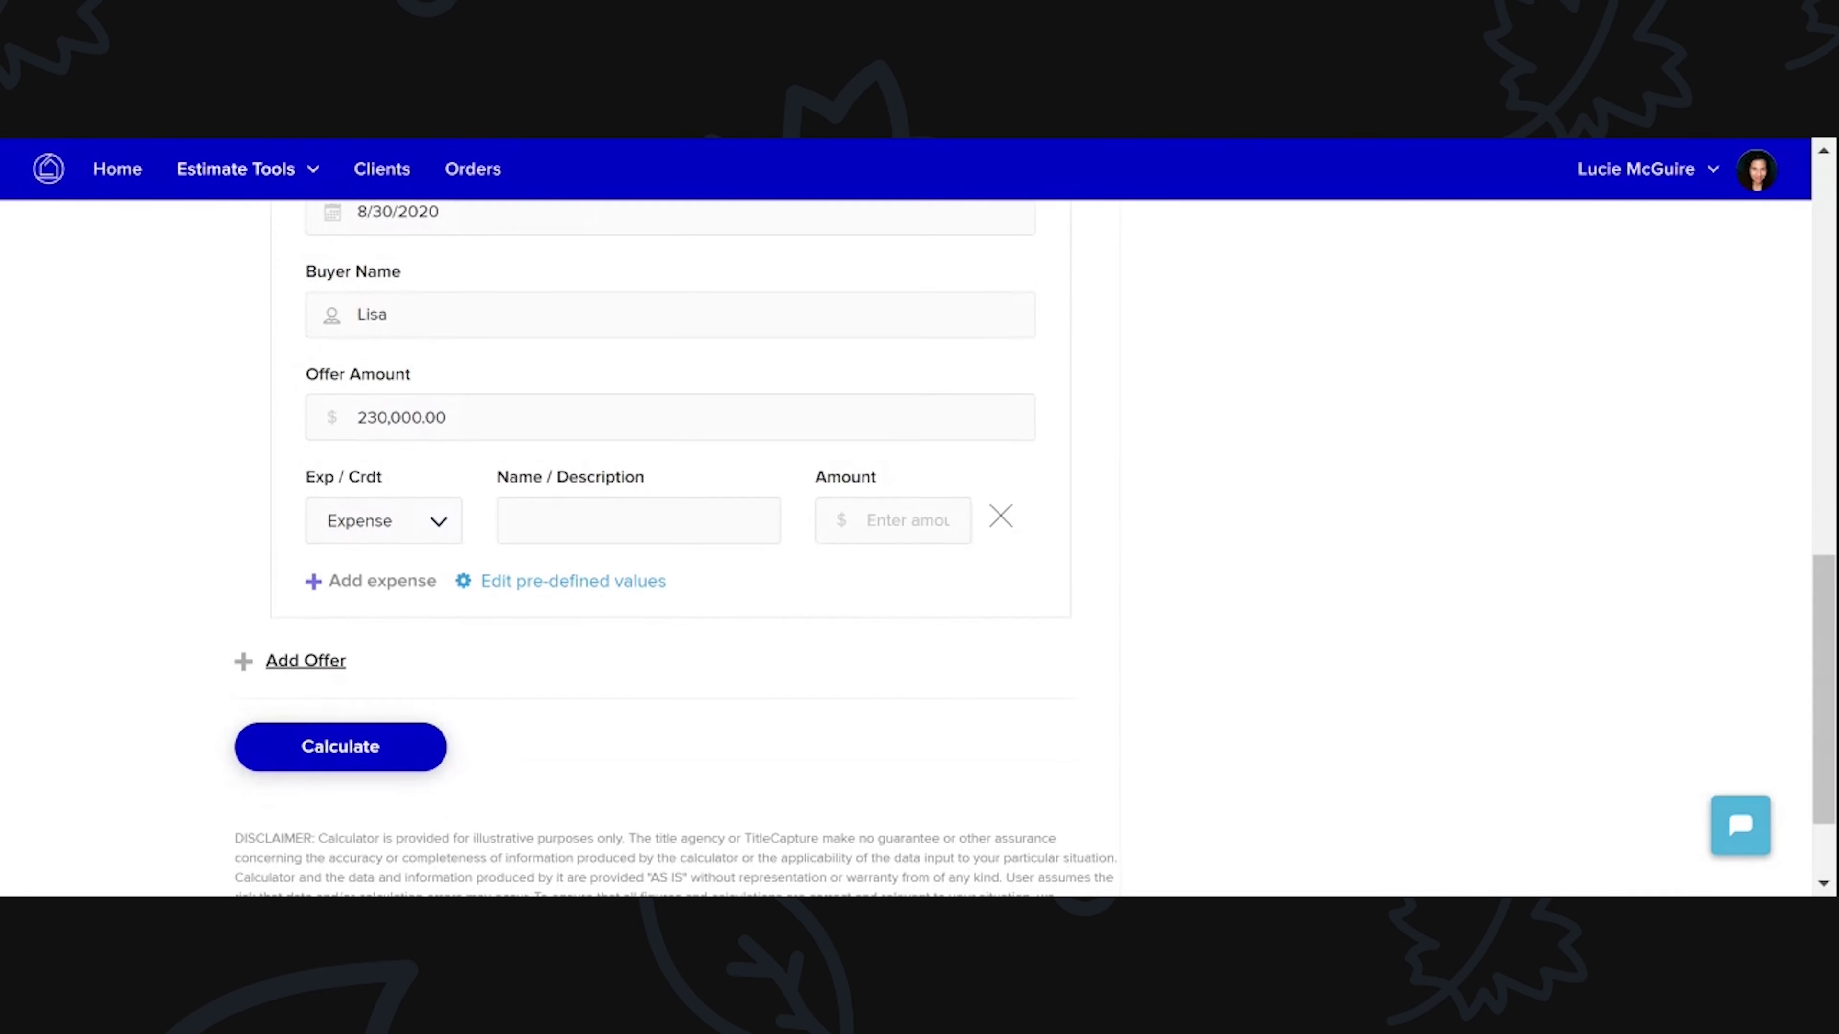
pyautogui.click(455, 499)
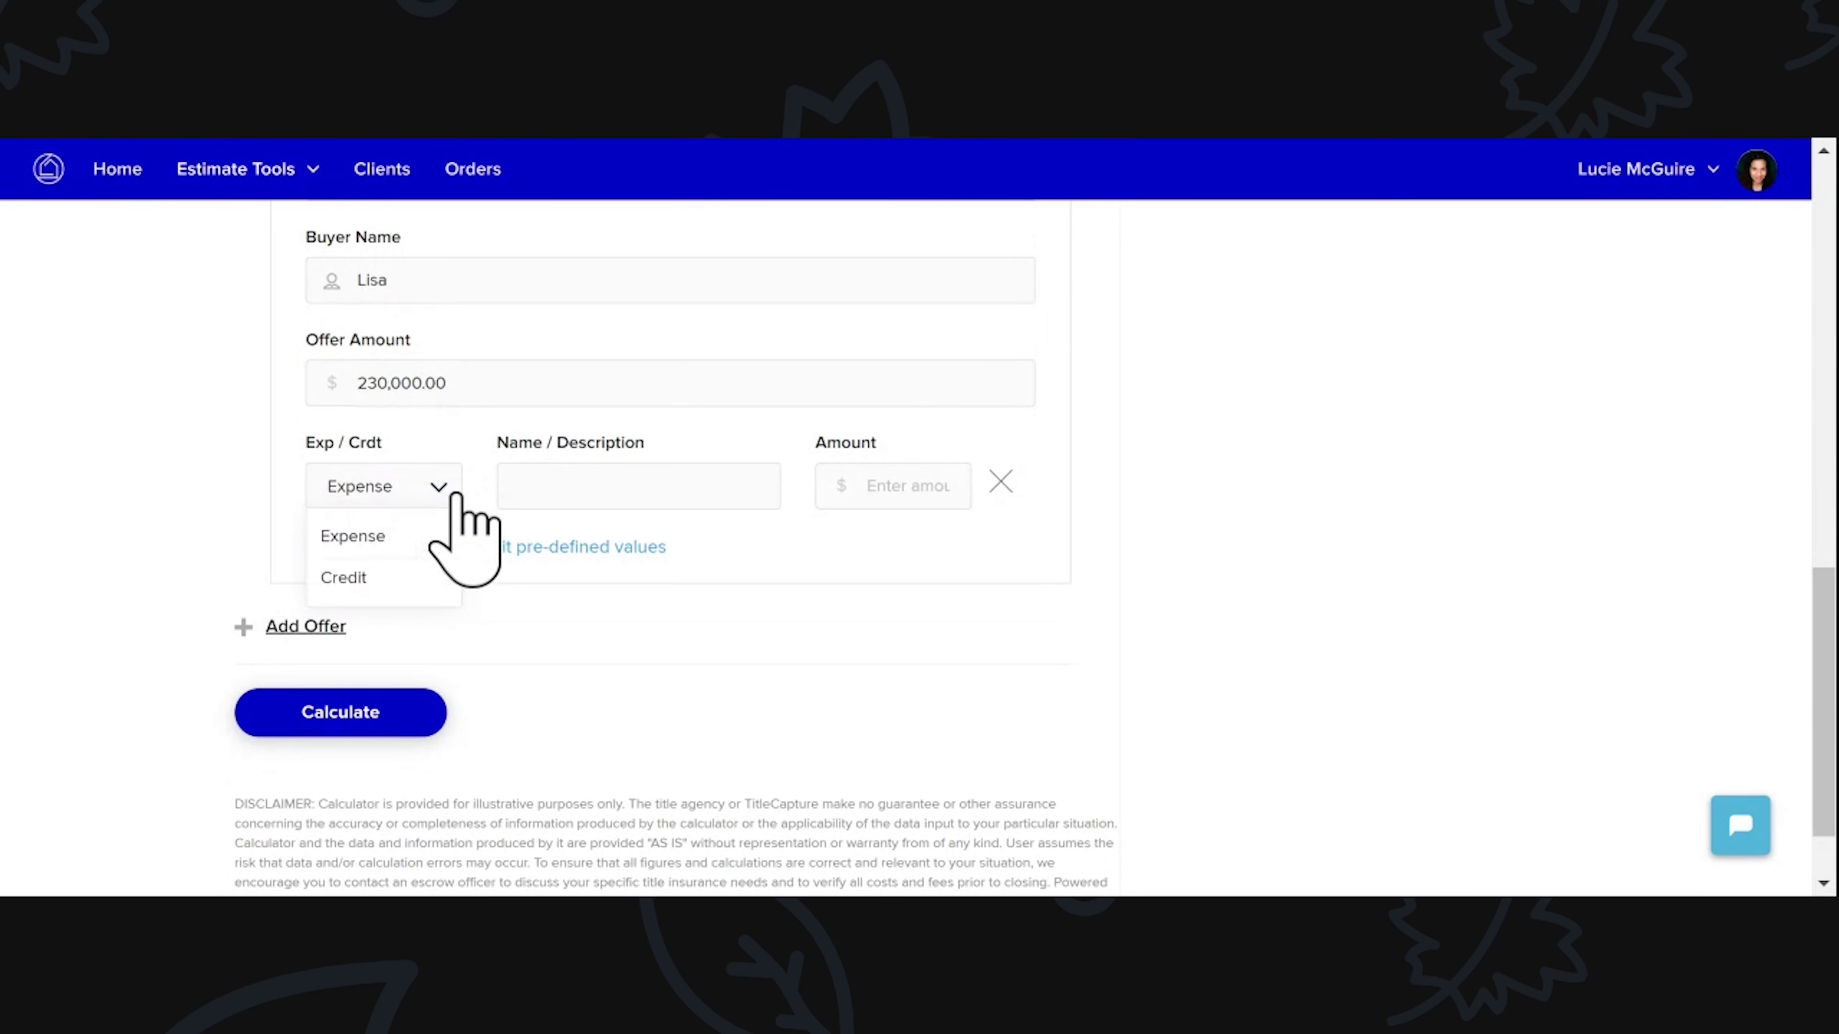
pyautogui.click(352, 536)
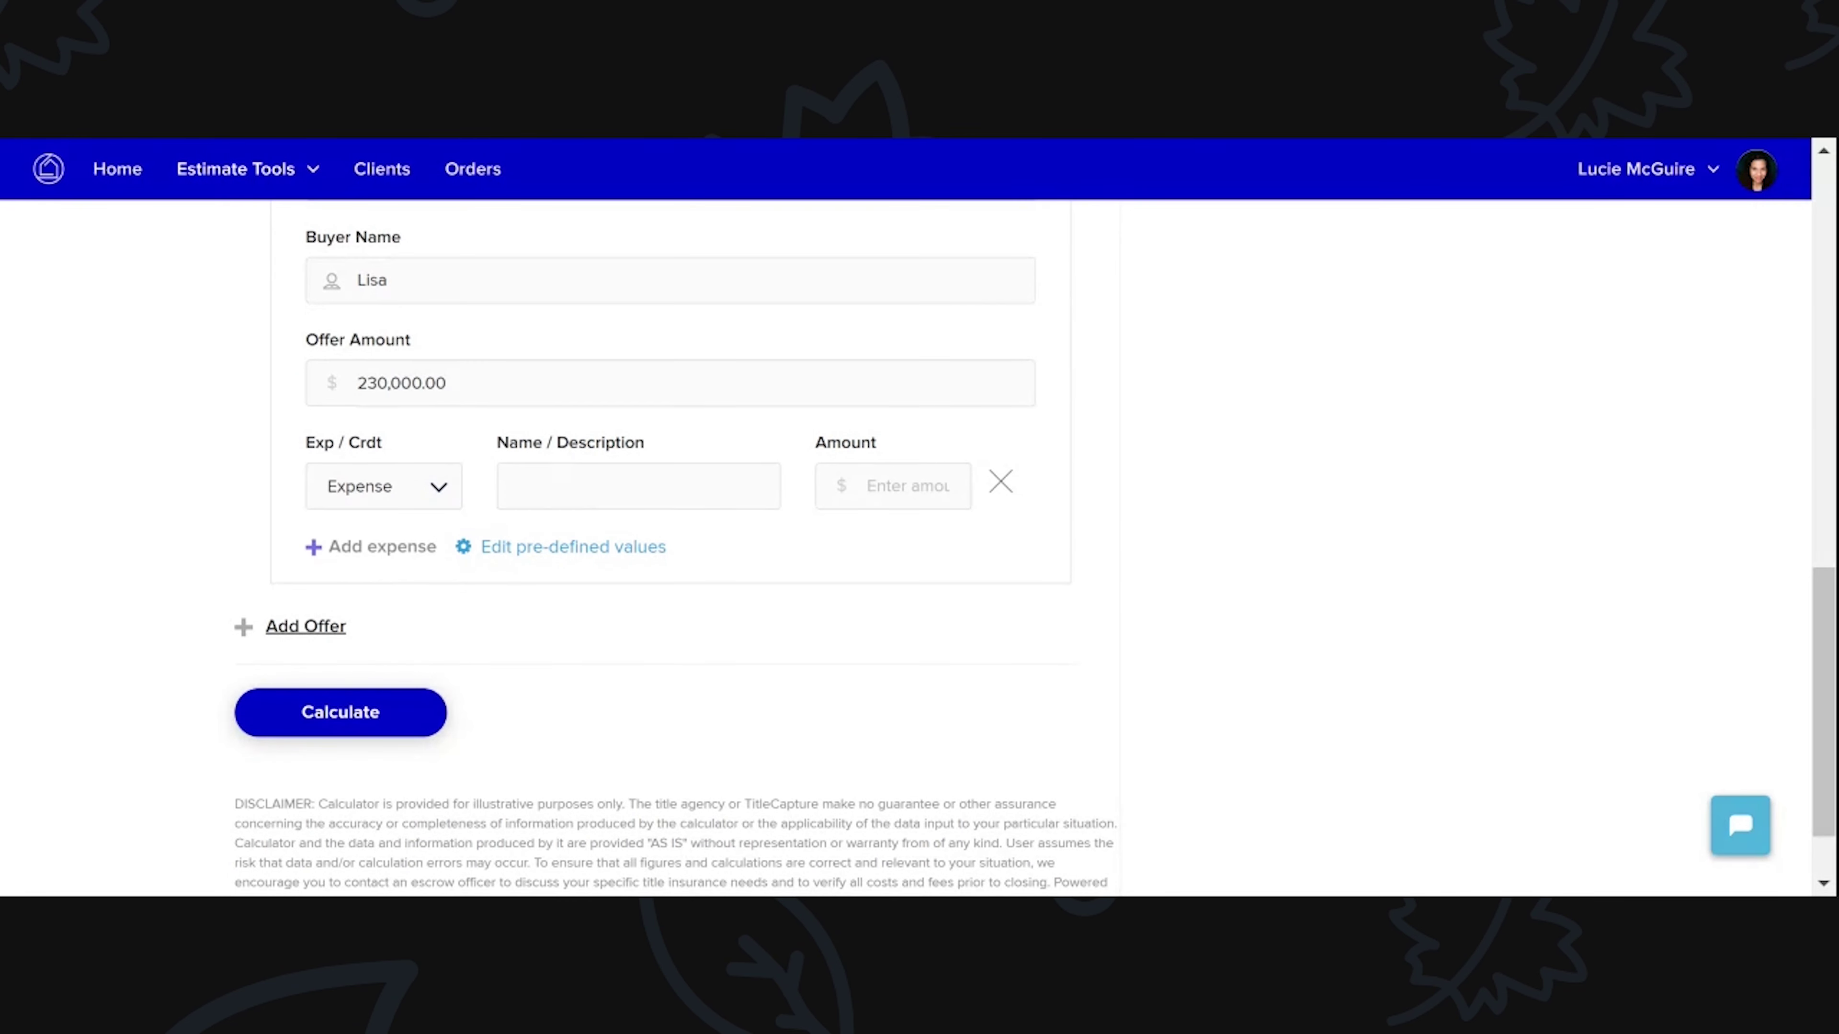
pyautogui.scroll(2, 320, 580)
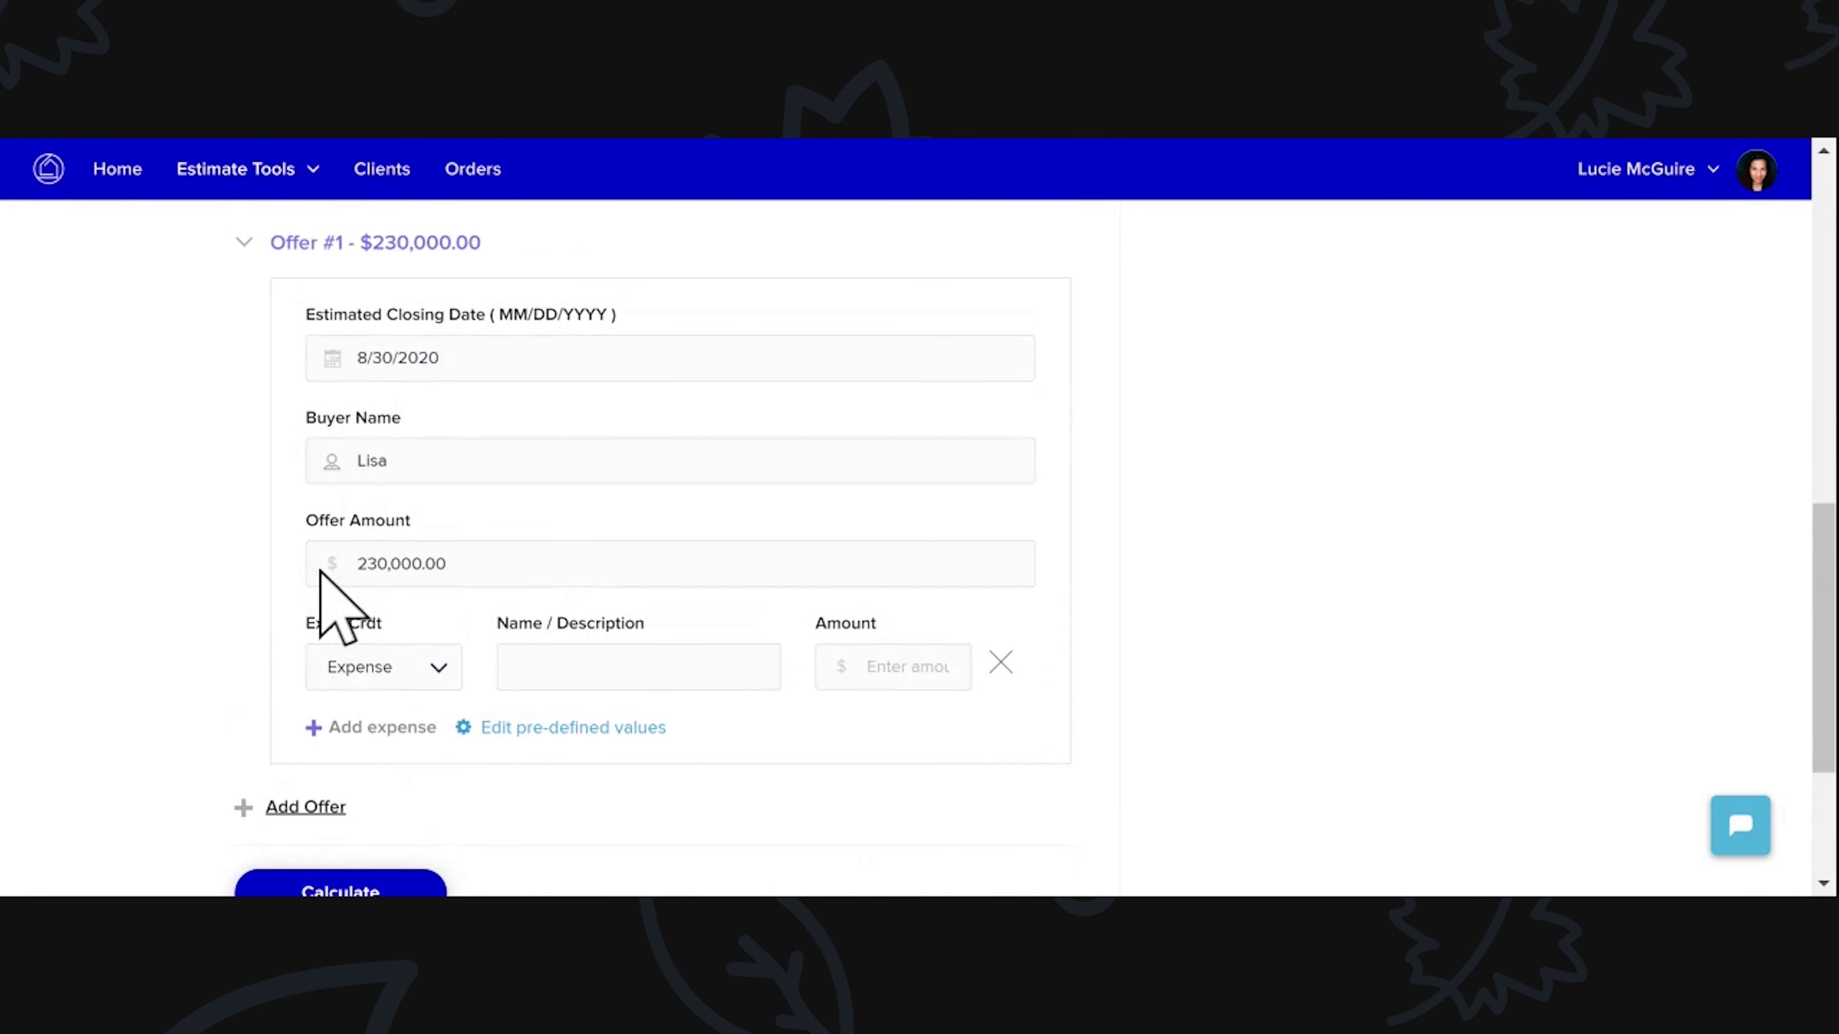
pyautogui.scroll(-1, 320, 579)
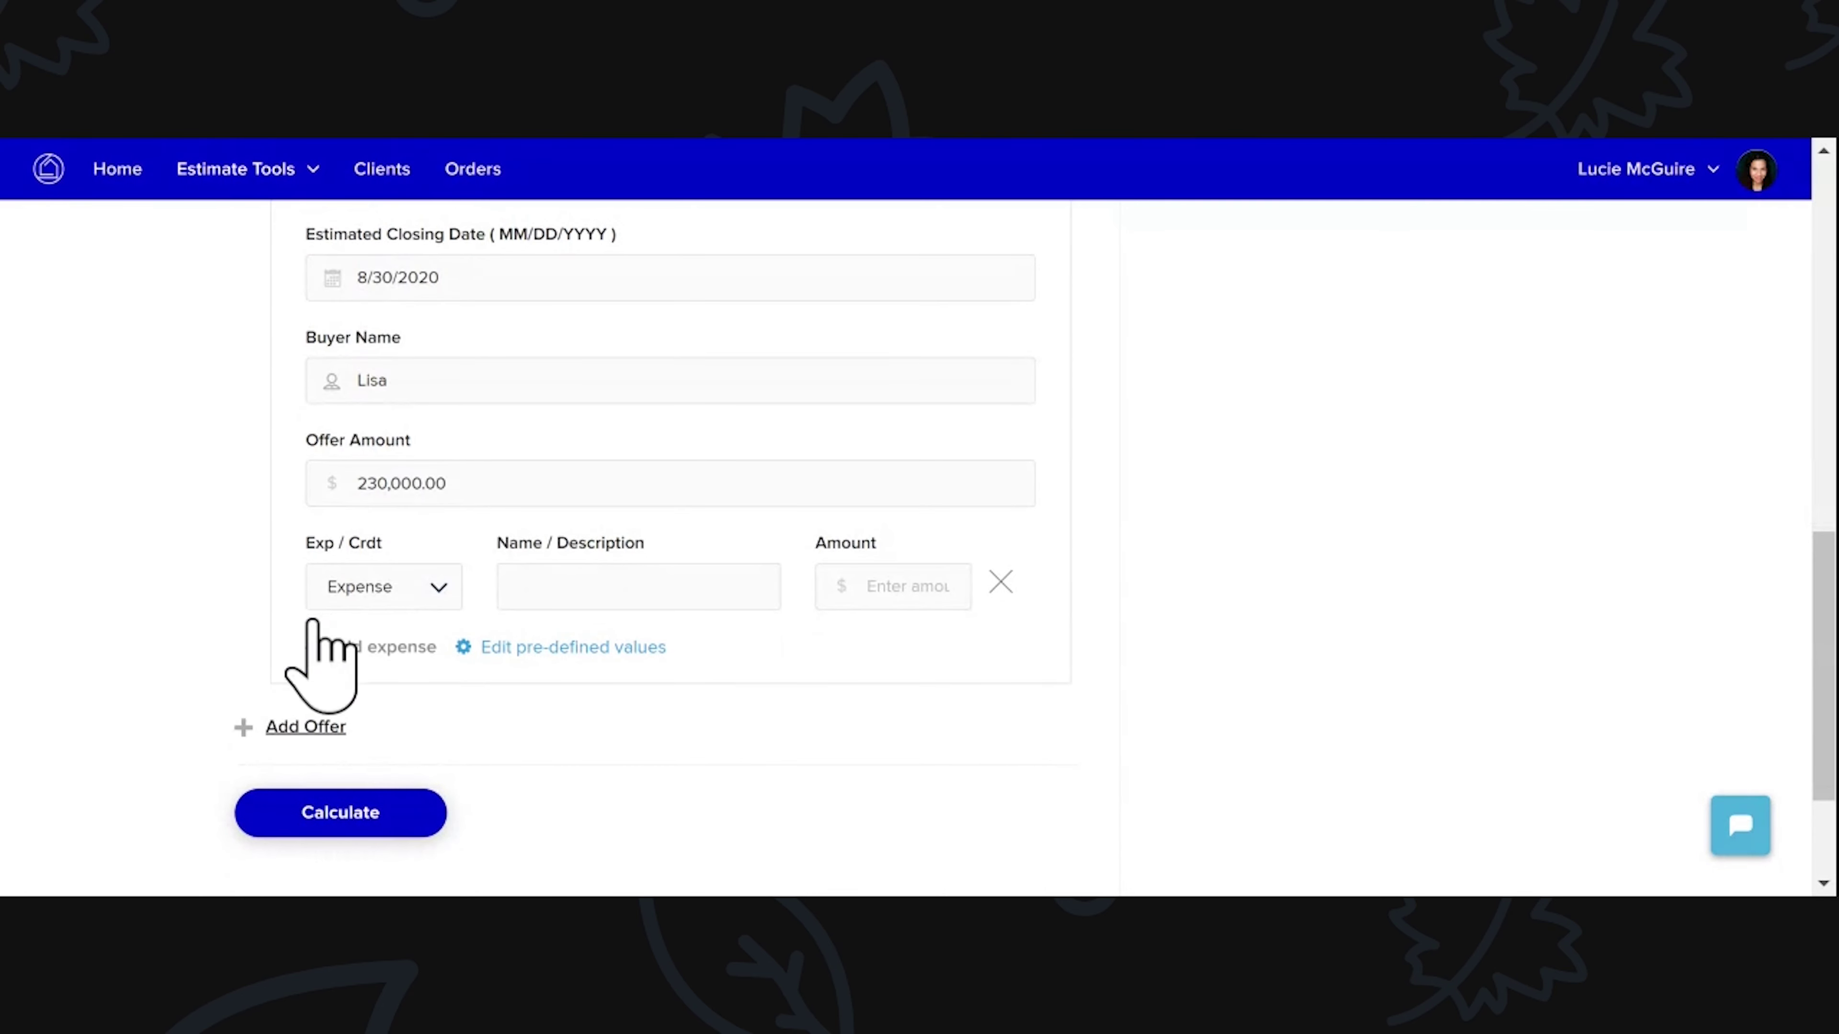
# Step: Add Offer #2 with a buyer name and a 220,000 offer amount
pyautogui.click(297, 728)
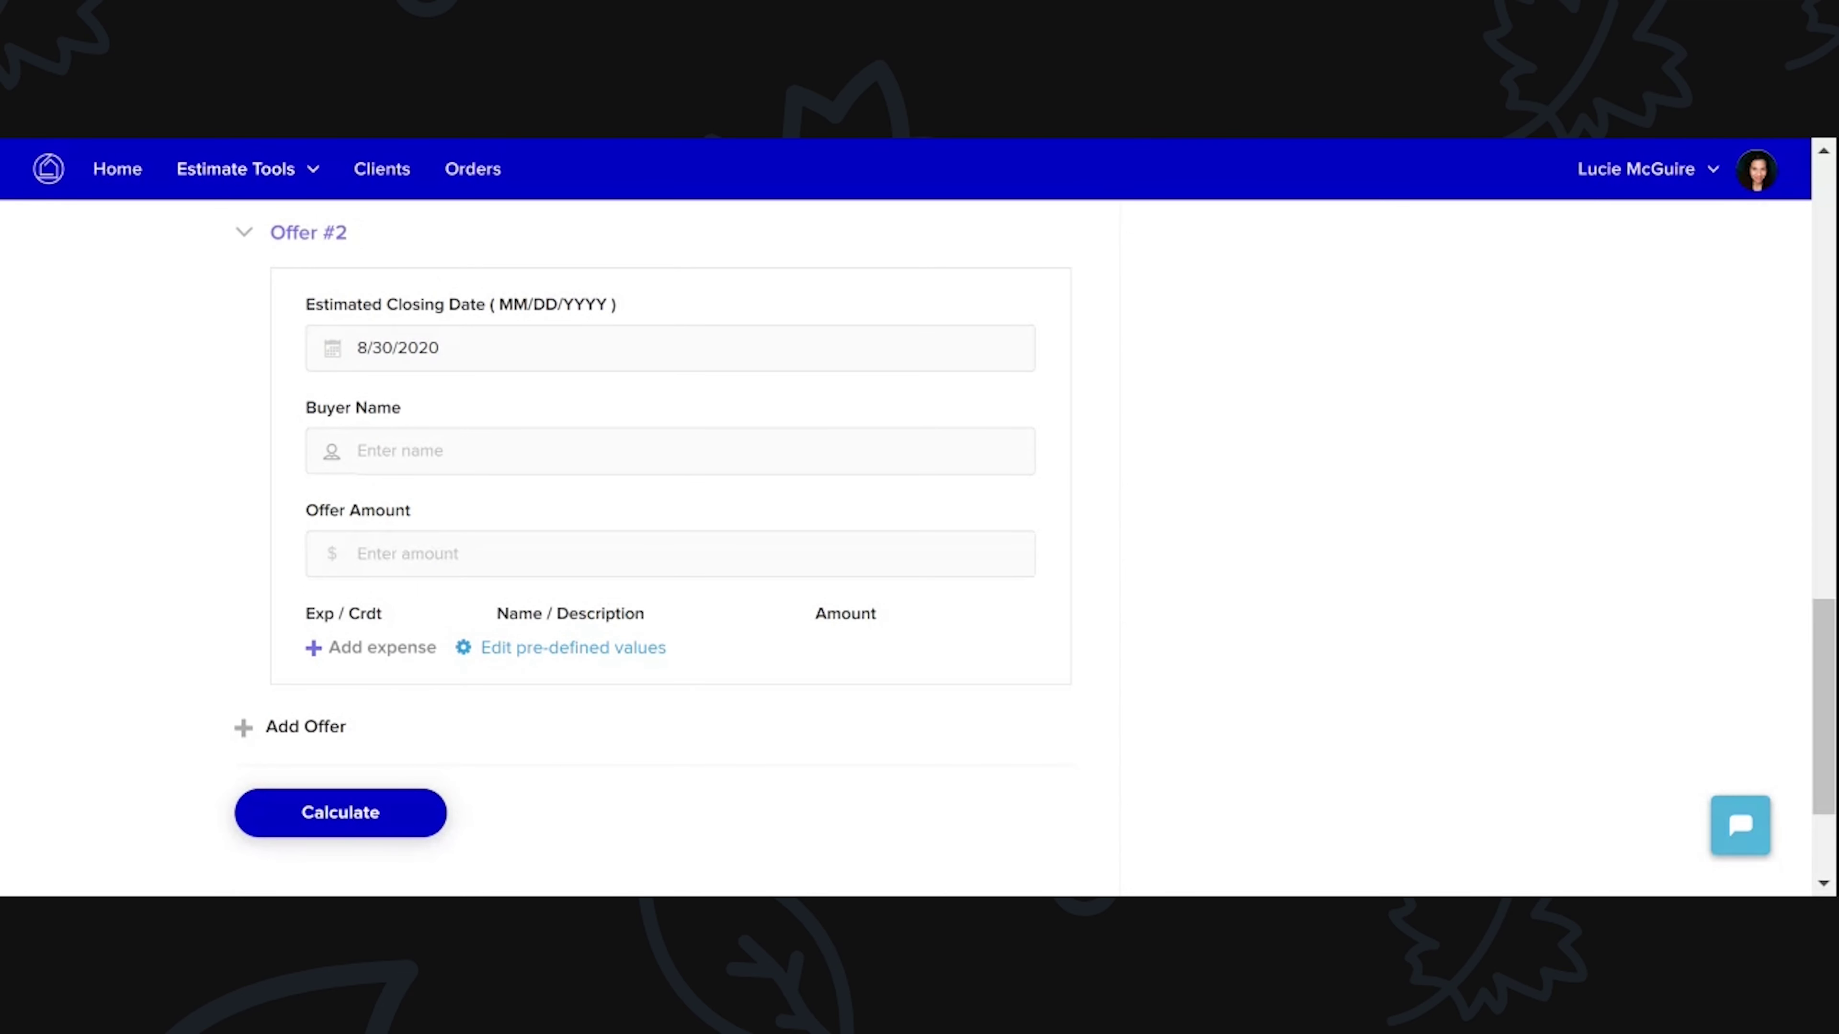
pyautogui.scroll(1, 413, 566)
pyautogui.click(412, 522)
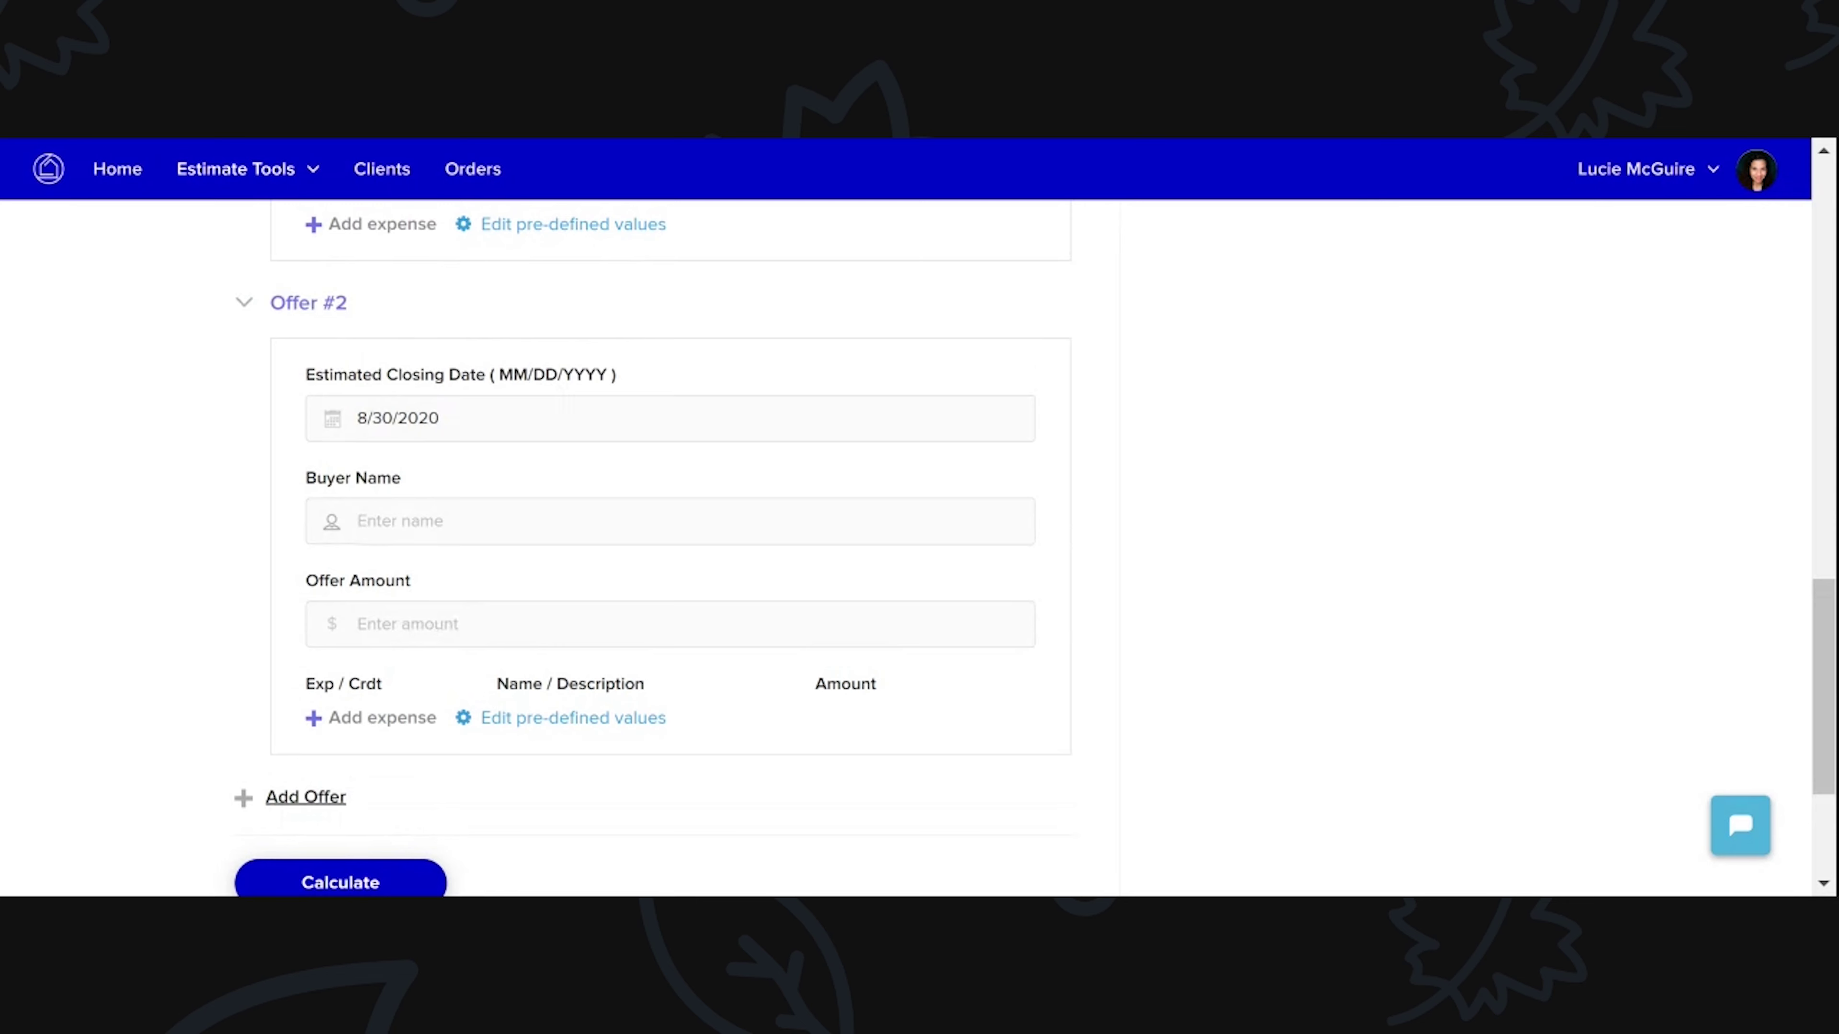
pyautogui.write('Joe')
pyautogui.click(449, 623)
pyautogui.scroll(1, 449, 623)
pyautogui.write('220,000')
# Step: Add a 5,000 Credit cost line to Offer #2
pyautogui.scroll(-2, 443, 652)
pyautogui.click(370, 643)
pyautogui.click(439, 653)
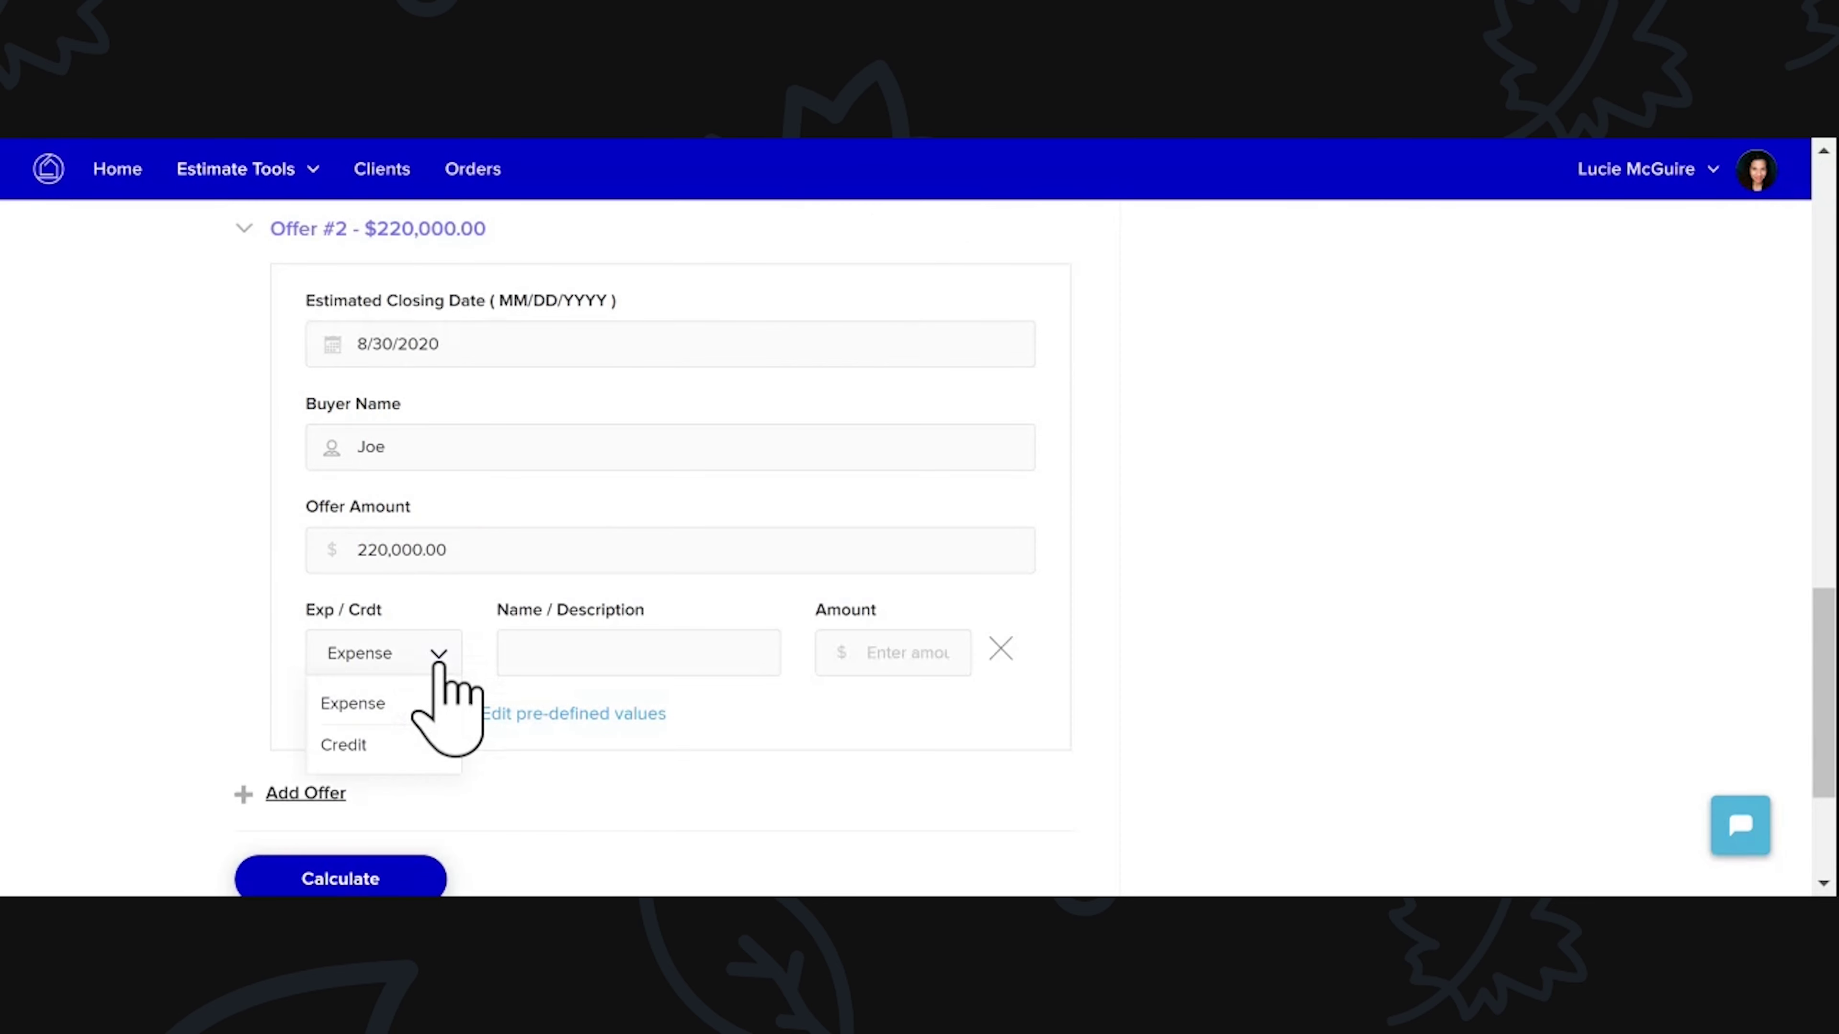
pyautogui.click(396, 745)
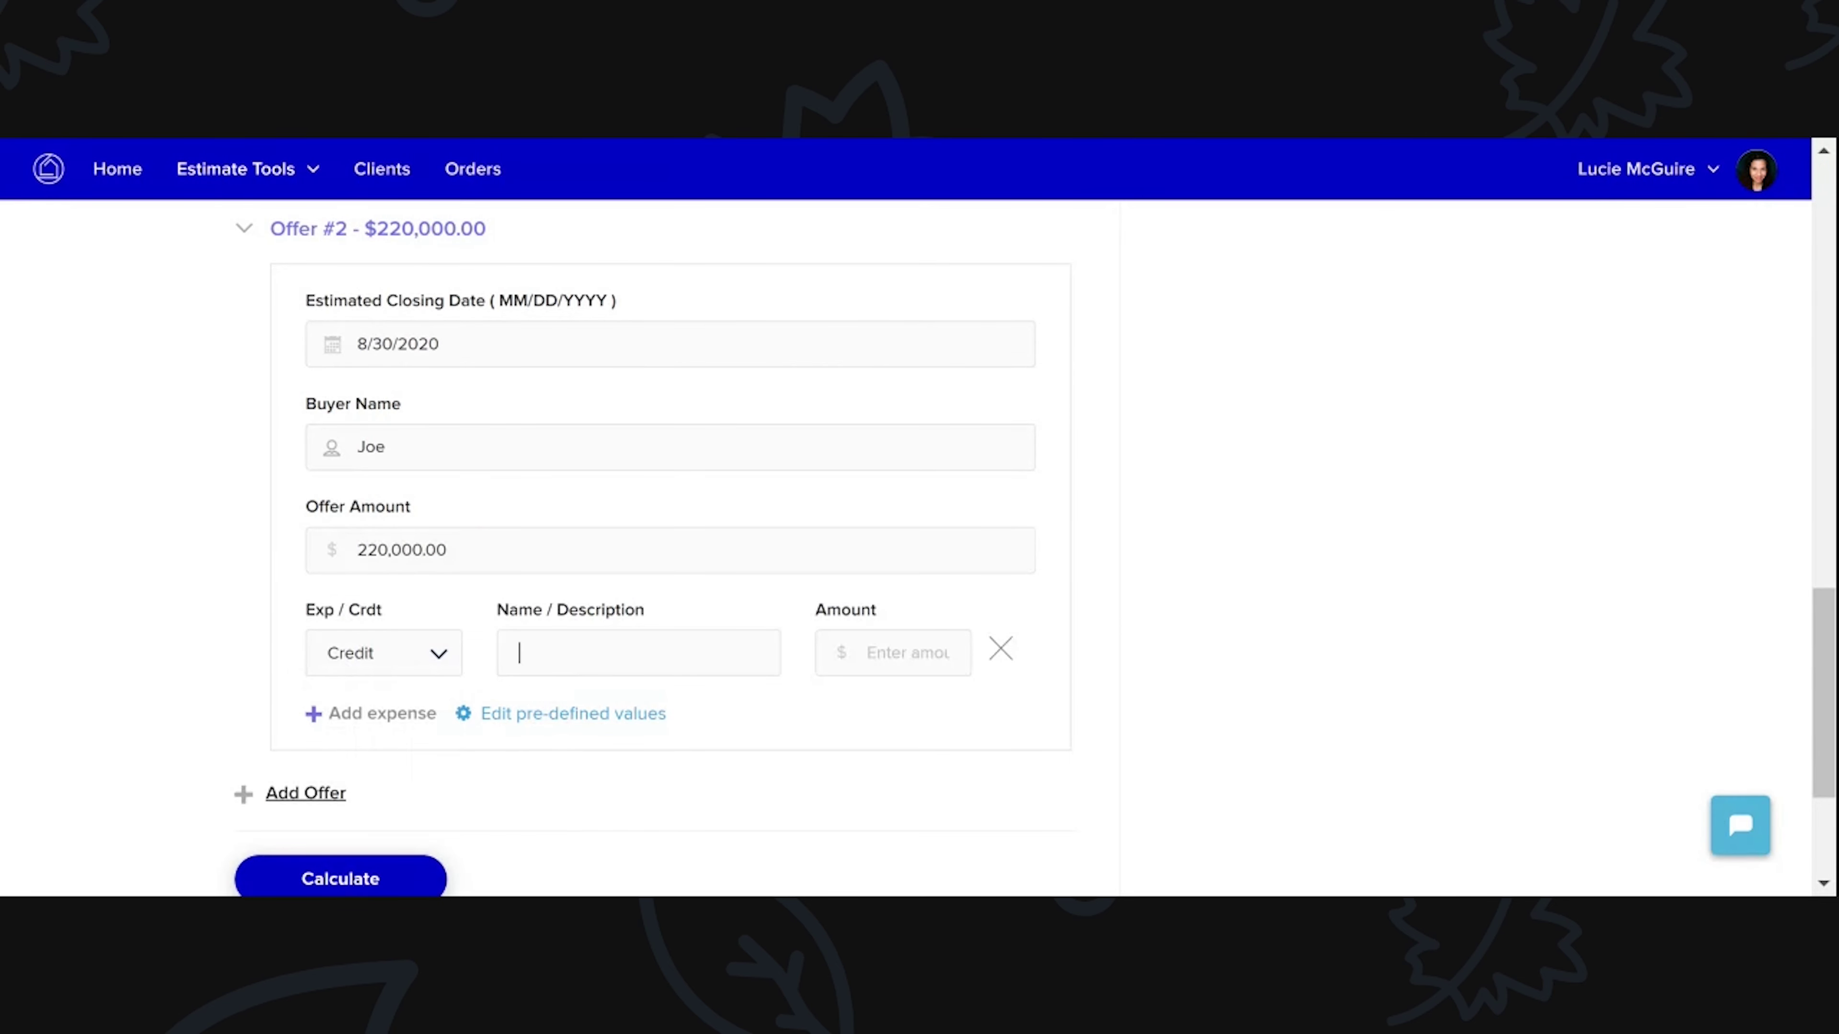
pyautogui.scroll(2, 919, 550)
pyautogui.scroll(-3, 919, 550)
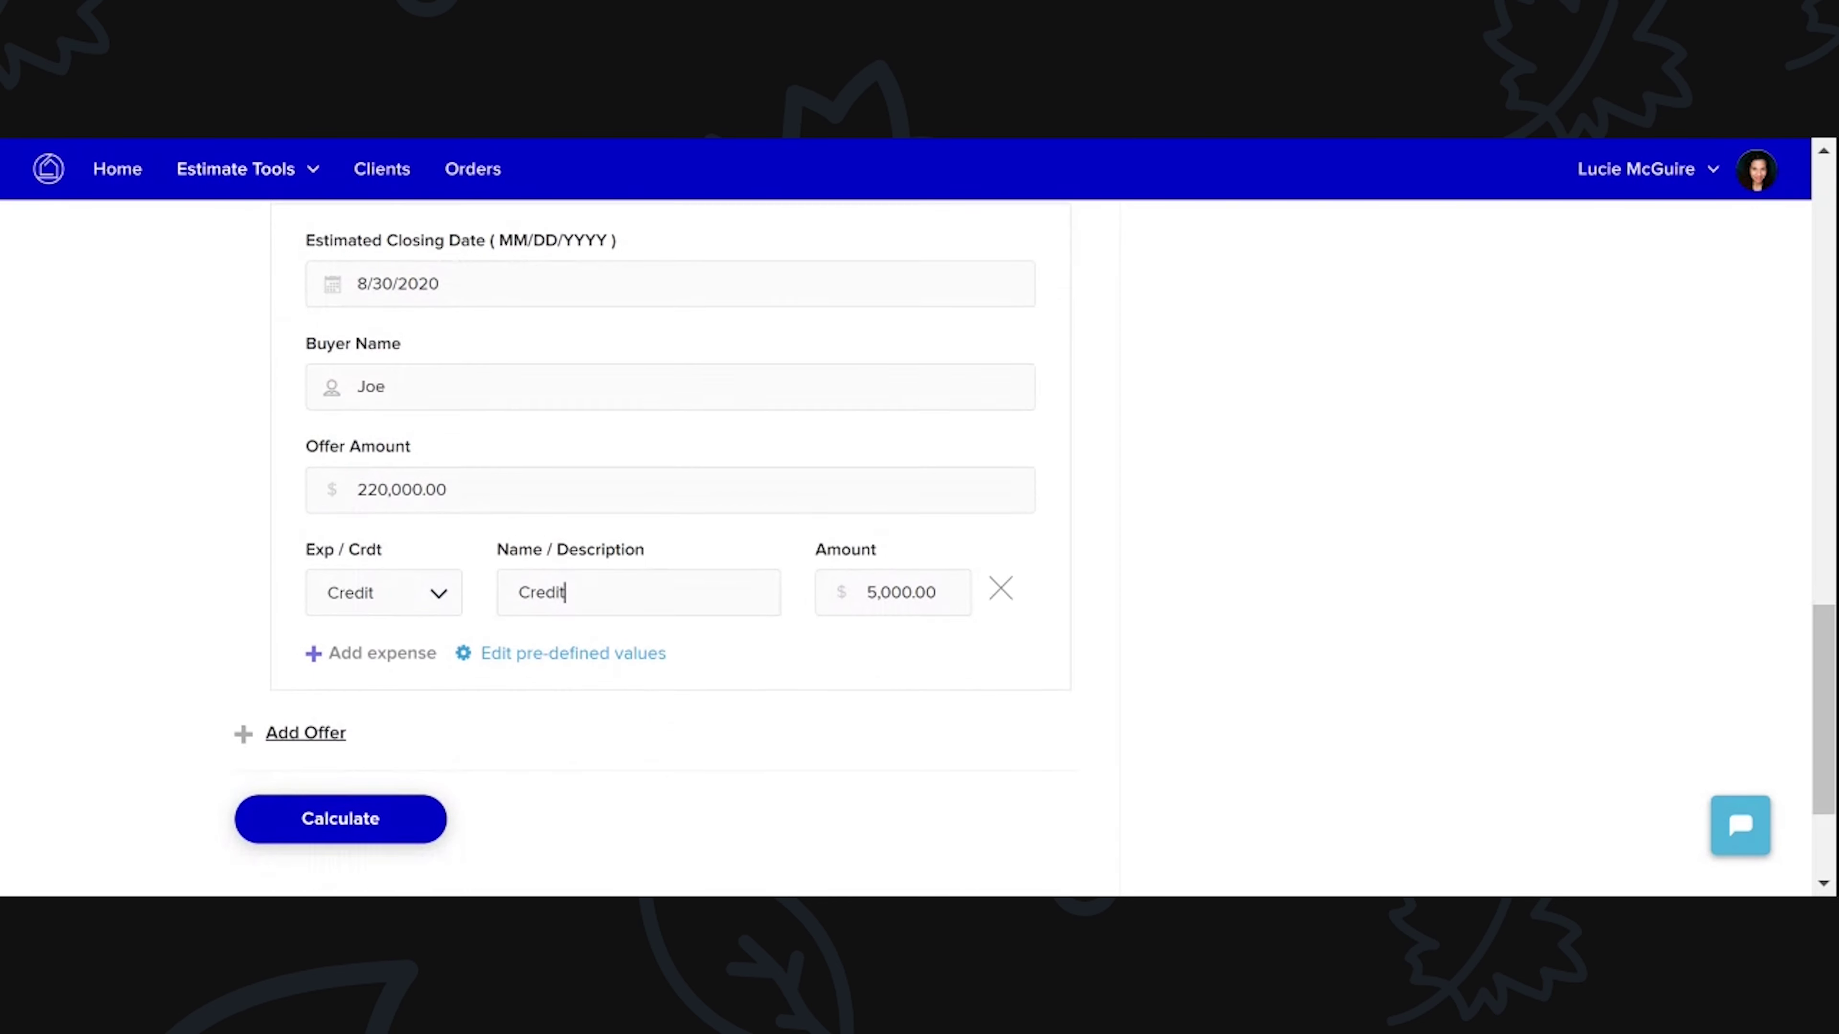
# Step: Add the next offer and set the Offer #4 closing date to 09/05/2020
pyautogui.click(300, 732)
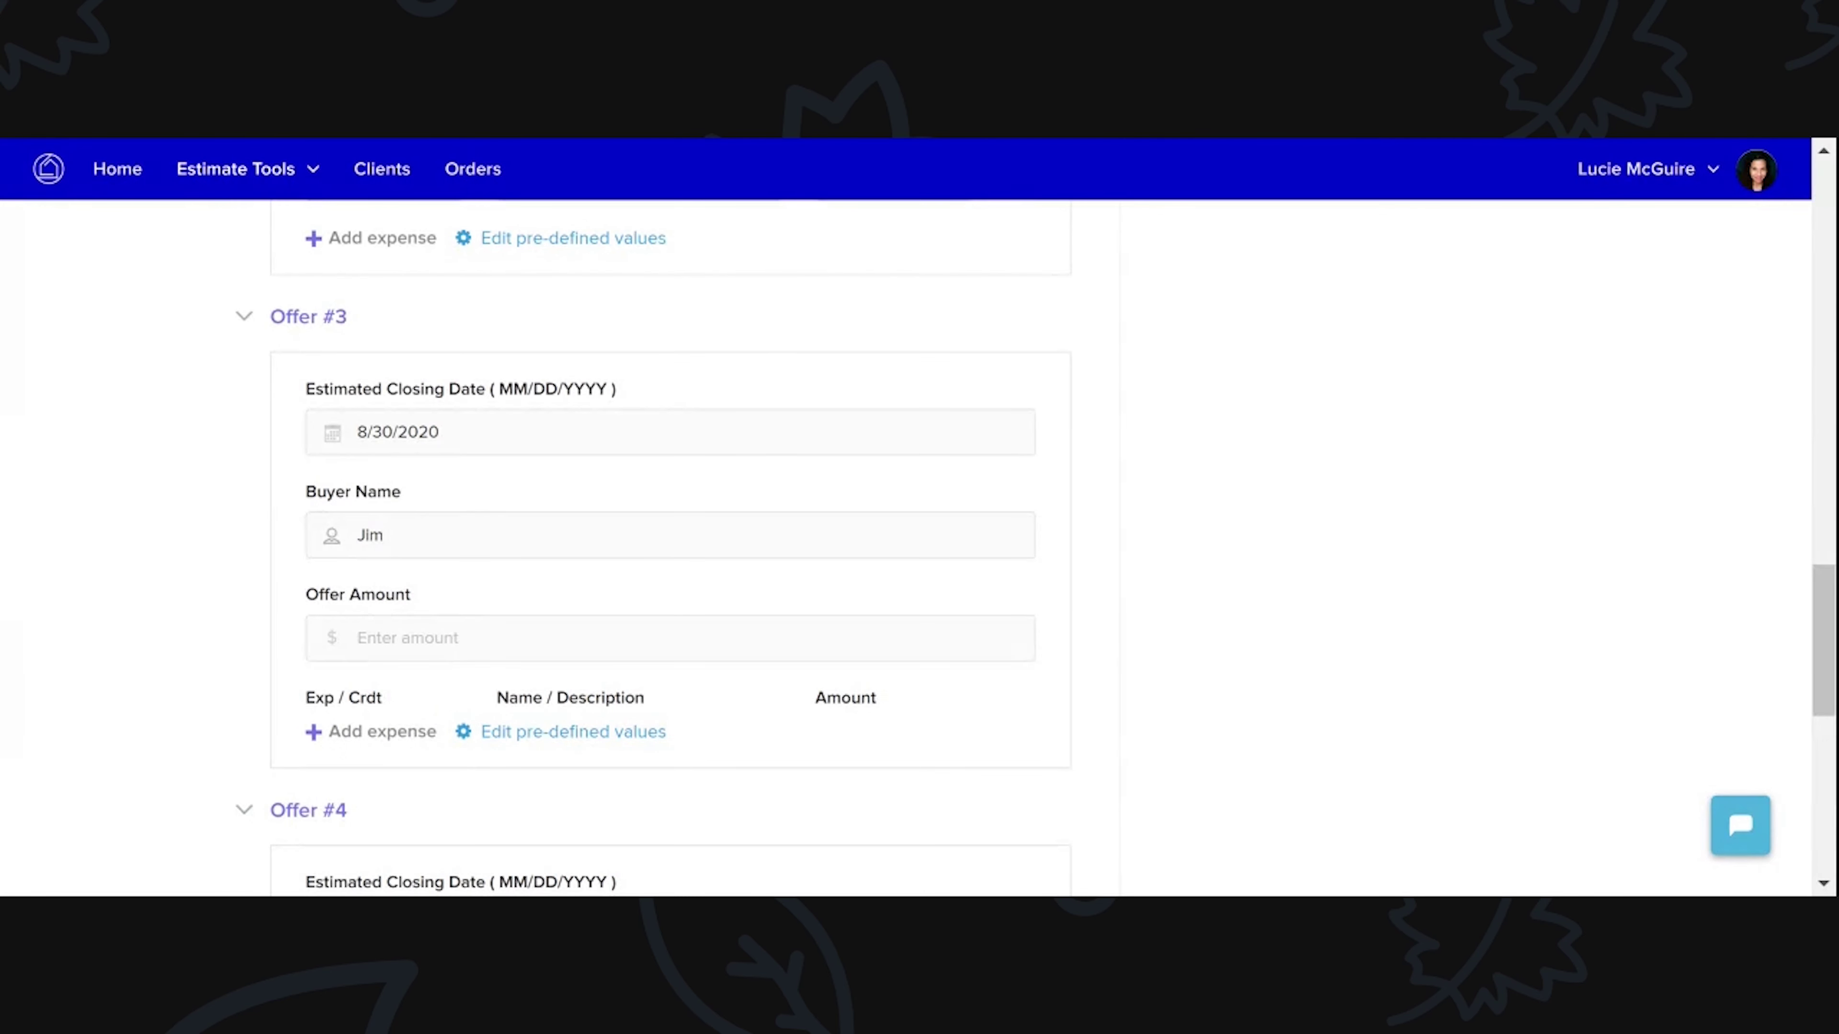
pyautogui.write('2020')
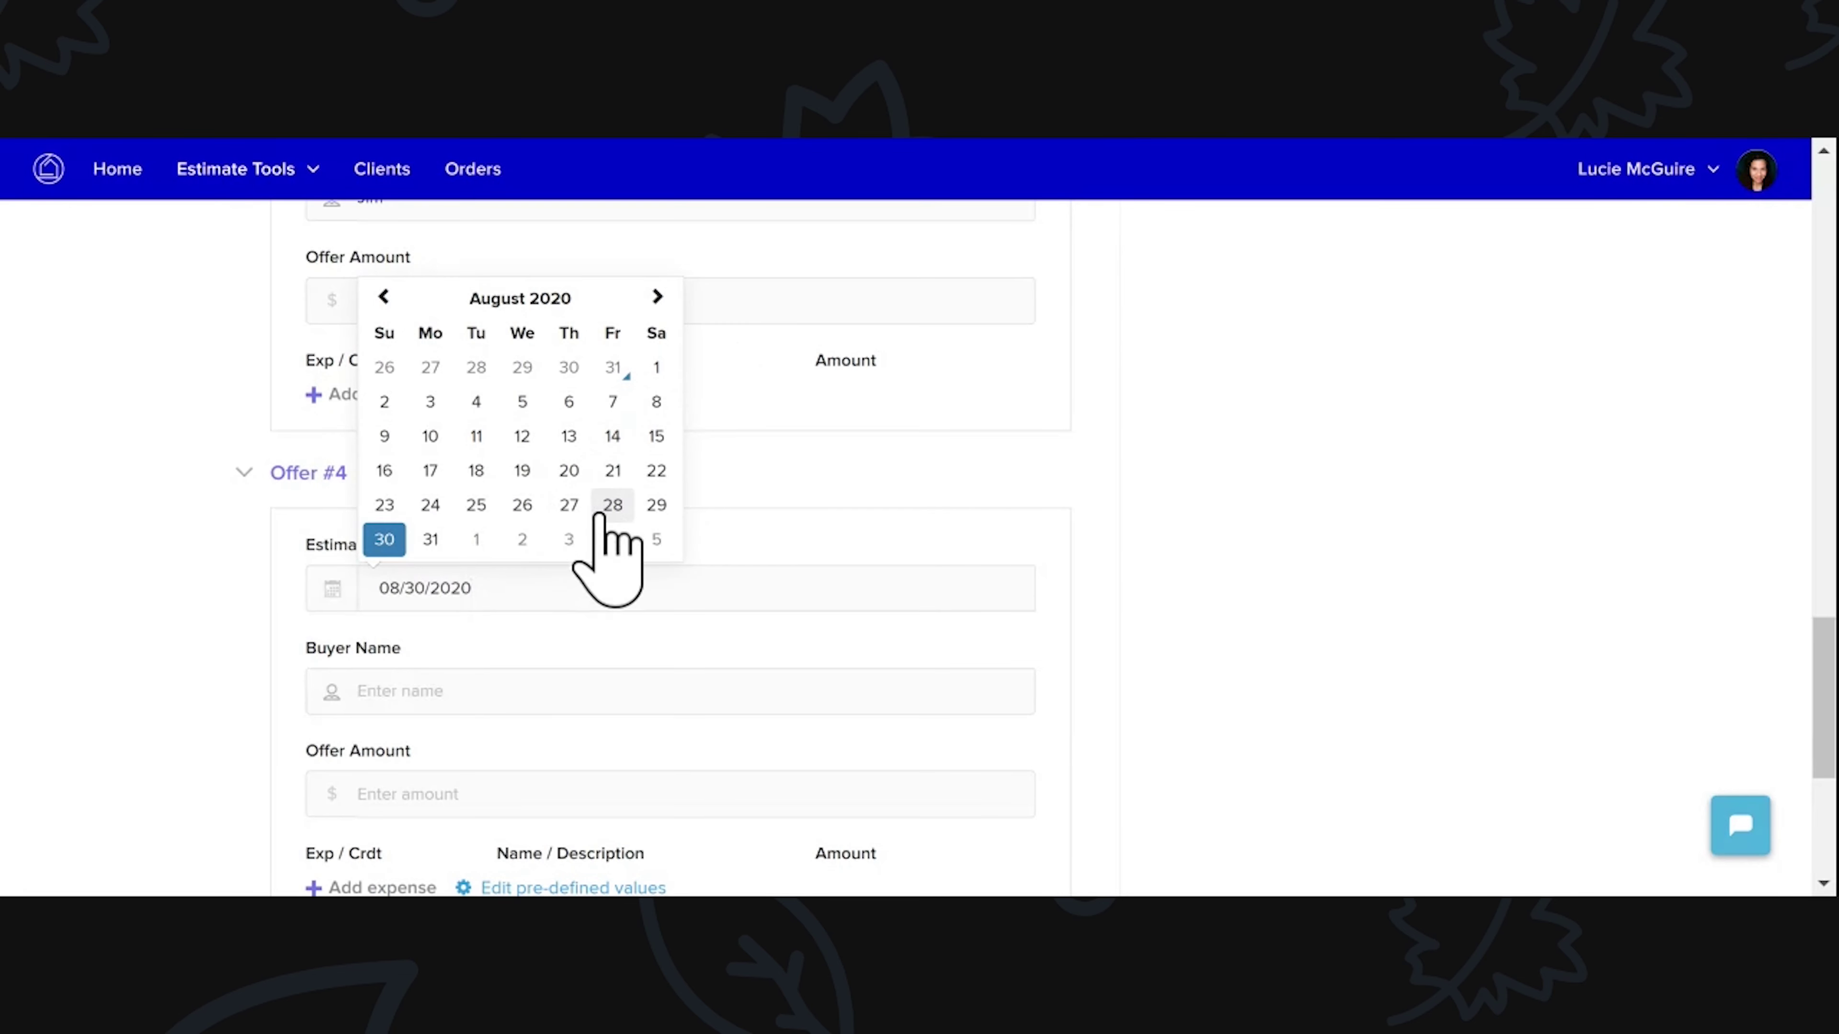
pyautogui.click(655, 551)
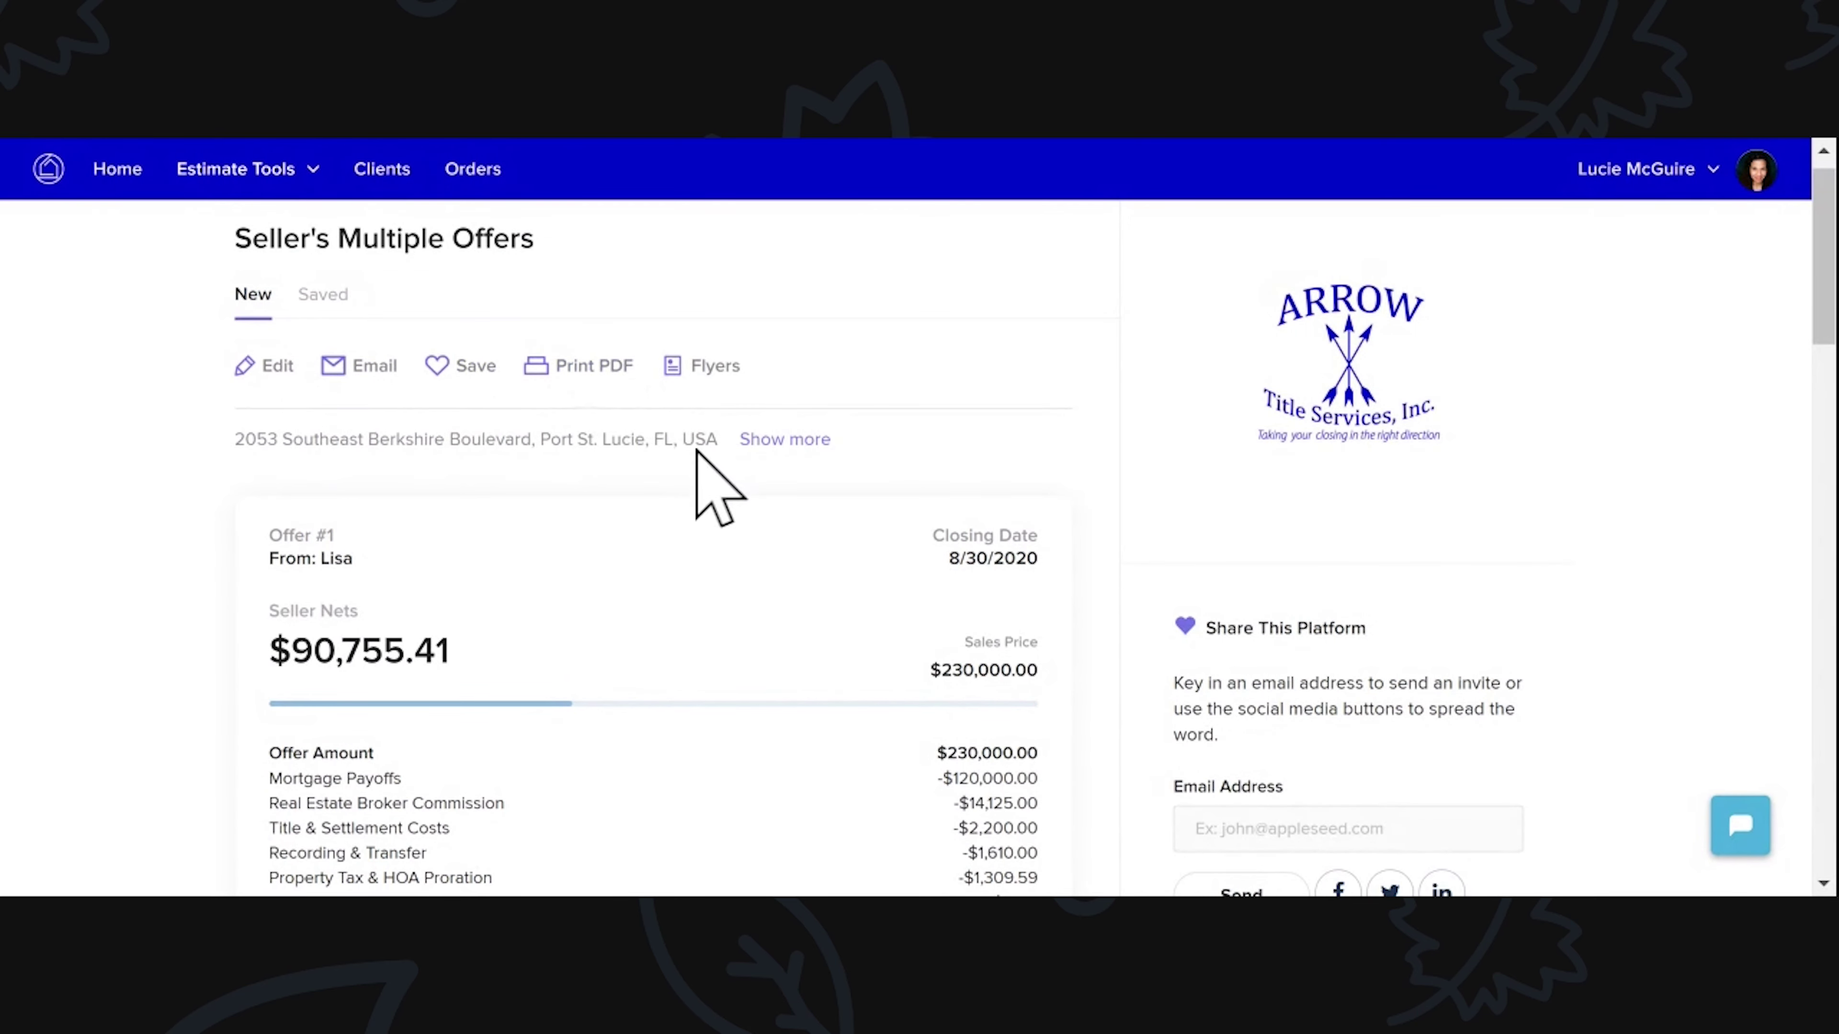
pyautogui.scroll(-7, 697, 451)
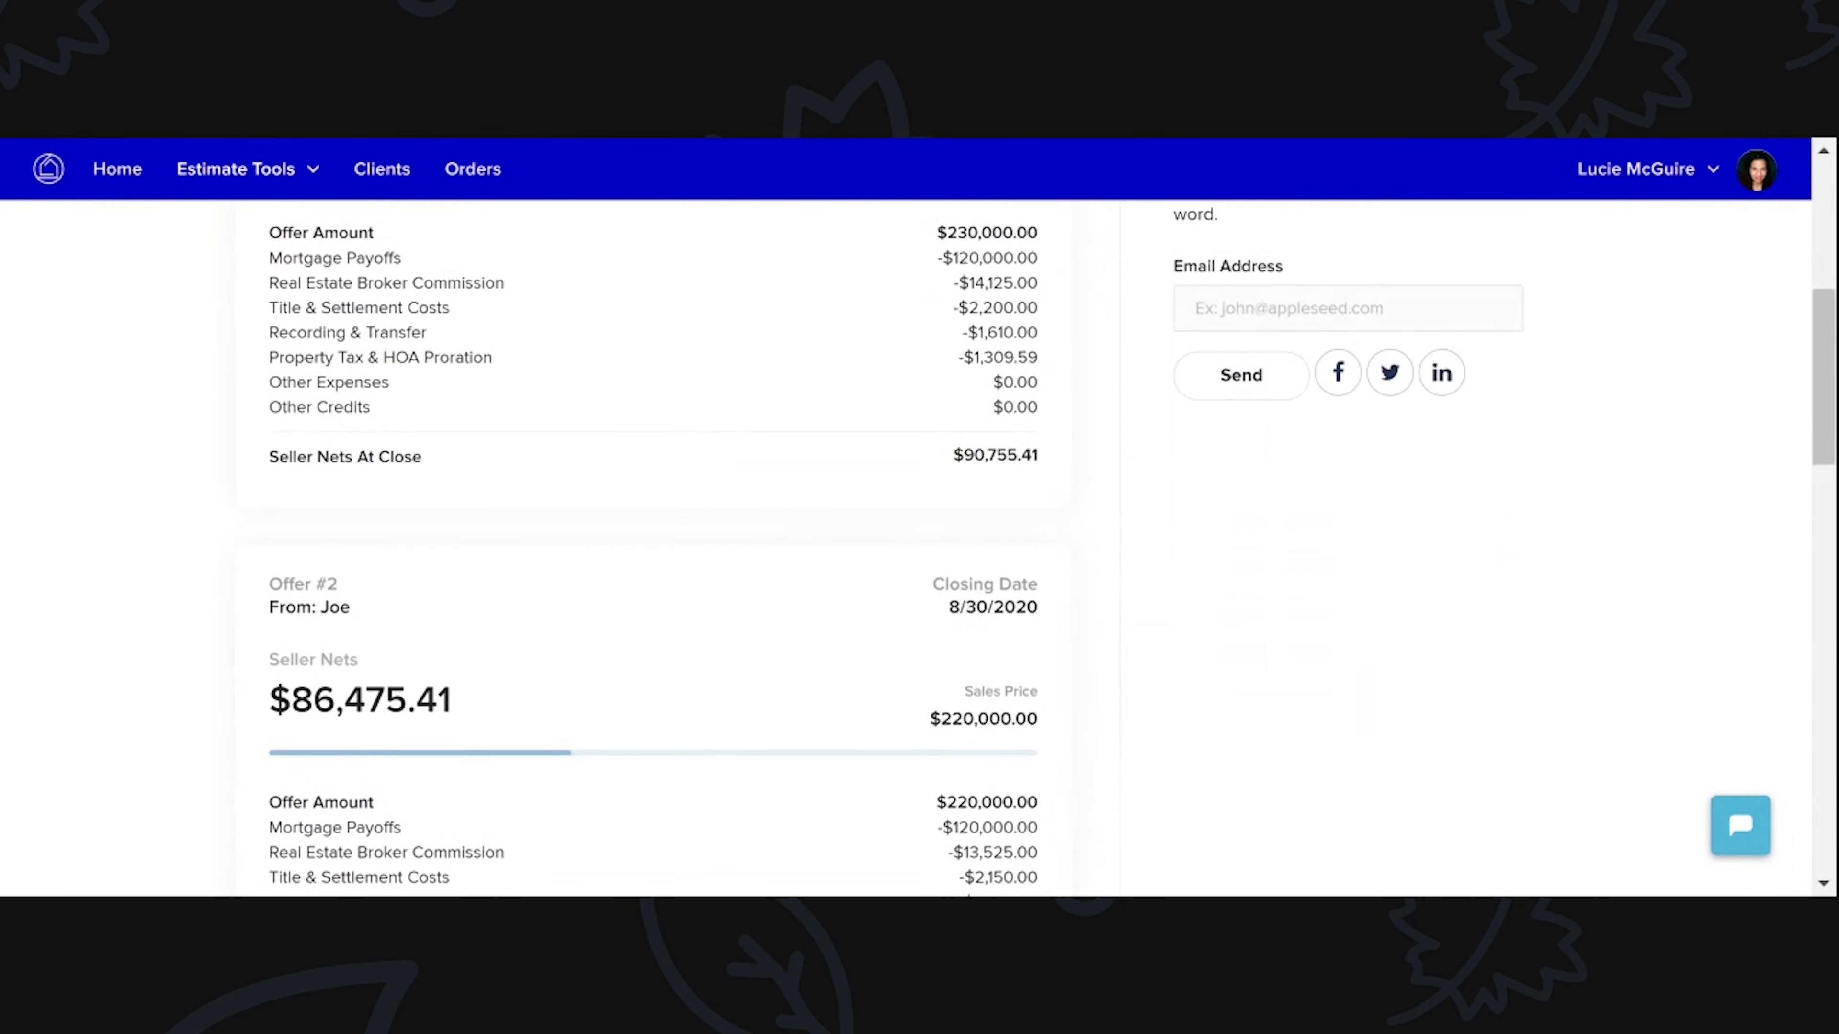
pyautogui.scroll(3, 656, 526)
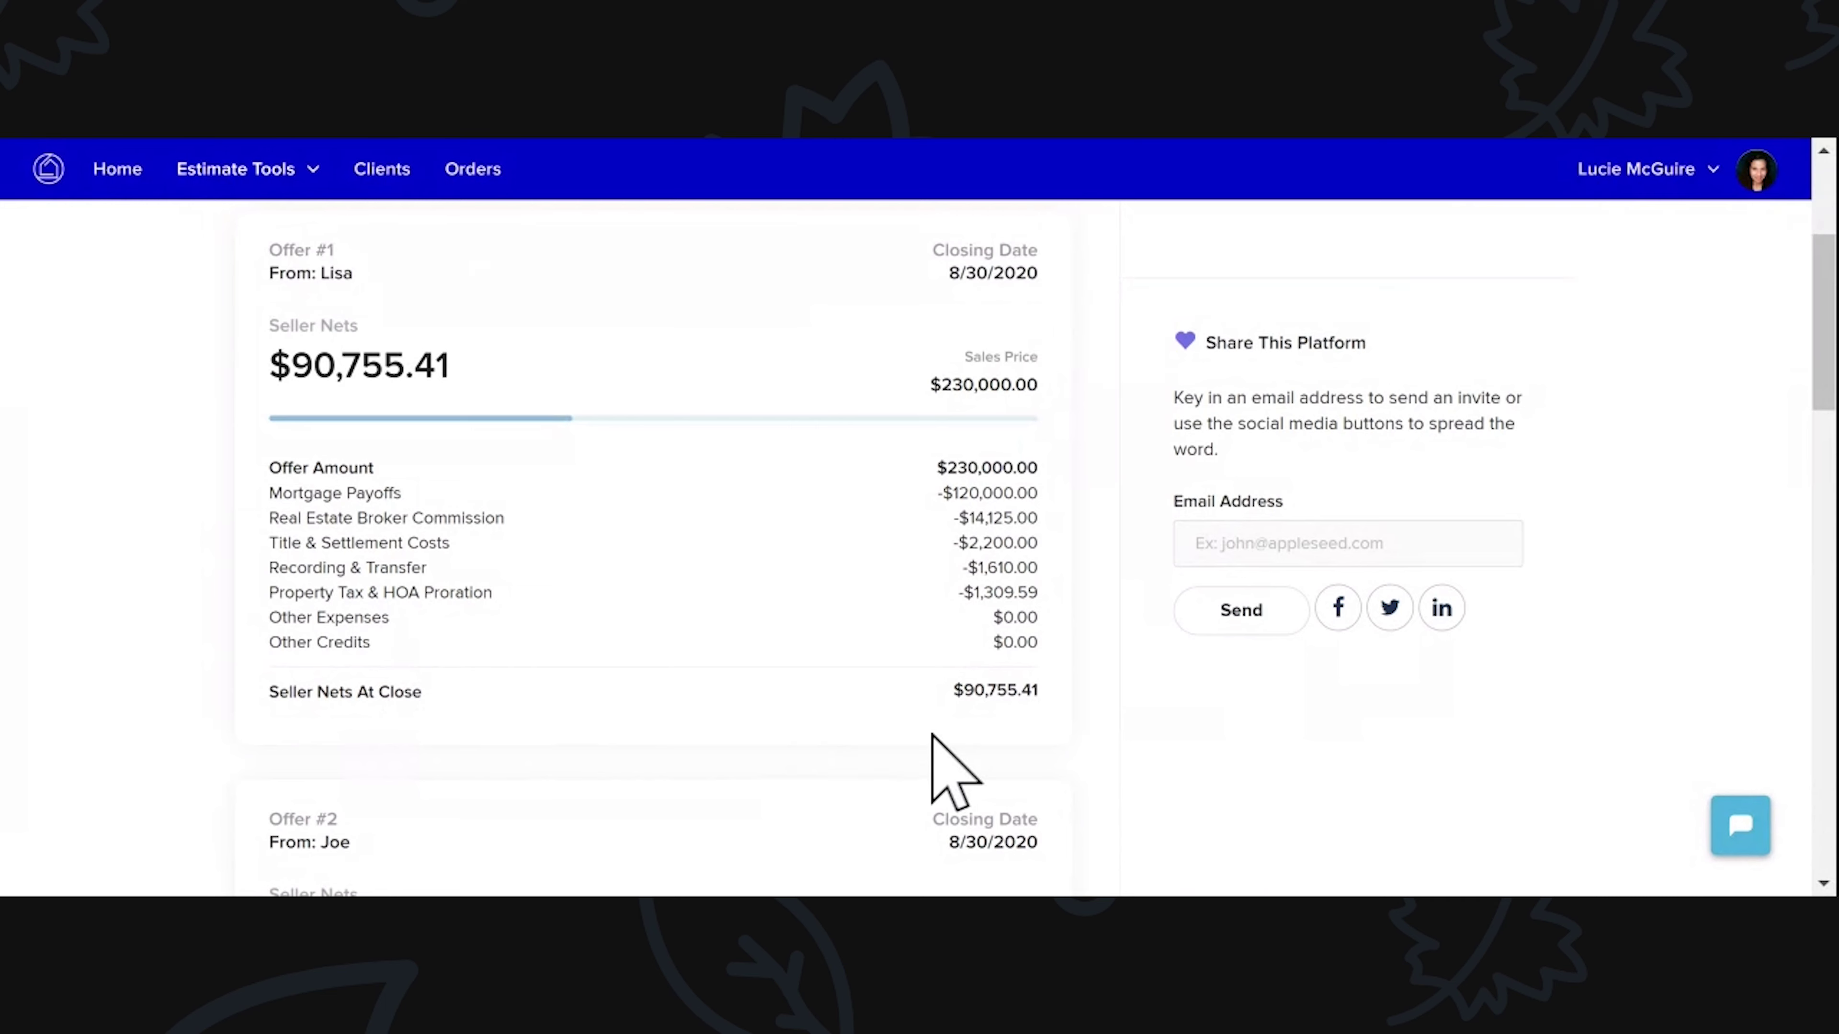
pyautogui.scroll(-6, 809, 693)
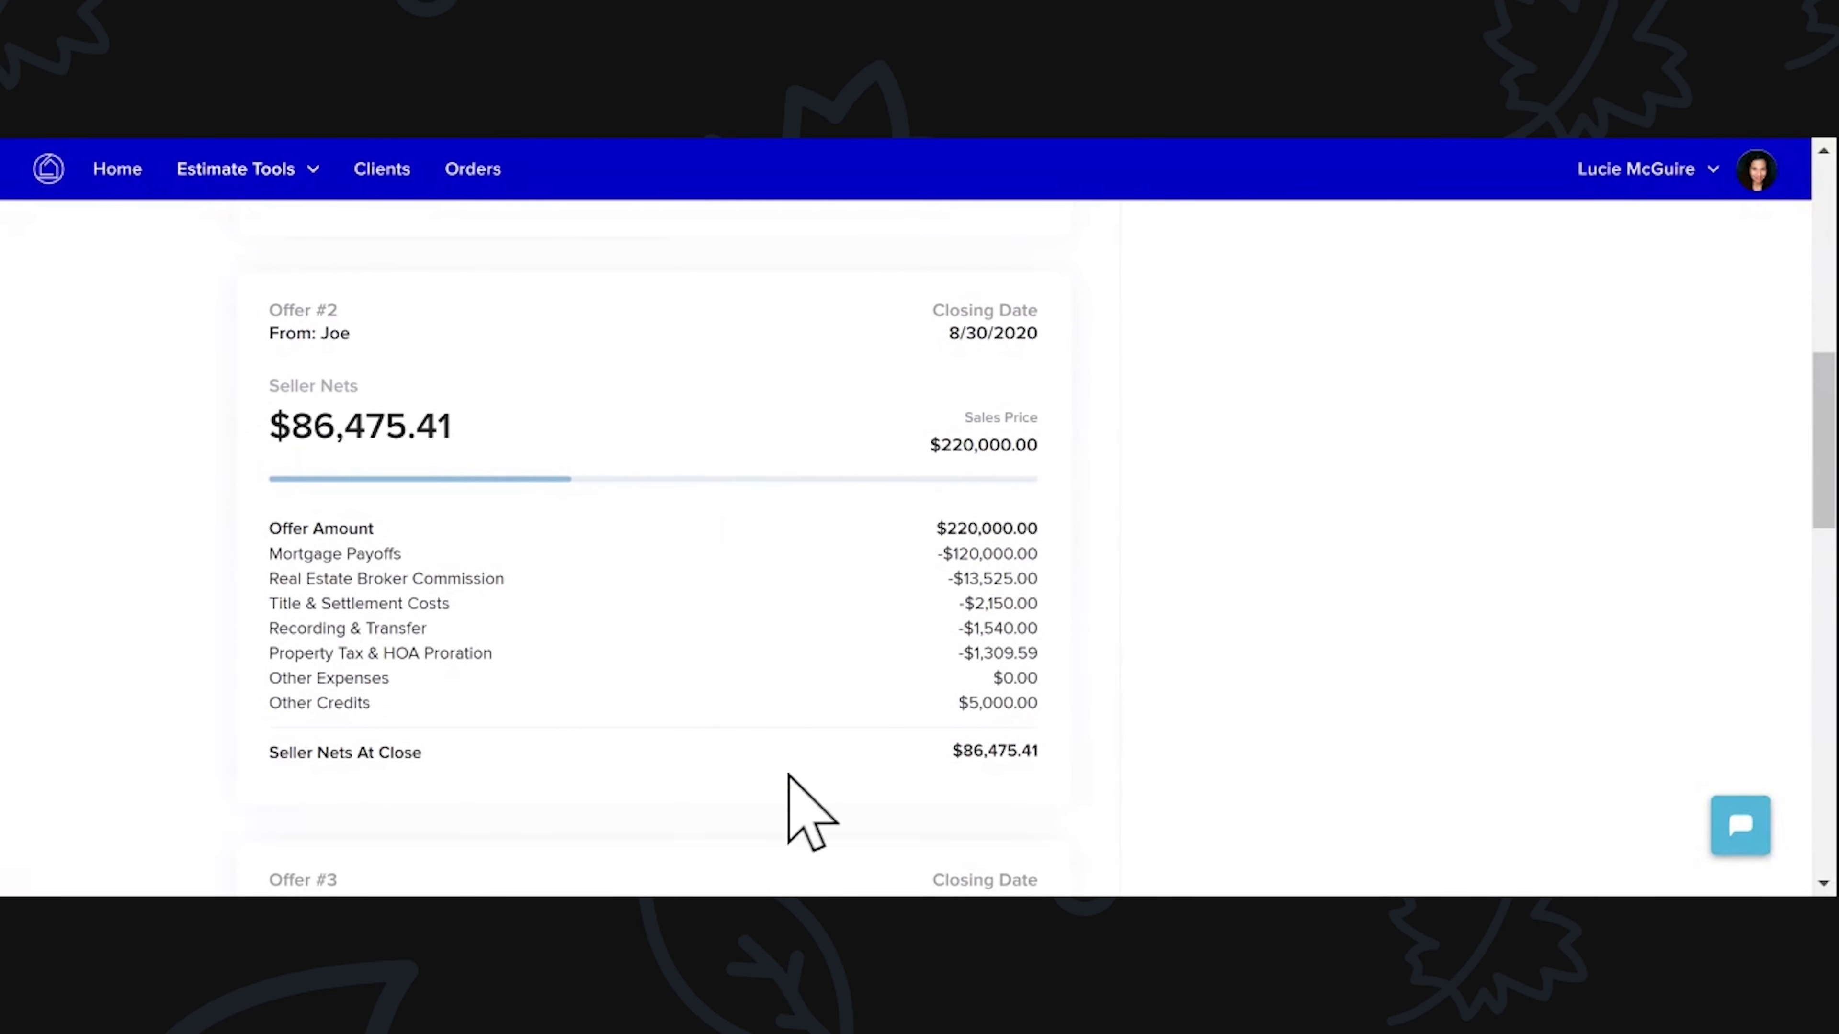
pyautogui.scroll(-1, 788, 773)
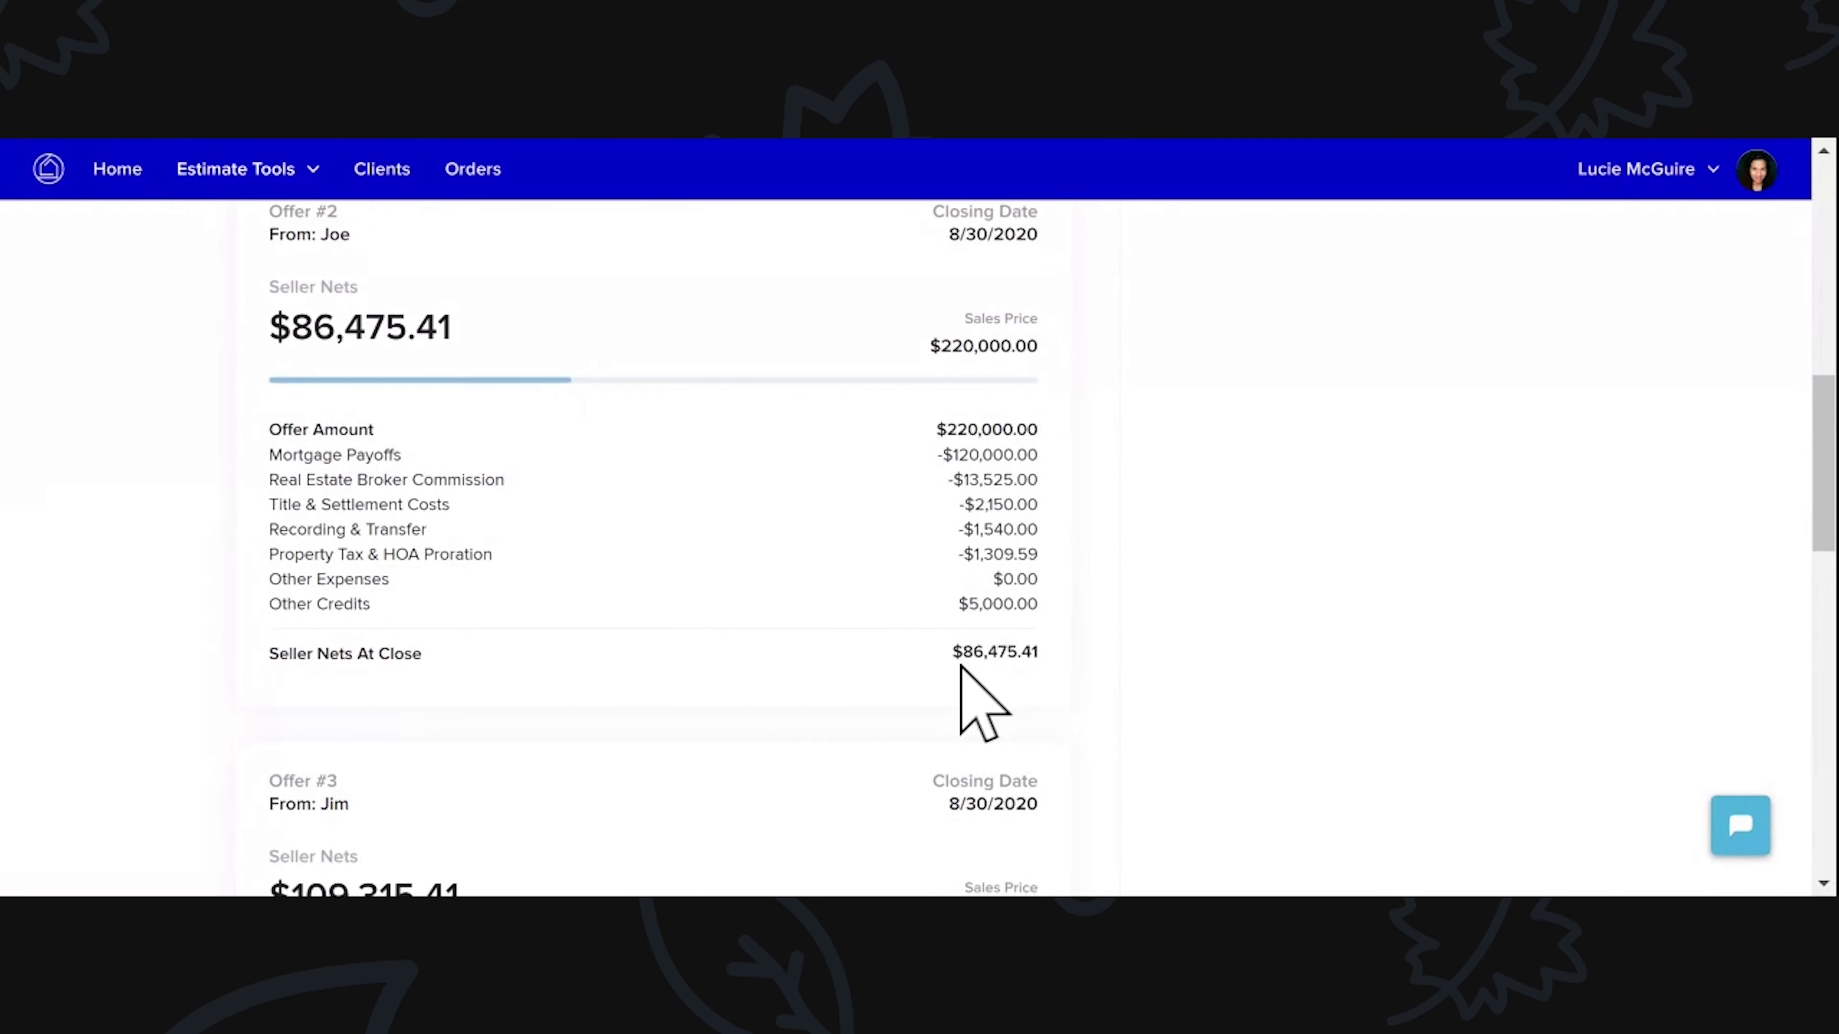
pyautogui.scroll(-7, 961, 668)
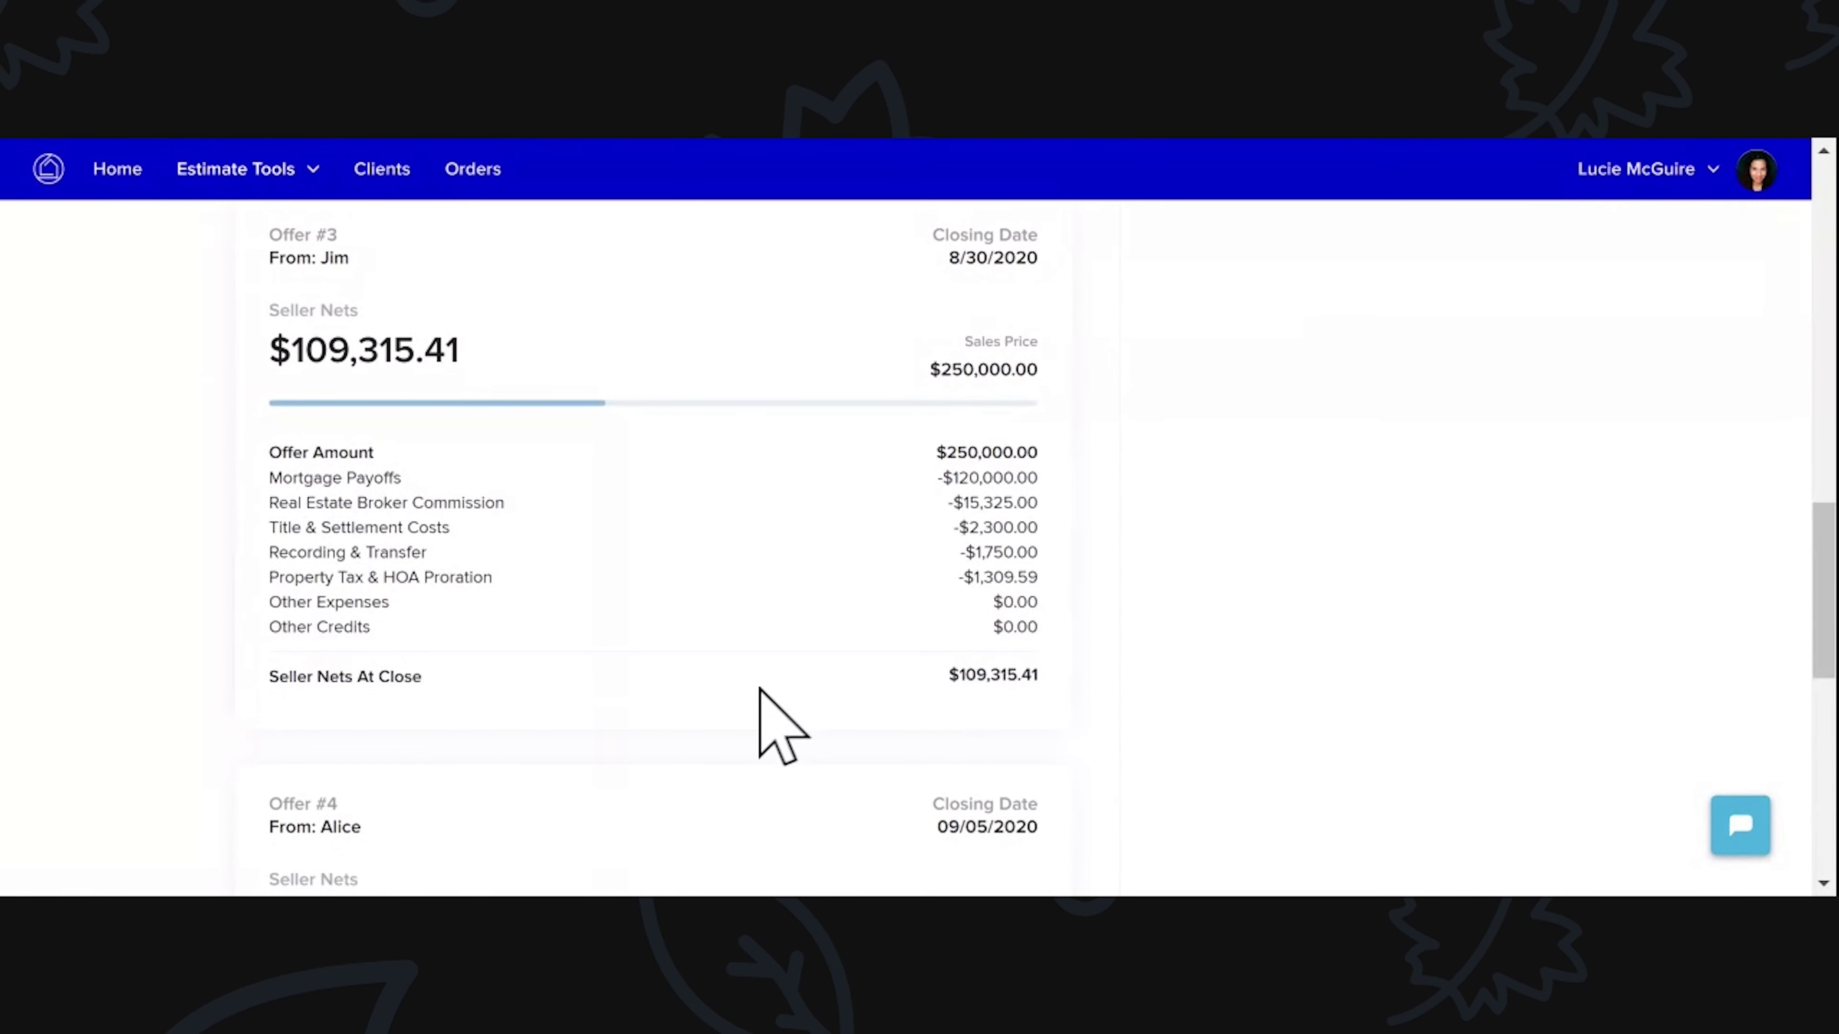
pyautogui.scroll(-7, 989, 707)
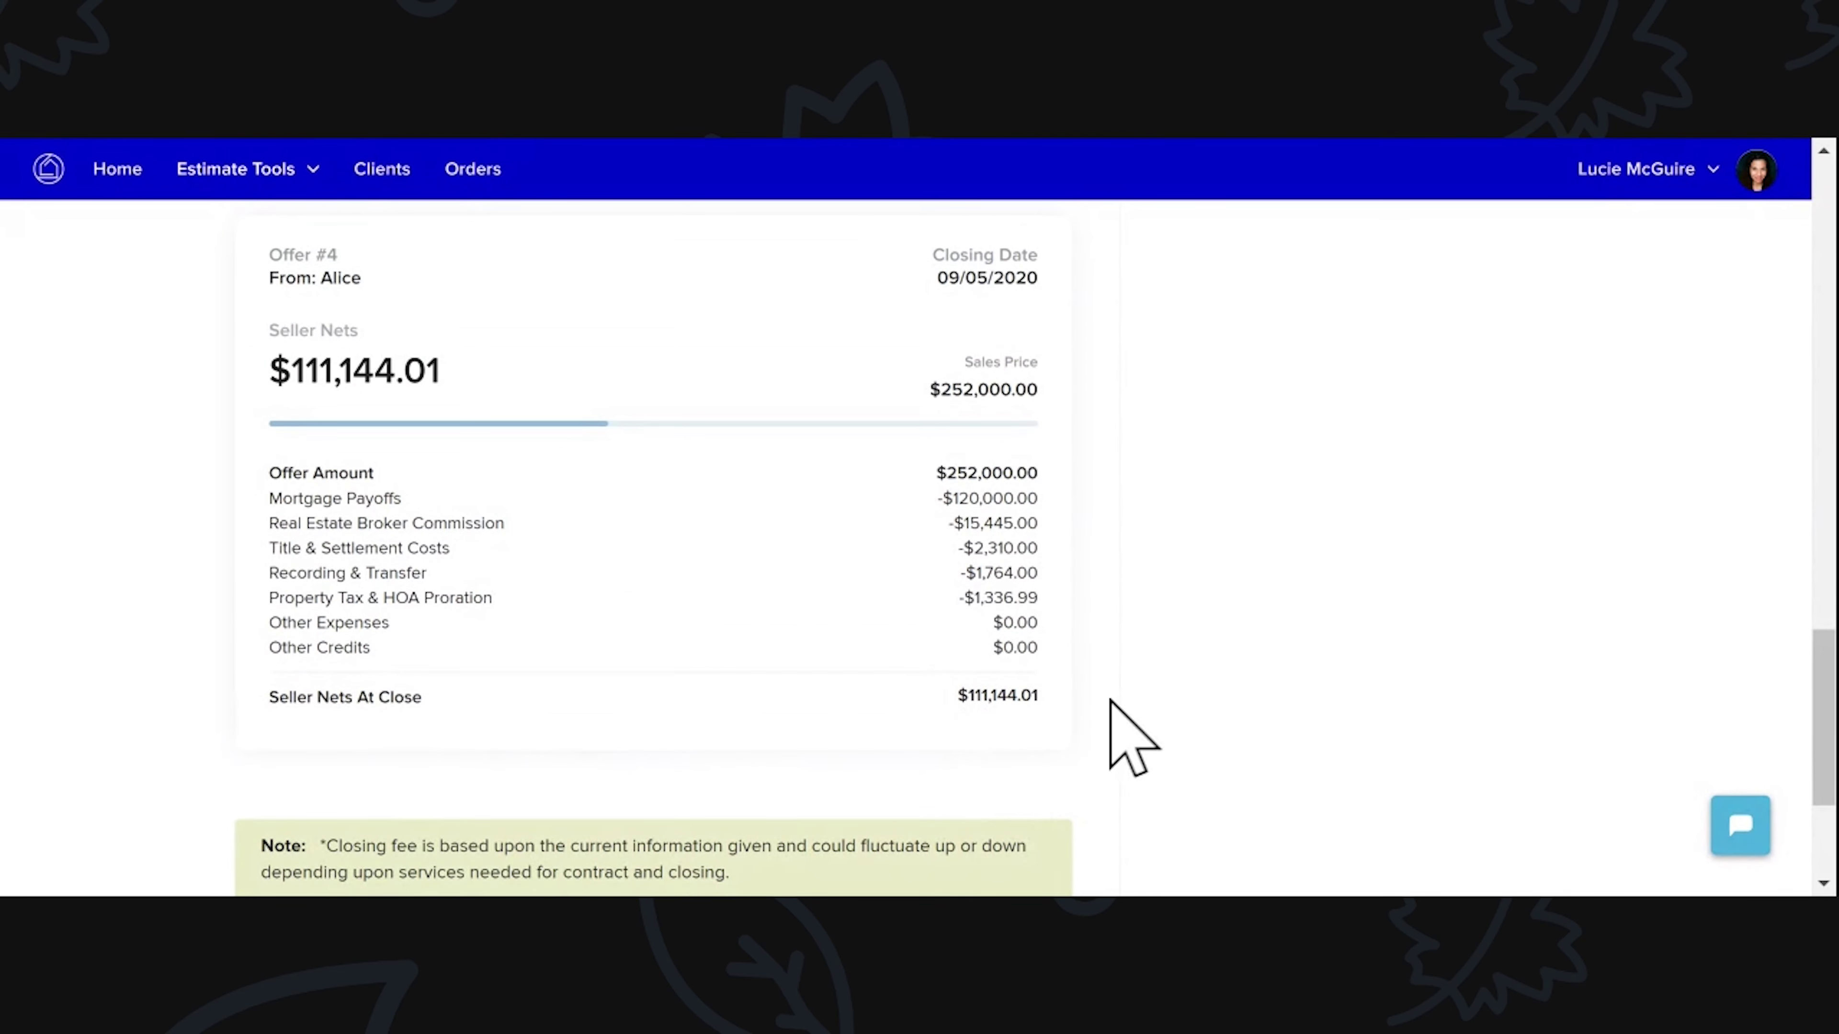
pyautogui.scroll(1, 1110, 724)
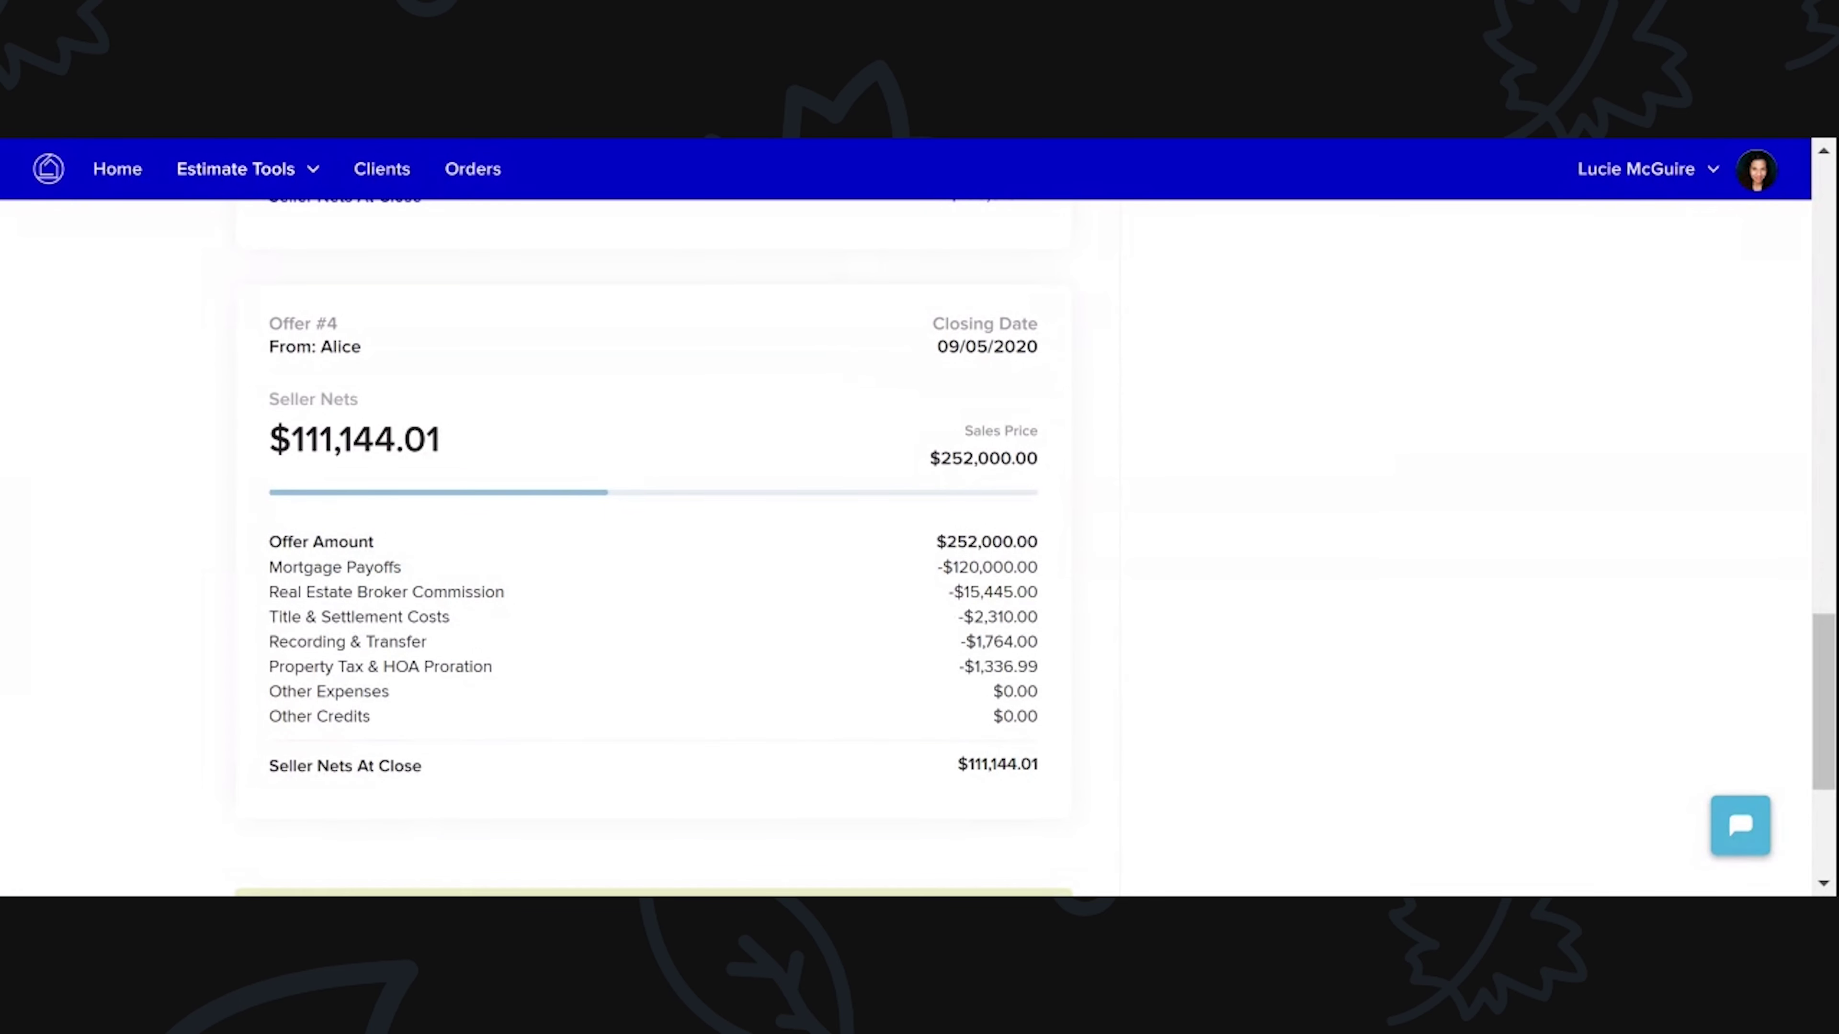
pyautogui.scroll(6, 652, 543)
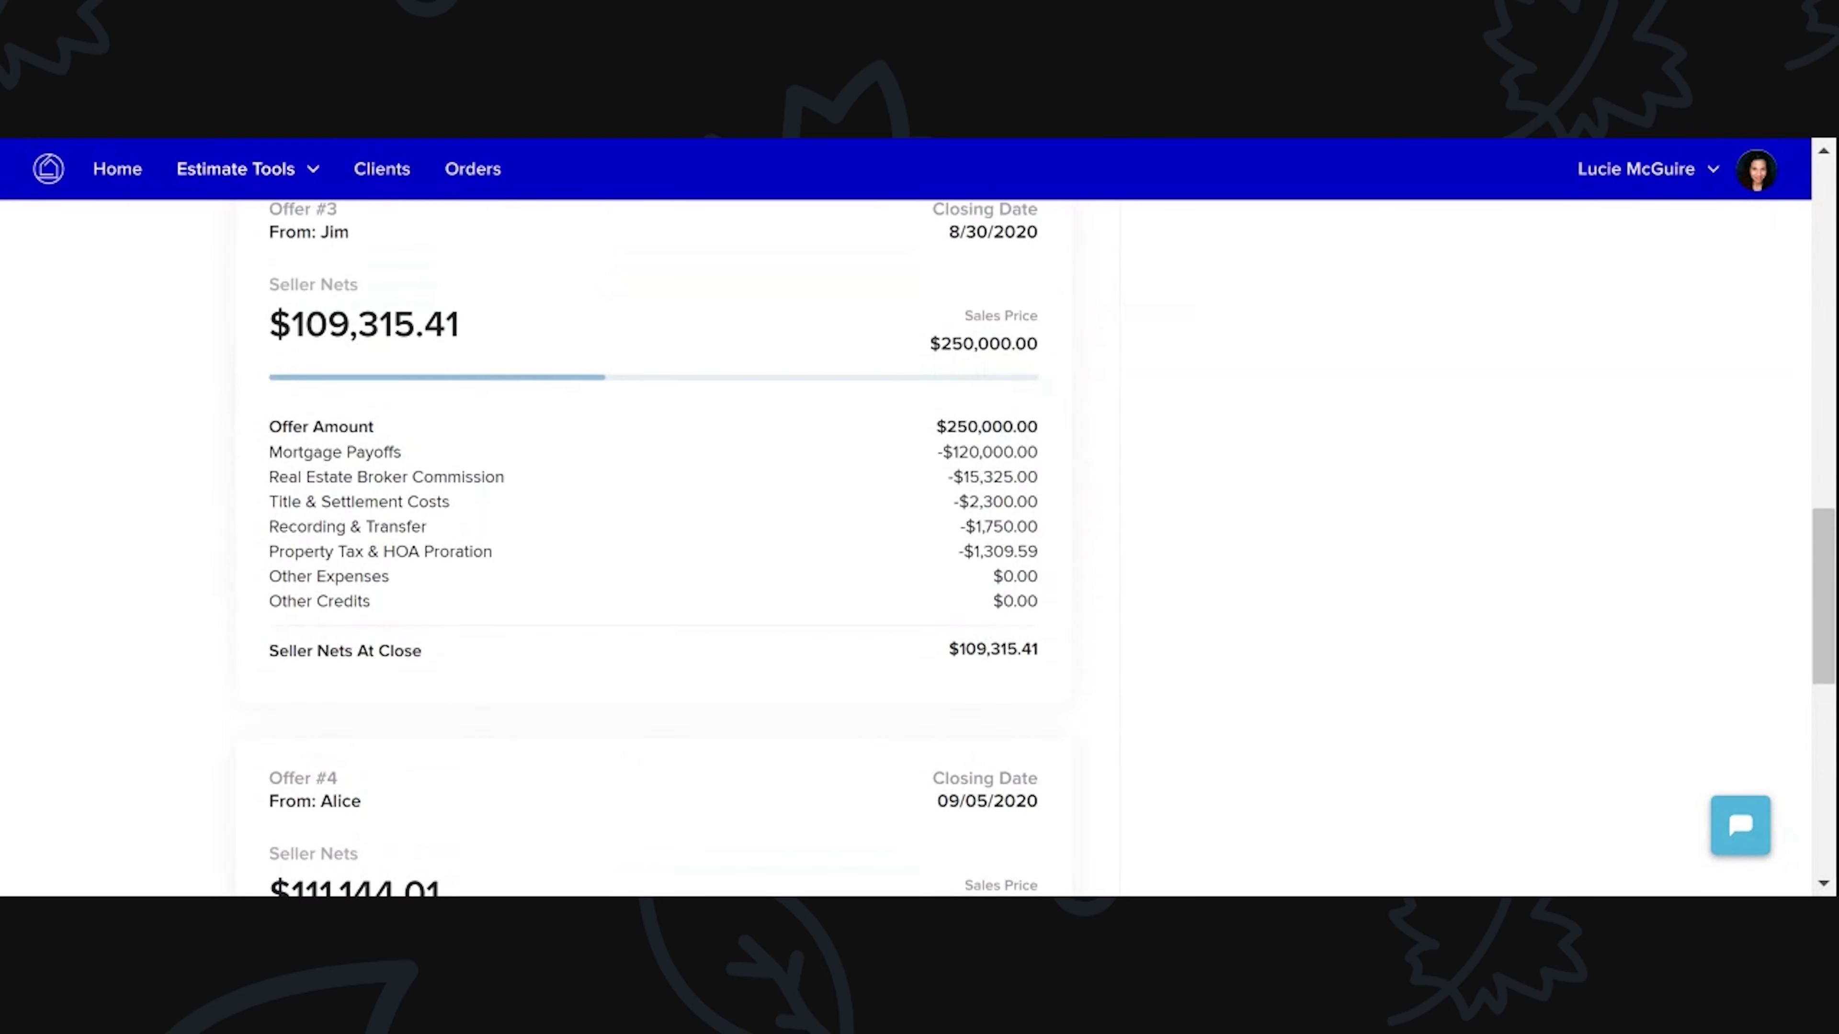
pyautogui.scroll(5, 651, 543)
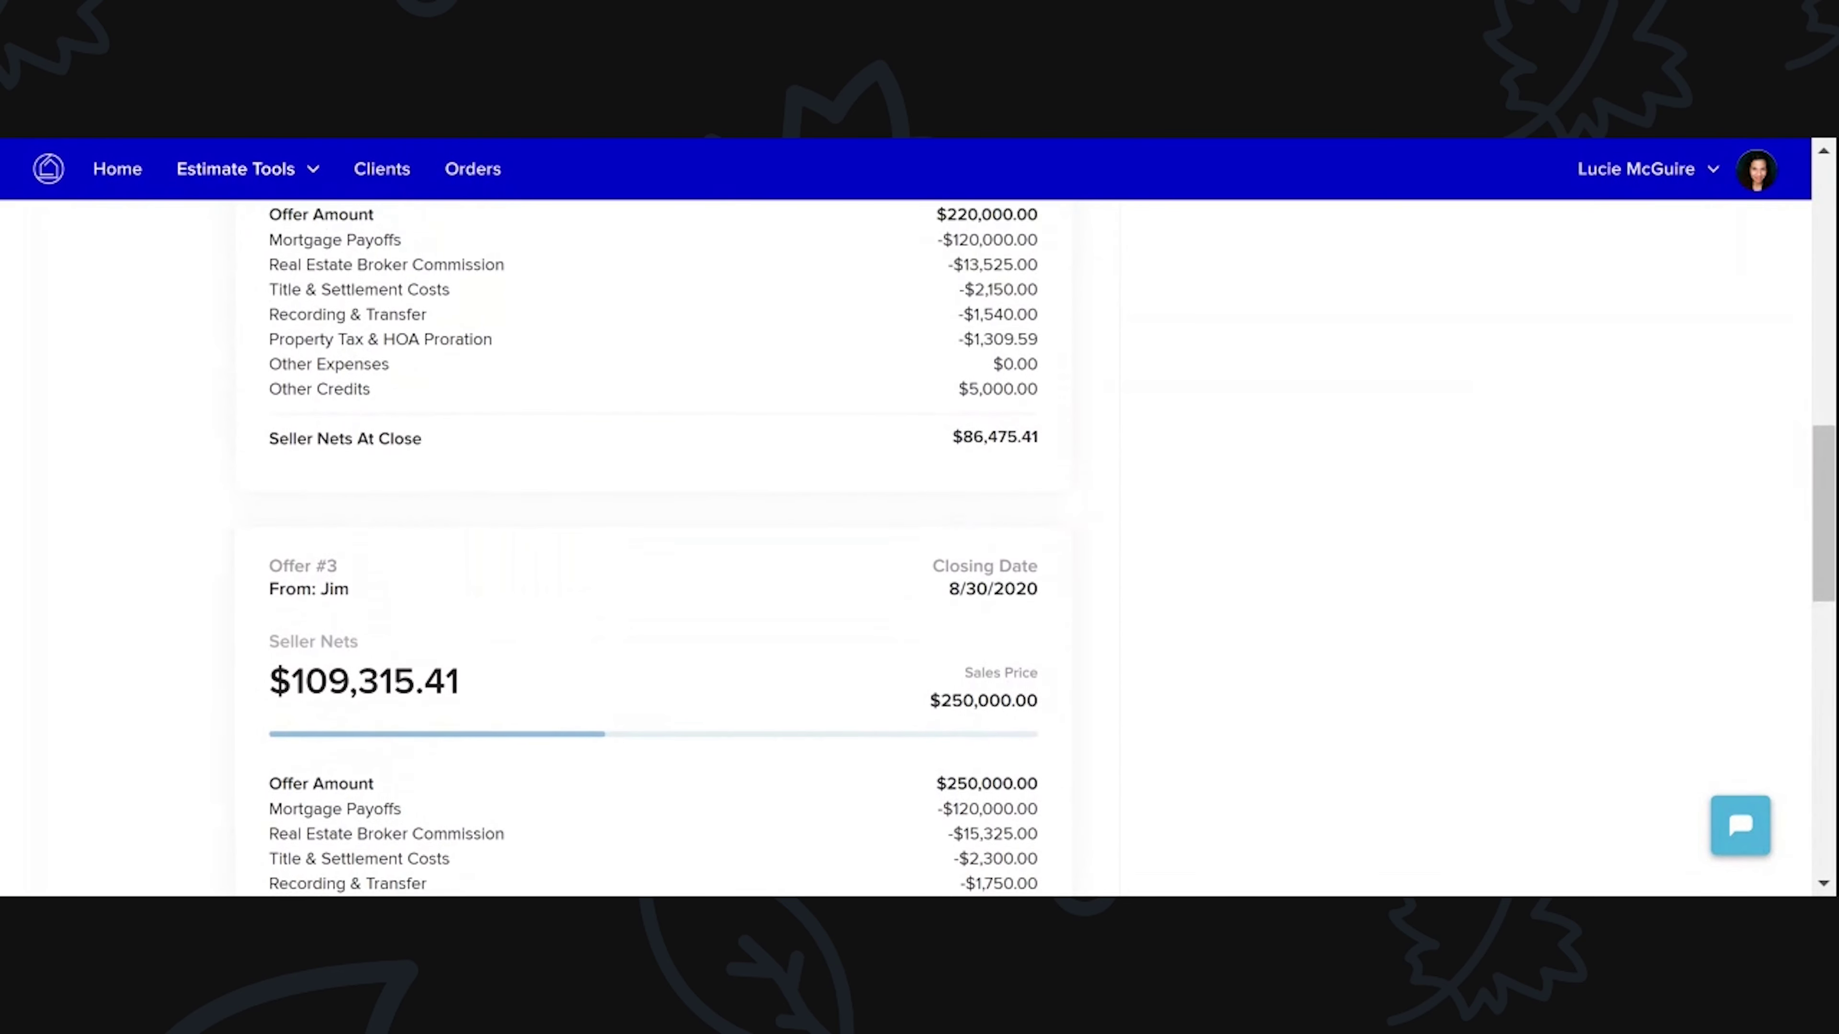
pyautogui.scroll(14, 652, 543)
pyautogui.scroll(1, 652, 543)
pyautogui.scroll(-3, 651, 543)
pyautogui.scroll(1, 652, 543)
pyautogui.scroll(-1, 652, 543)
pyautogui.scroll(-2, 652, 543)
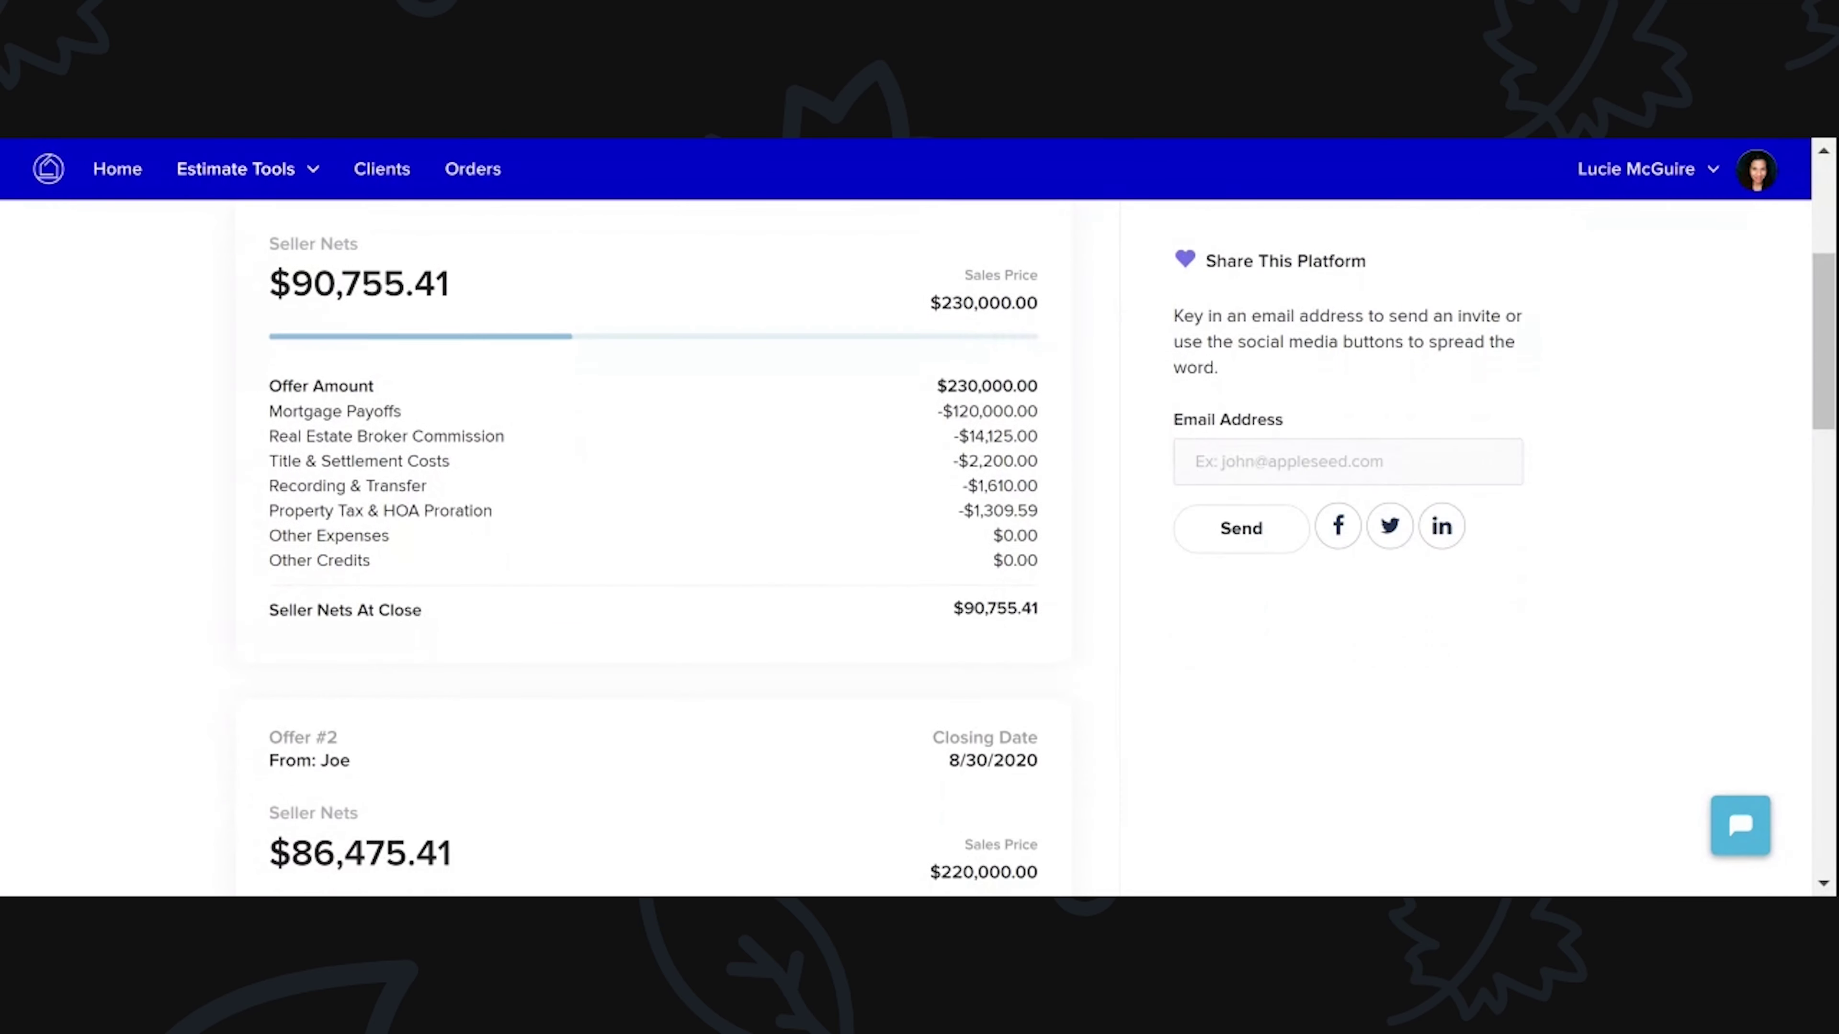
pyautogui.scroll(-9, 651, 543)
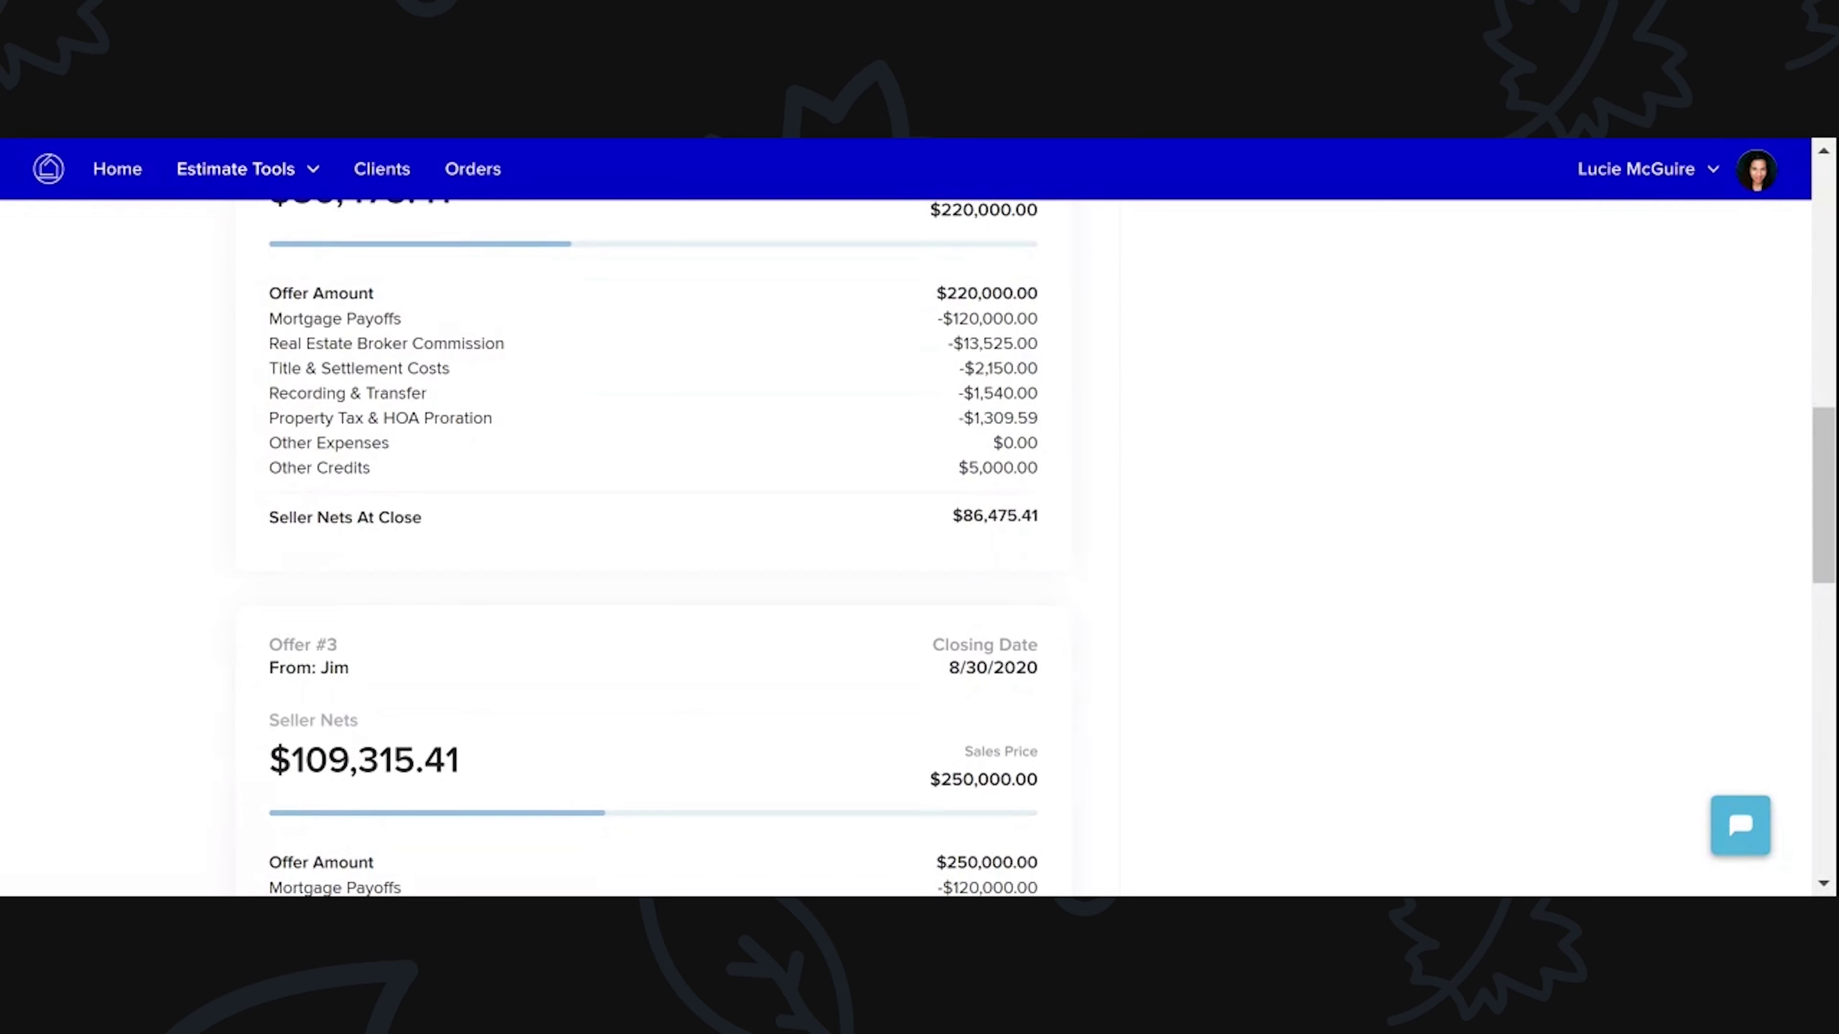
pyautogui.scroll(-2, 651, 543)
pyautogui.scroll(-15, 652, 543)
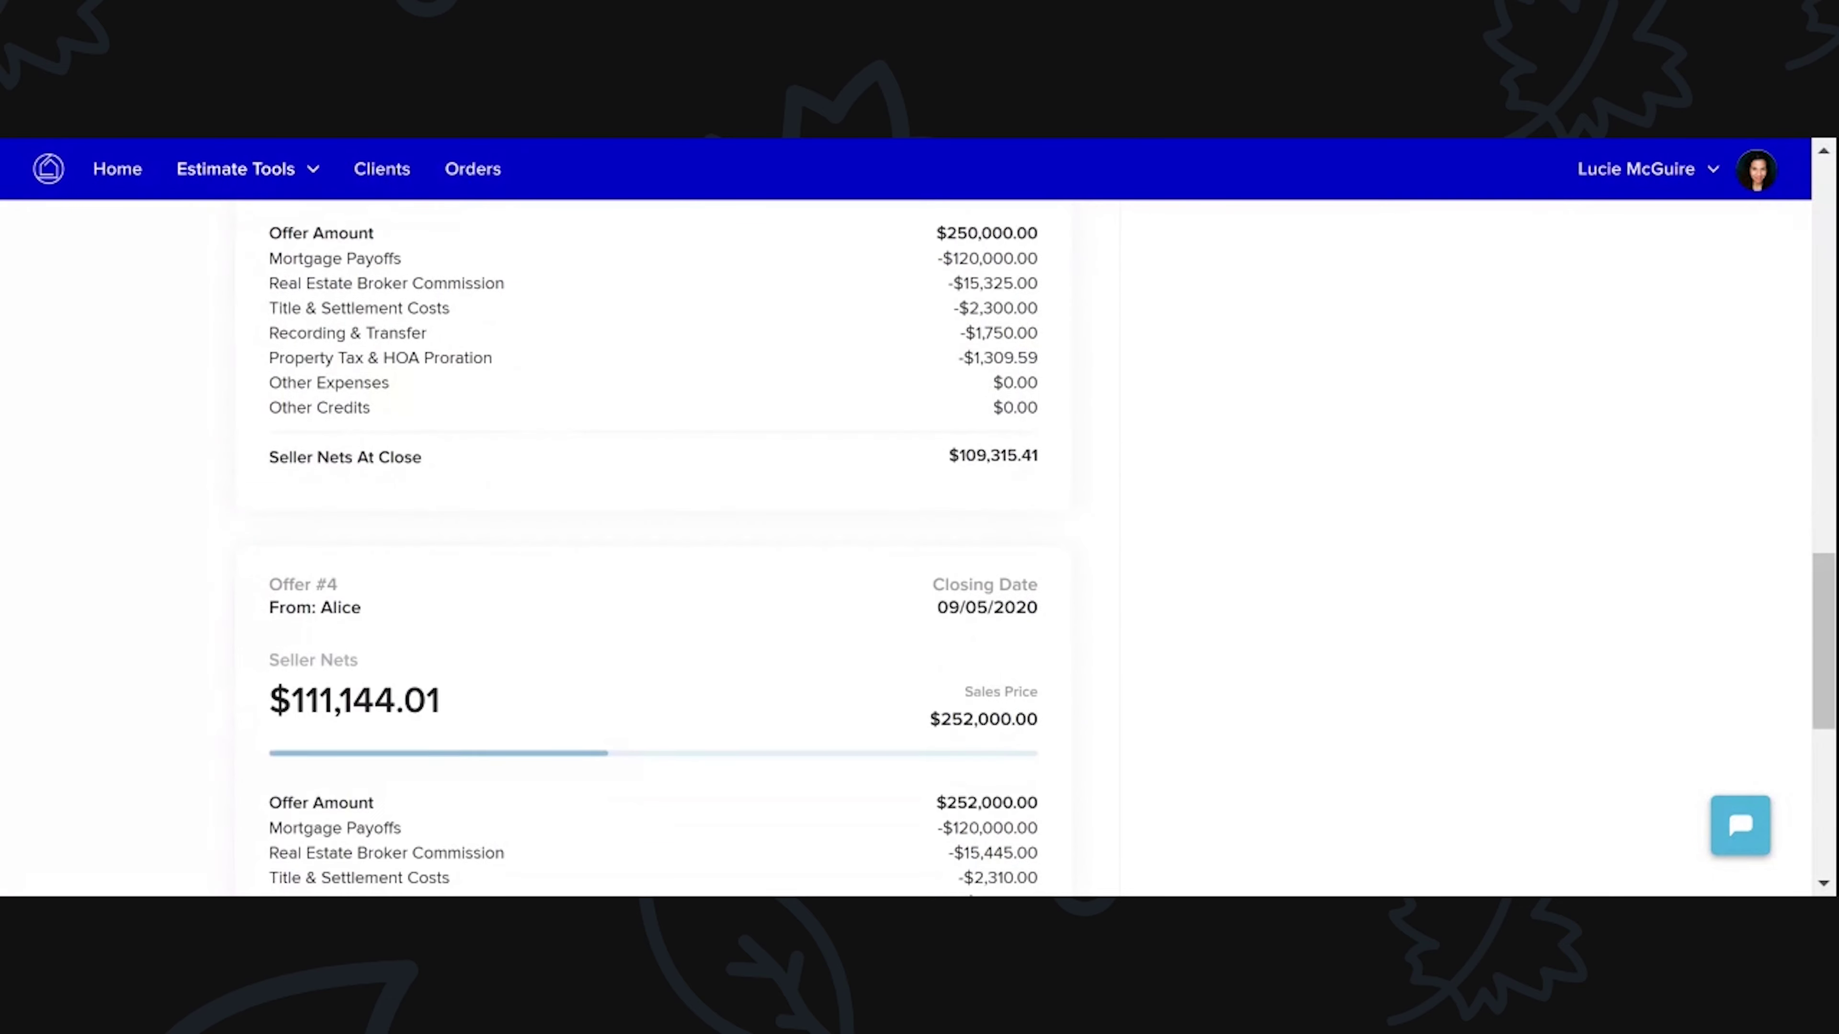
pyautogui.scroll(20, 727, 334)
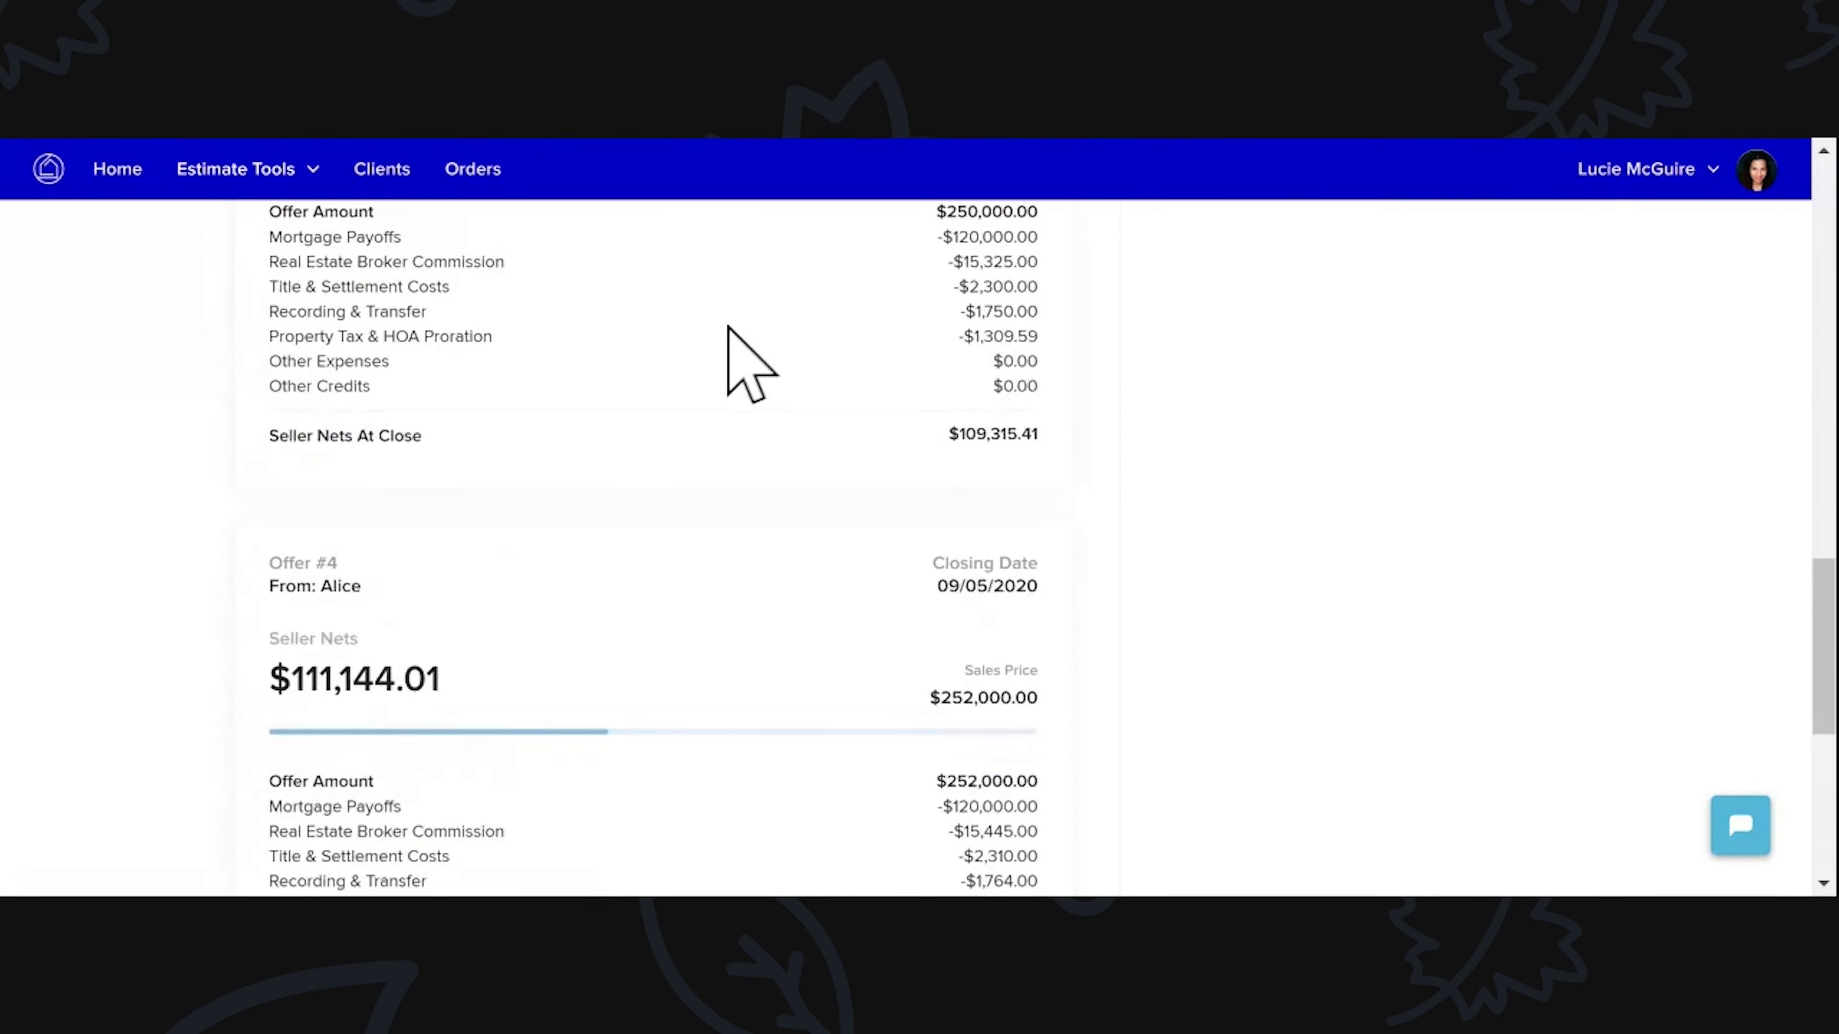
pyautogui.scroll(2, 727, 329)
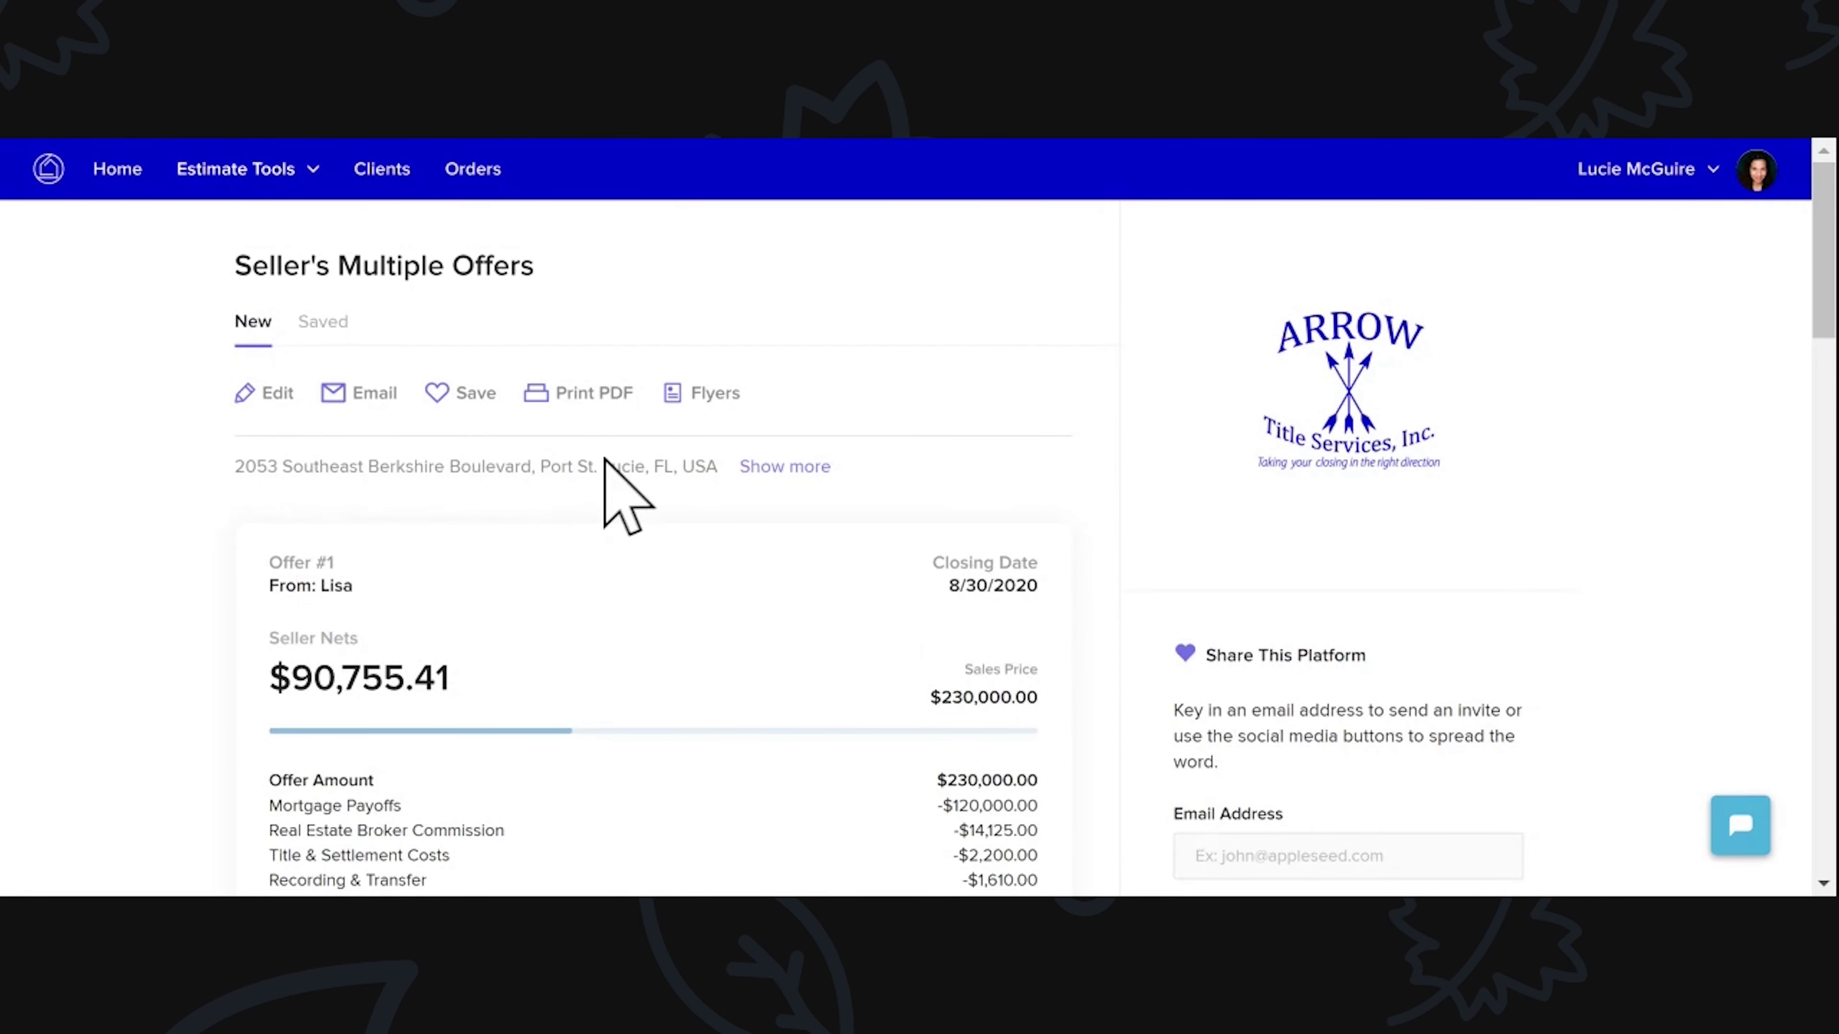
pyautogui.scroll(-2, 816, 534)
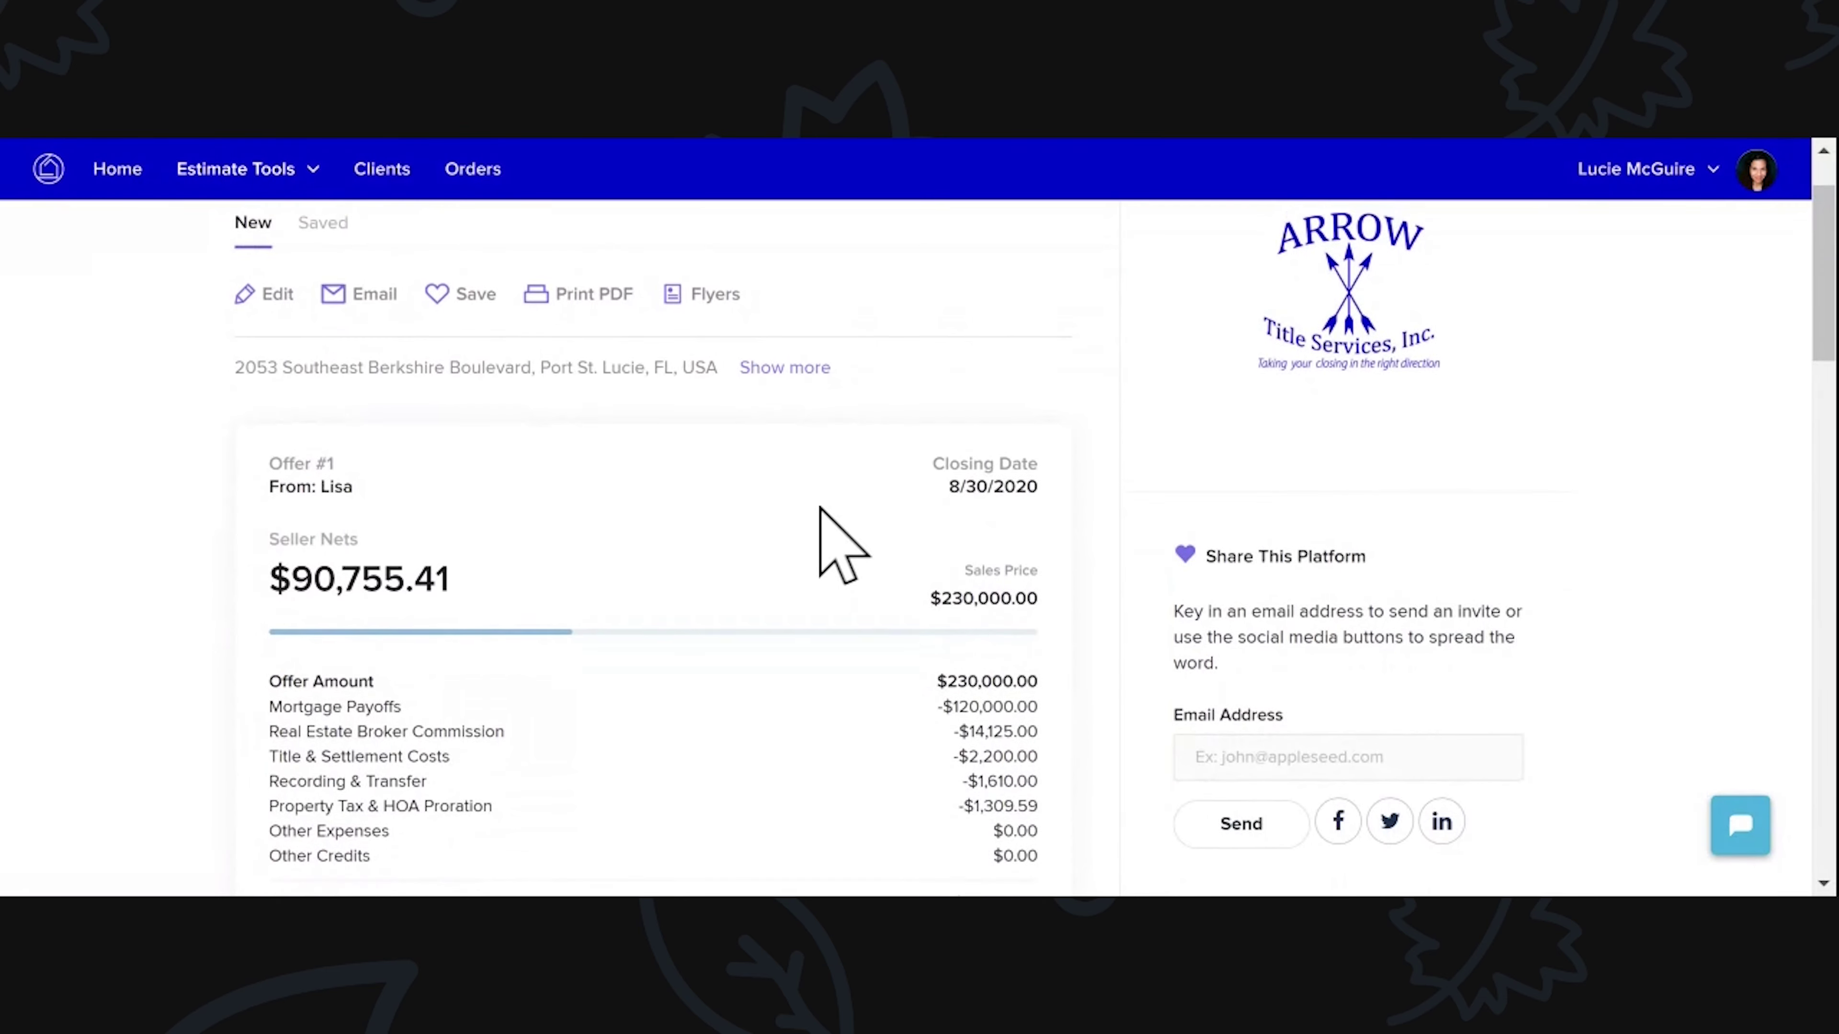
pyautogui.scroll(2, 810, 522)
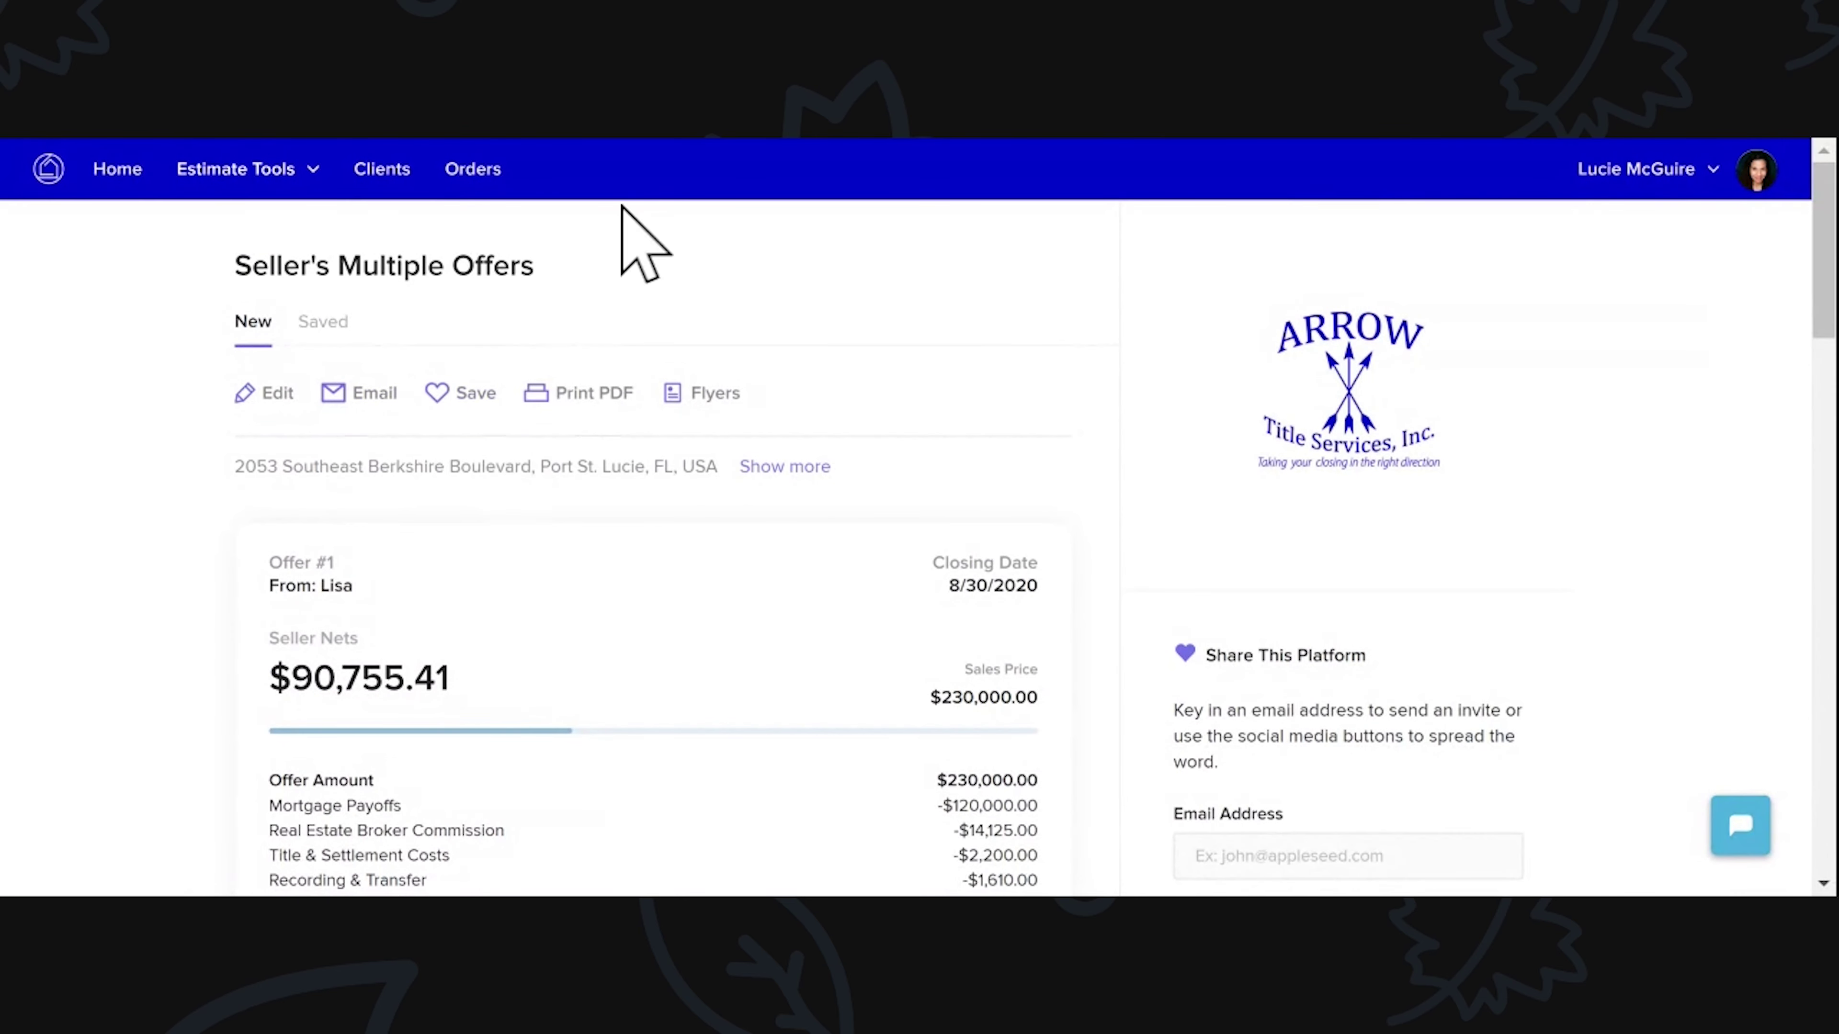